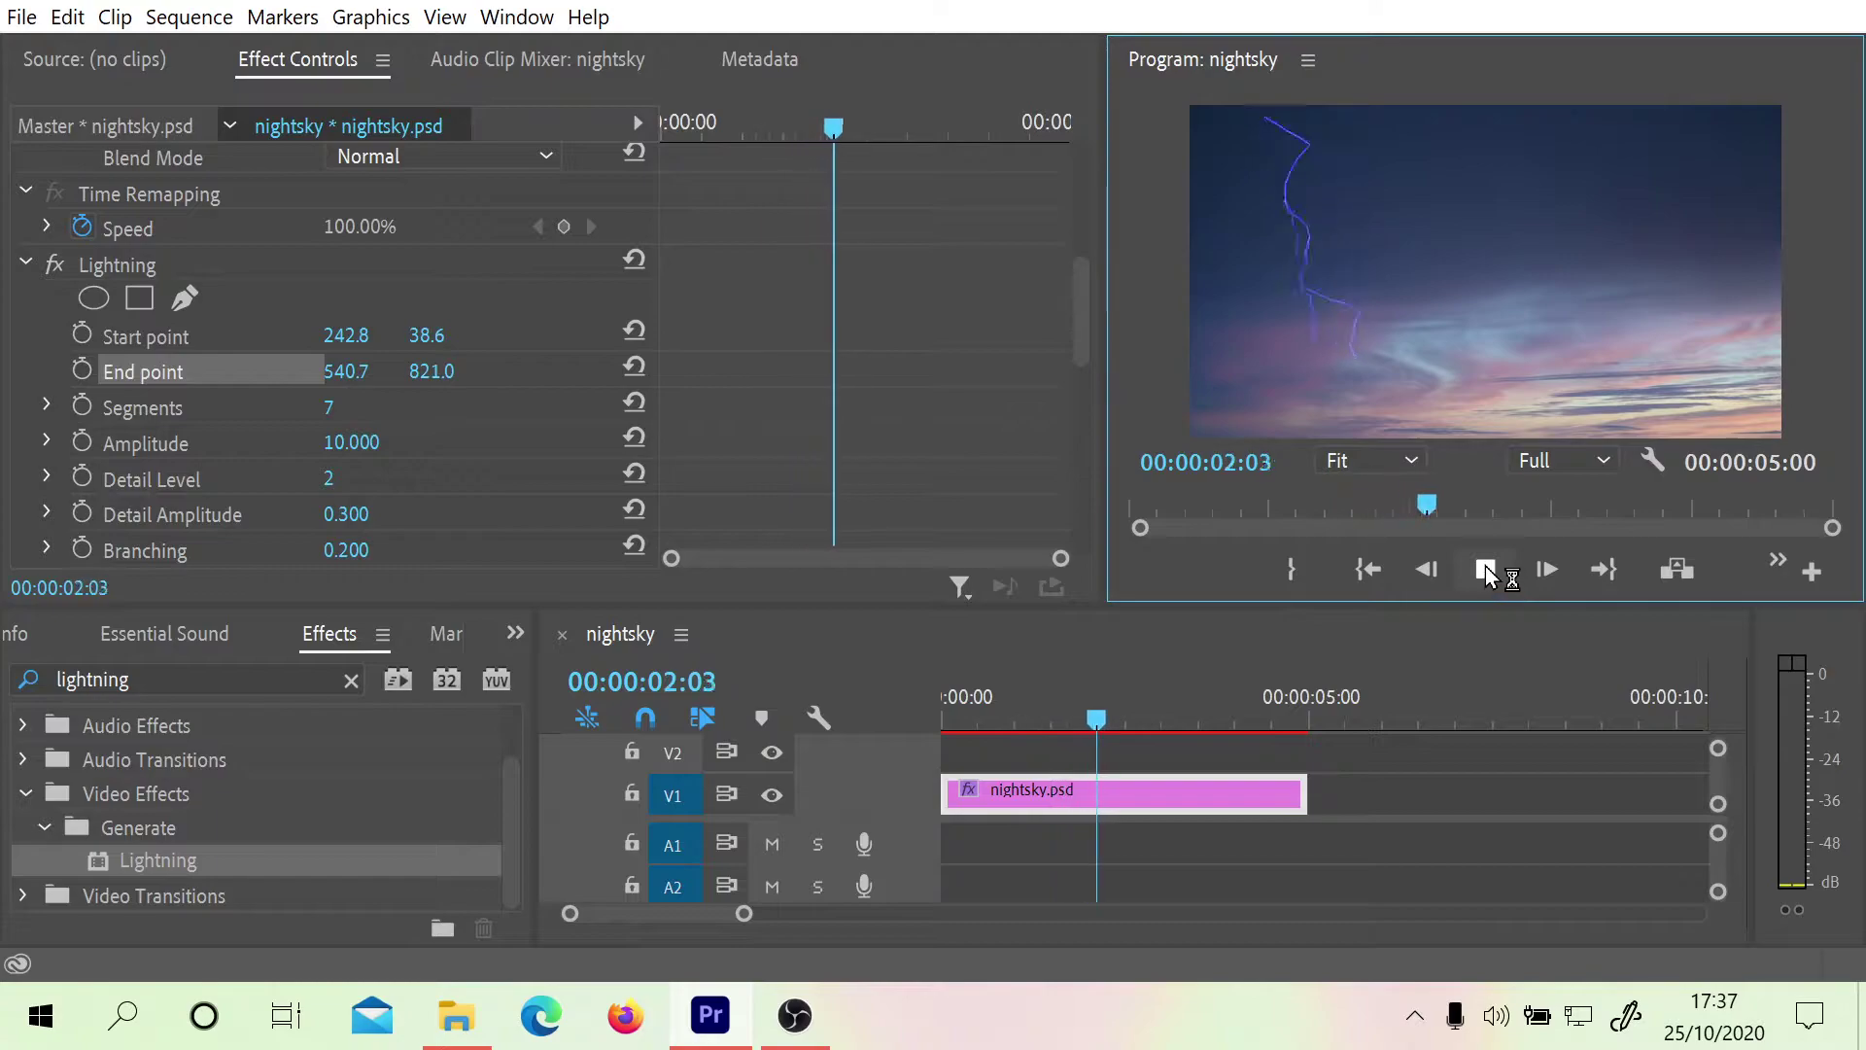
# Set the Lightning effect's Width to 32 on the nightsky.psd clip
pyautogui.moveTo(1079, 312); pyautogui.dragTo(1061, 464)
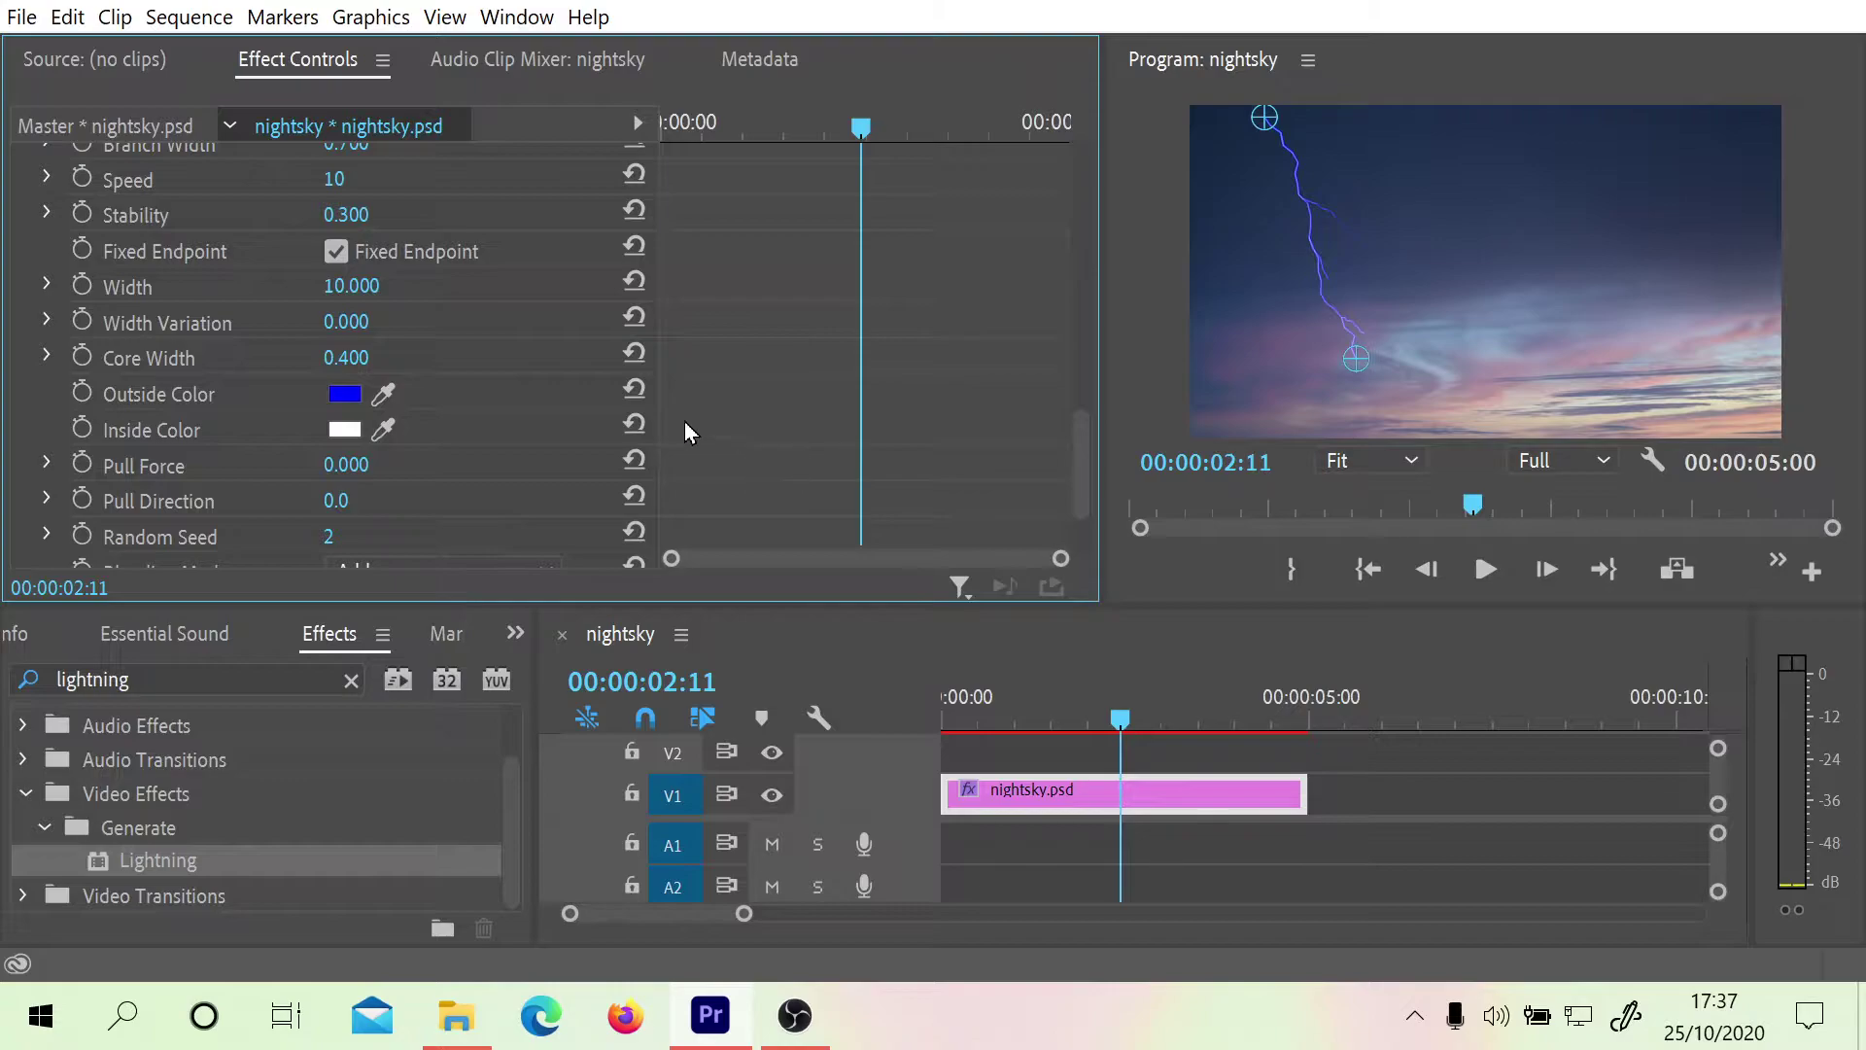
pyautogui.moveTo(340, 285); pyautogui.dragTo(373, 287)
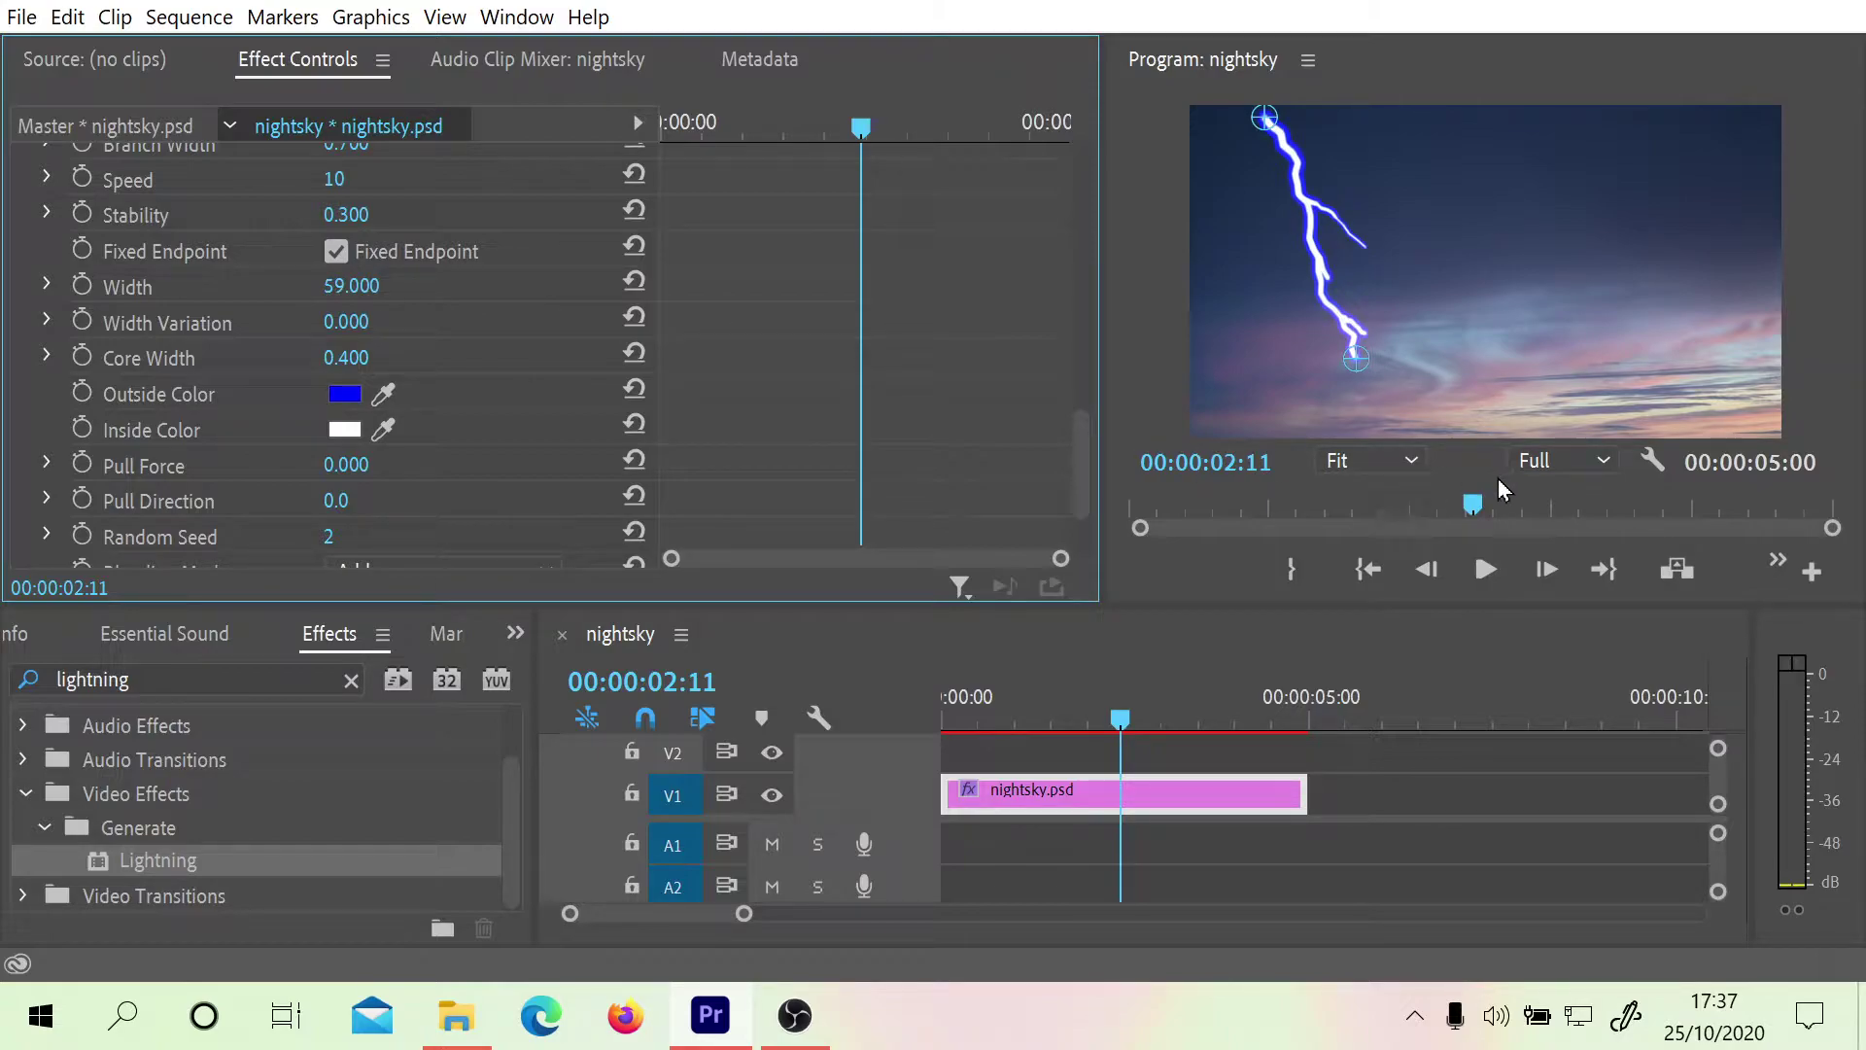
pyautogui.moveTo(1473, 505); pyautogui.dragTo(1216, 521)
pyautogui.moveTo(341, 286)
pyautogui.mouseDown()
pyautogui.moveTo(308, 286)
pyautogui.moveTo(367, 283)
pyautogui.mouseUp()
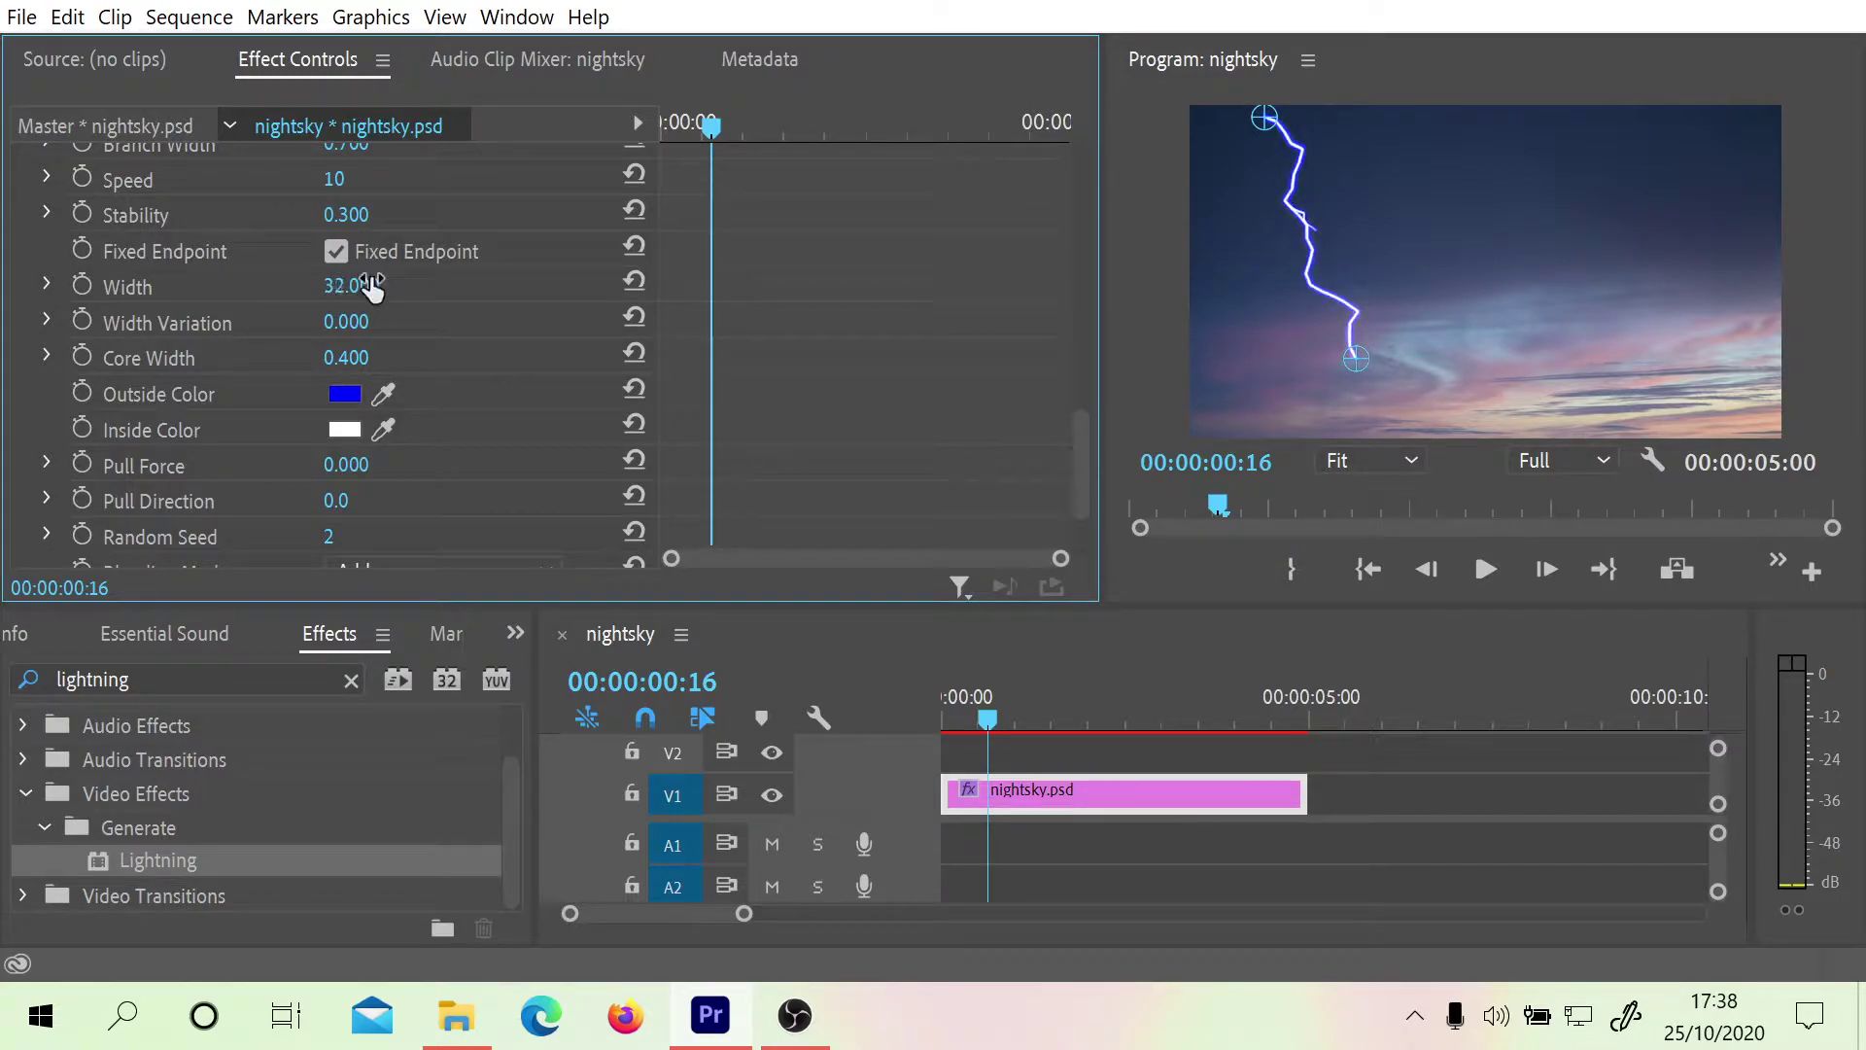
# Play the sequence from the start and reposition the lightning's End point at 253.8, 799.0, previewing the moved bolt
pyautogui.click(1243, 505)
pyautogui.moveTo(1245, 504); pyautogui.dragTo(1157, 503)
pyautogui.click(1363, 567)
pyautogui.click(1488, 573)
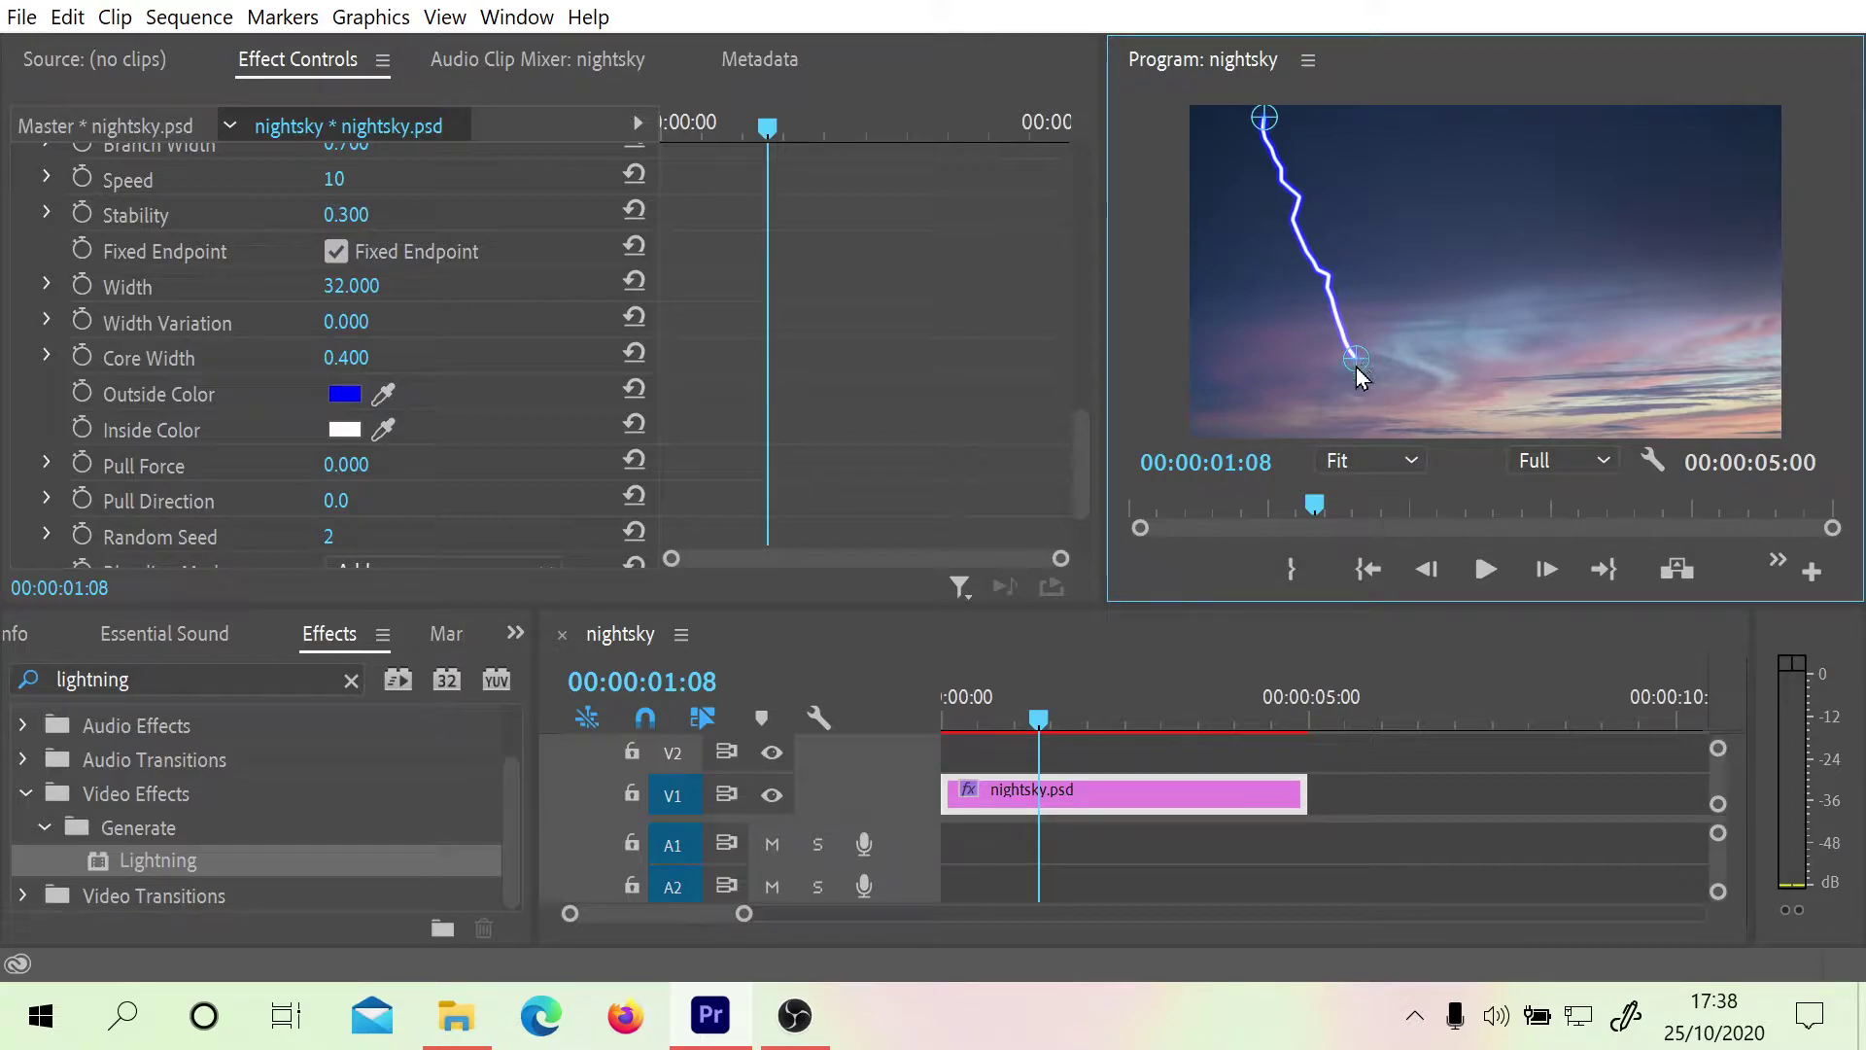
pyautogui.moveTo(1357, 360); pyautogui.dragTo(1267, 352)
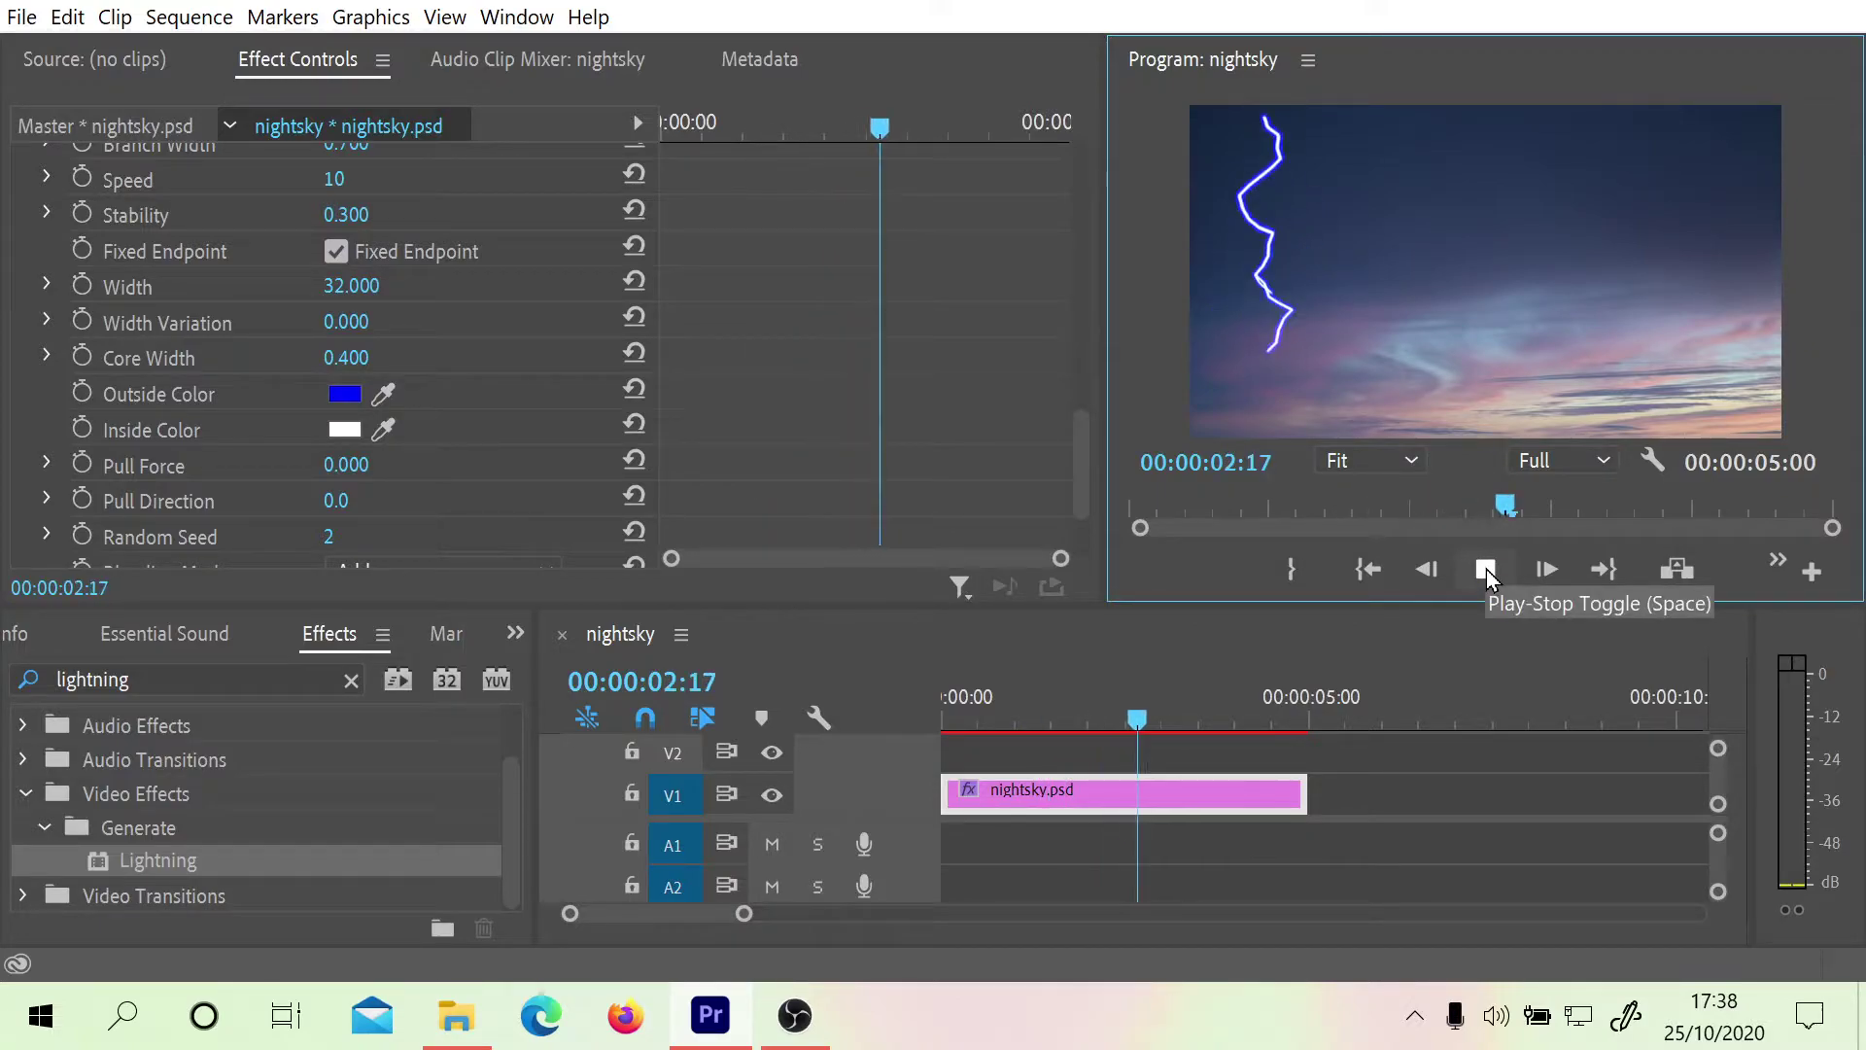
pyautogui.click(1486, 571)
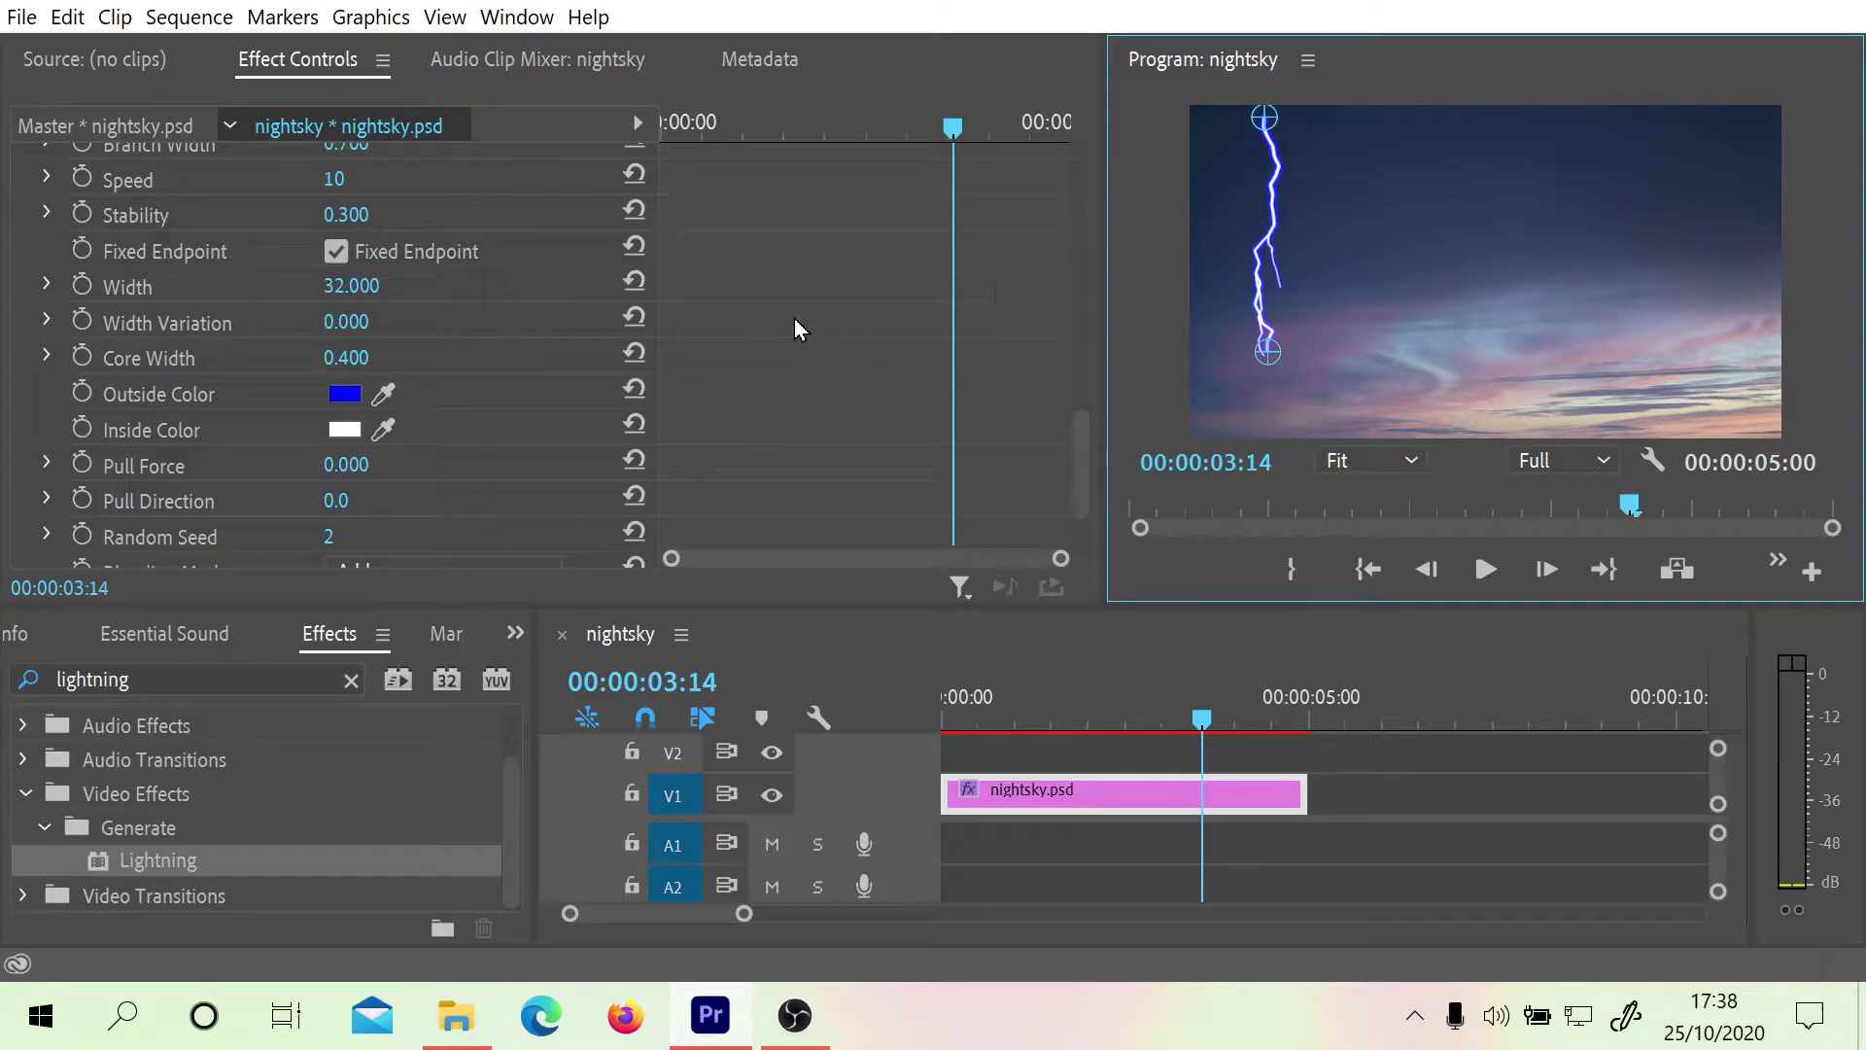
# Turn off Fixed Endpoint for the lightning and preview the bolt from the start of the sequence
pyautogui.click(334, 253)
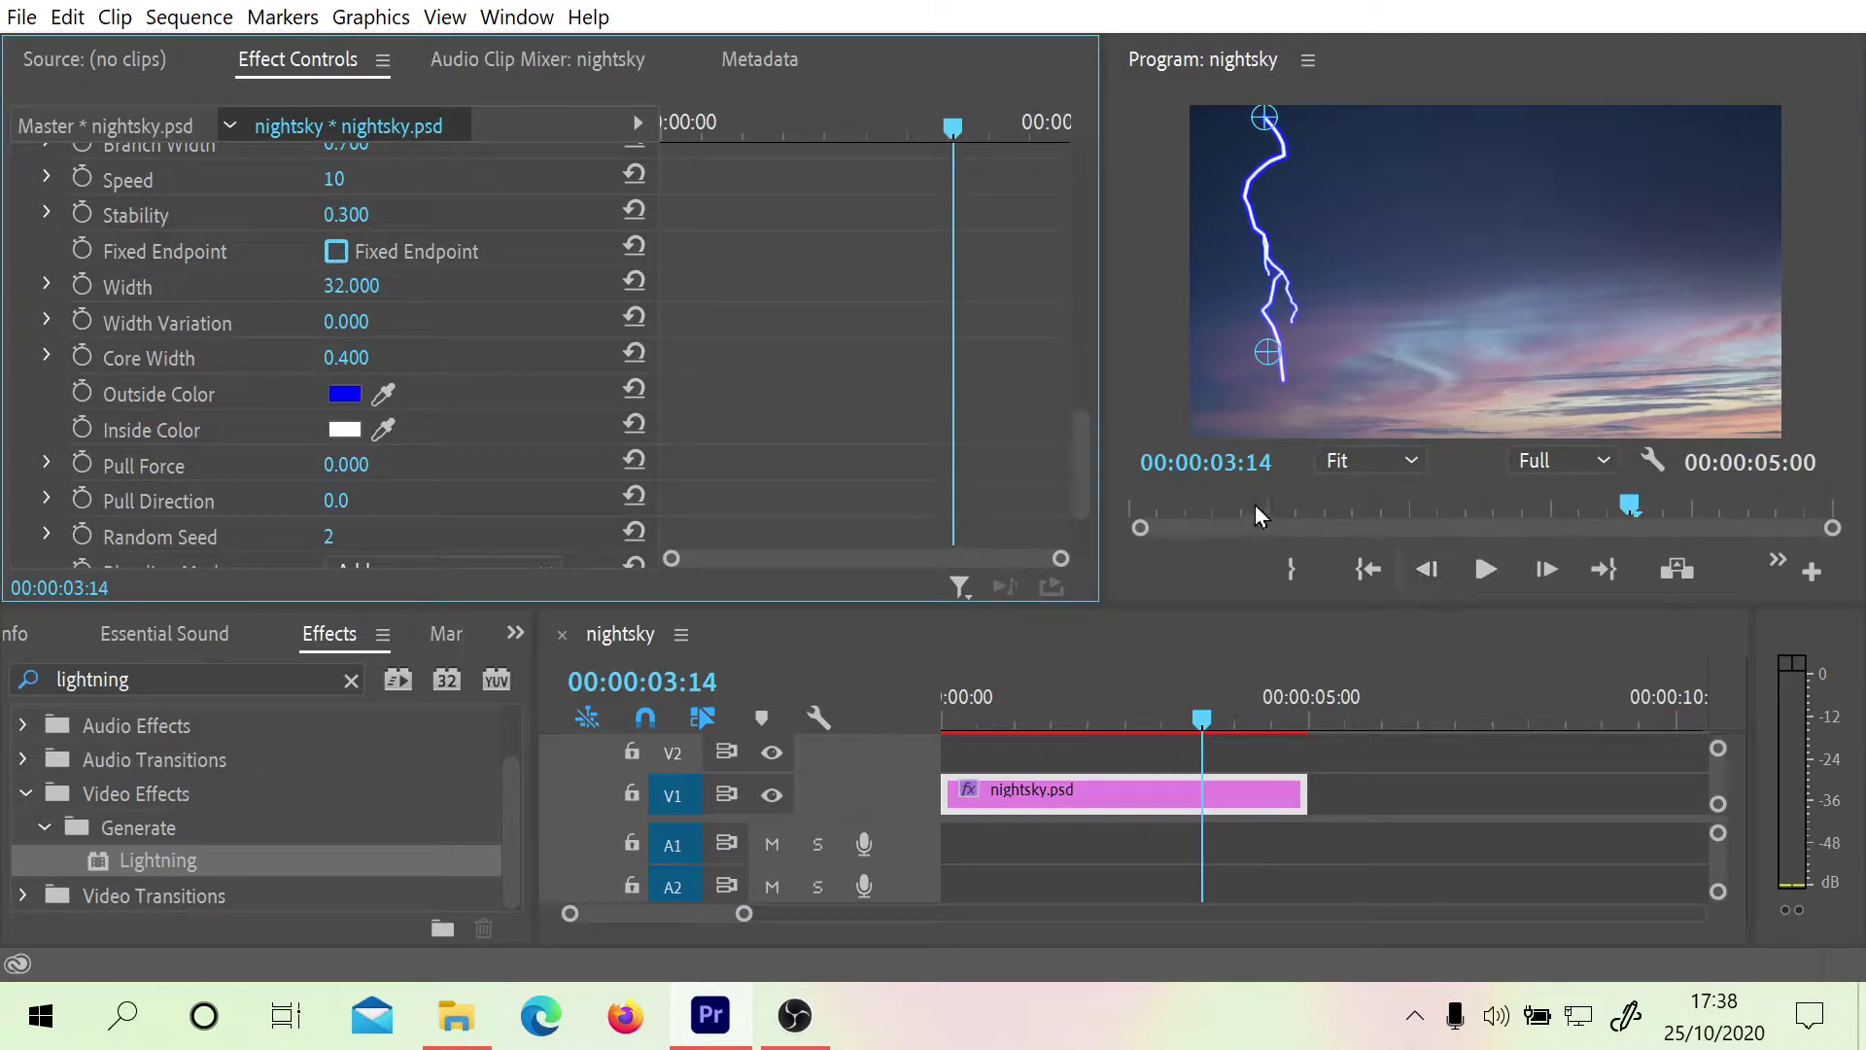
pyautogui.click(1128, 503)
pyautogui.click(1488, 570)
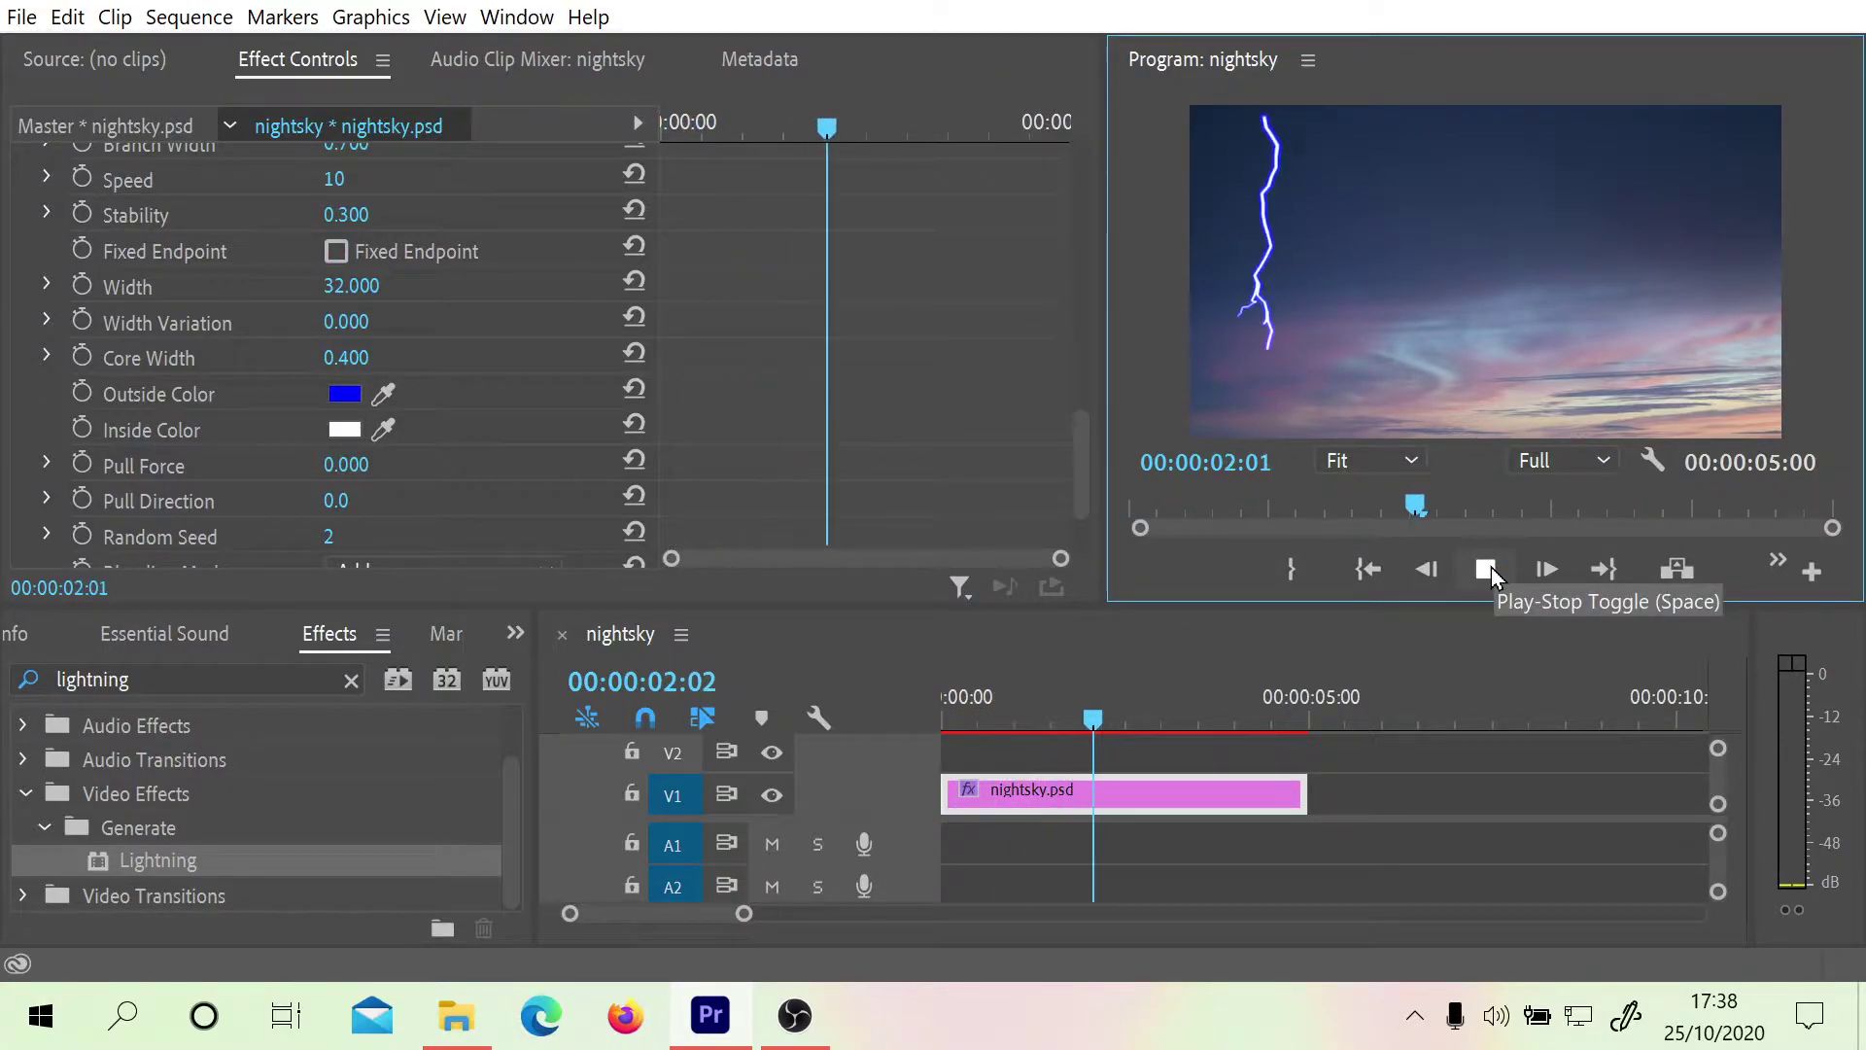
pyautogui.click(1487, 569)
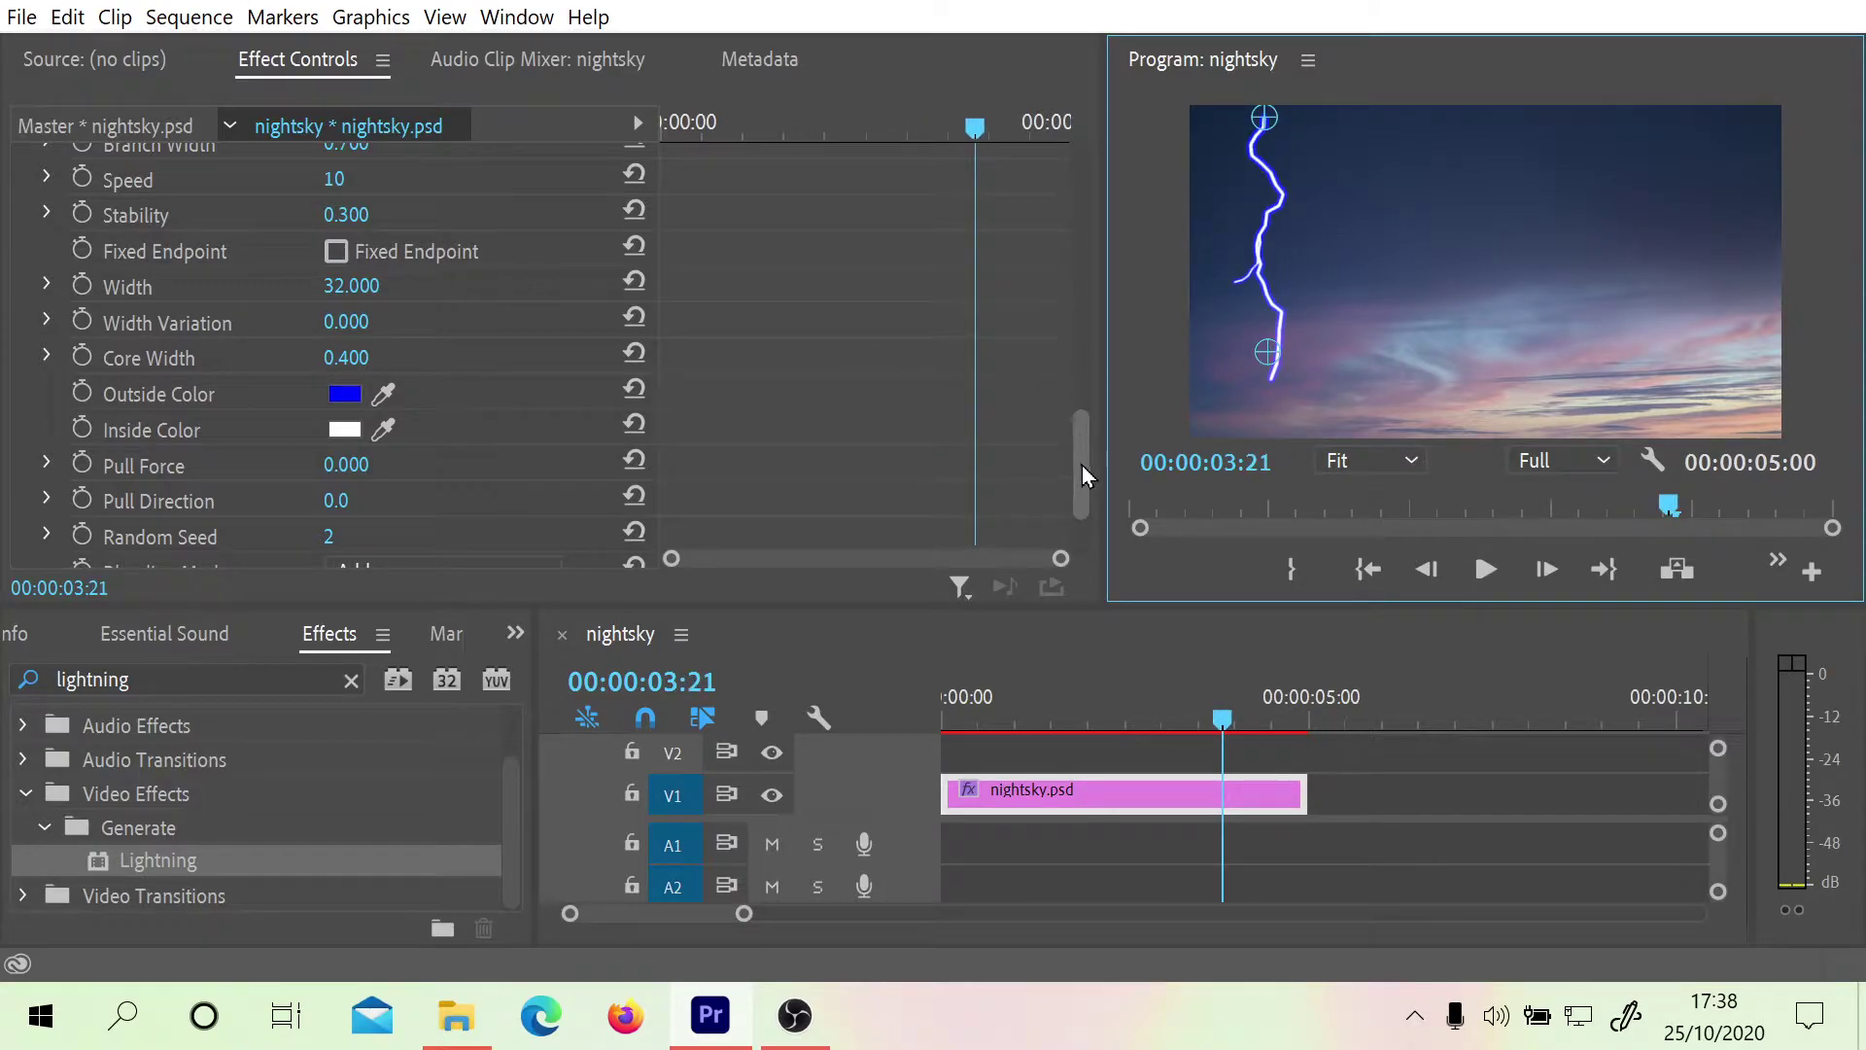
# Preview the lightning at its current speed, set its Speed to 1 and replay from the start for comparison
pyautogui.moveTo(1085, 499); pyautogui.dragTo(1087, 446)
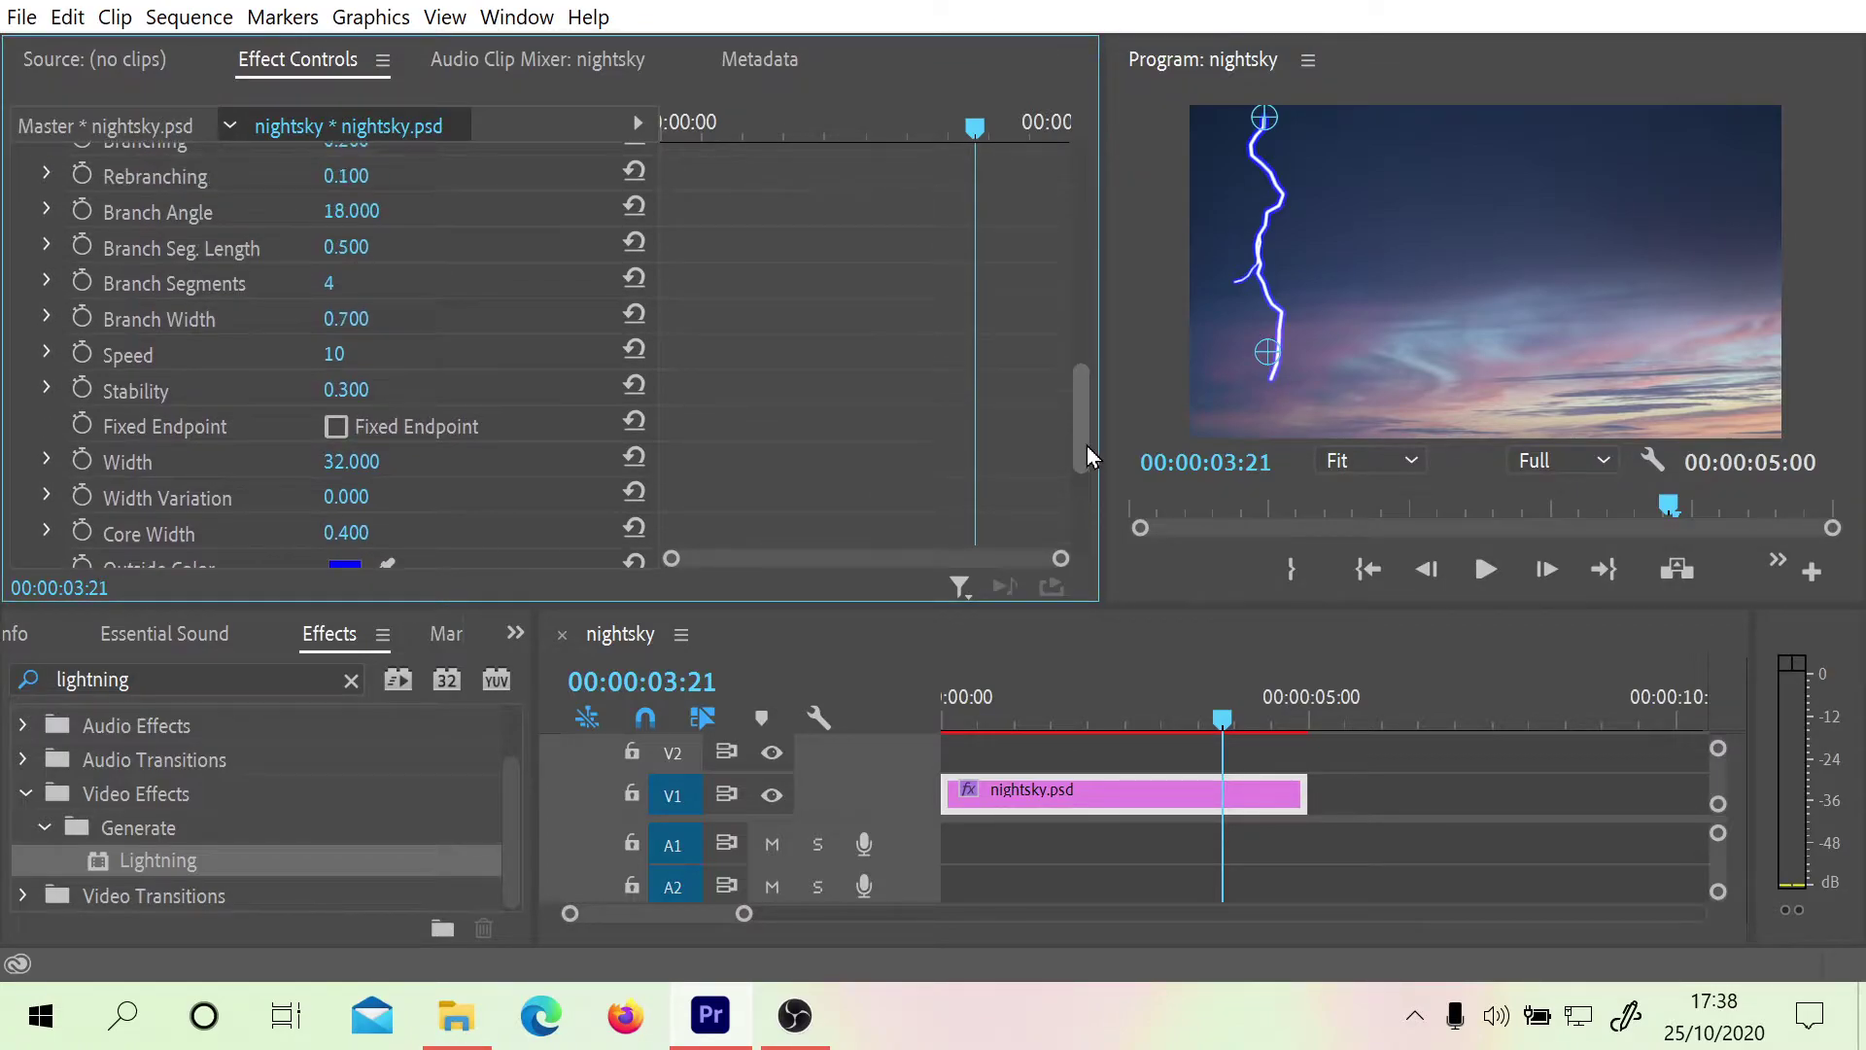
pyautogui.moveTo(1374, 504); pyautogui.dragTo(1101, 481)
pyautogui.click(1485, 570)
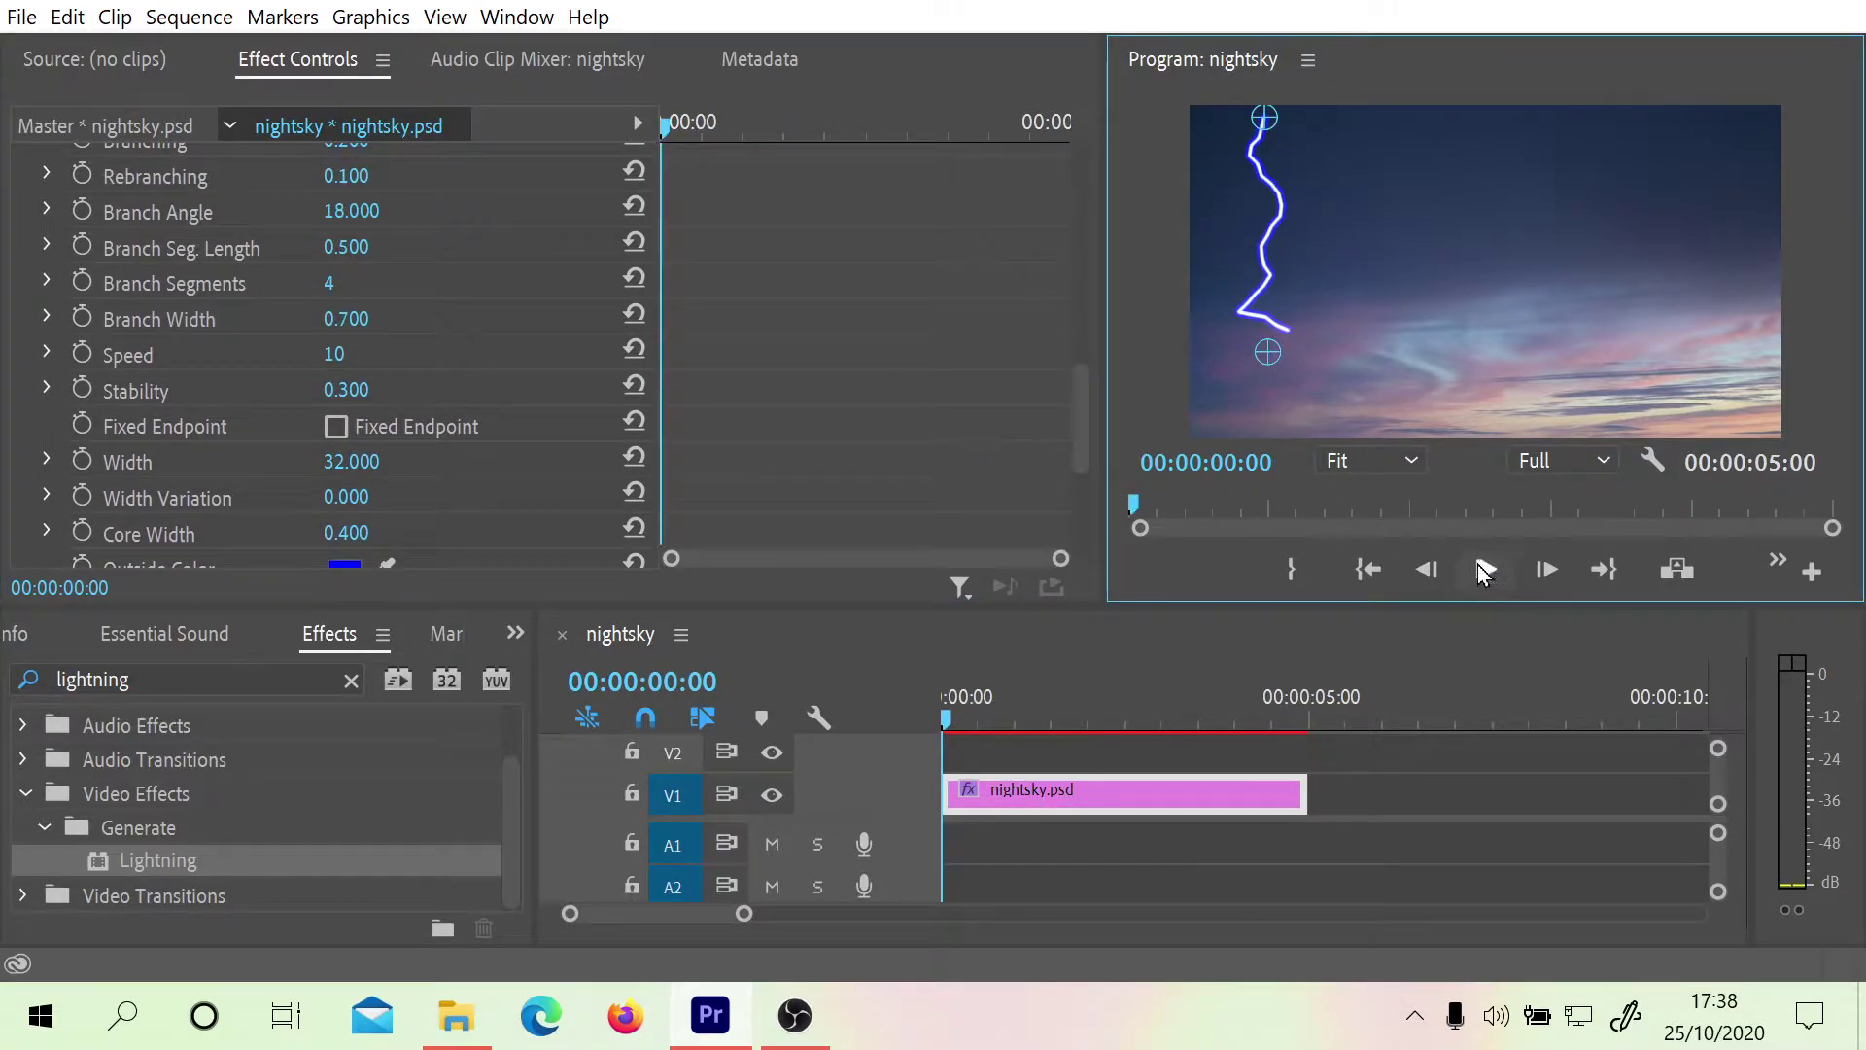
pyautogui.click(1484, 570)
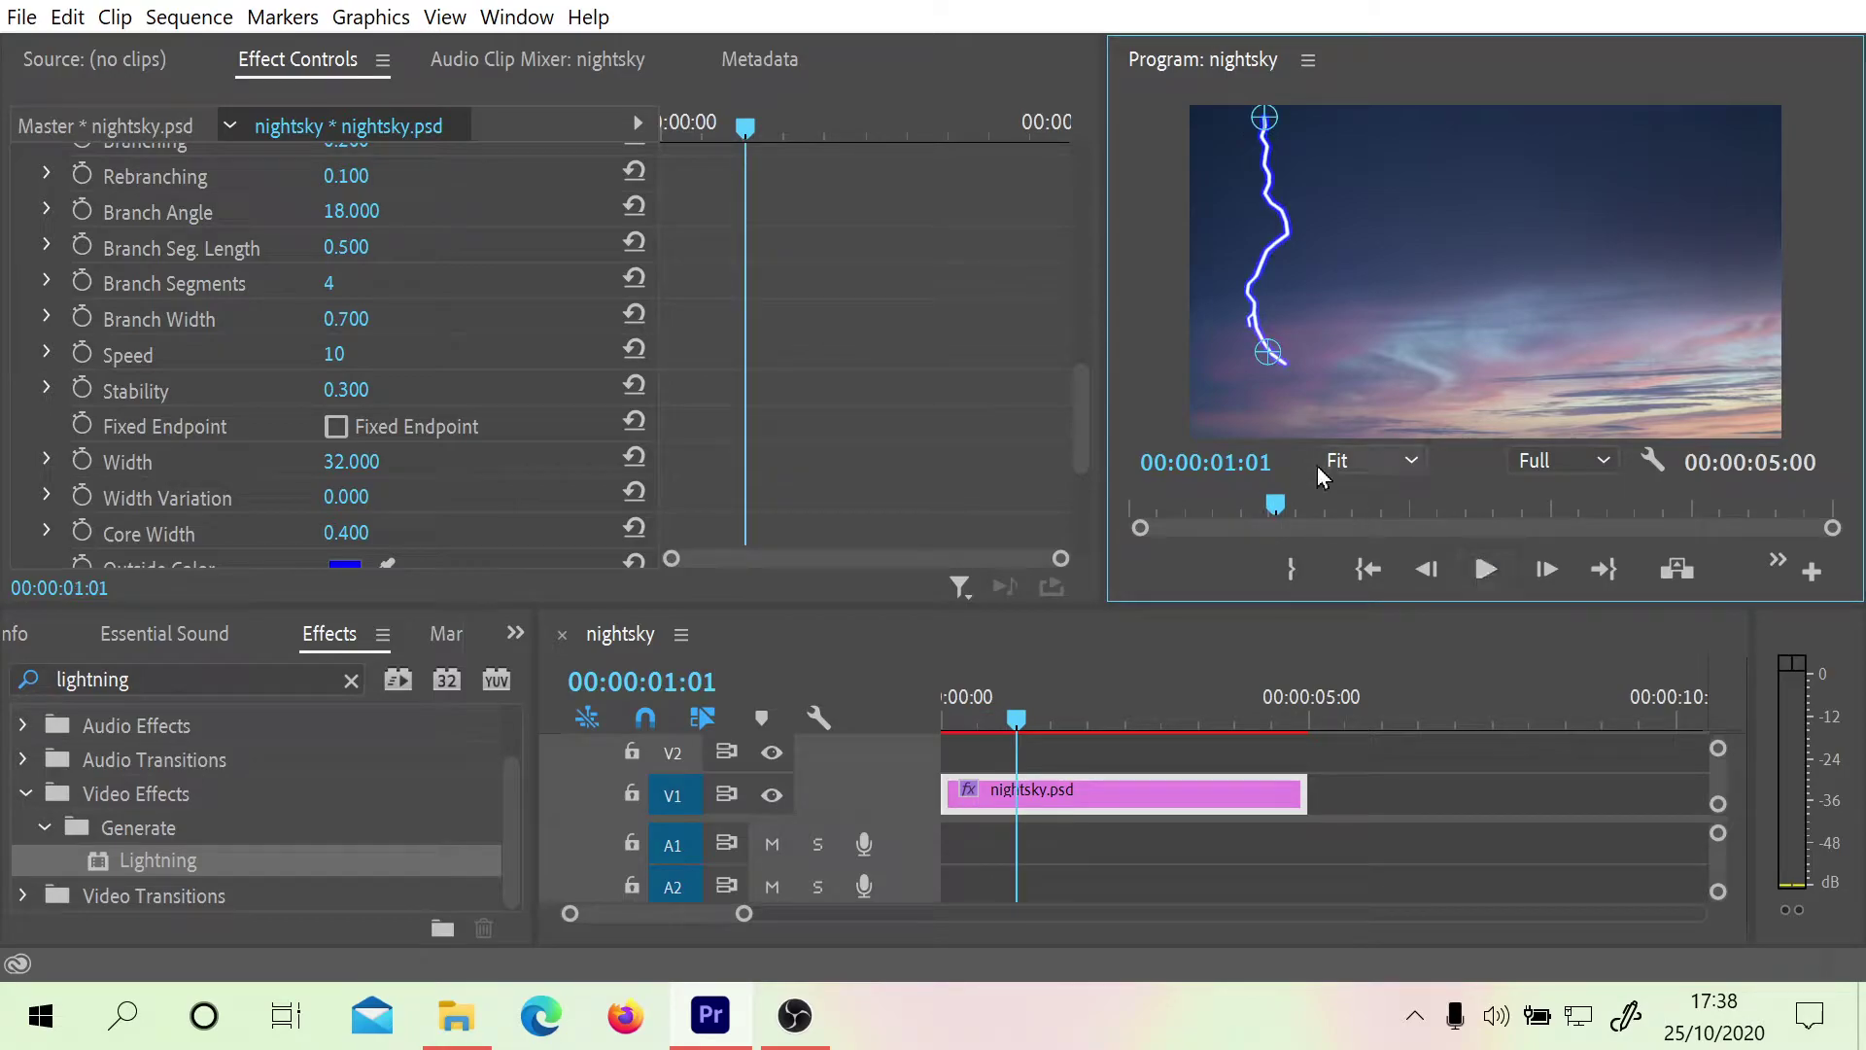
pyautogui.moveTo(336, 355); pyautogui.dragTo(325, 354)
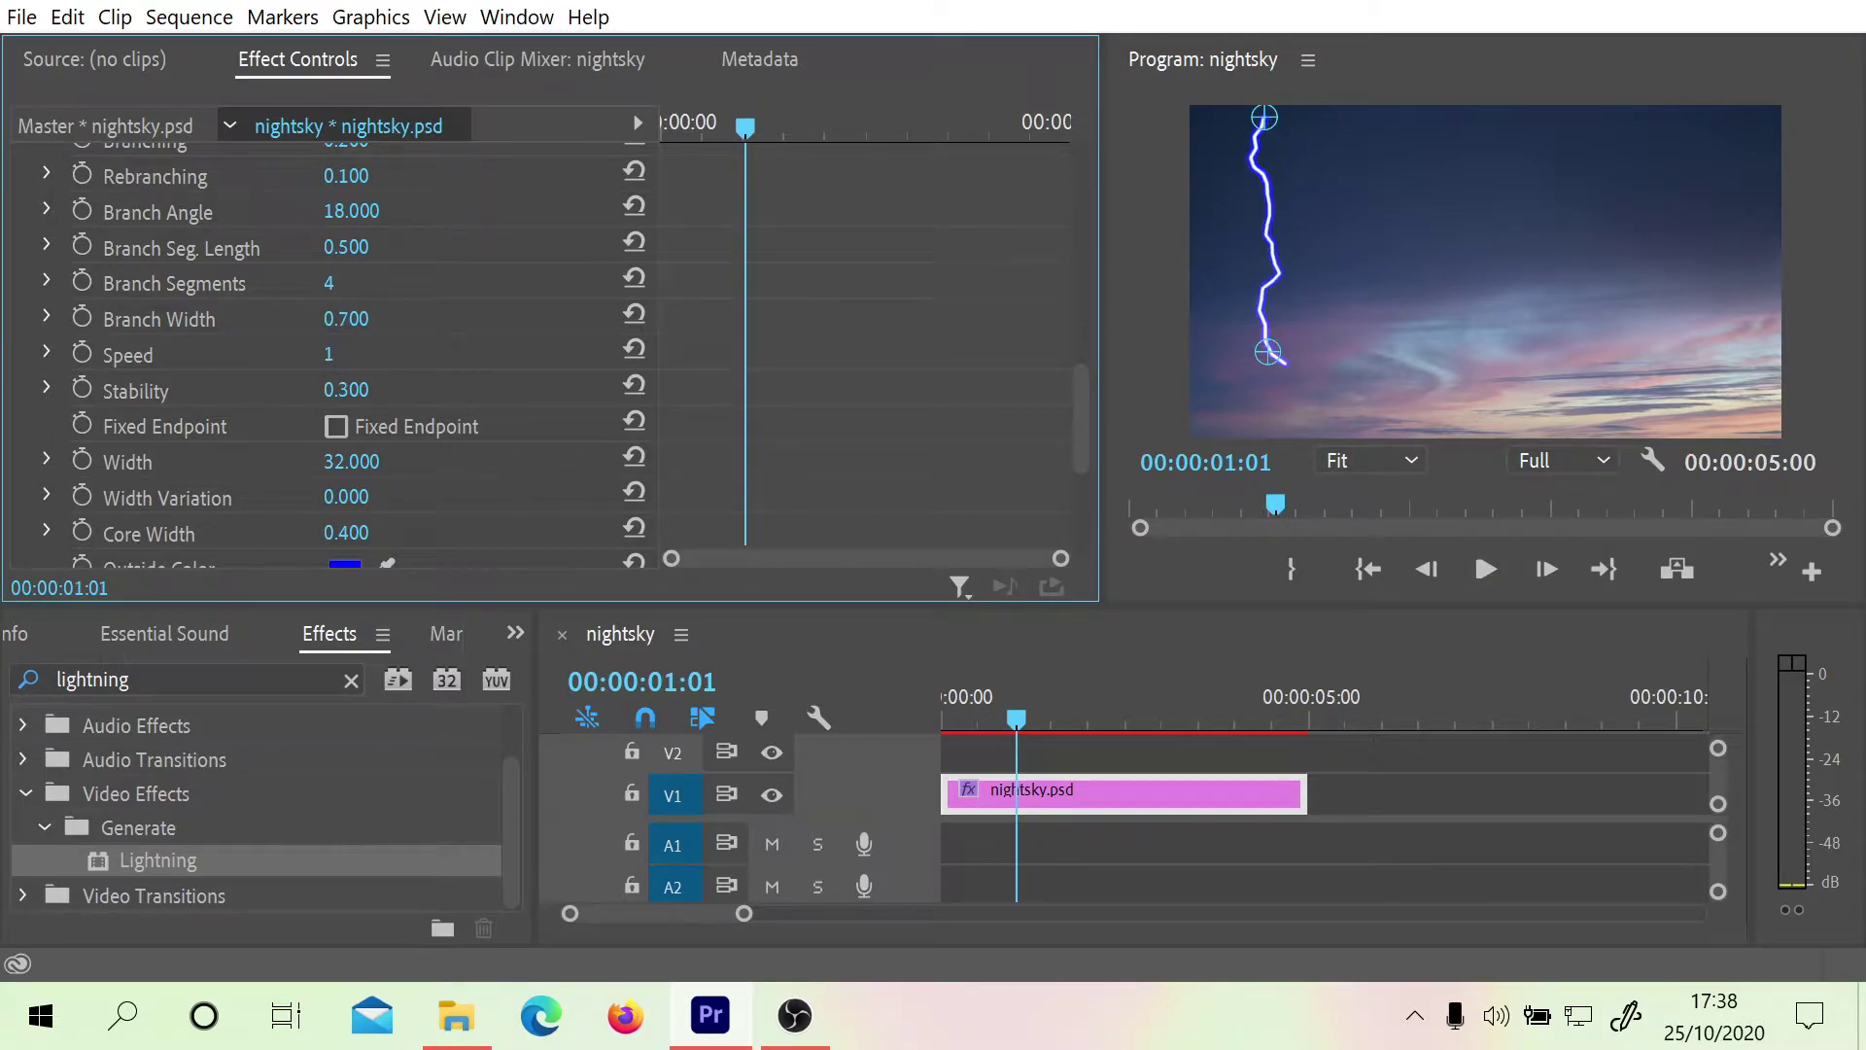
pyautogui.moveTo(1301, 497); pyautogui.dragTo(1091, 497)
pyautogui.click(1485, 570)
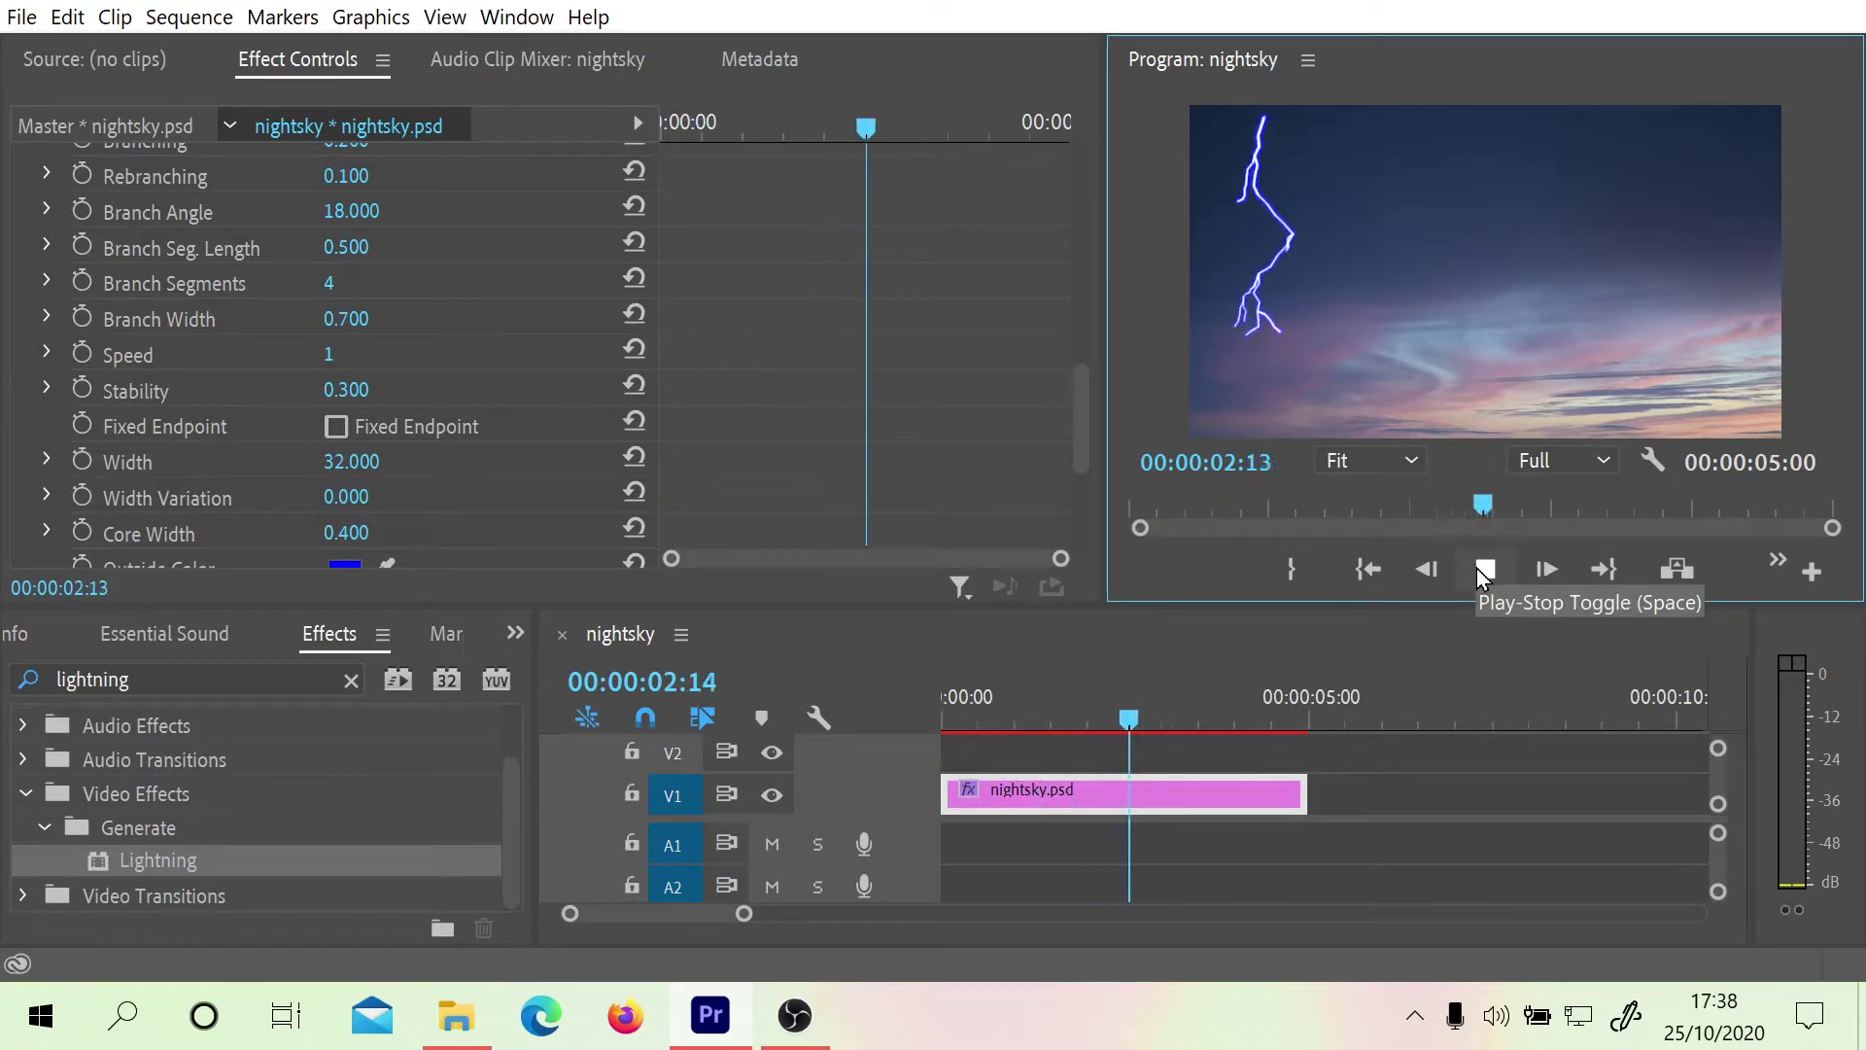
pyautogui.click(1485, 570)
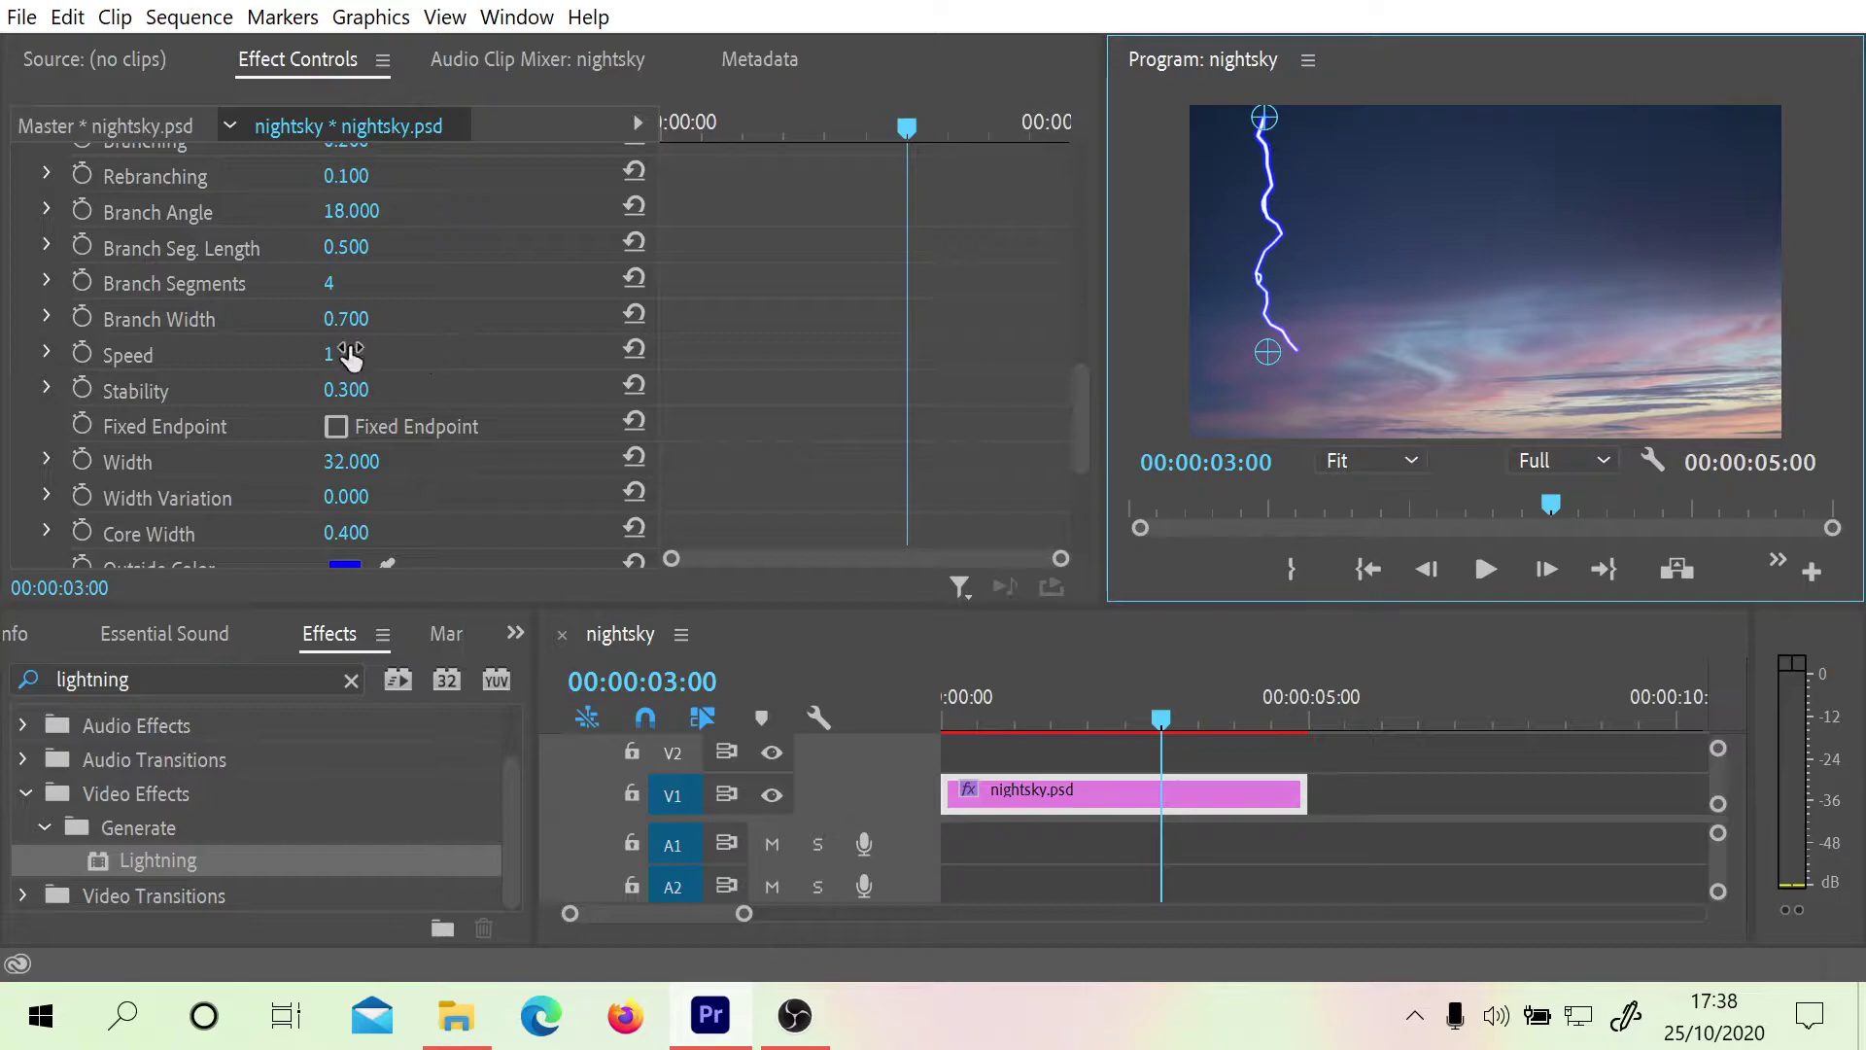
# Raise the lightning's Speed to 16 and play the sequence from the start
pyautogui.click(46, 354)
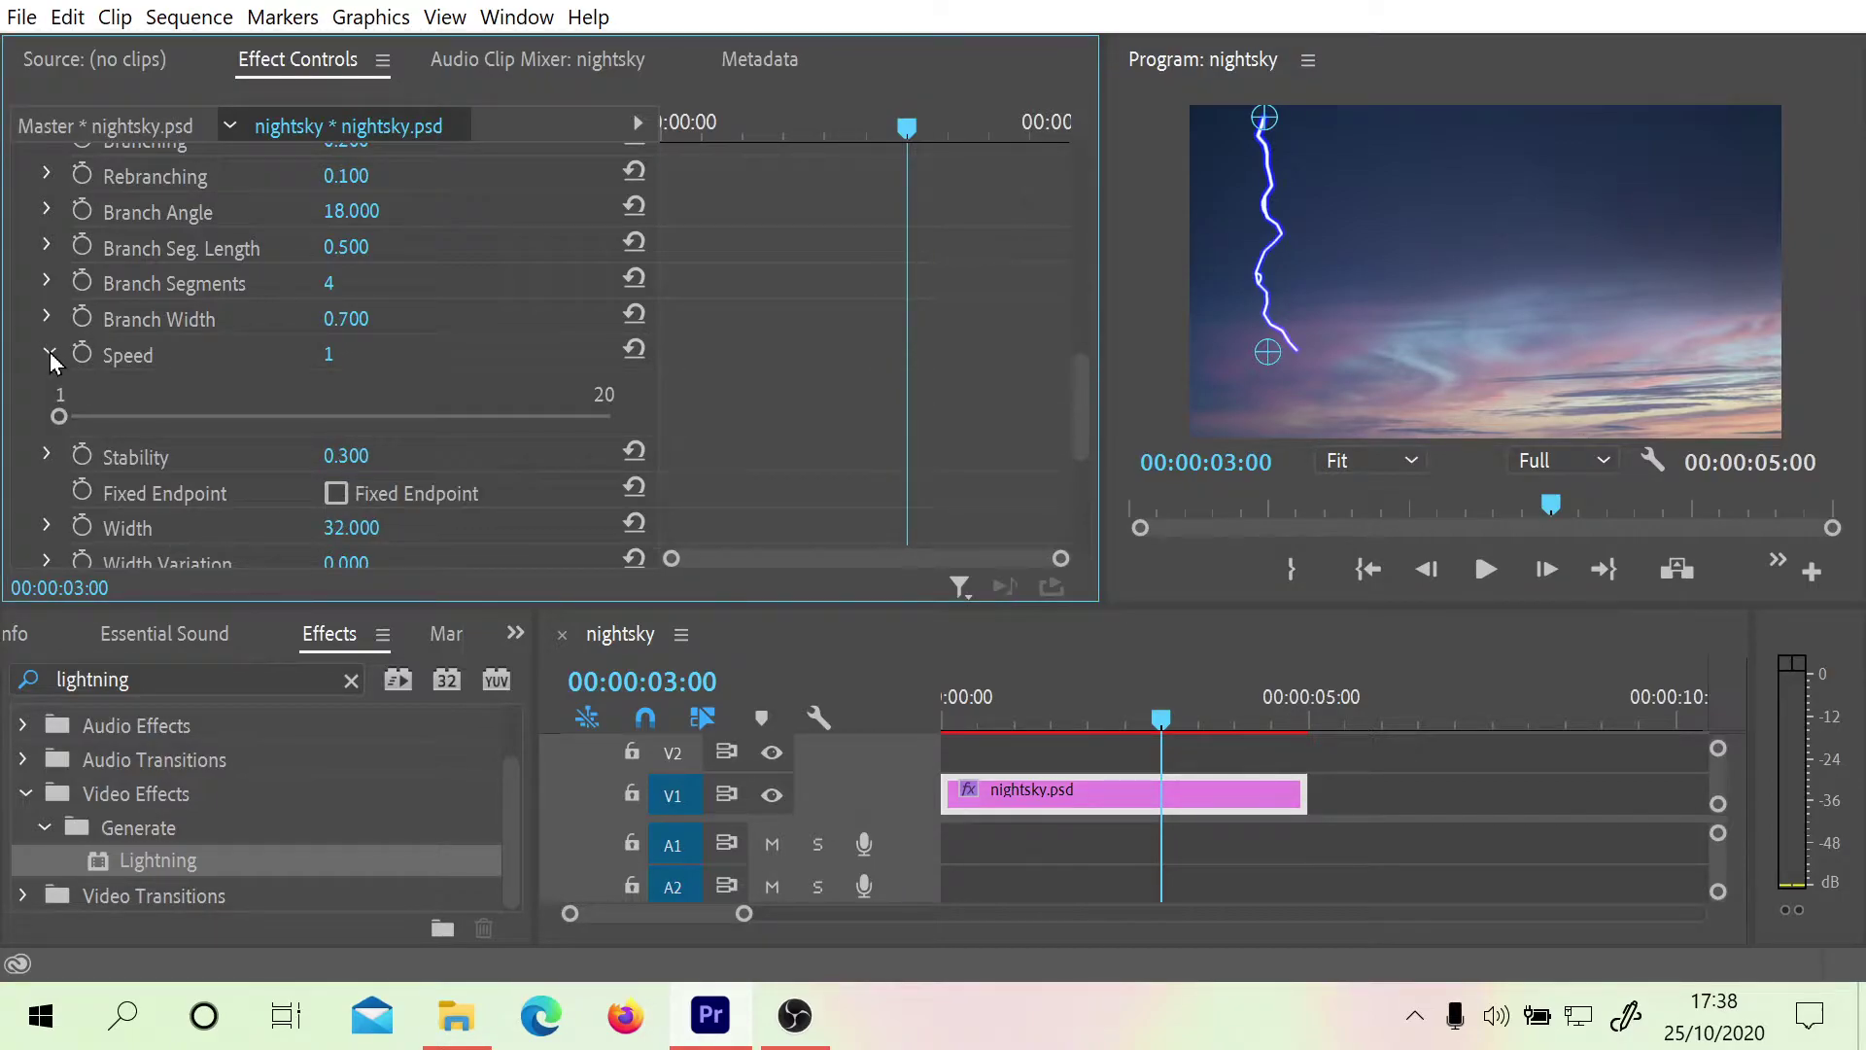
pyautogui.moveTo(381, 416); pyautogui.dragTo(500, 418)
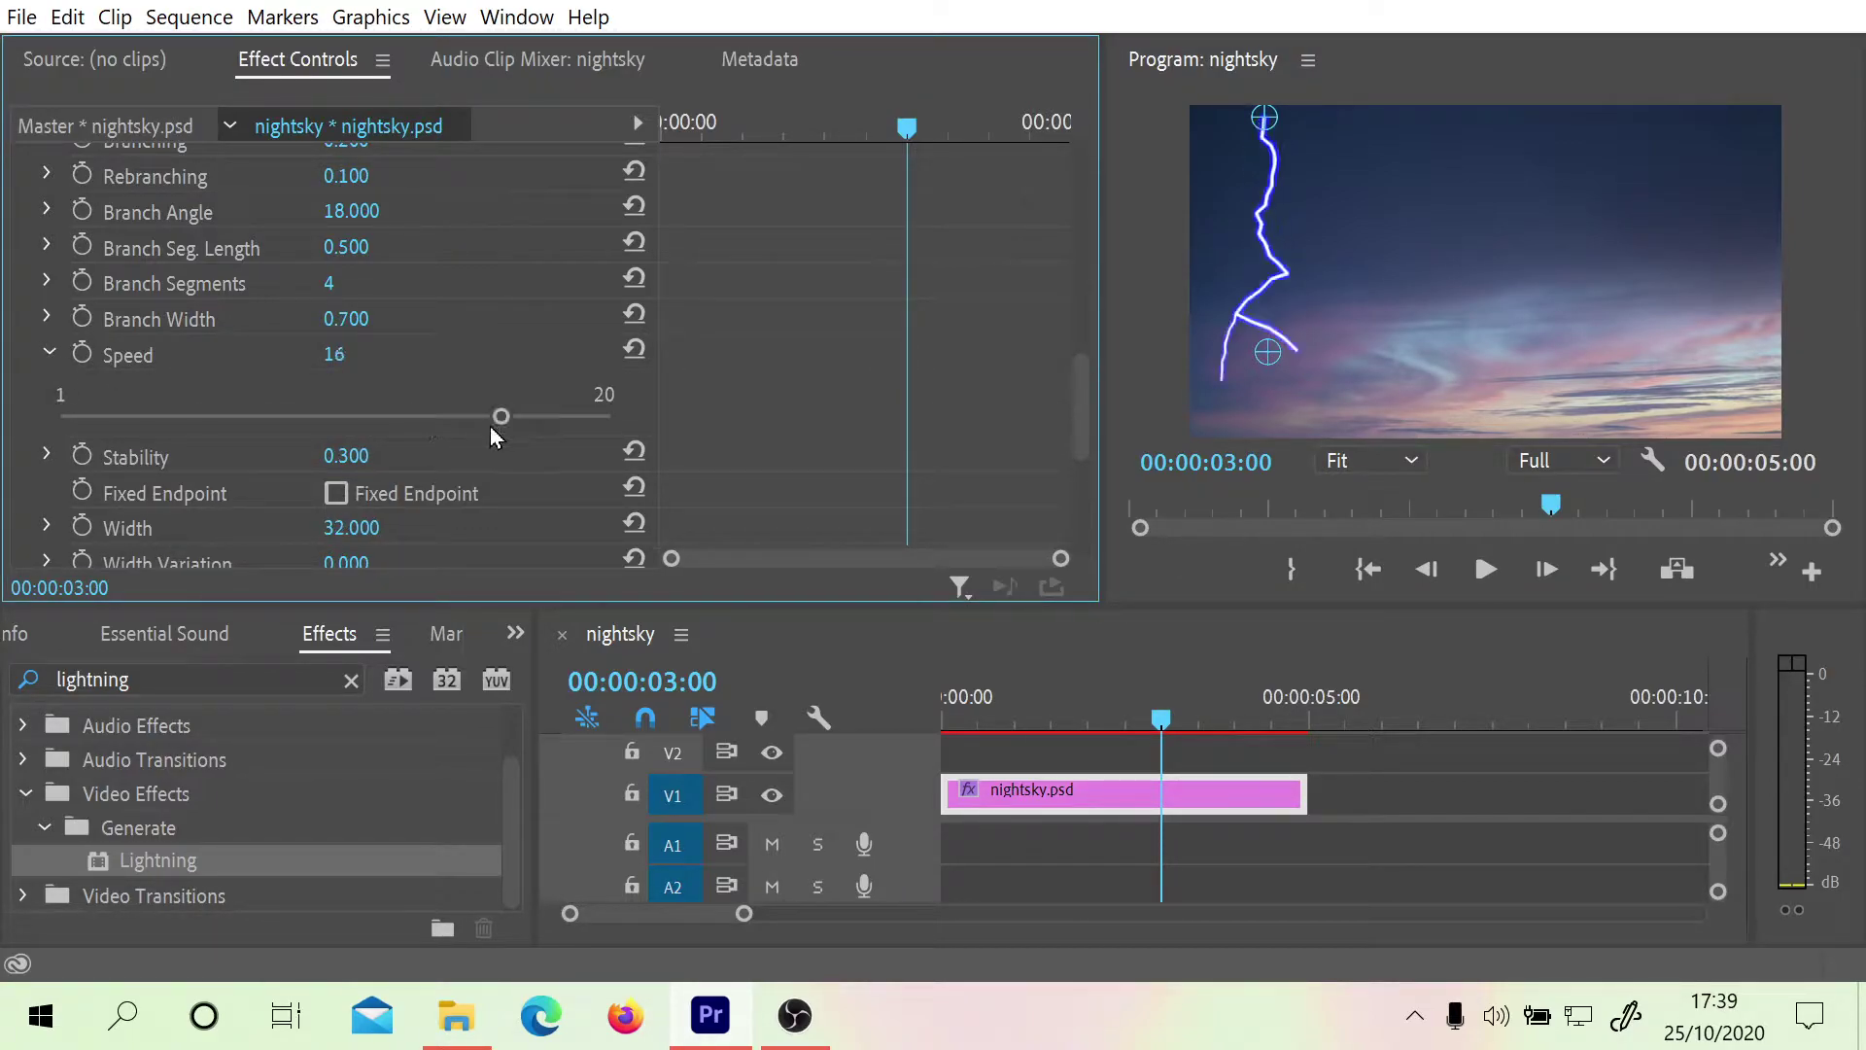
pyautogui.click(1190, 538)
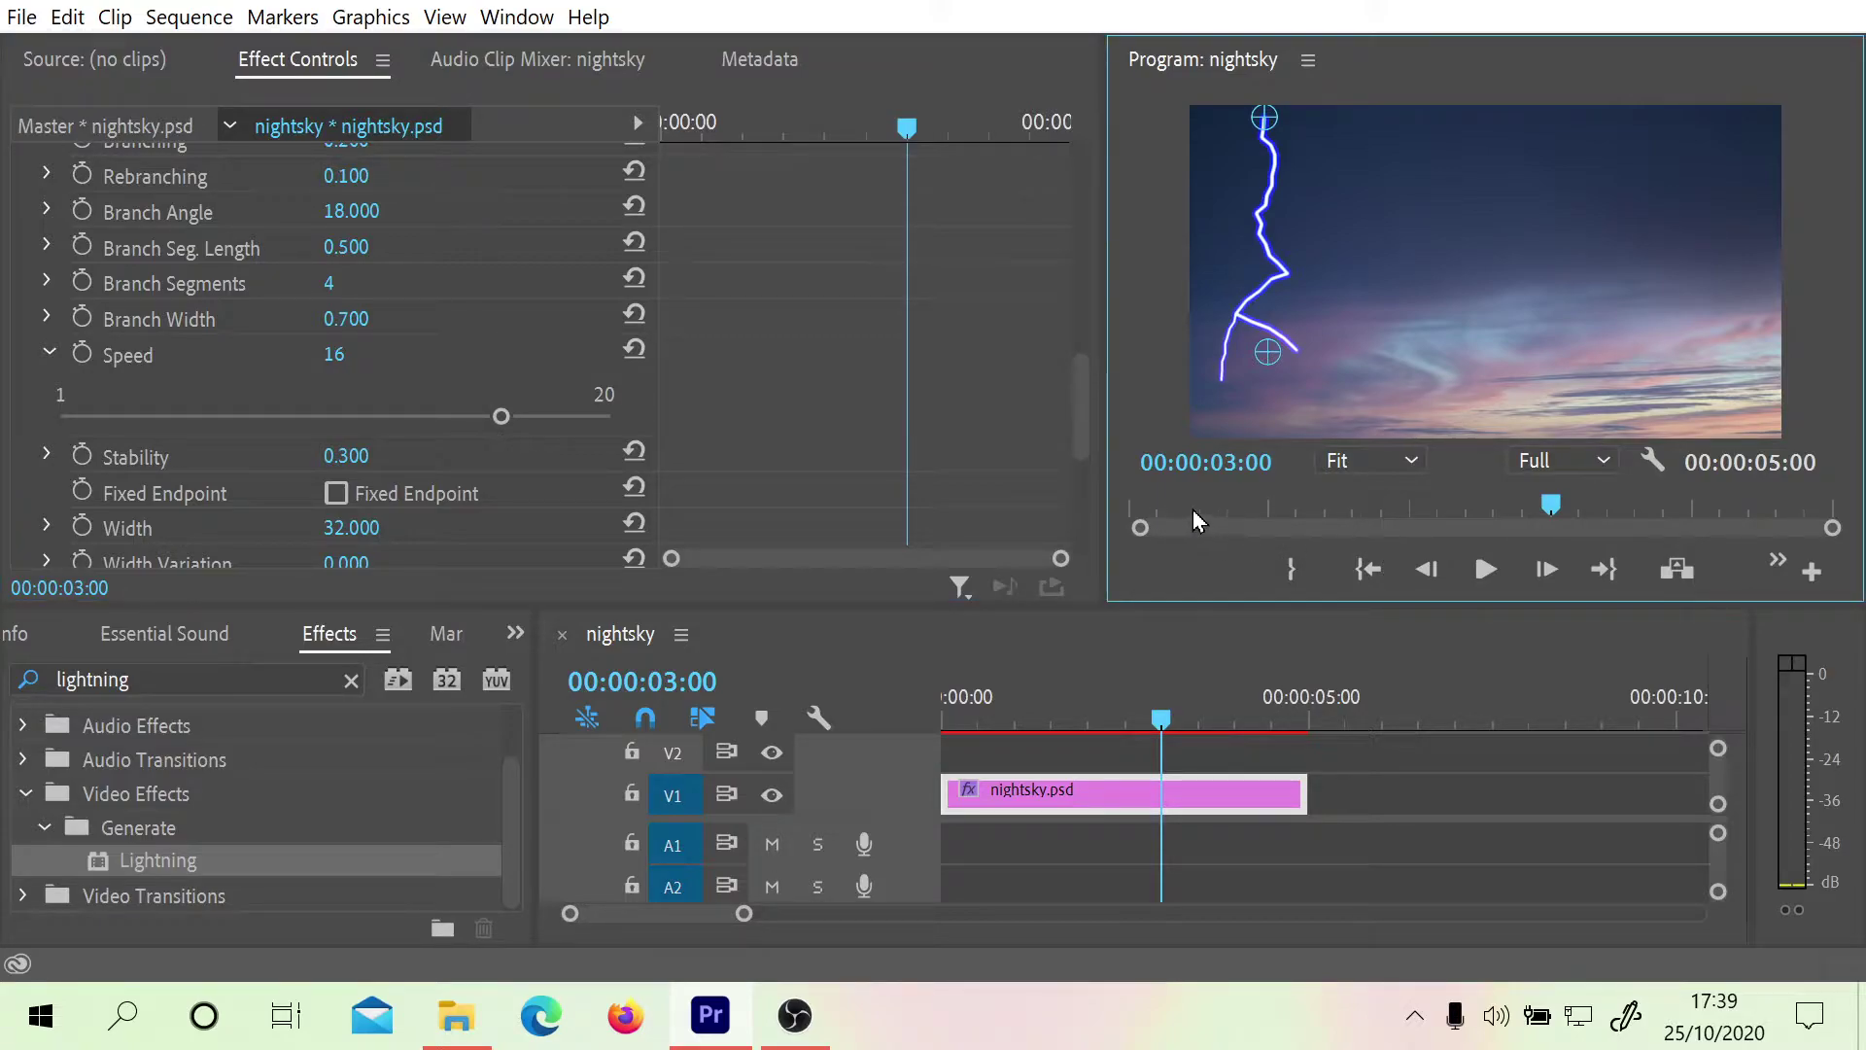
pyautogui.moveTo(1195, 514); pyautogui.dragTo(1133, 508)
pyautogui.click(1485, 569)
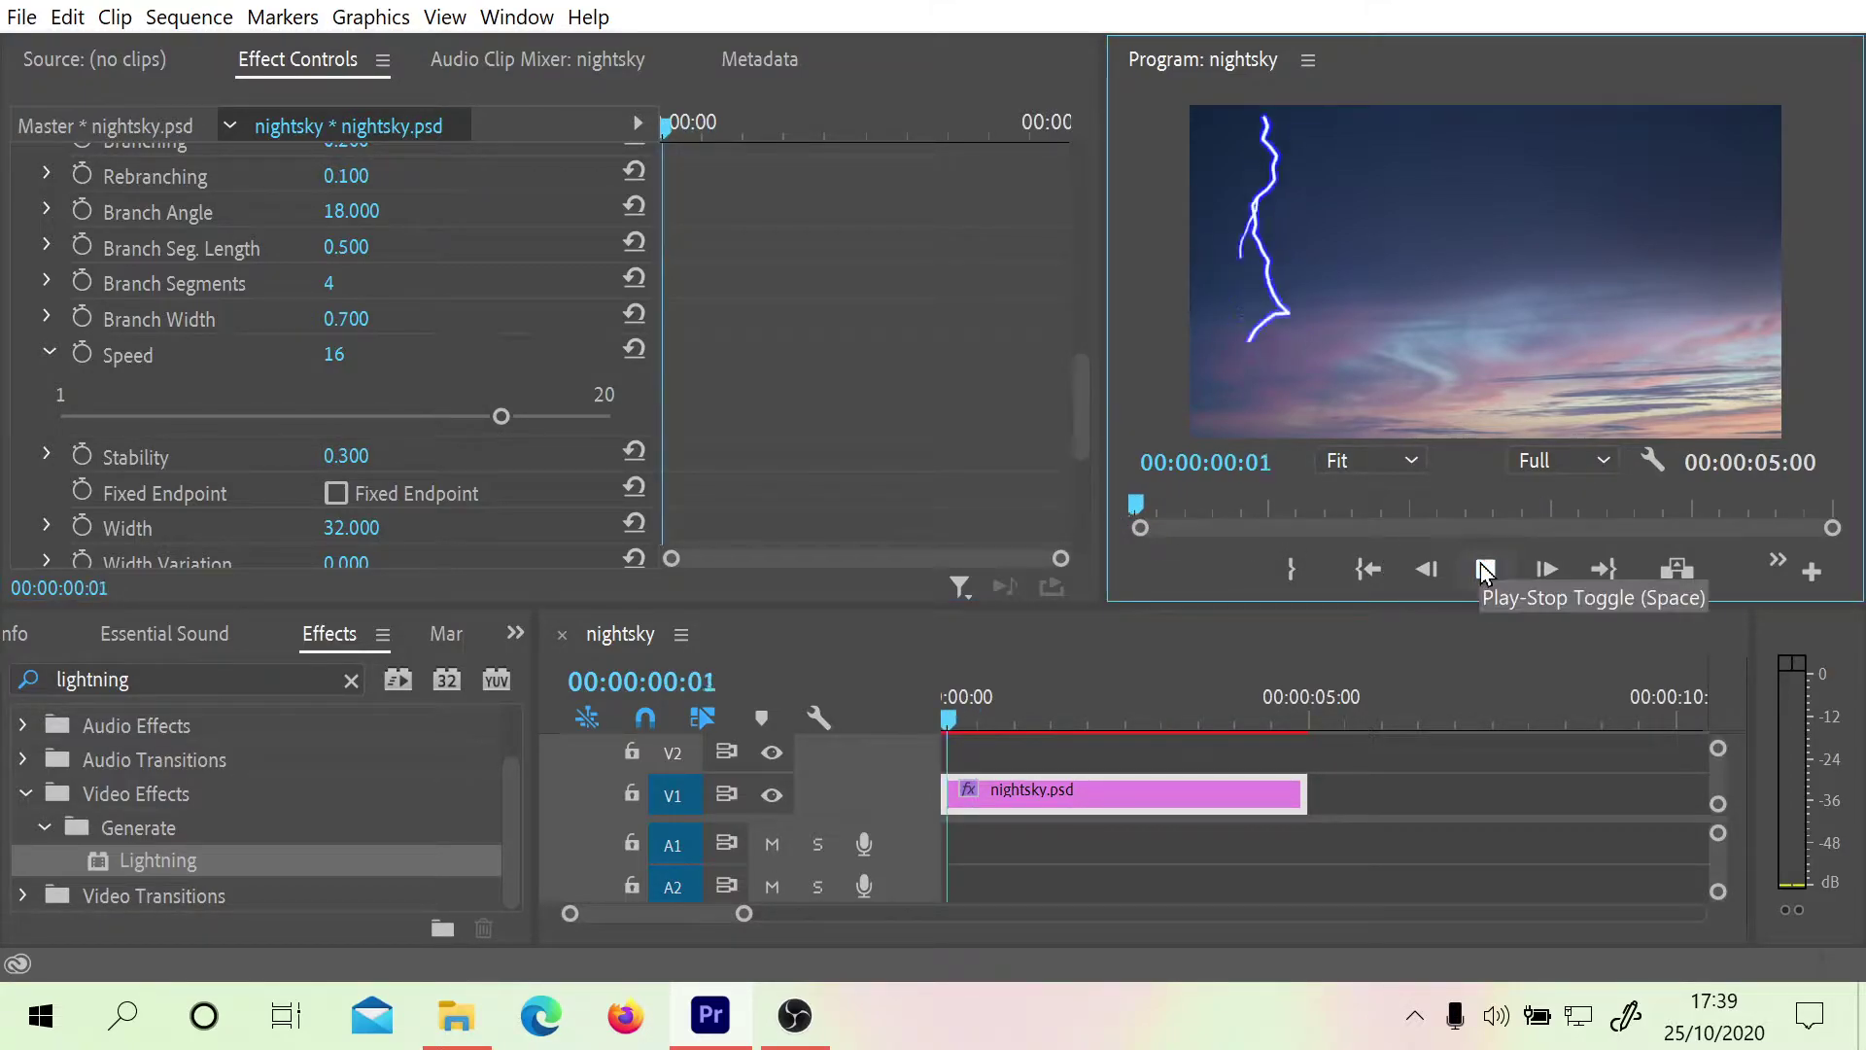
pyautogui.click(1486, 569)
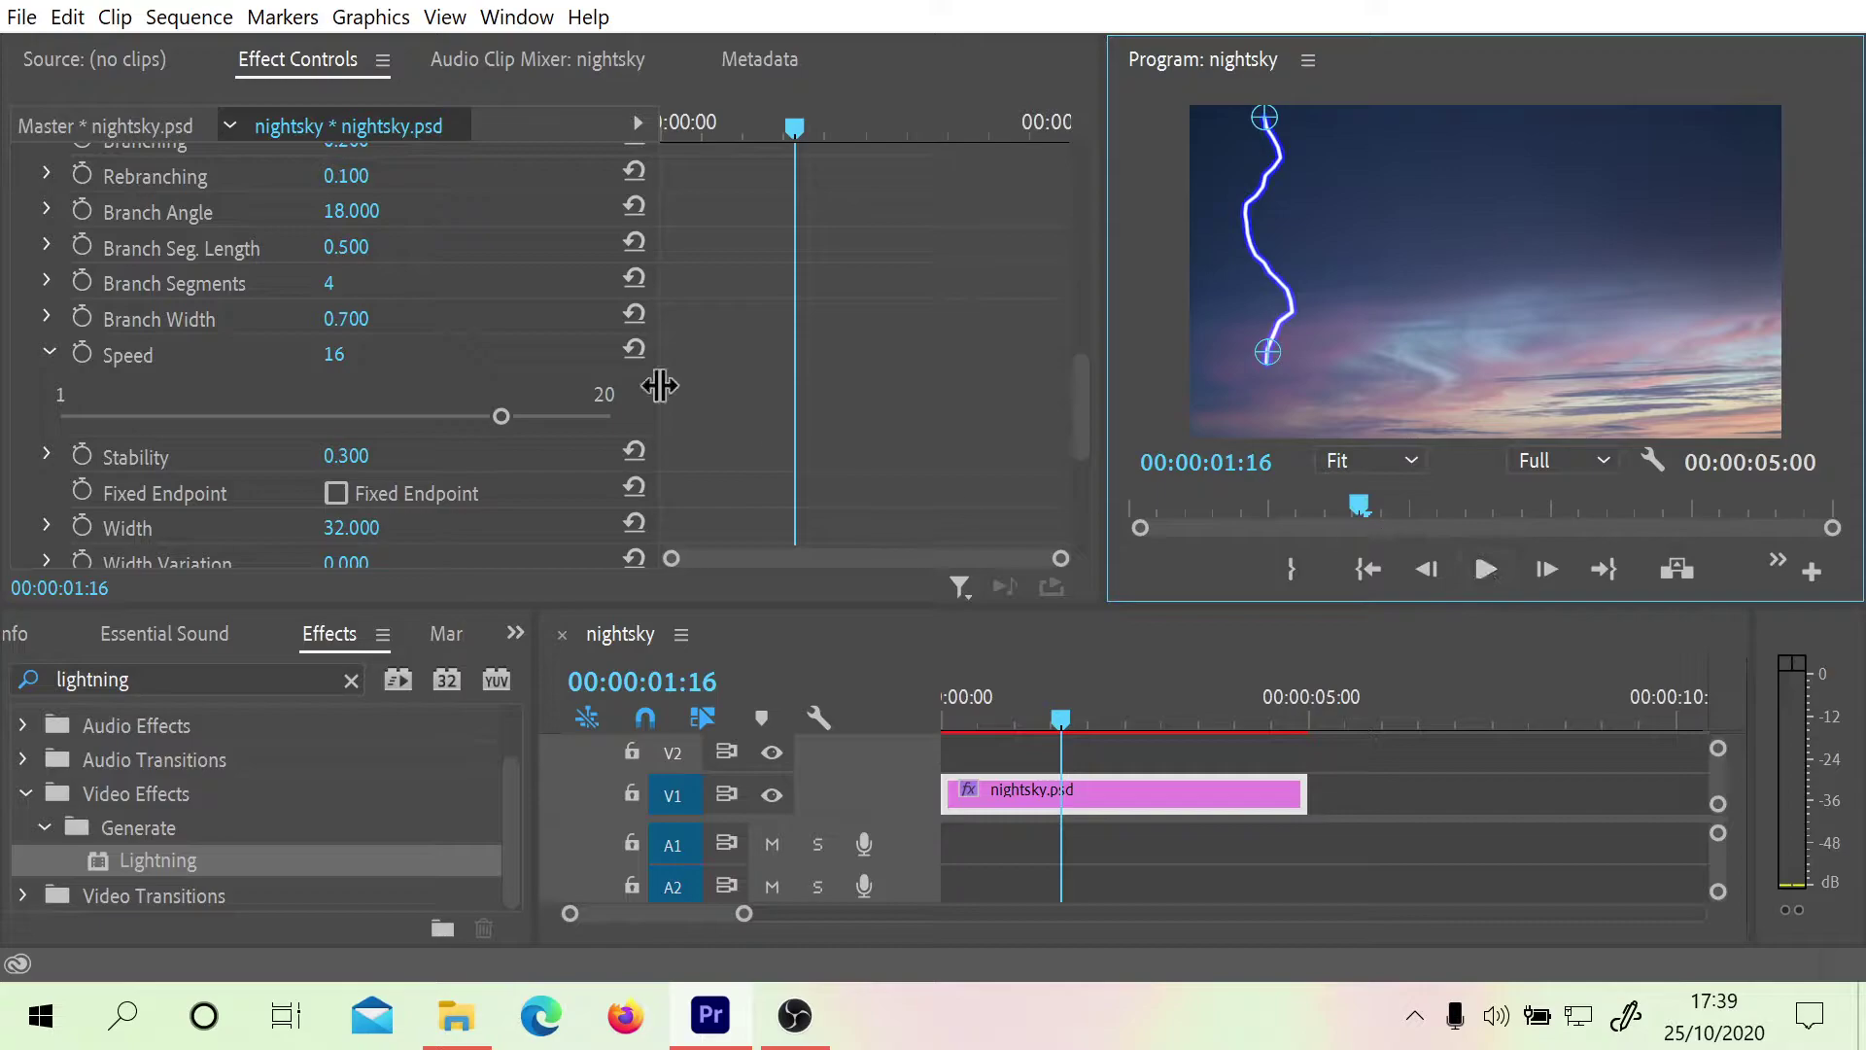
# Lower the lightning's Speed to the minimum of 1 and play the slower bolt from the start
pyautogui.click(114, 399)
pyautogui.click(153, 416)
pyautogui.moveTo(153, 416); pyautogui.dragTo(58, 416)
pyautogui.click(1398, 501)
pyautogui.moveTo(1405, 513); pyautogui.dragTo(1079, 505)
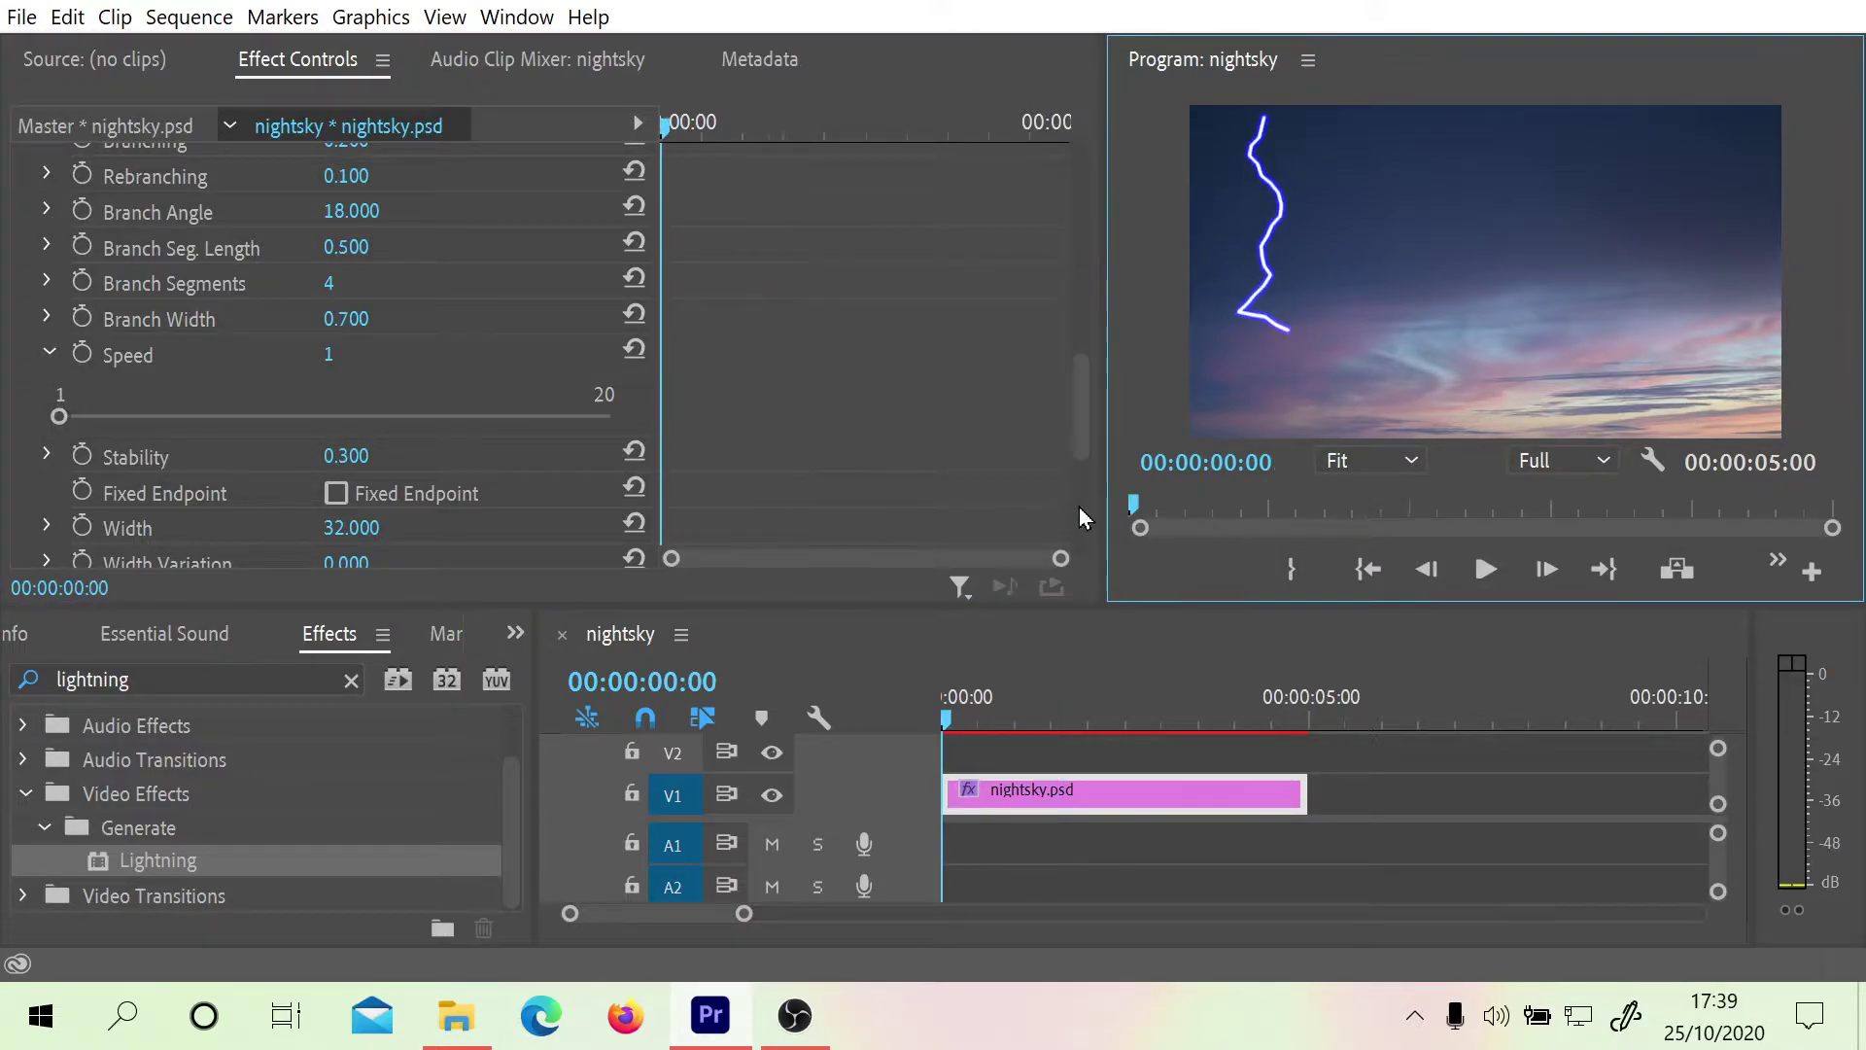
pyautogui.click(1486, 569)
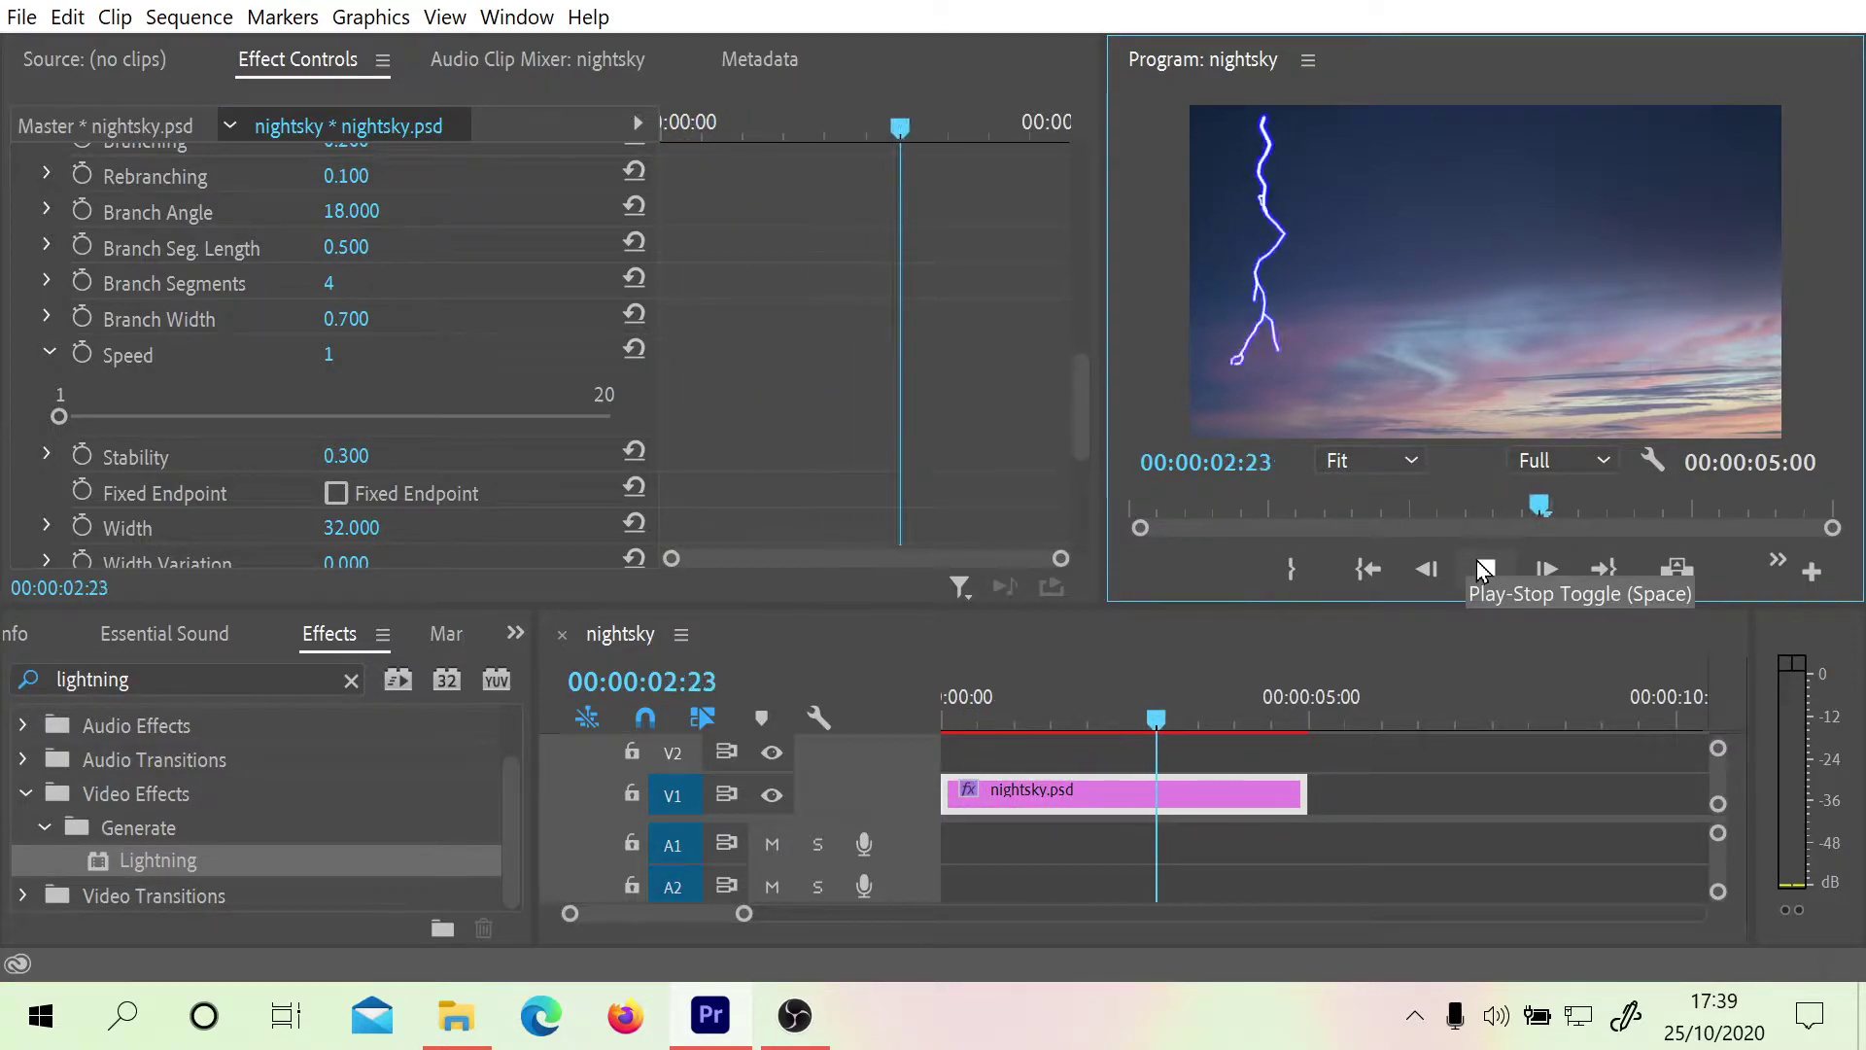
pyautogui.click(1485, 569)
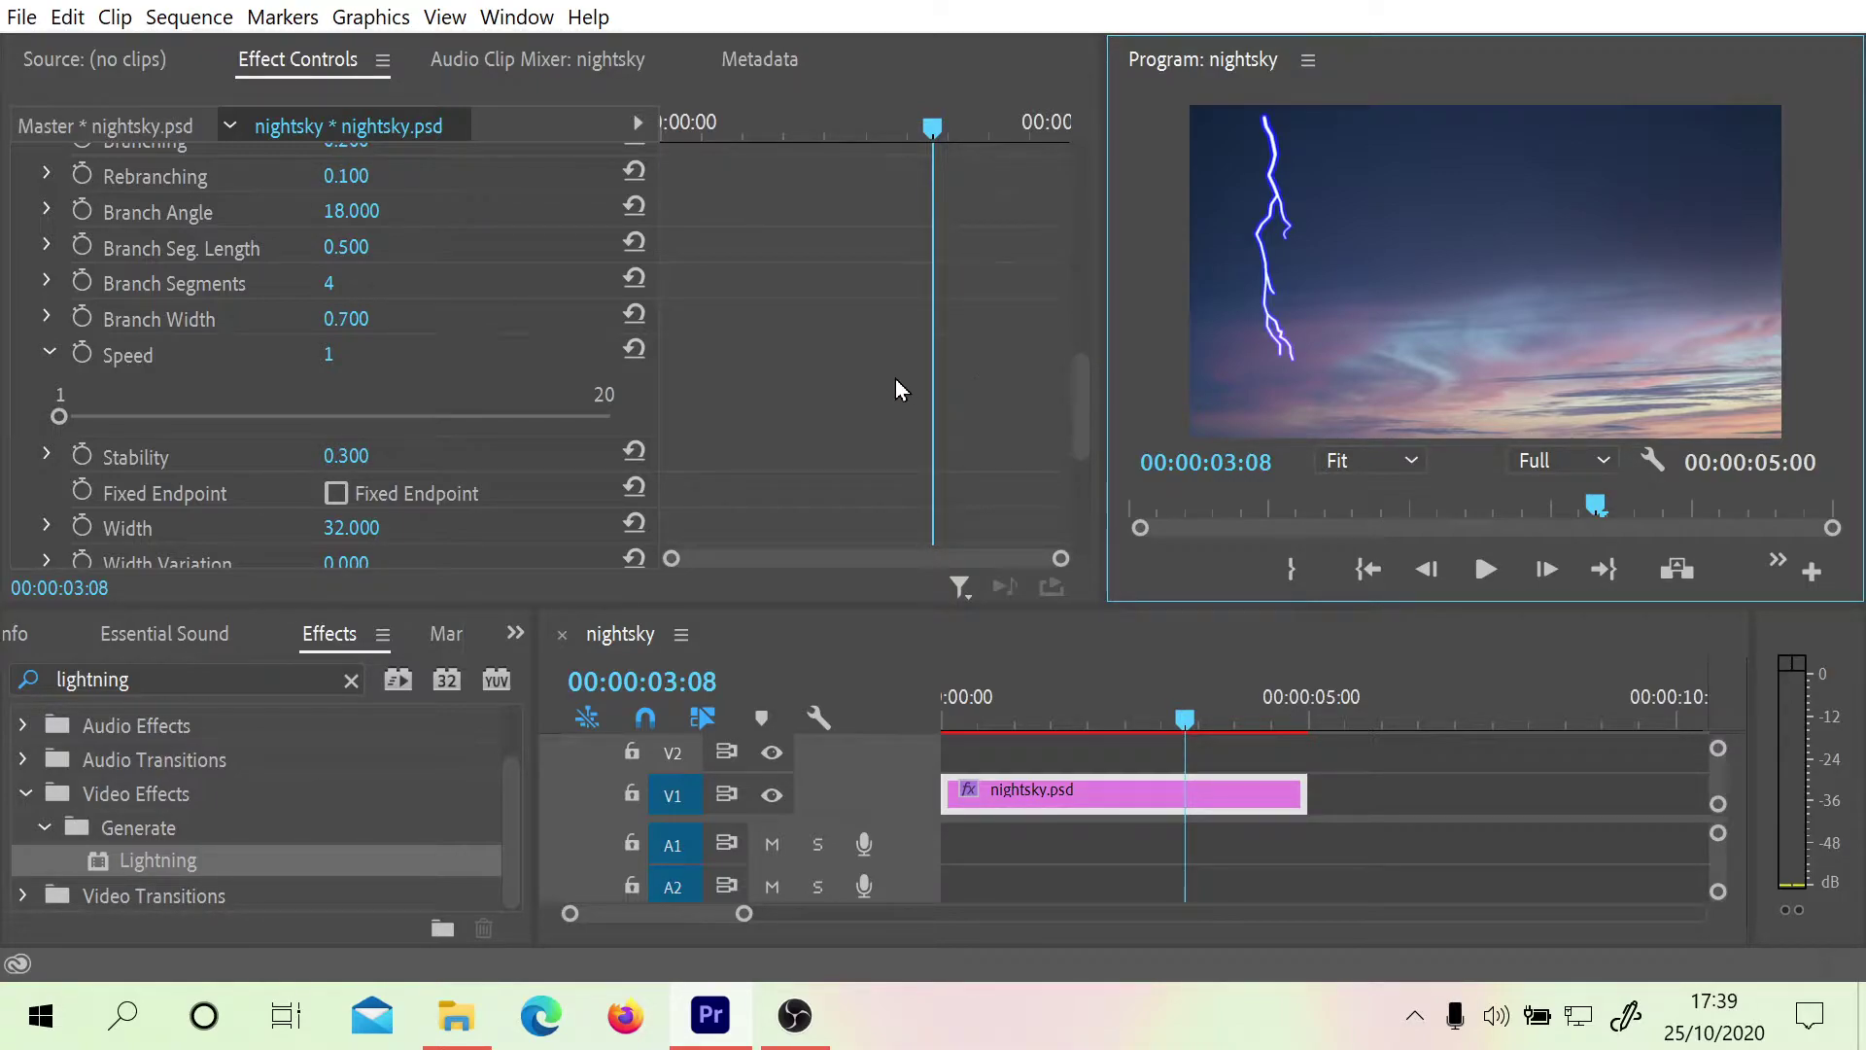
# Reduce the lightning's Segments to 3 and preview the simplified bolt from the start
pyautogui.moveTo(1081, 412); pyautogui.dragTo(1082, 334)
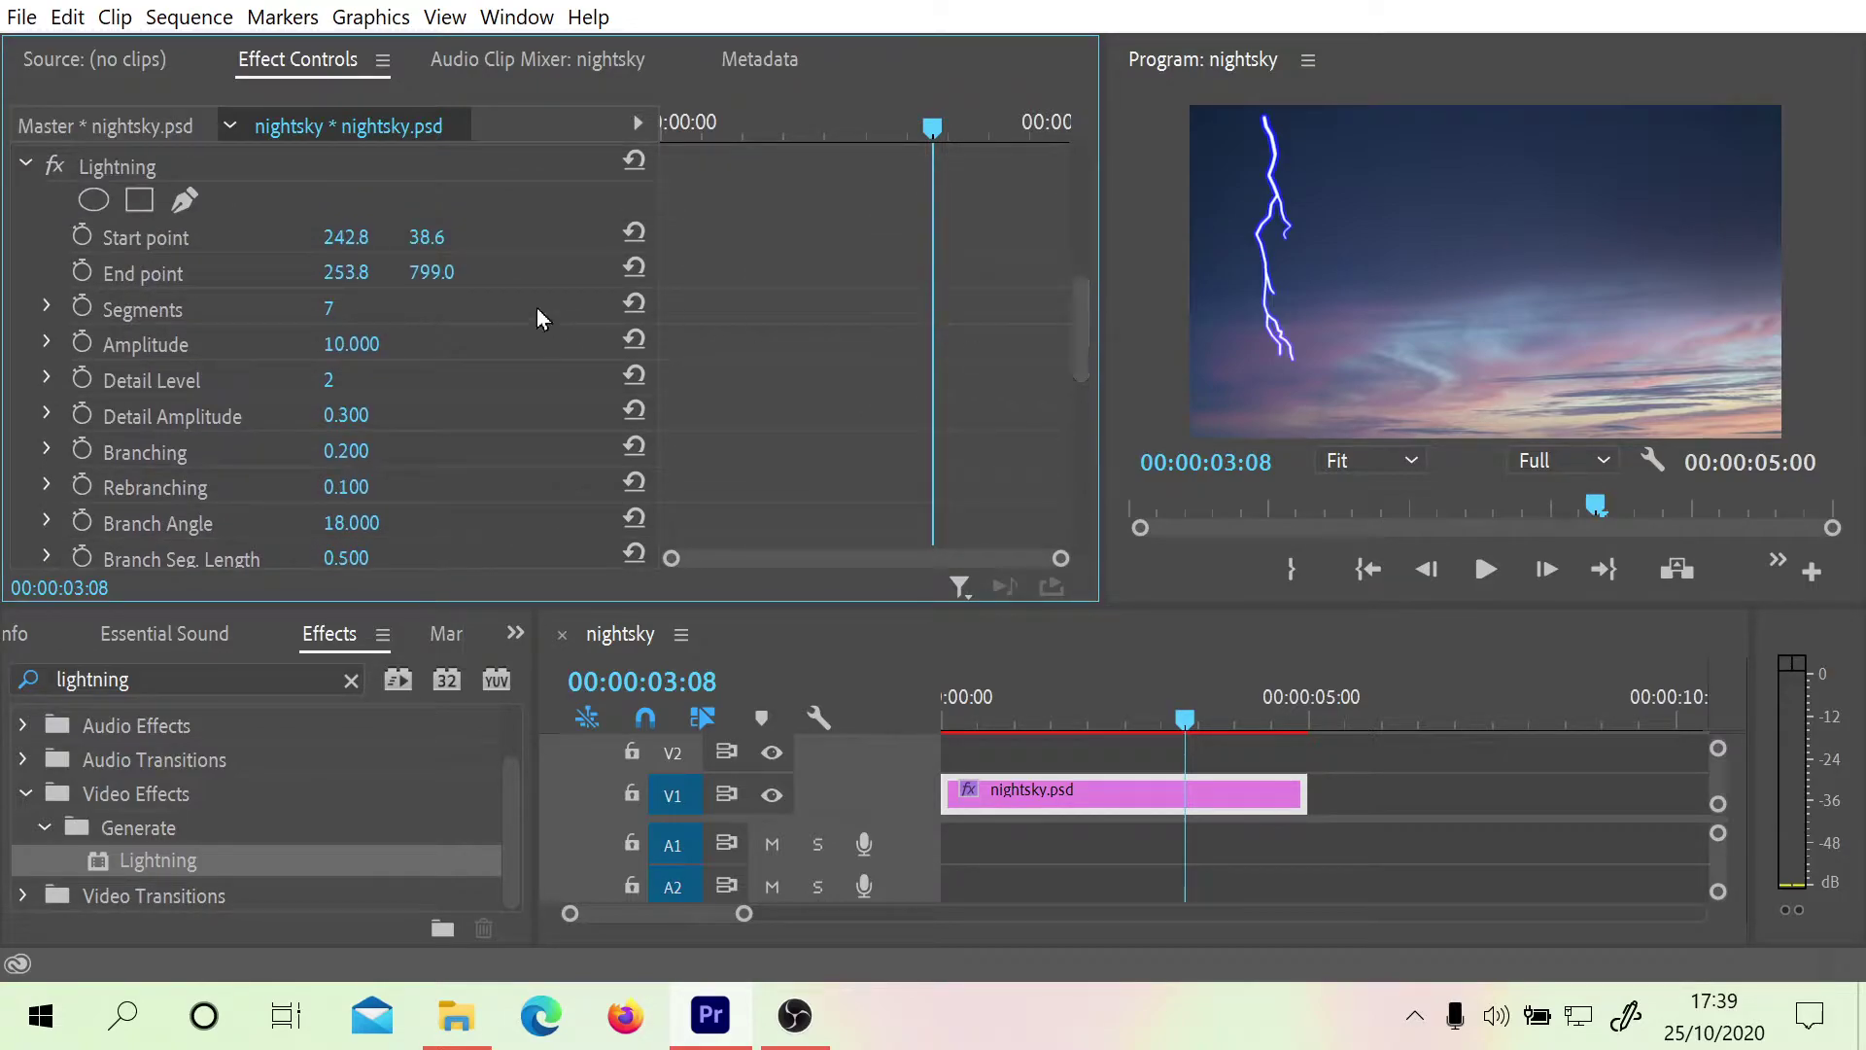
pyautogui.moveTo(340, 313); pyautogui.dragTo(313, 313)
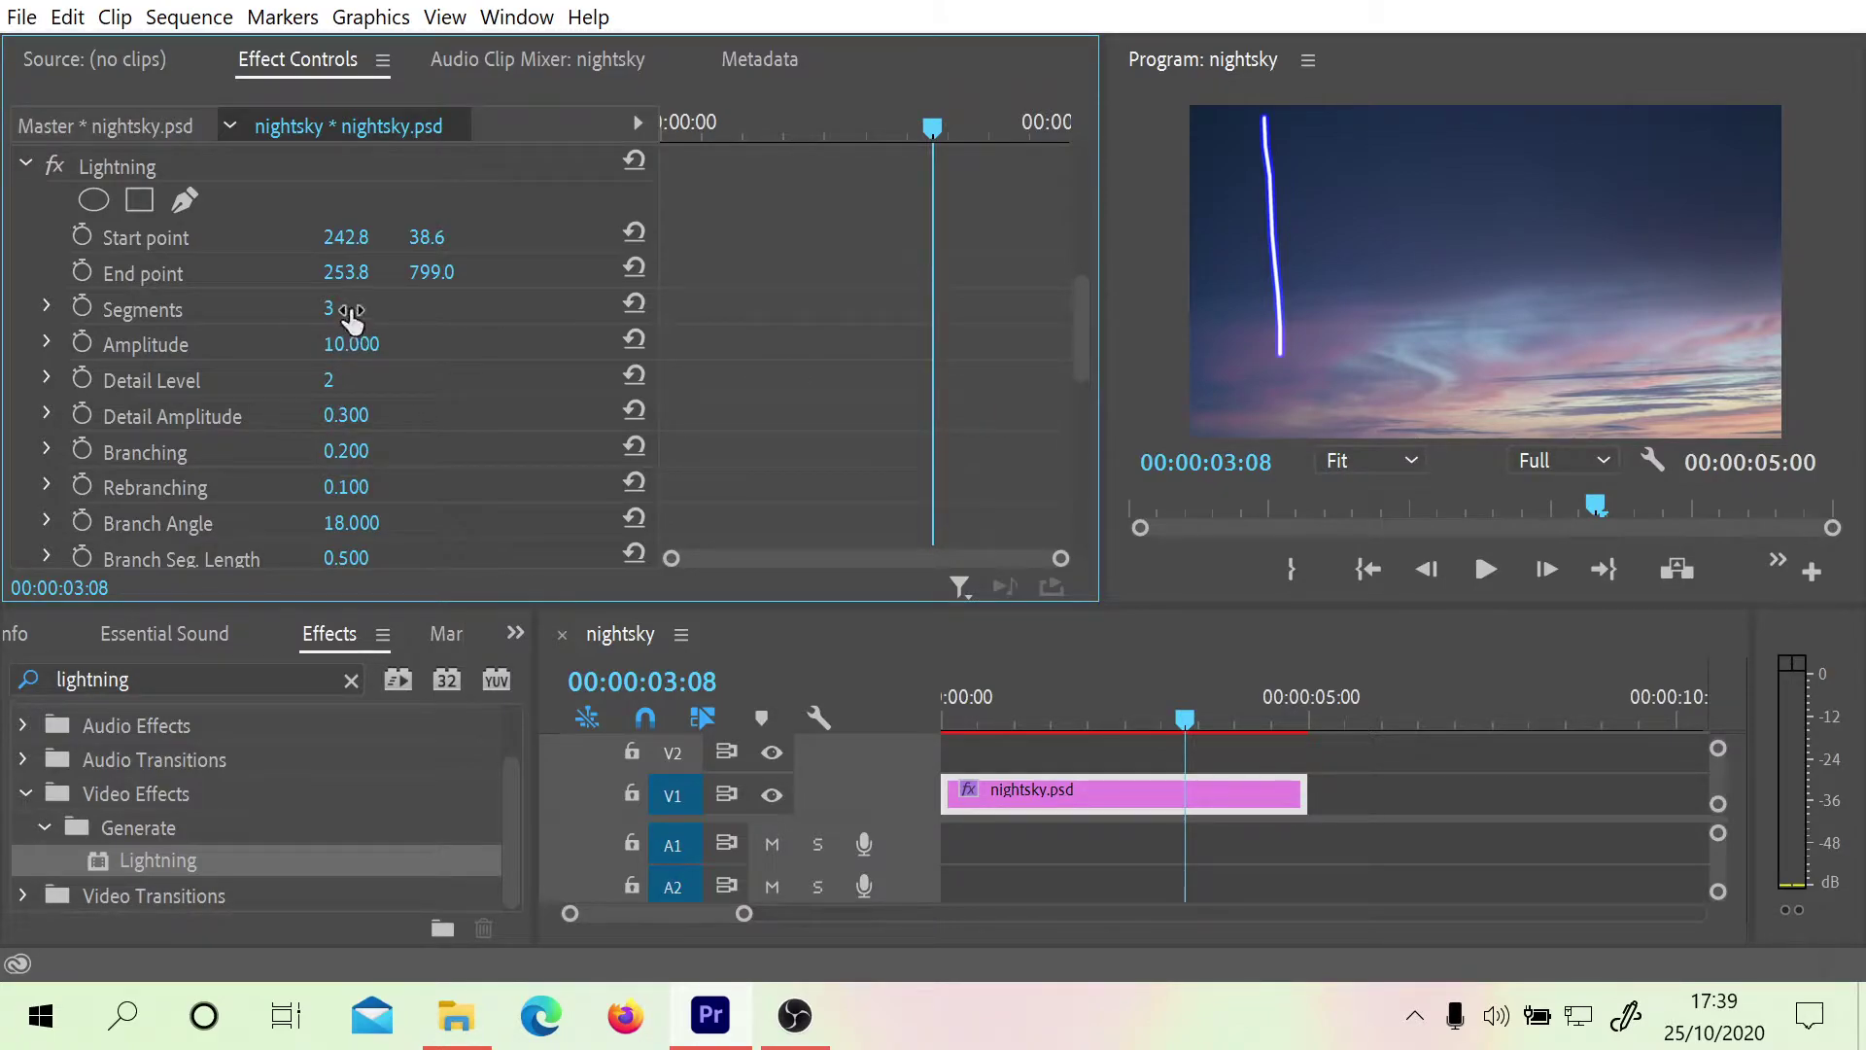
pyautogui.moveTo(347, 313); pyautogui.dragTo(356, 309)
pyautogui.click(1379, 509)
pyautogui.press('Home')
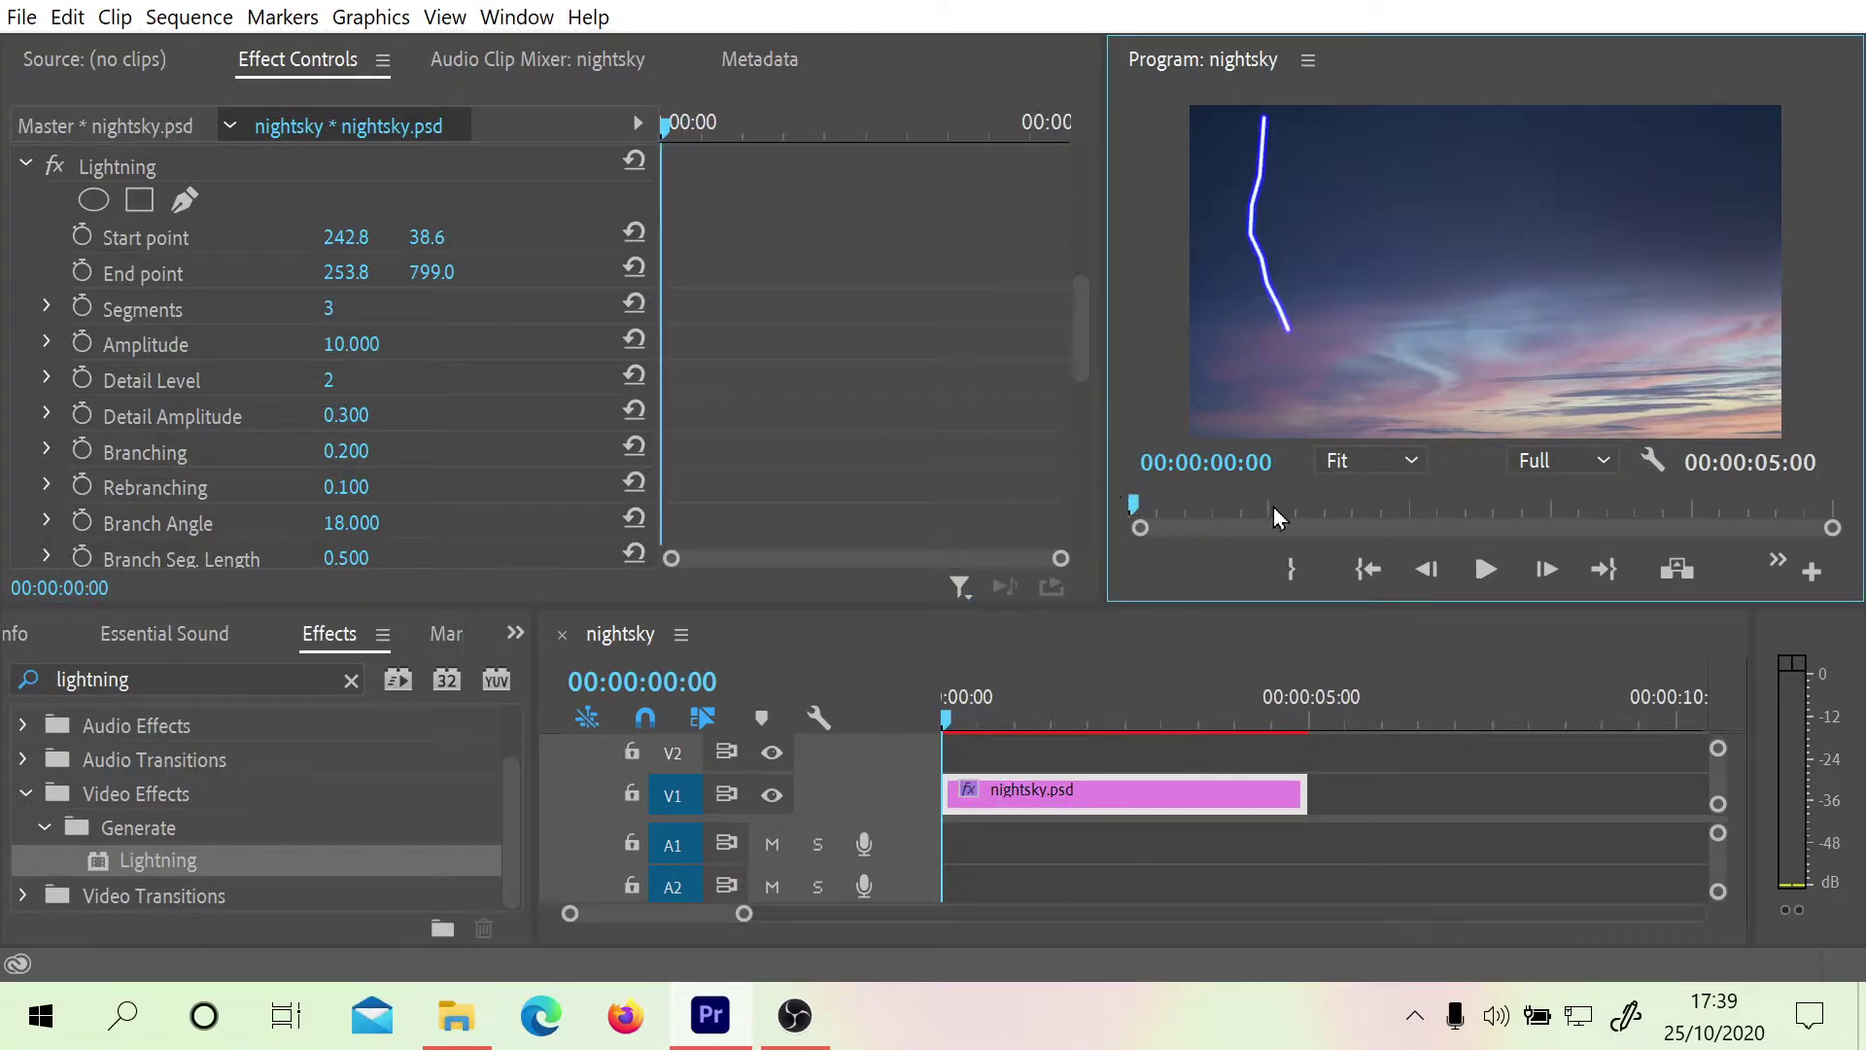
pyautogui.click(1485, 574)
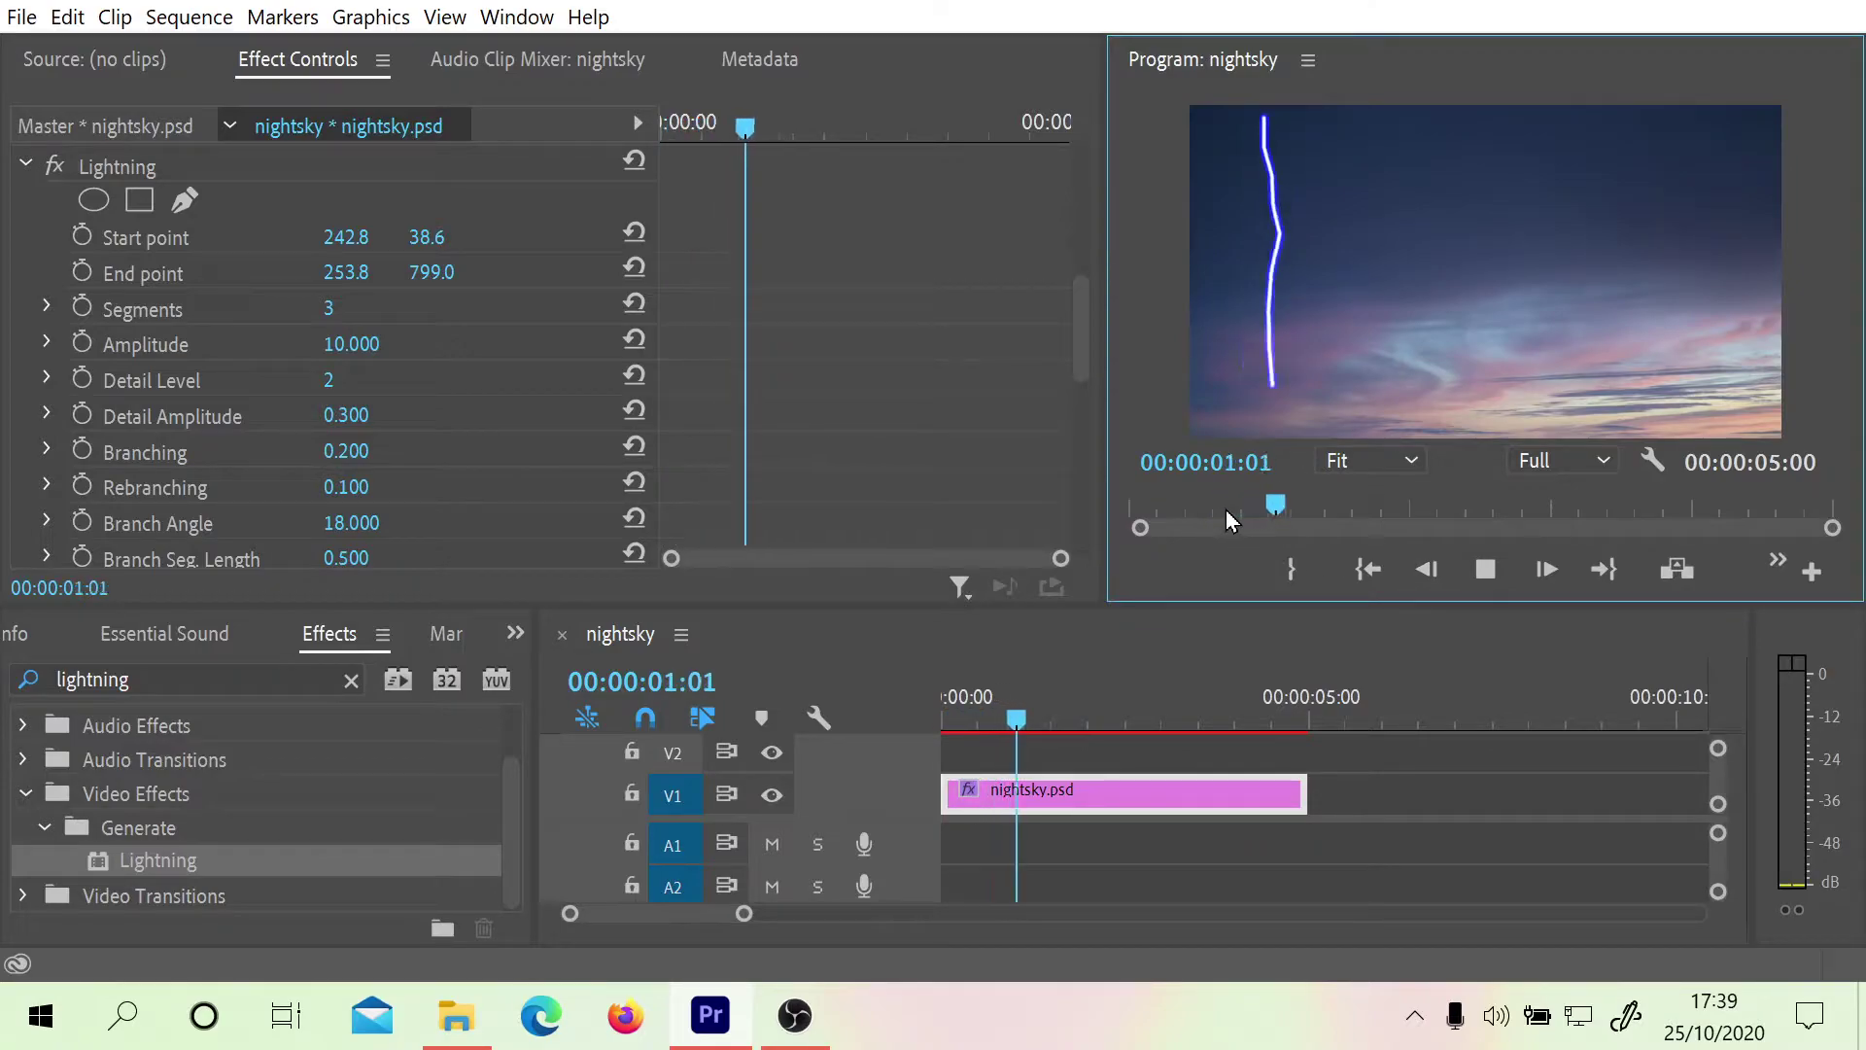
pyautogui.press('space')
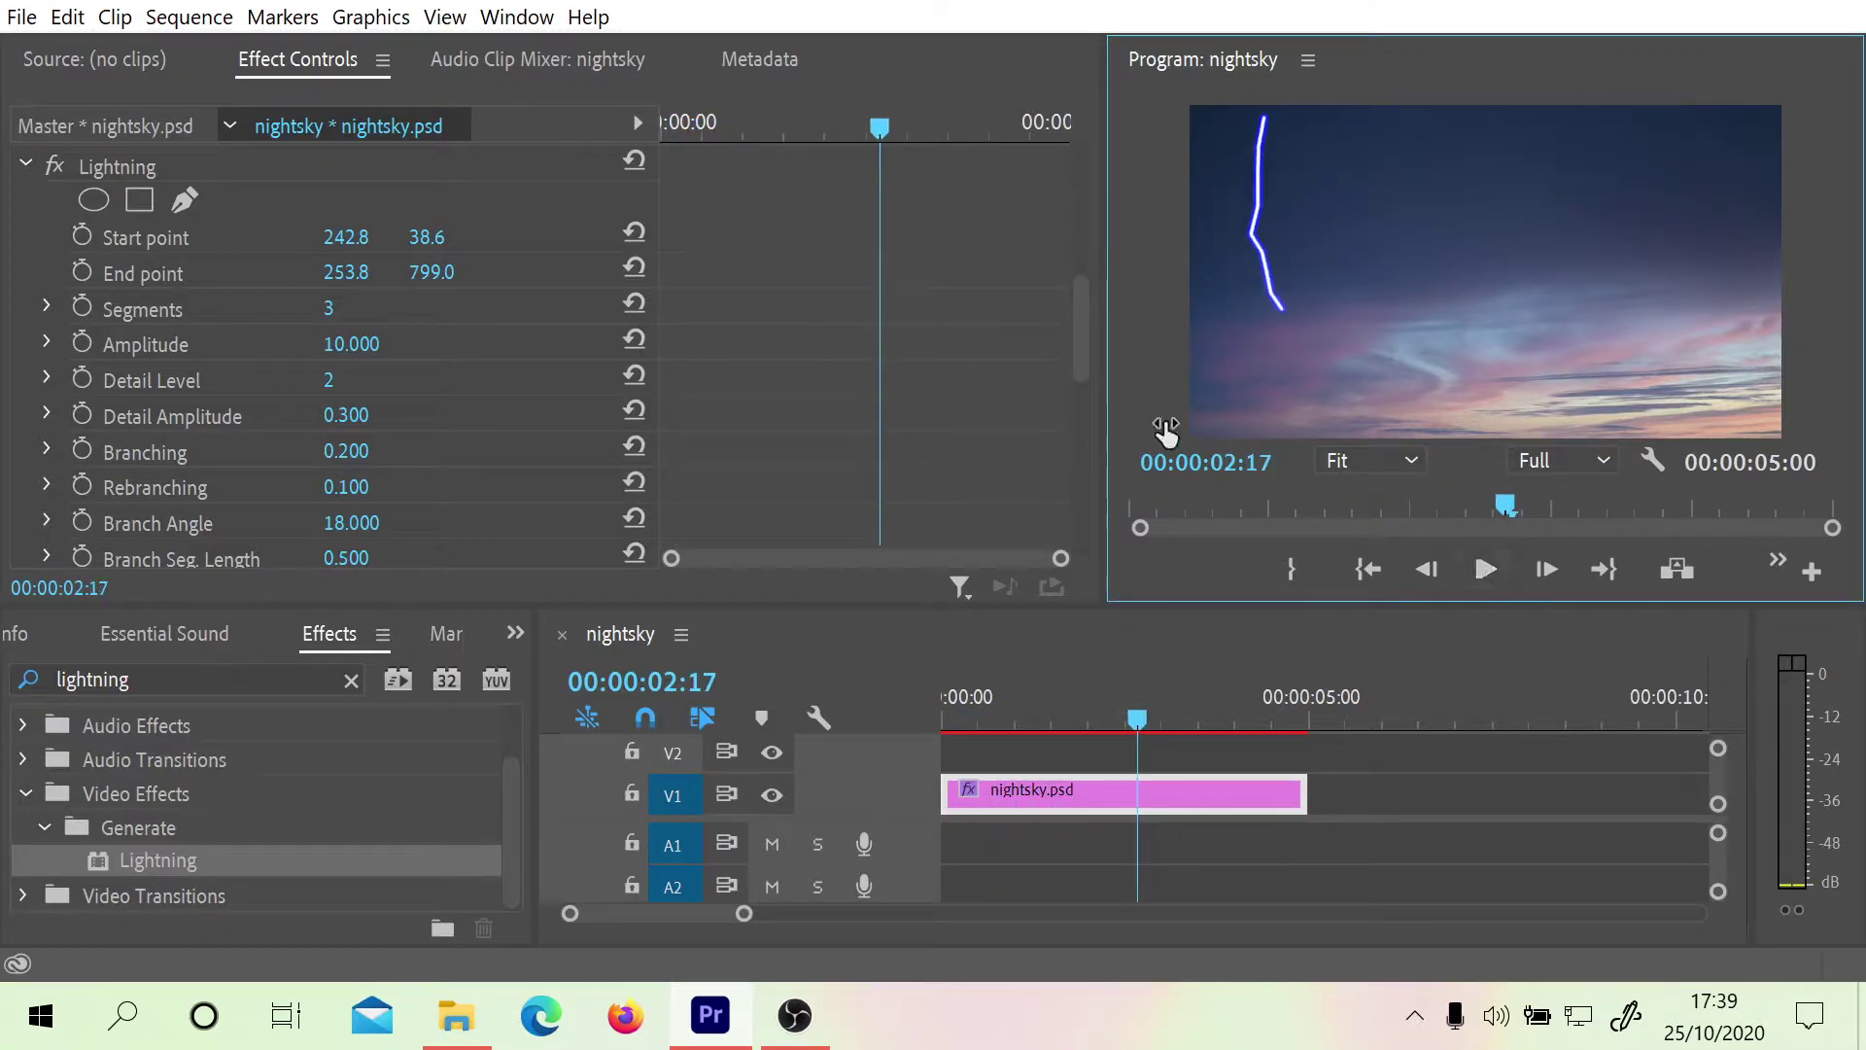
# Set the lightning's Random Seed to 14 and return to the start of the sequence to preview it
pyautogui.moveTo(1077, 313); pyautogui.dragTo(1067, 541)
pyautogui.moveTo(327, 406); pyautogui.dragTo(338, 406)
pyautogui.moveTo(1343, 510); pyautogui.dragTo(1074, 510)
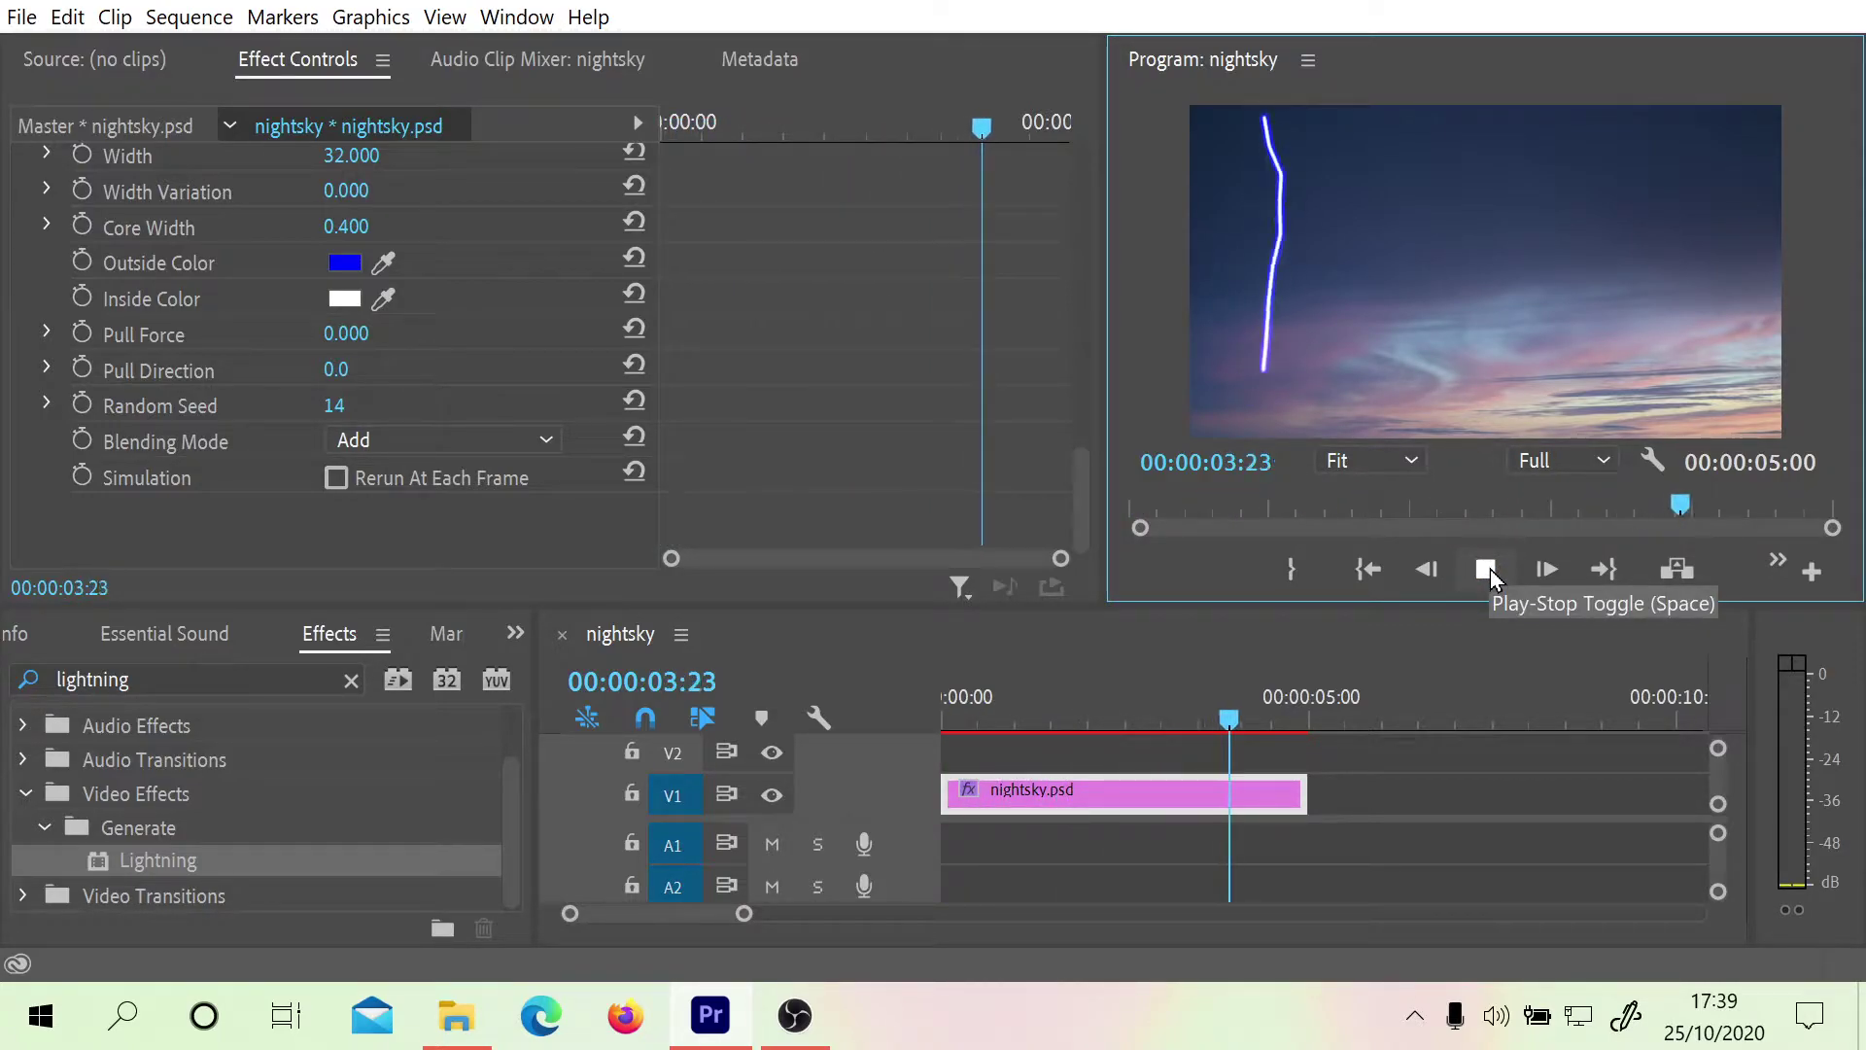
# Increase the lightning's Segments to 24 and play the sequence from the start
pyautogui.moveTo(1085, 481); pyautogui.dragTo(1076, 300)
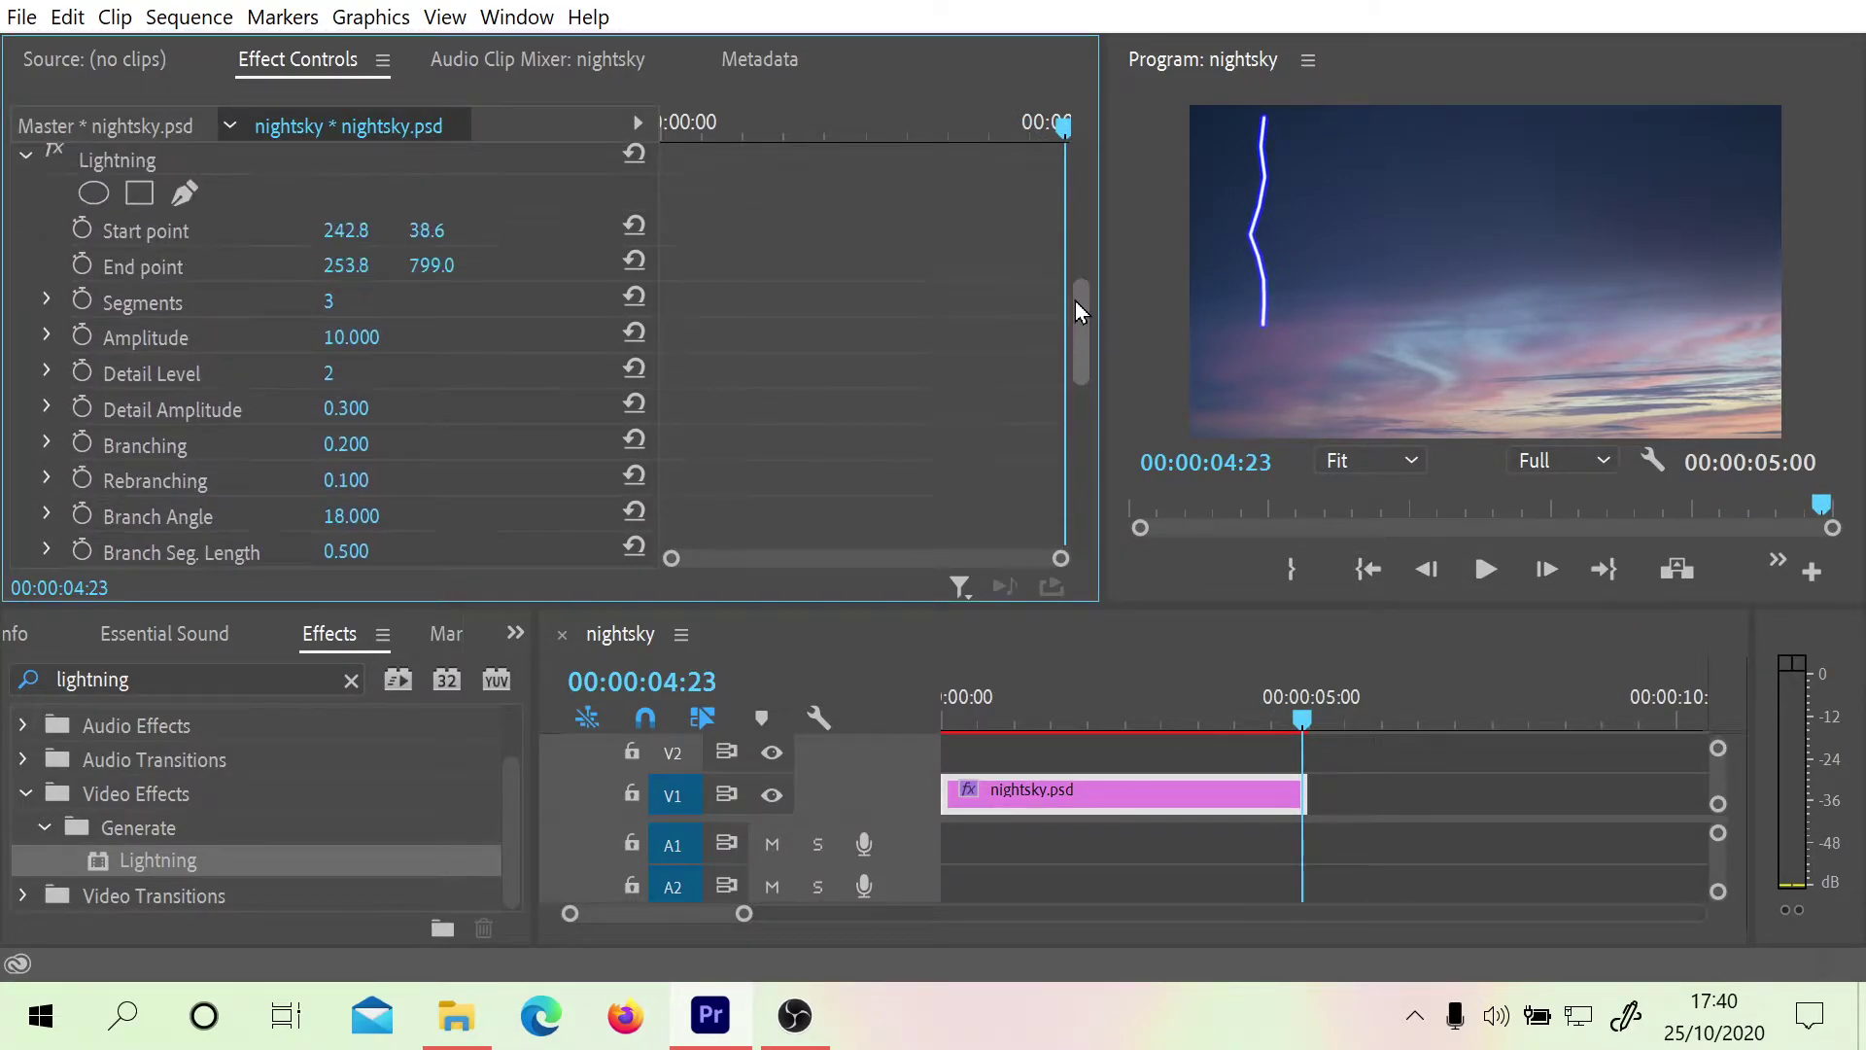
pyautogui.moveTo(325, 302); pyautogui.dragTo(346, 302)
pyautogui.moveTo(1266, 499); pyautogui.dragTo(1099, 492)
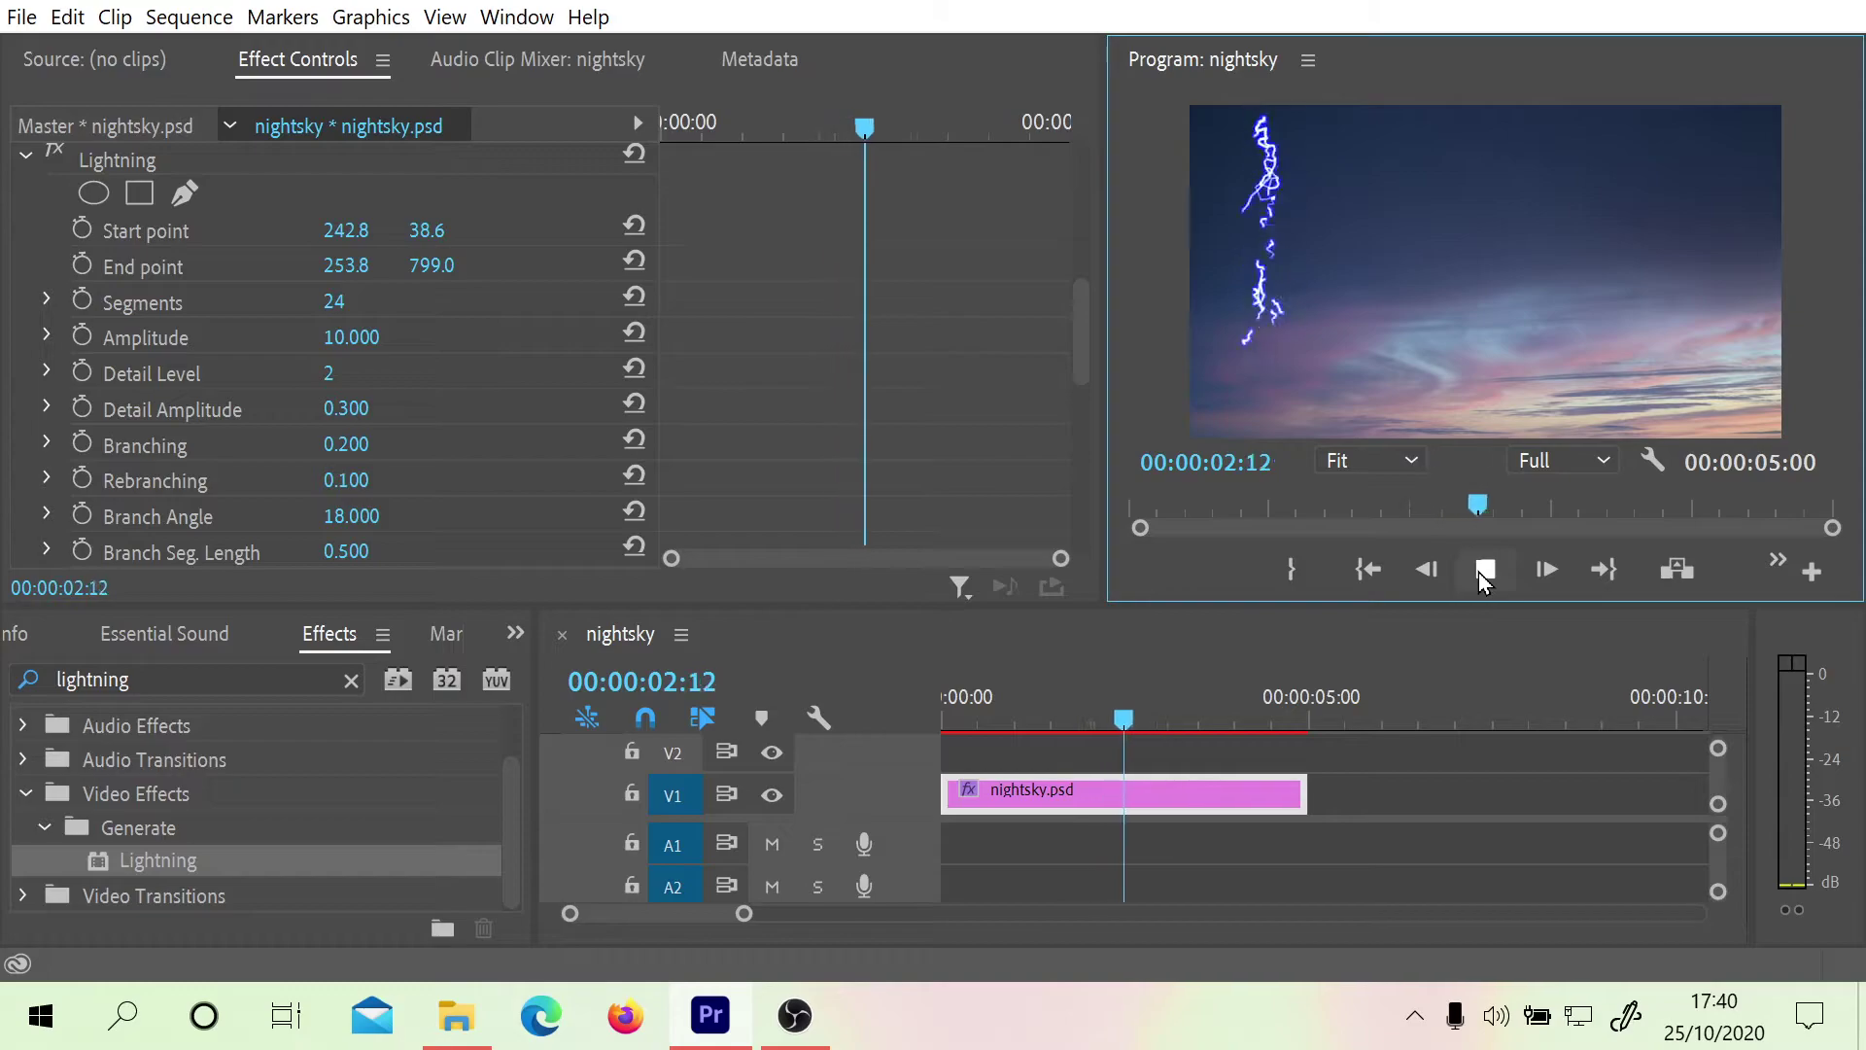
pyautogui.click(1481, 574)
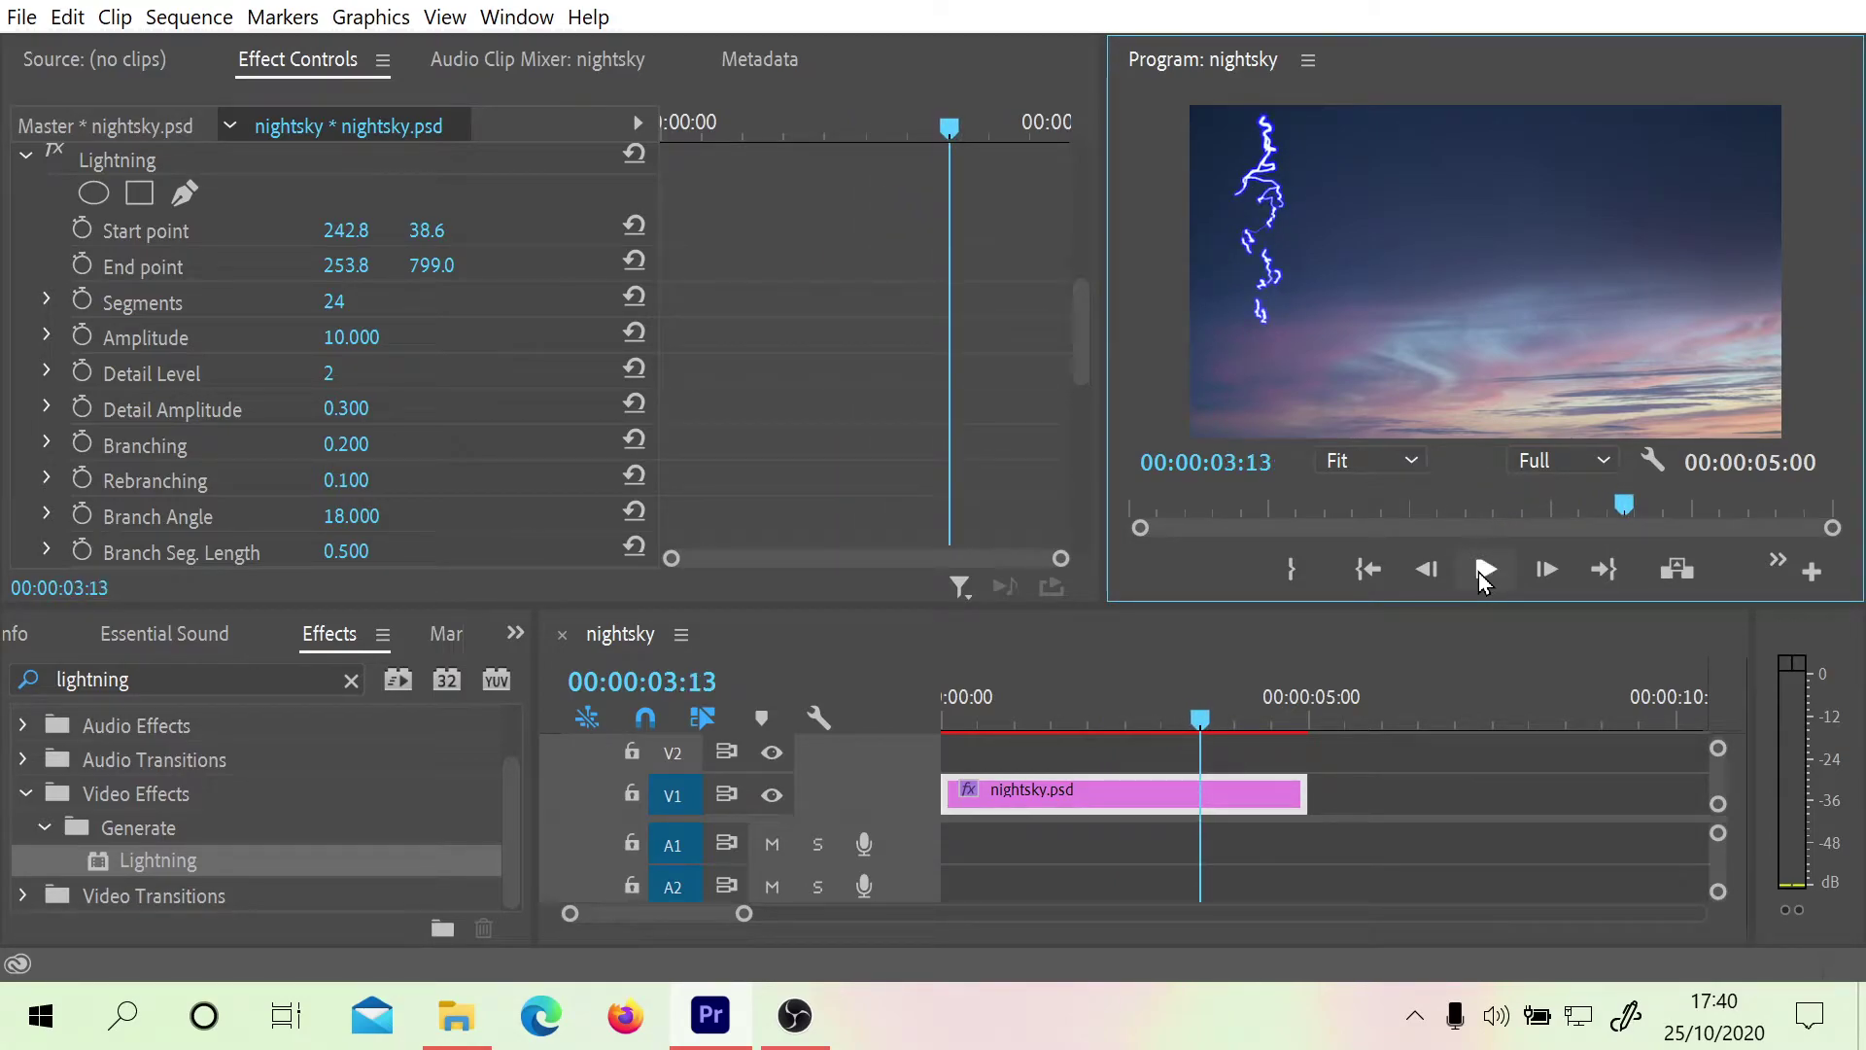
# Set the lightning's Segments to 8 and preview the bolt from the start of the sequence
pyautogui.moveTo(333, 301); pyautogui.dragTo(318, 301)
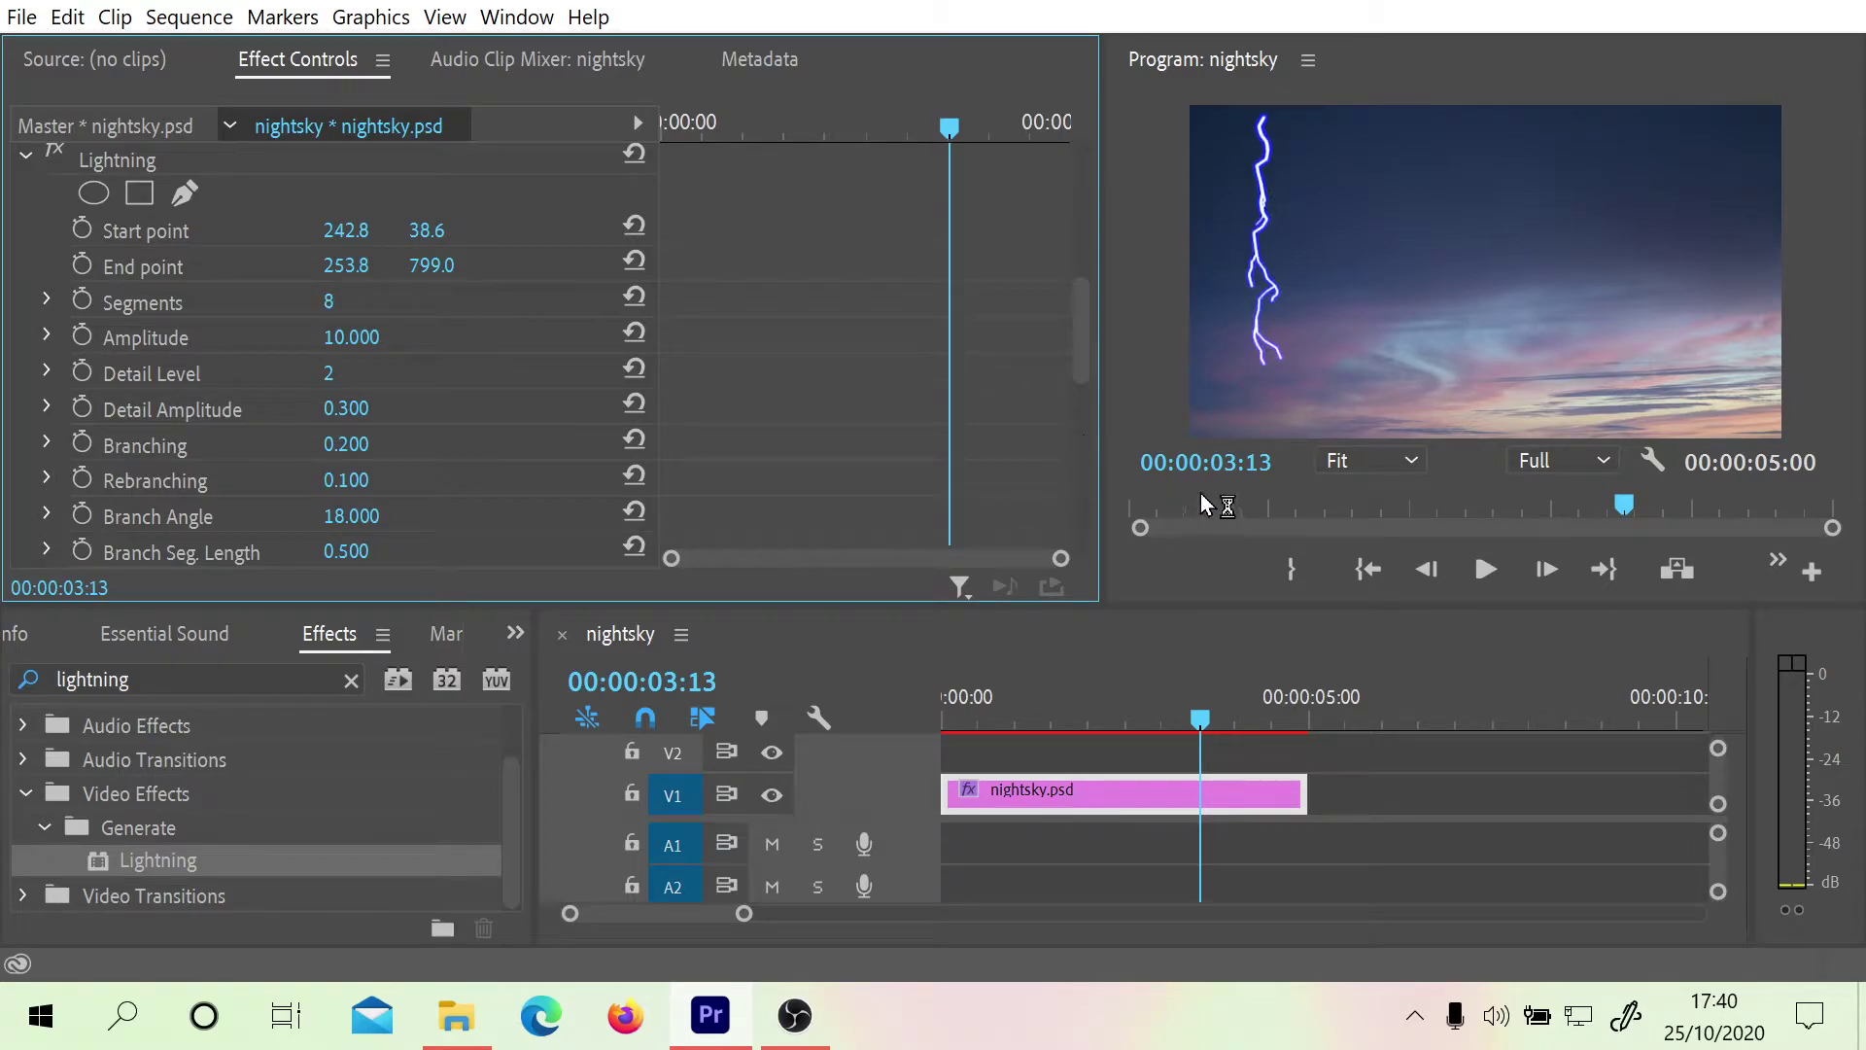
pyautogui.moveTo(1202, 503); pyautogui.dragTo(1113, 498)
pyautogui.click(1485, 572)
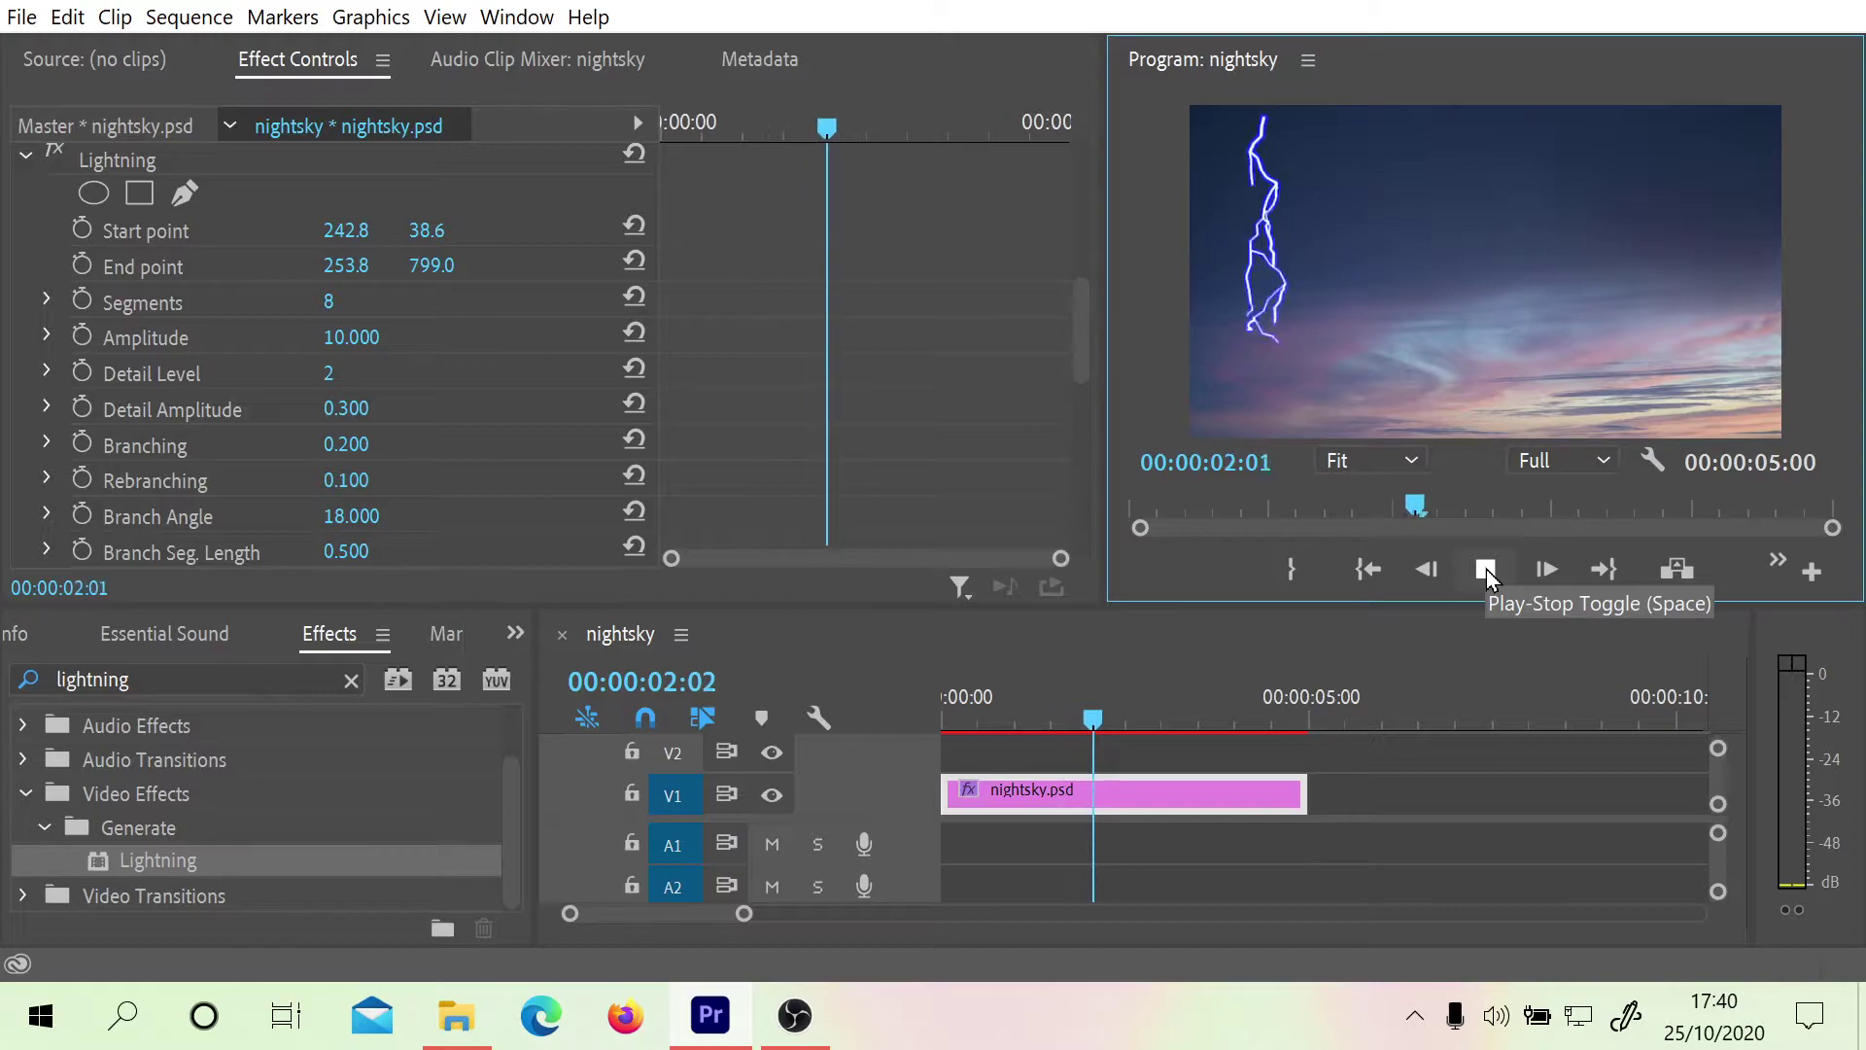
pyautogui.click(1485, 571)
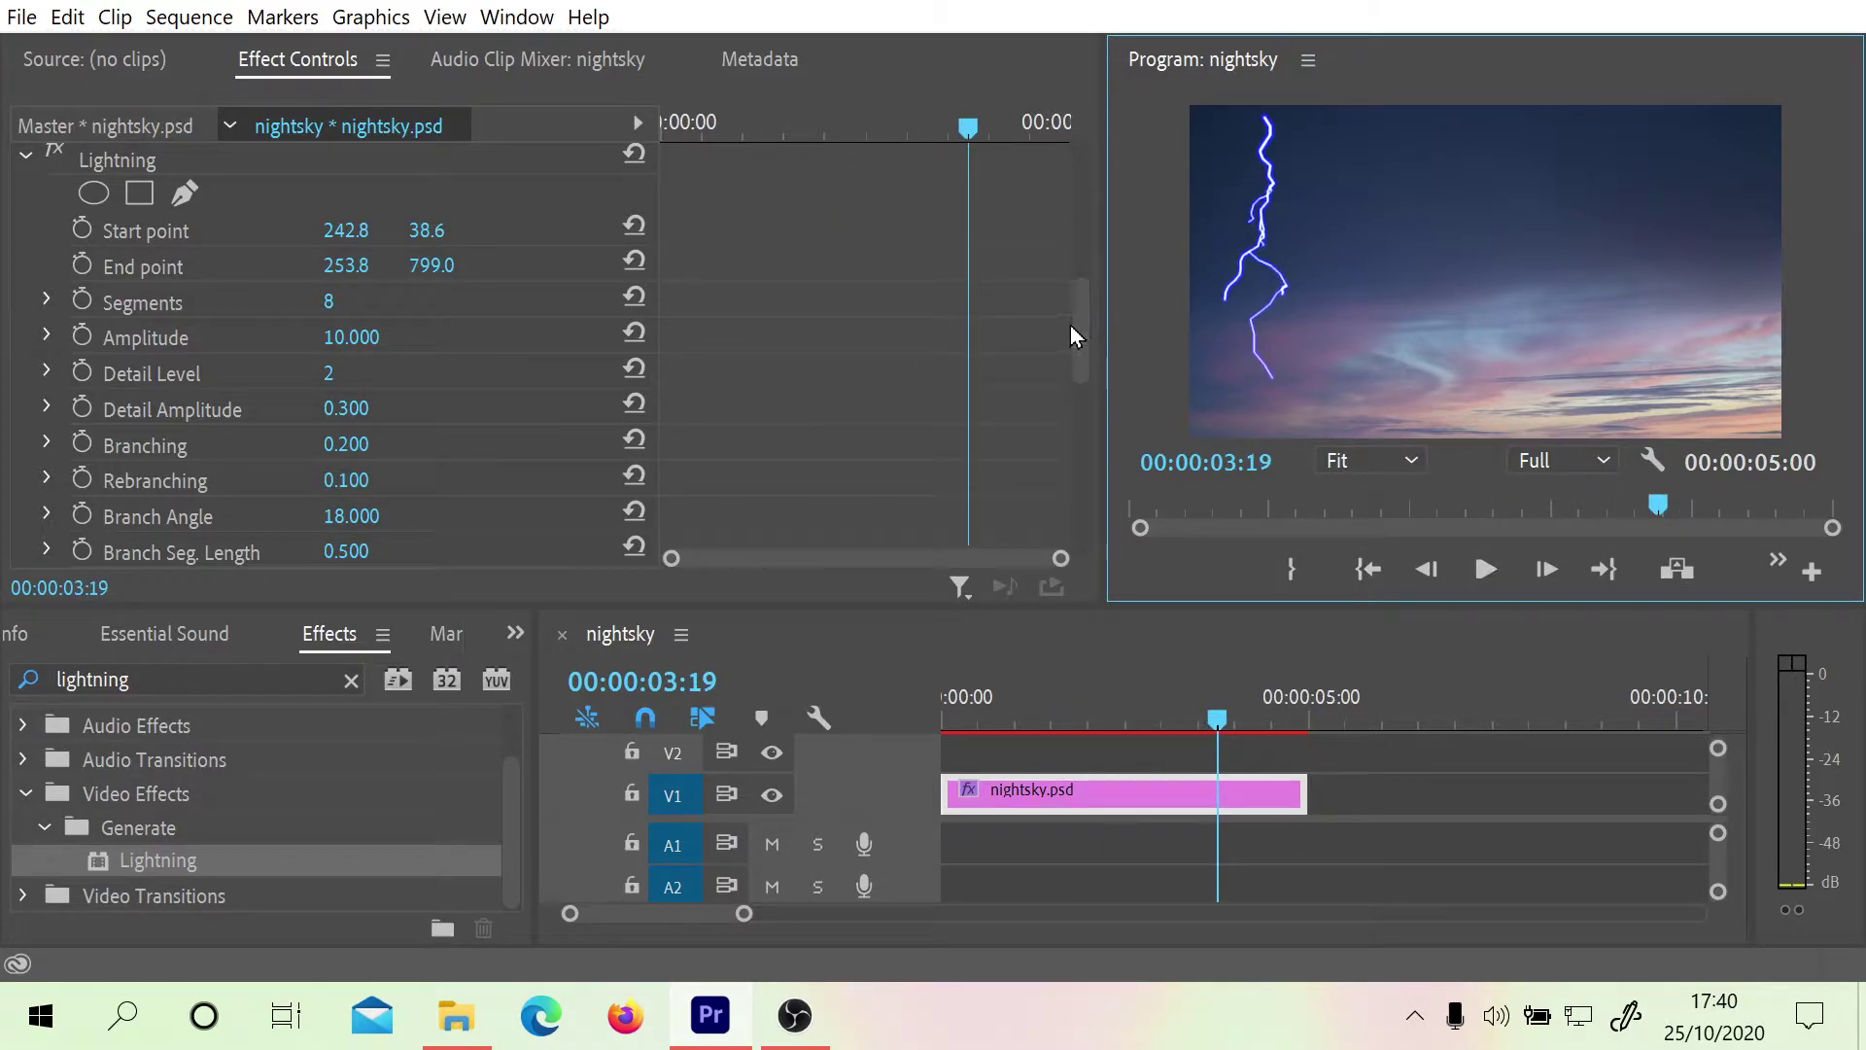
# Set the lightning's Width to 95 and play the sequence from near the start to preview the thicker bolt
pyautogui.moveTo(1082, 325); pyautogui.dragTo(1077, 458)
pyautogui.moveTo(351, 301); pyautogui.dragTo(397, 301)
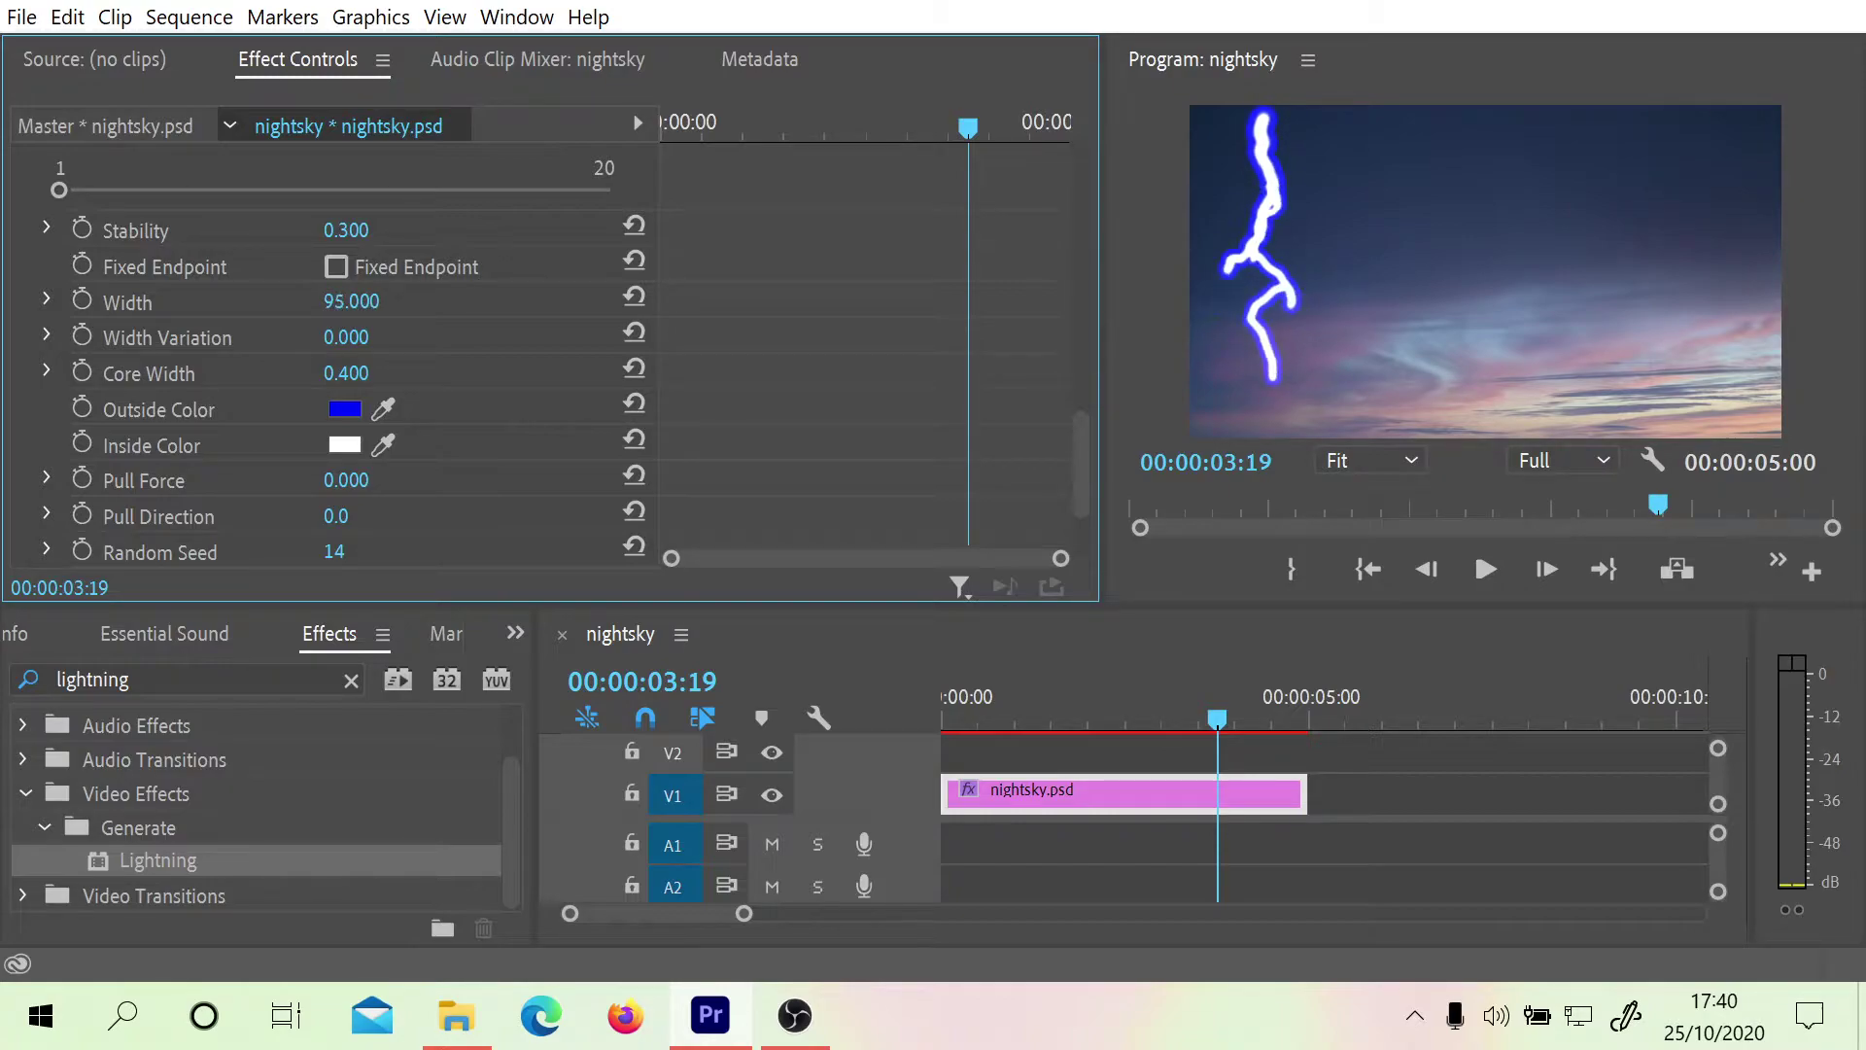
pyautogui.moveTo(1255, 502); pyautogui.dragTo(1128, 504)
pyautogui.click(1486, 570)
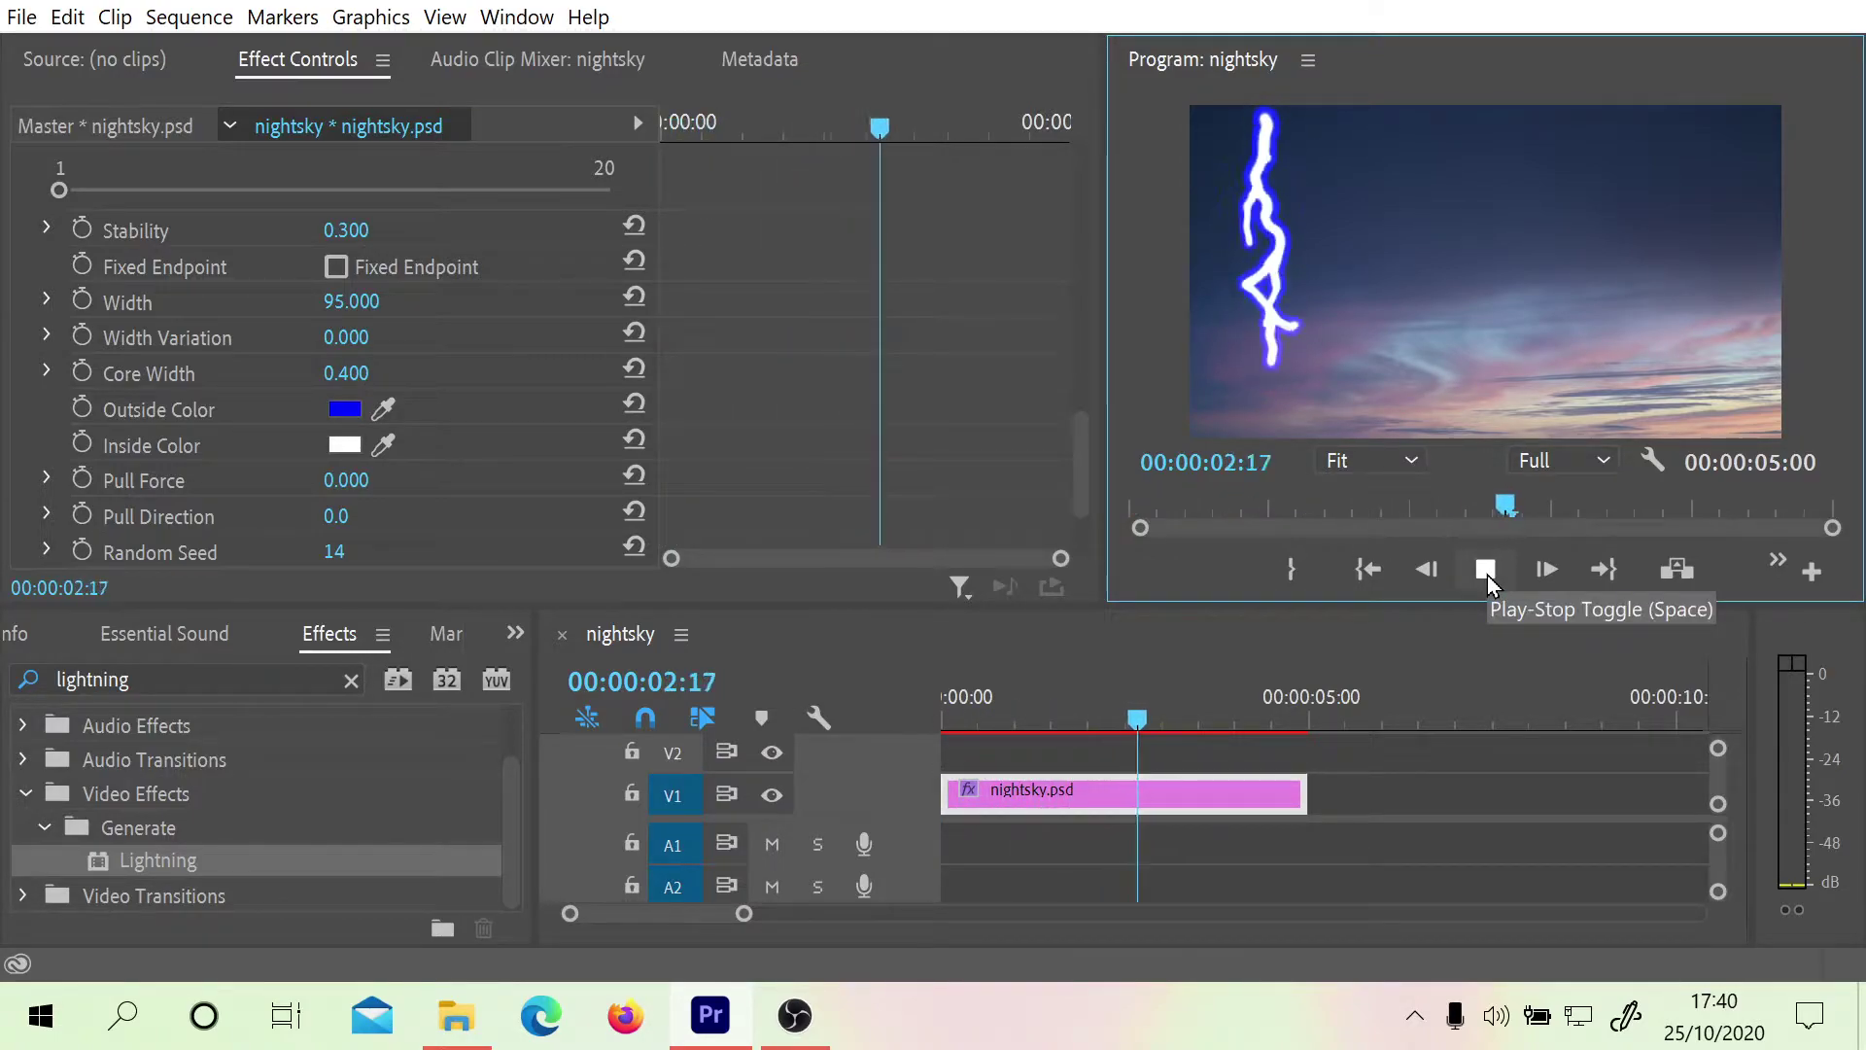
pyautogui.click(1485, 570)
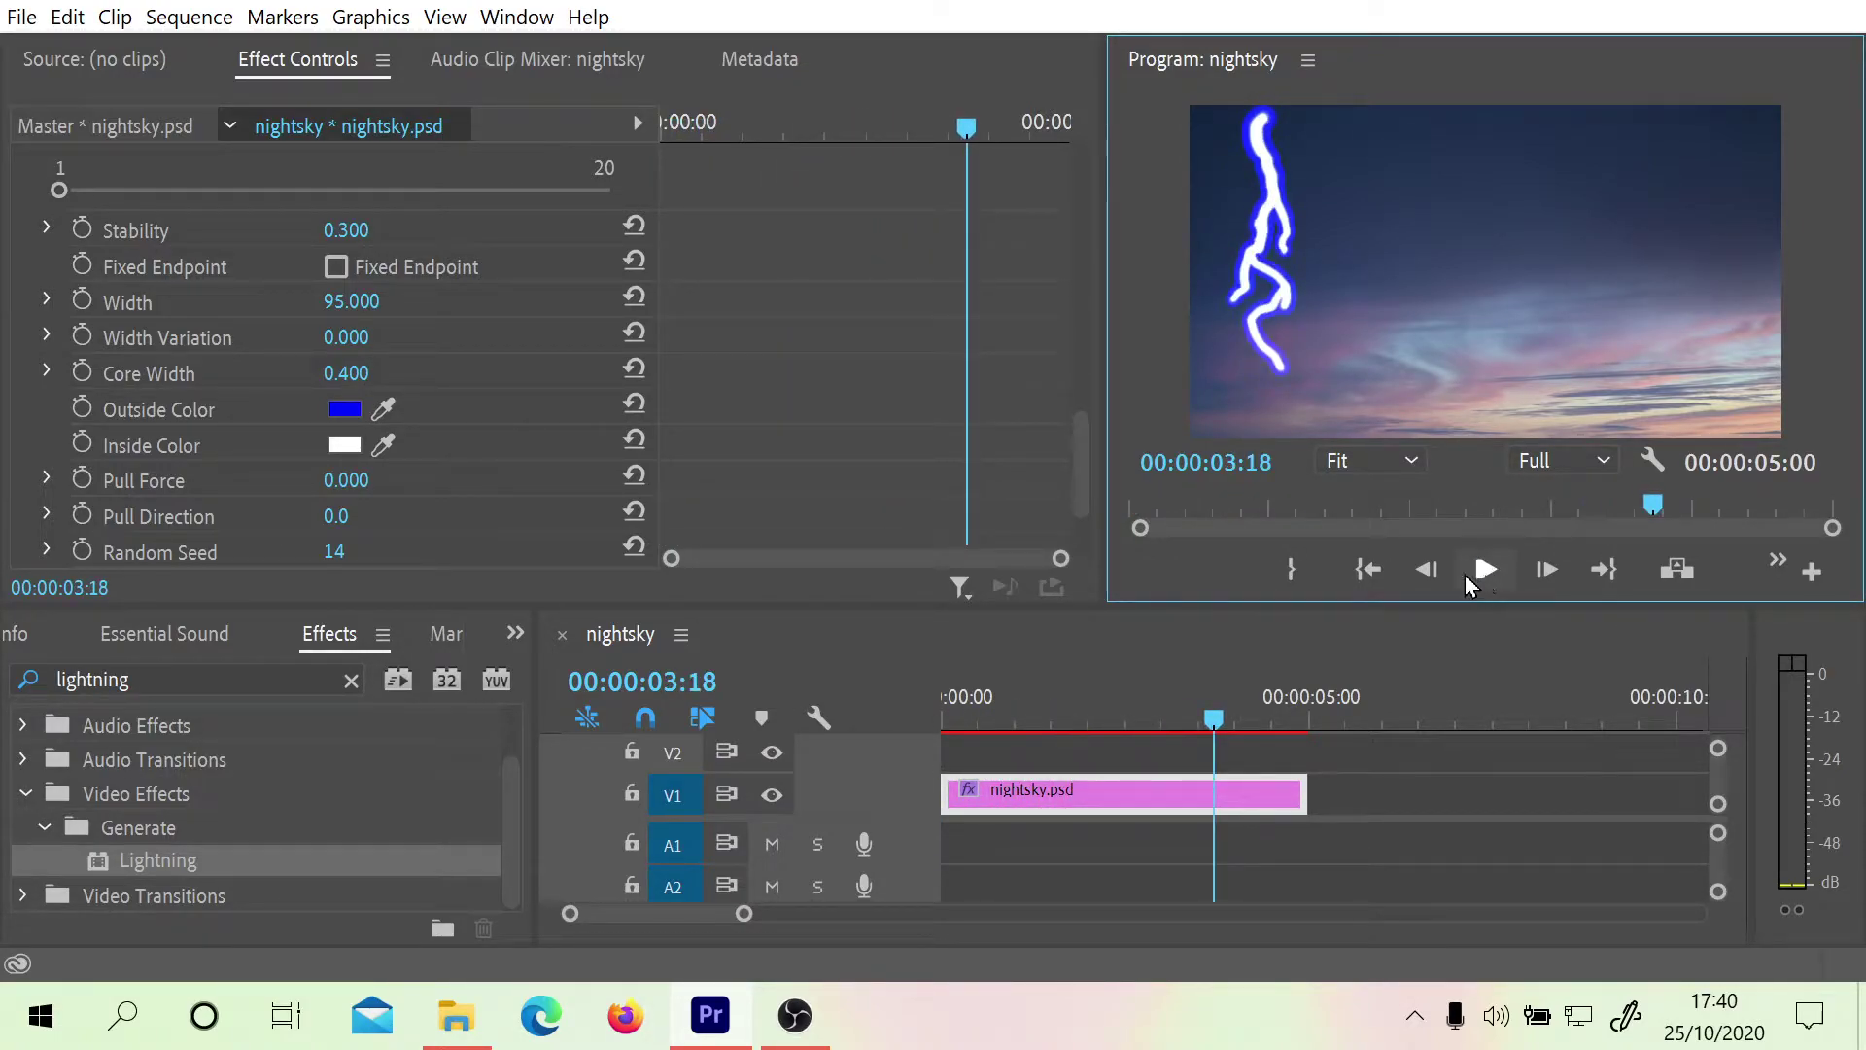
# Set the lightning's Width to 47 and return the playhead to the start of the sequence
pyautogui.moveTo(359, 301)
pyautogui.mouseDown()
pyautogui.moveTo(333, 300)
pyautogui.moveTo(367, 300)
pyautogui.mouseUp()
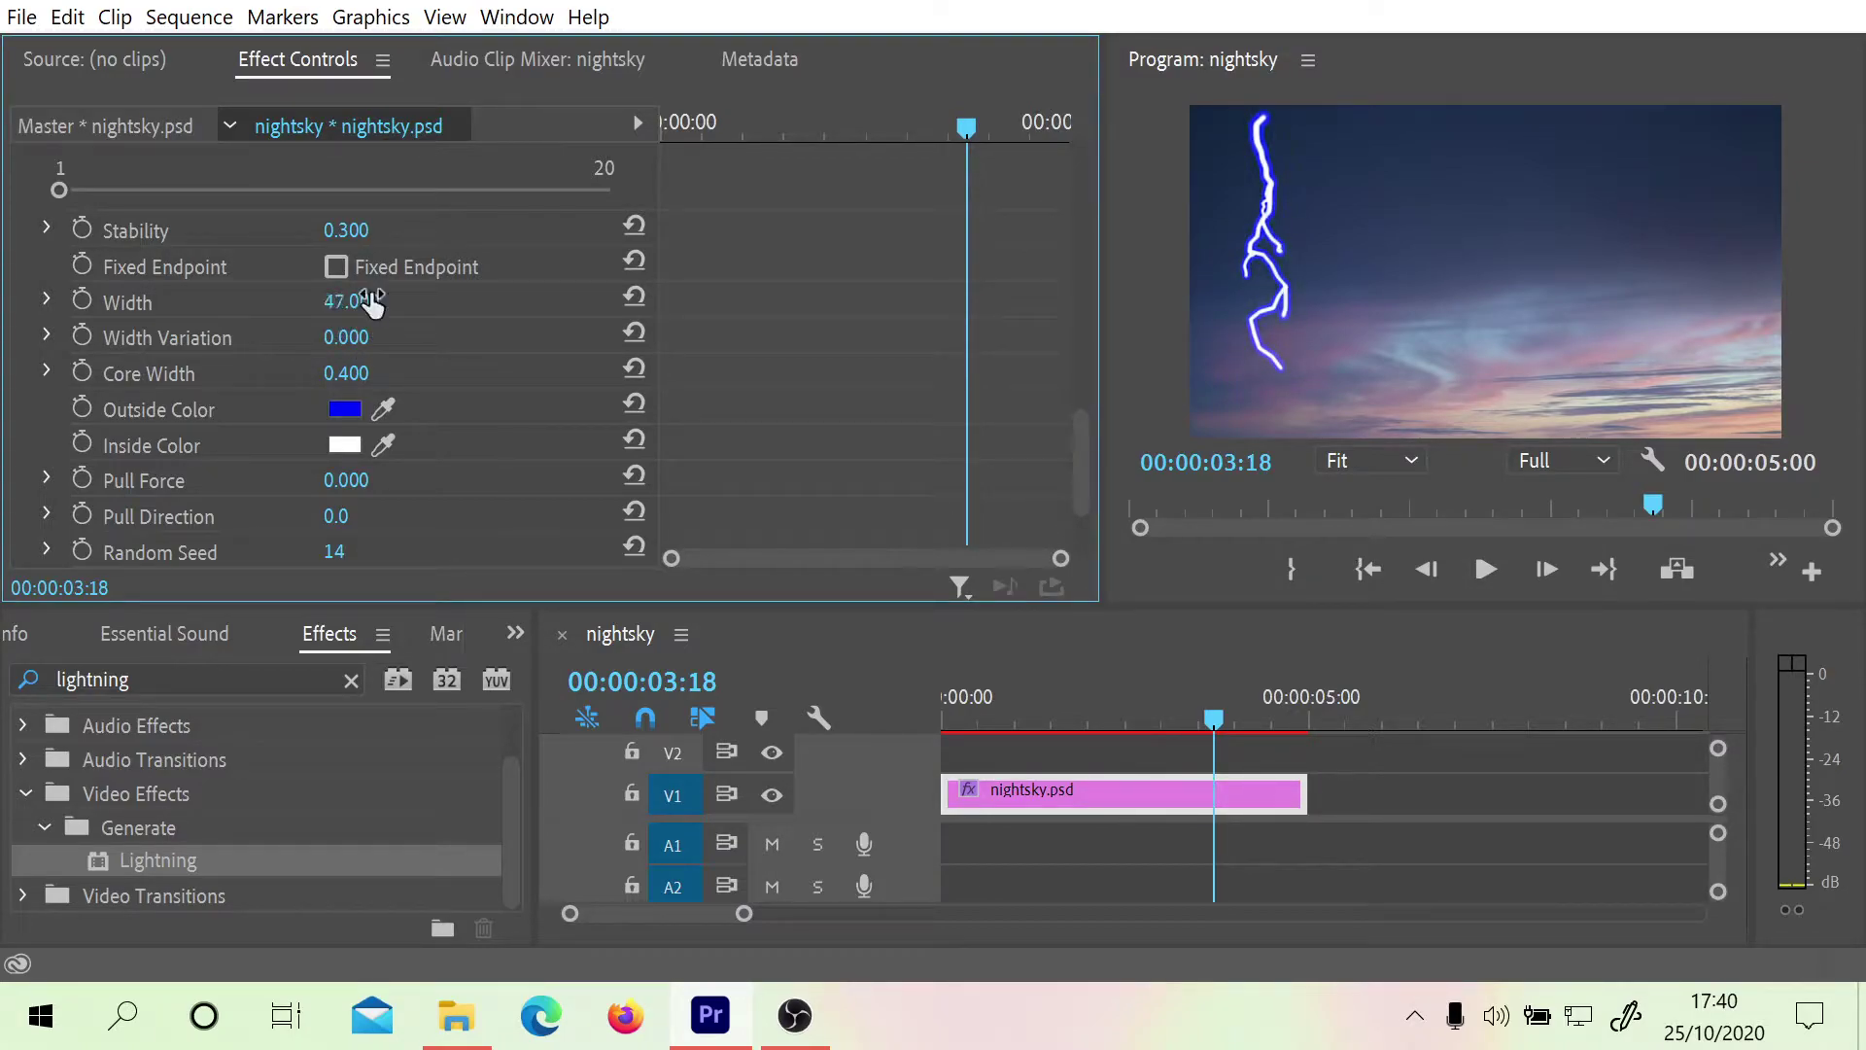
pyautogui.moveTo(1524, 497); pyautogui.dragTo(1118, 491)
pyautogui.moveTo(1185, 501); pyautogui.dragTo(1106, 506)
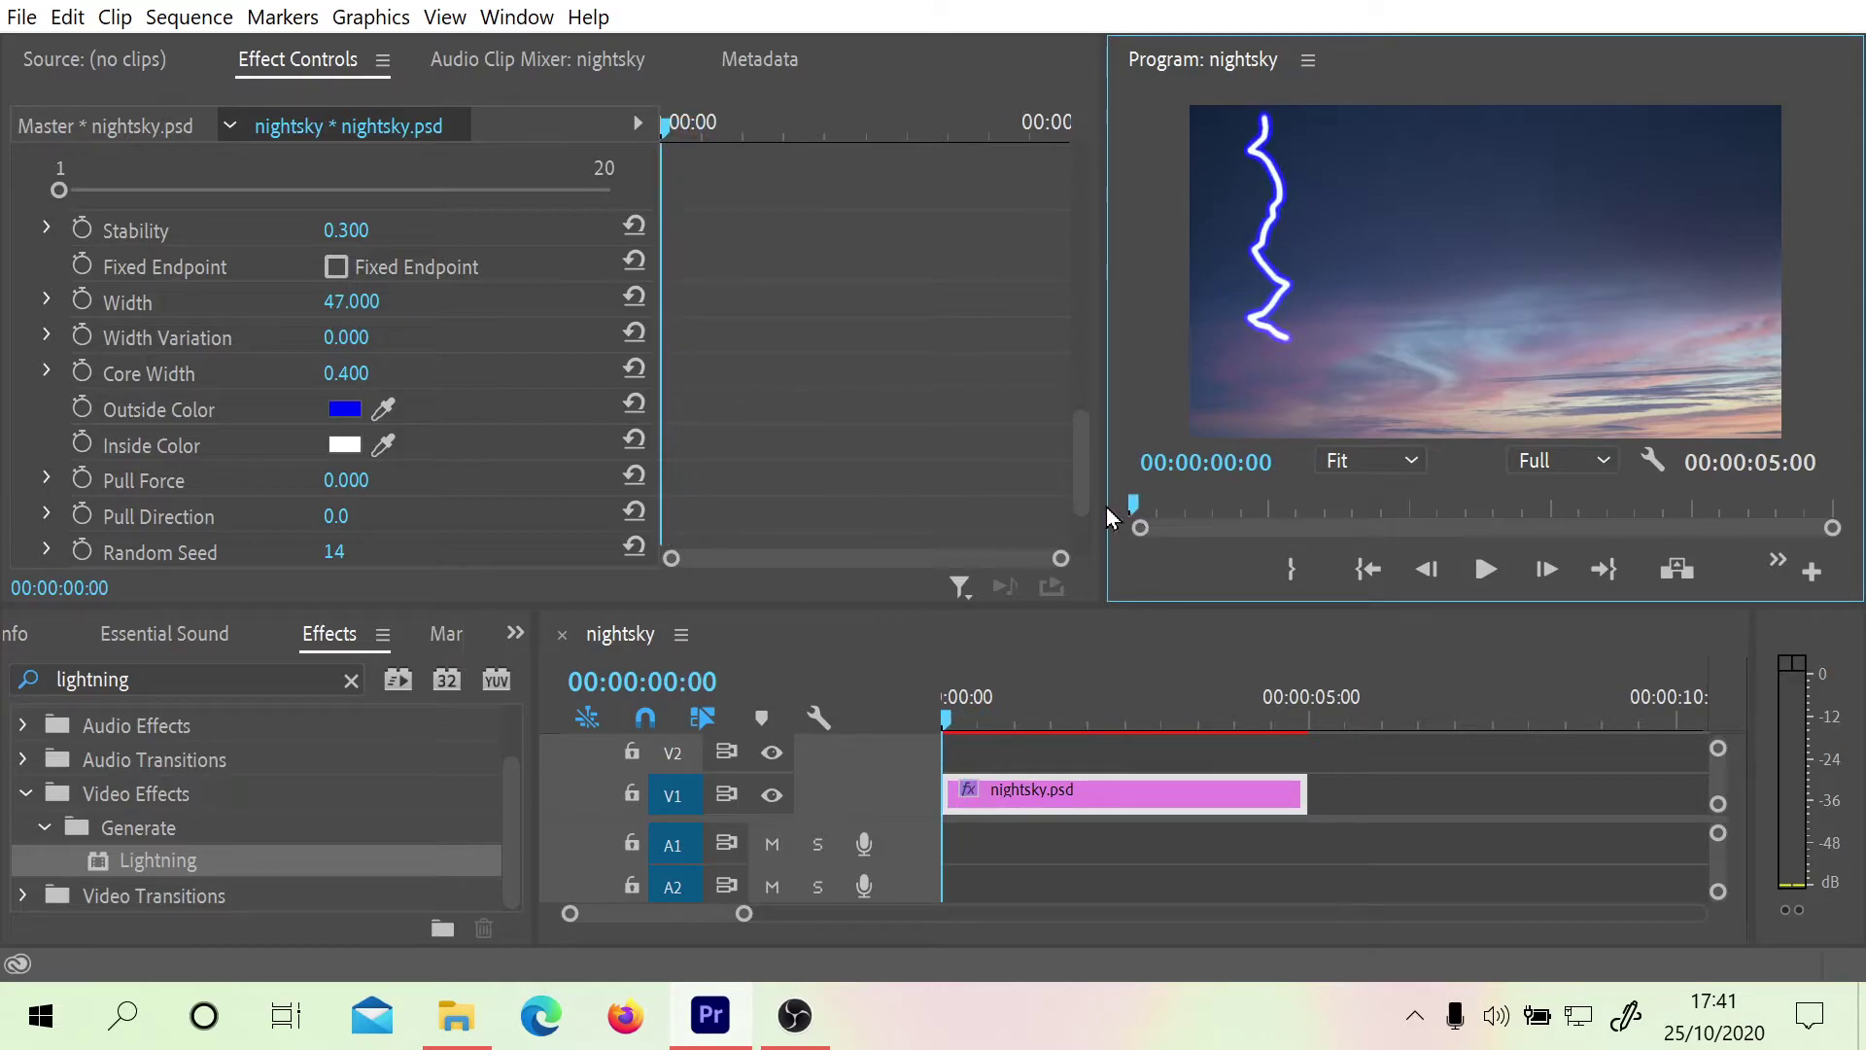
# Try the lightning's Pull Force at 65 and at 191, playing the sequence for each value
pyautogui.moveTo(350, 484); pyautogui.dragTo(361, 477)
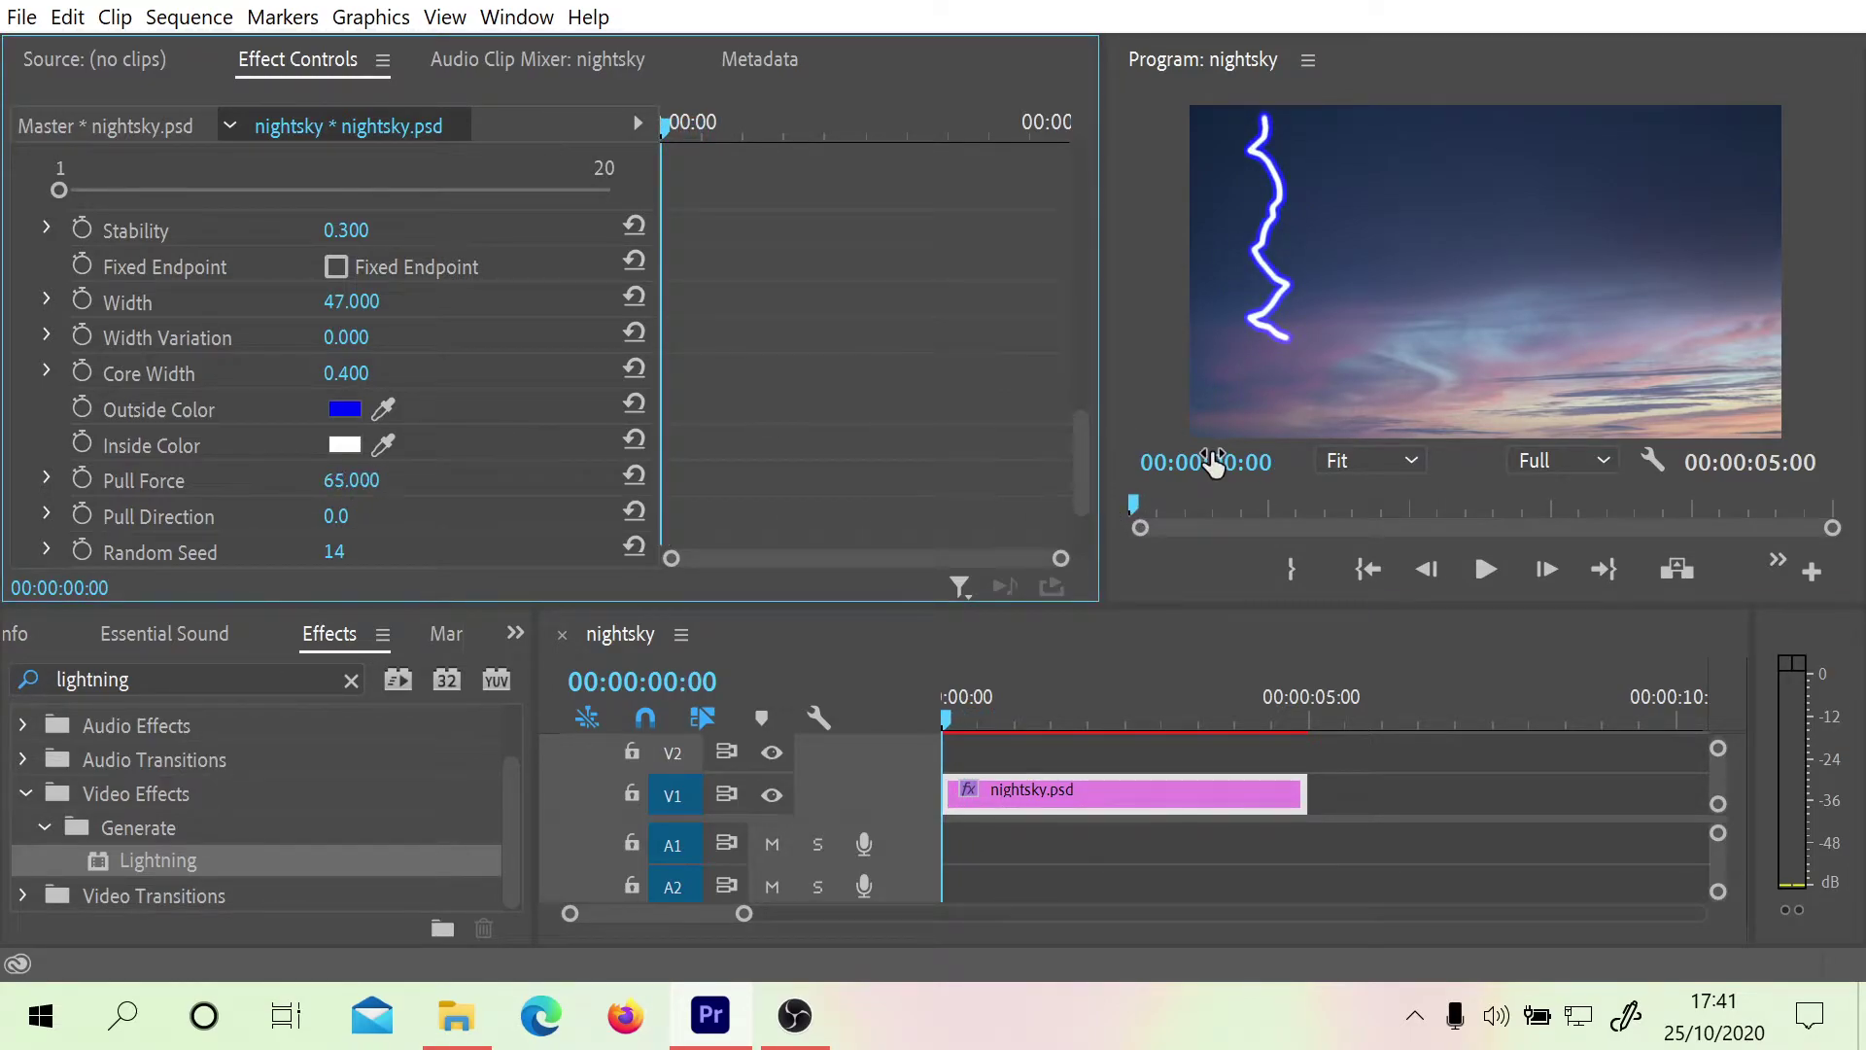
pyautogui.click(1405, 494)
pyautogui.click(1477, 570)
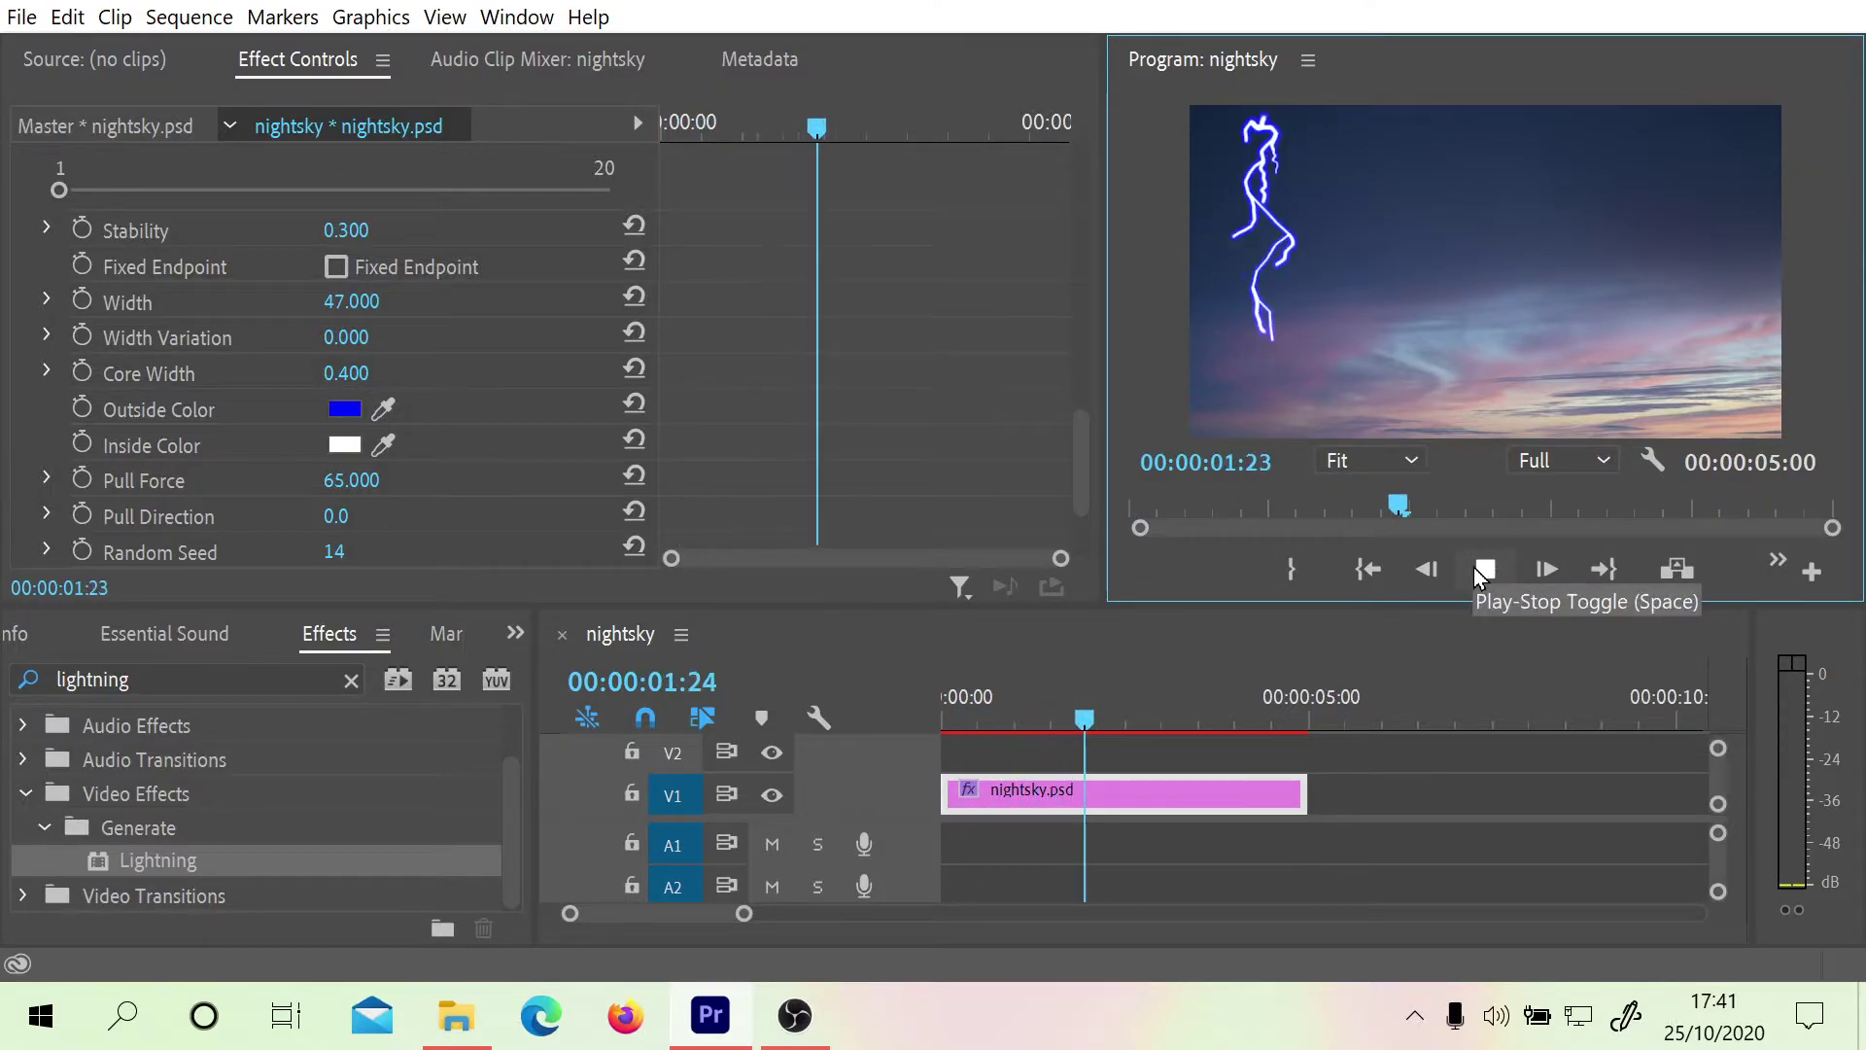
pyautogui.click(1480, 572)
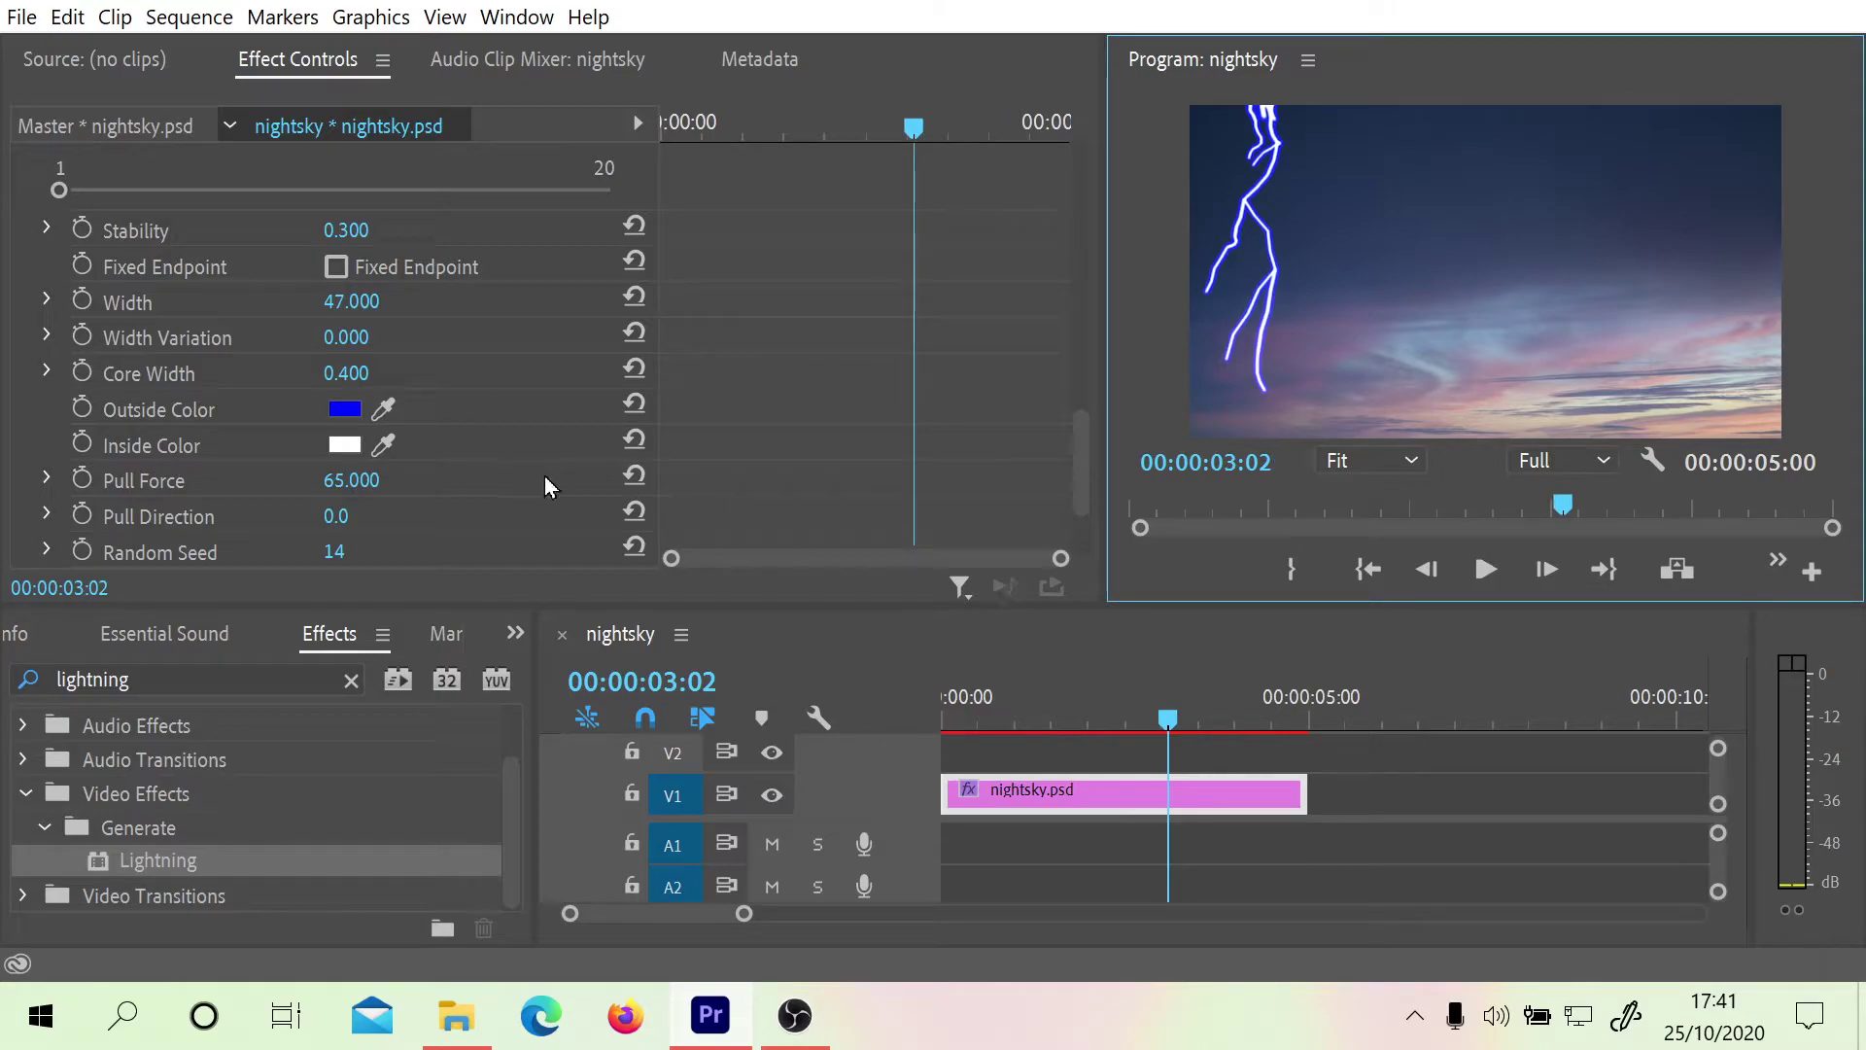
pyautogui.moveTo(372, 480); pyautogui.dragTo(499, 480)
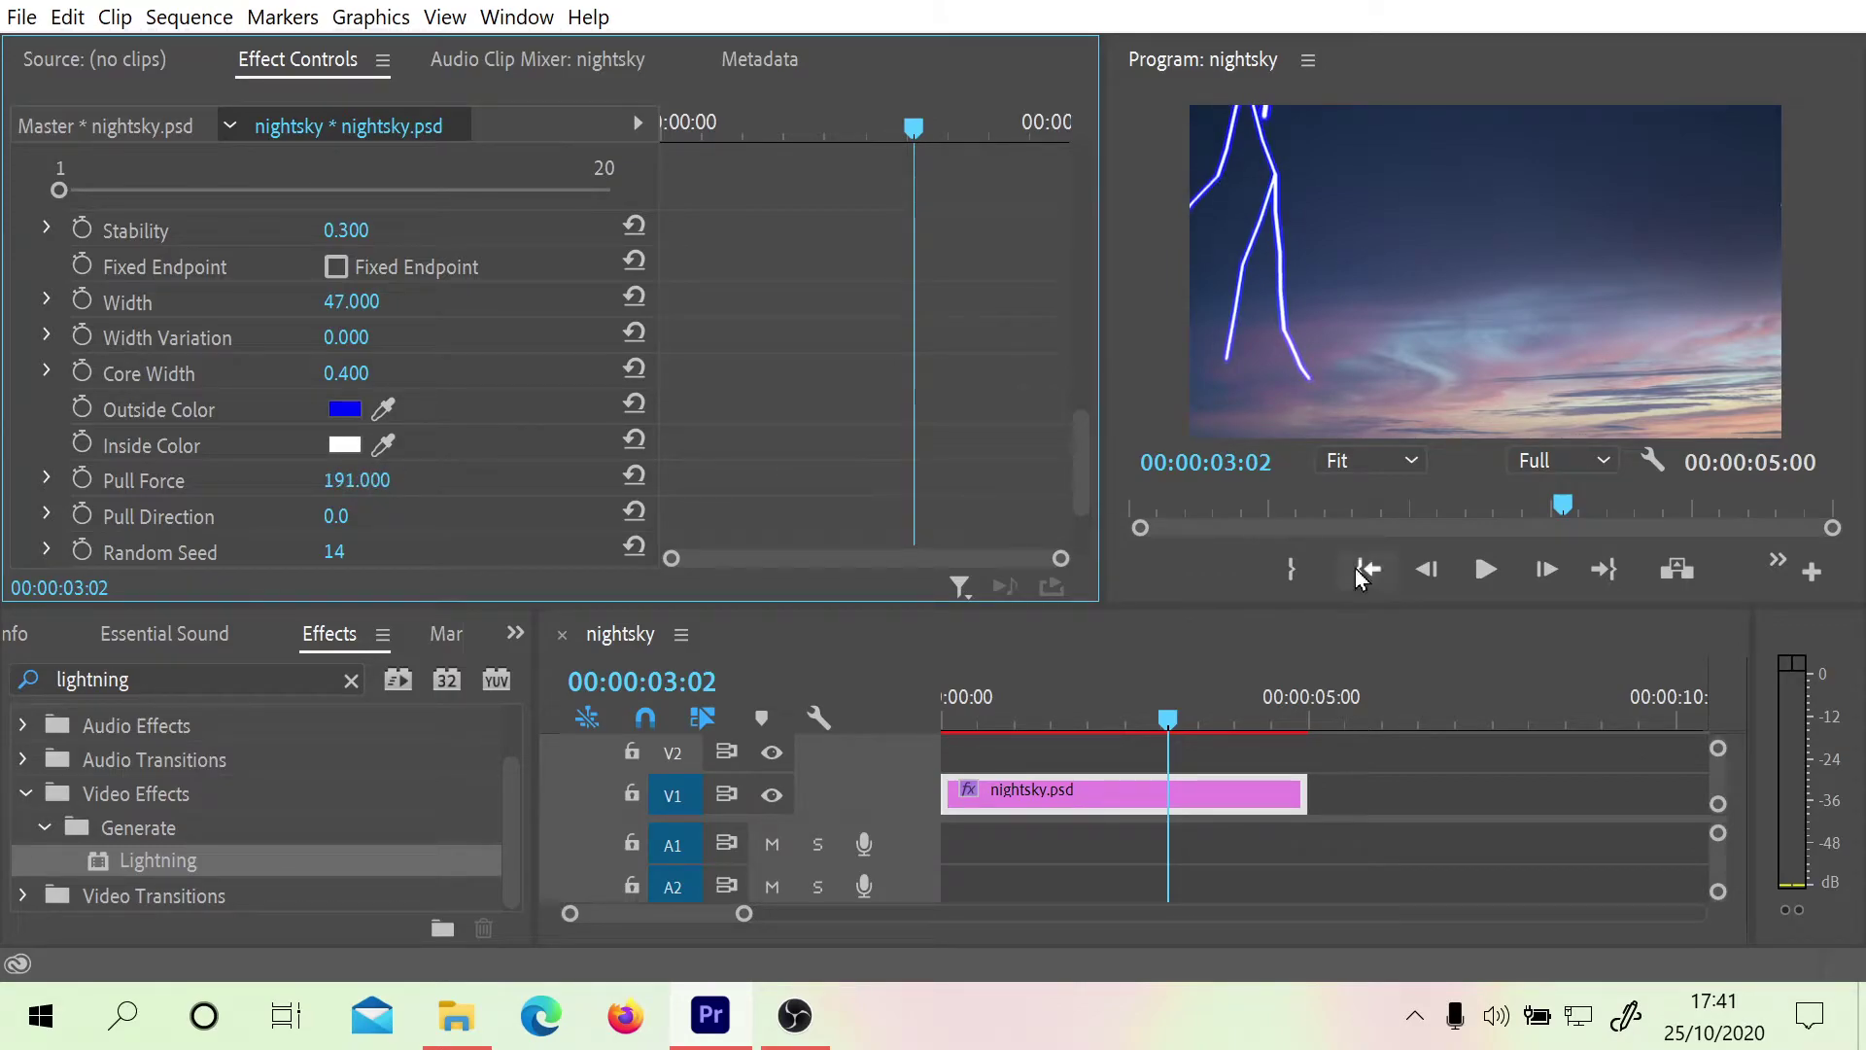
pyautogui.click(1483, 566)
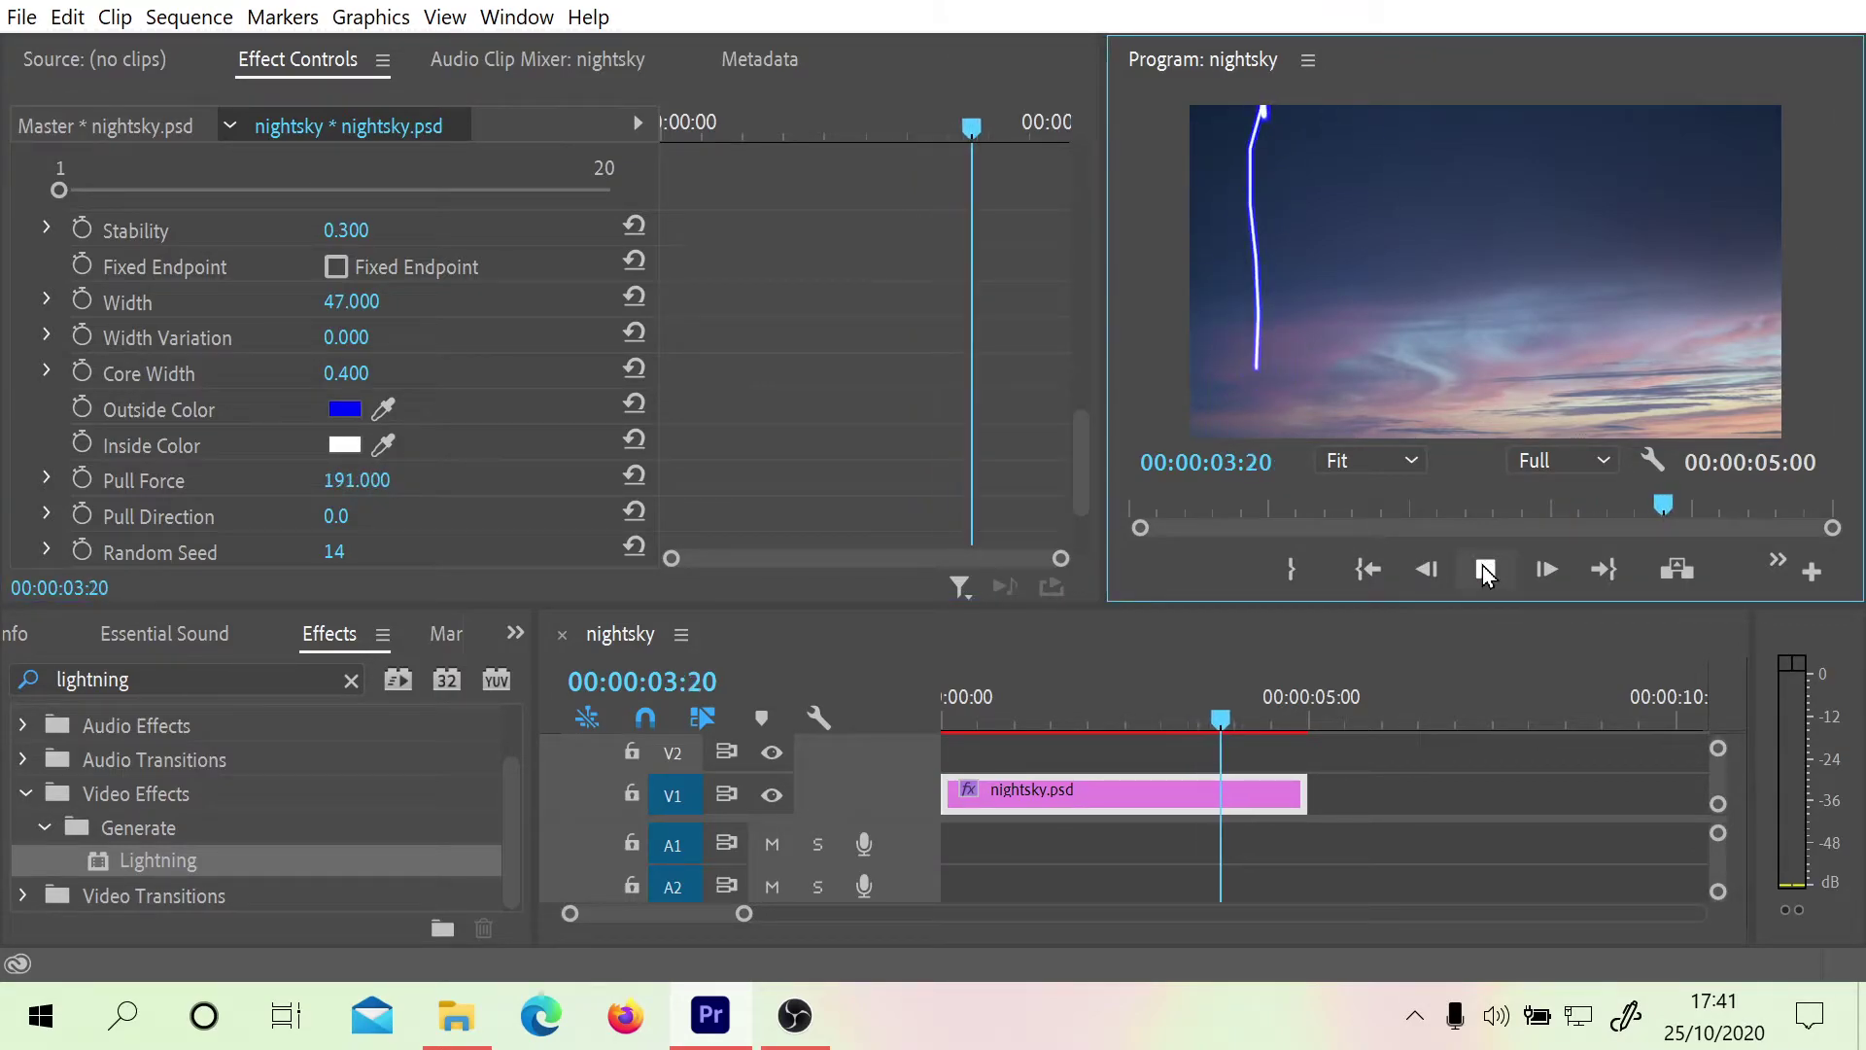
# Set the lightning's Pull Force back to 0 and preview the bolt from the start of the sequence
pyautogui.moveTo(374, 480); pyautogui.dragTo(368, 480)
pyautogui.moveTo(237, 480); pyautogui.dragTo(188, 480)
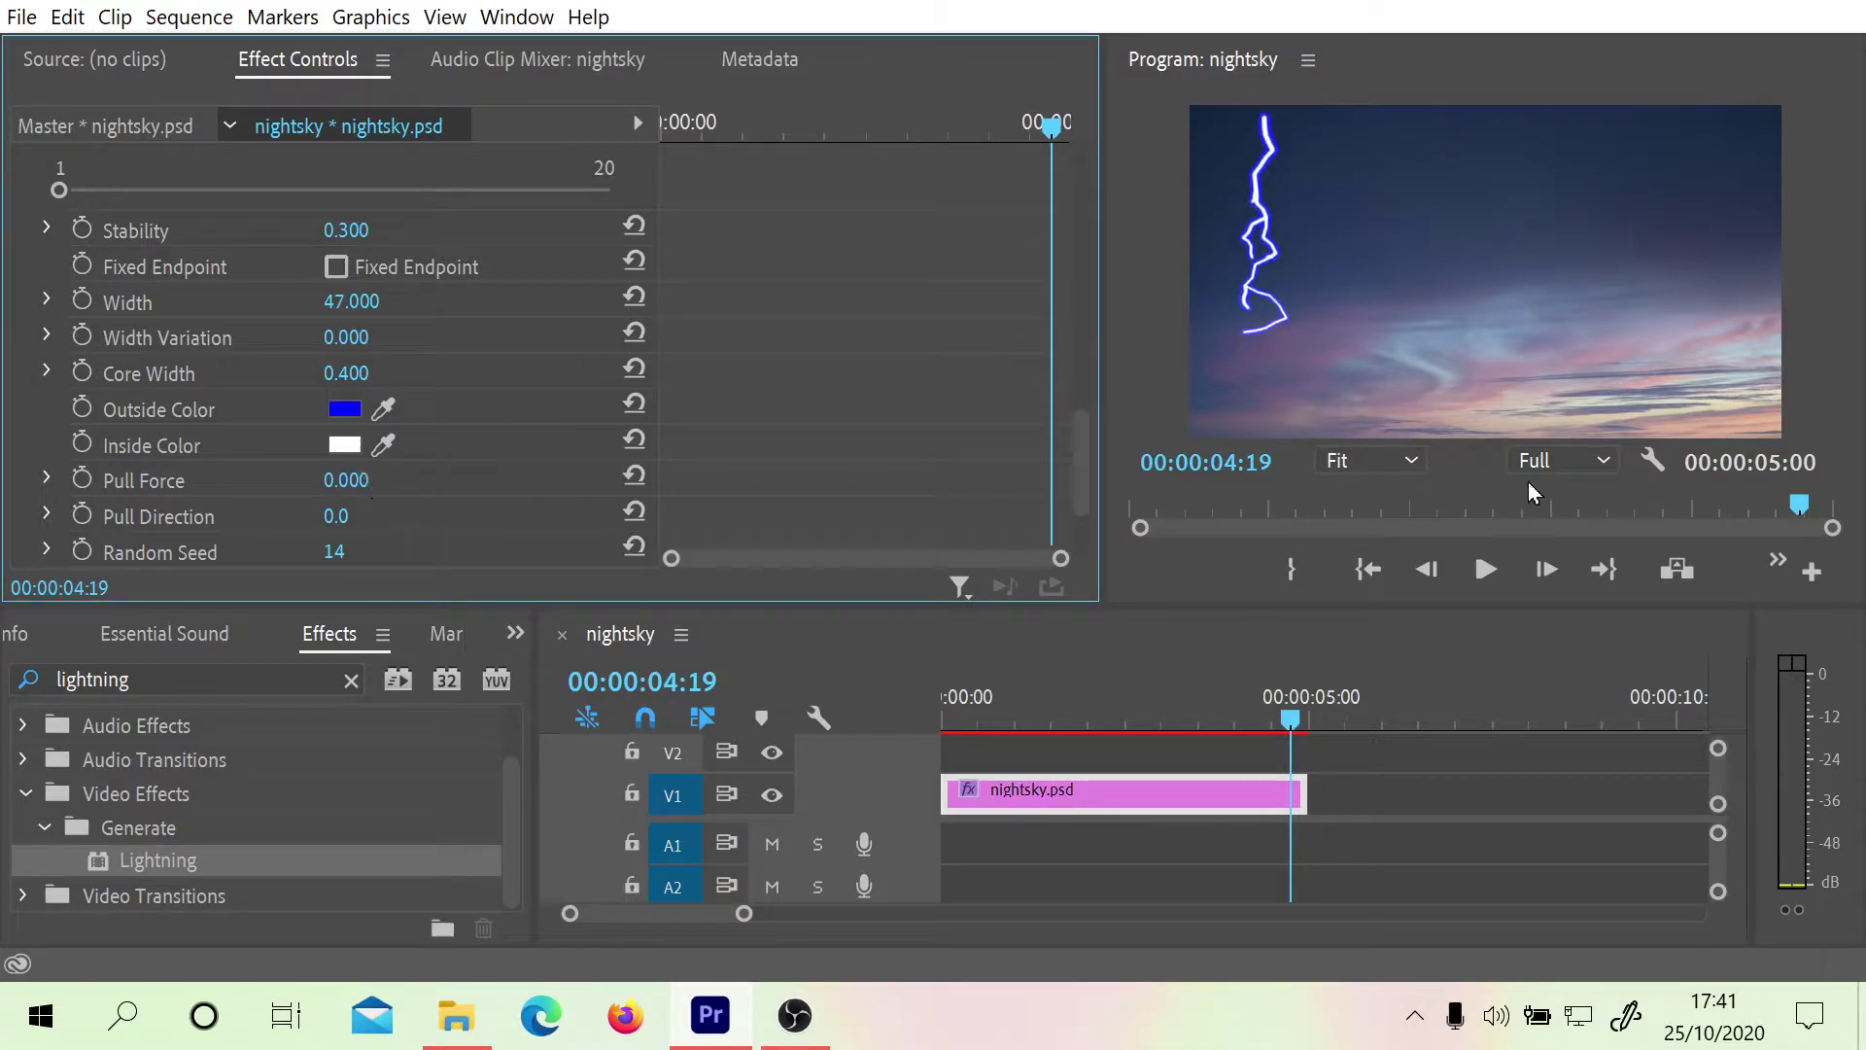
pyautogui.moveTo(1345, 515); pyautogui.dragTo(1087, 494)
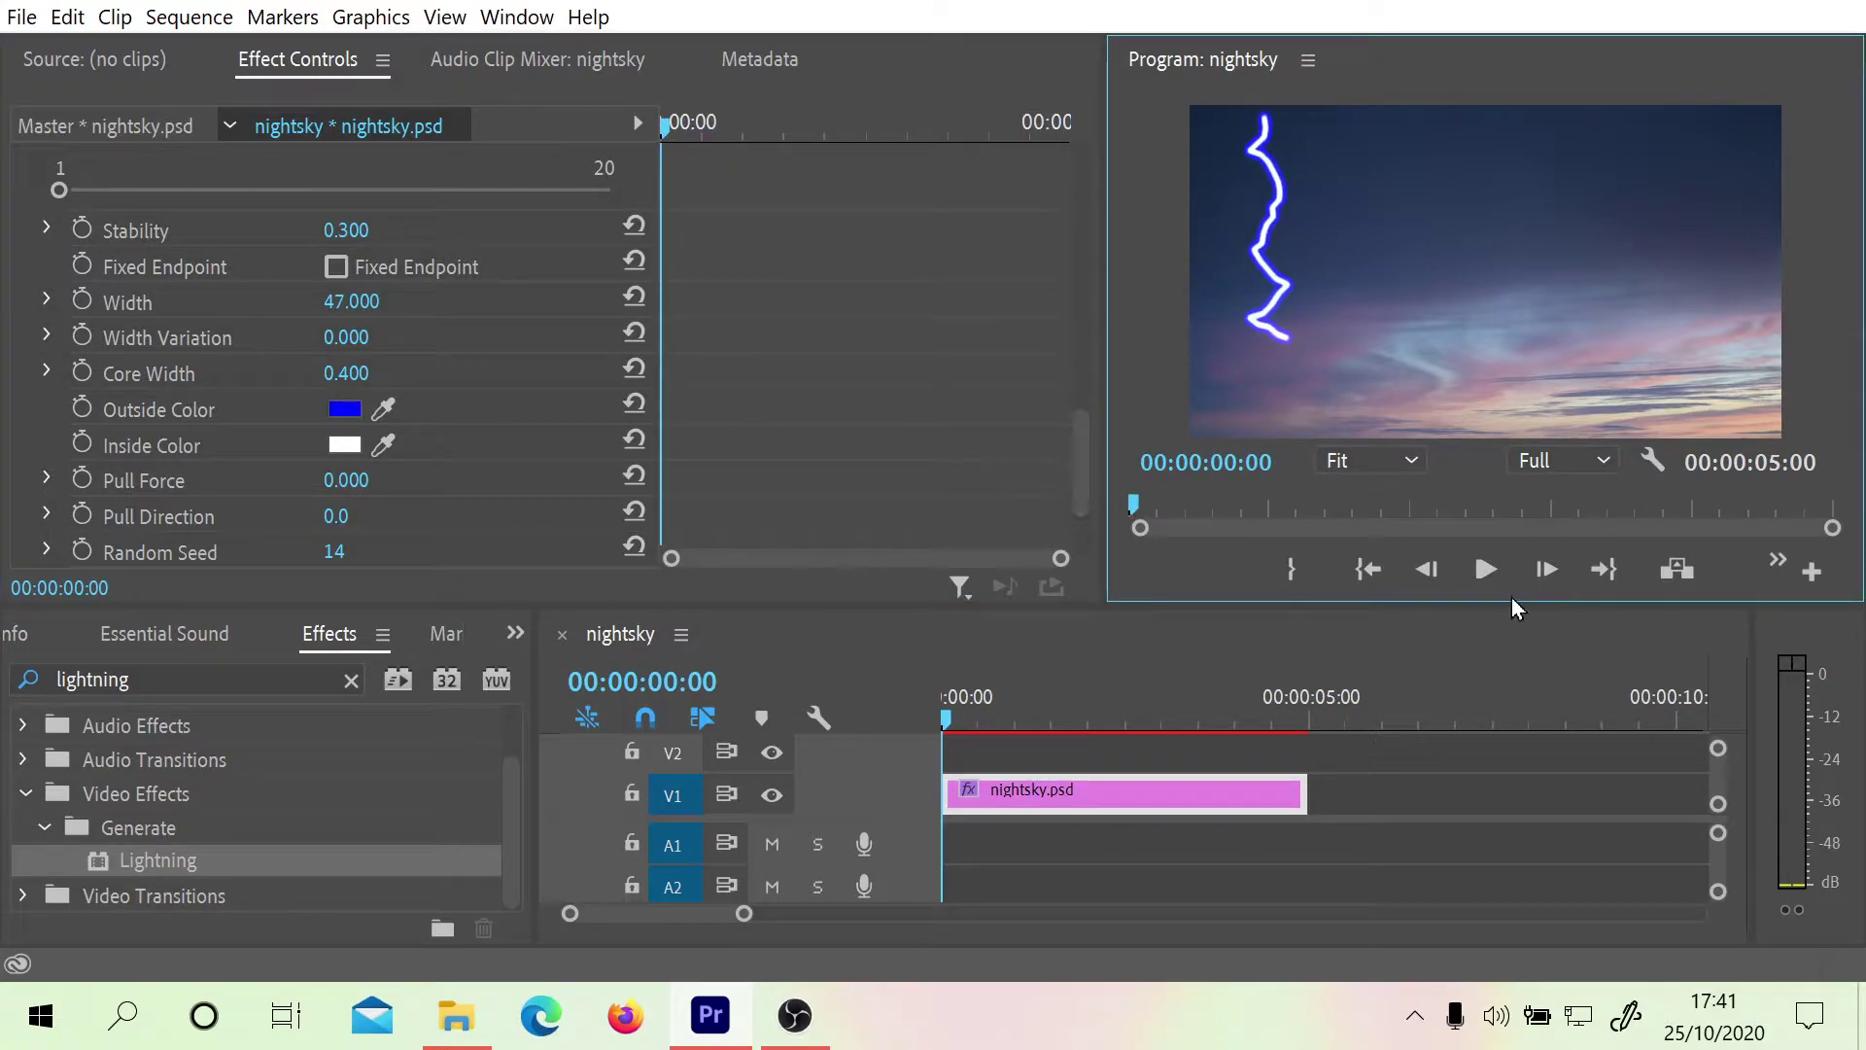
pyautogui.click(1477, 568)
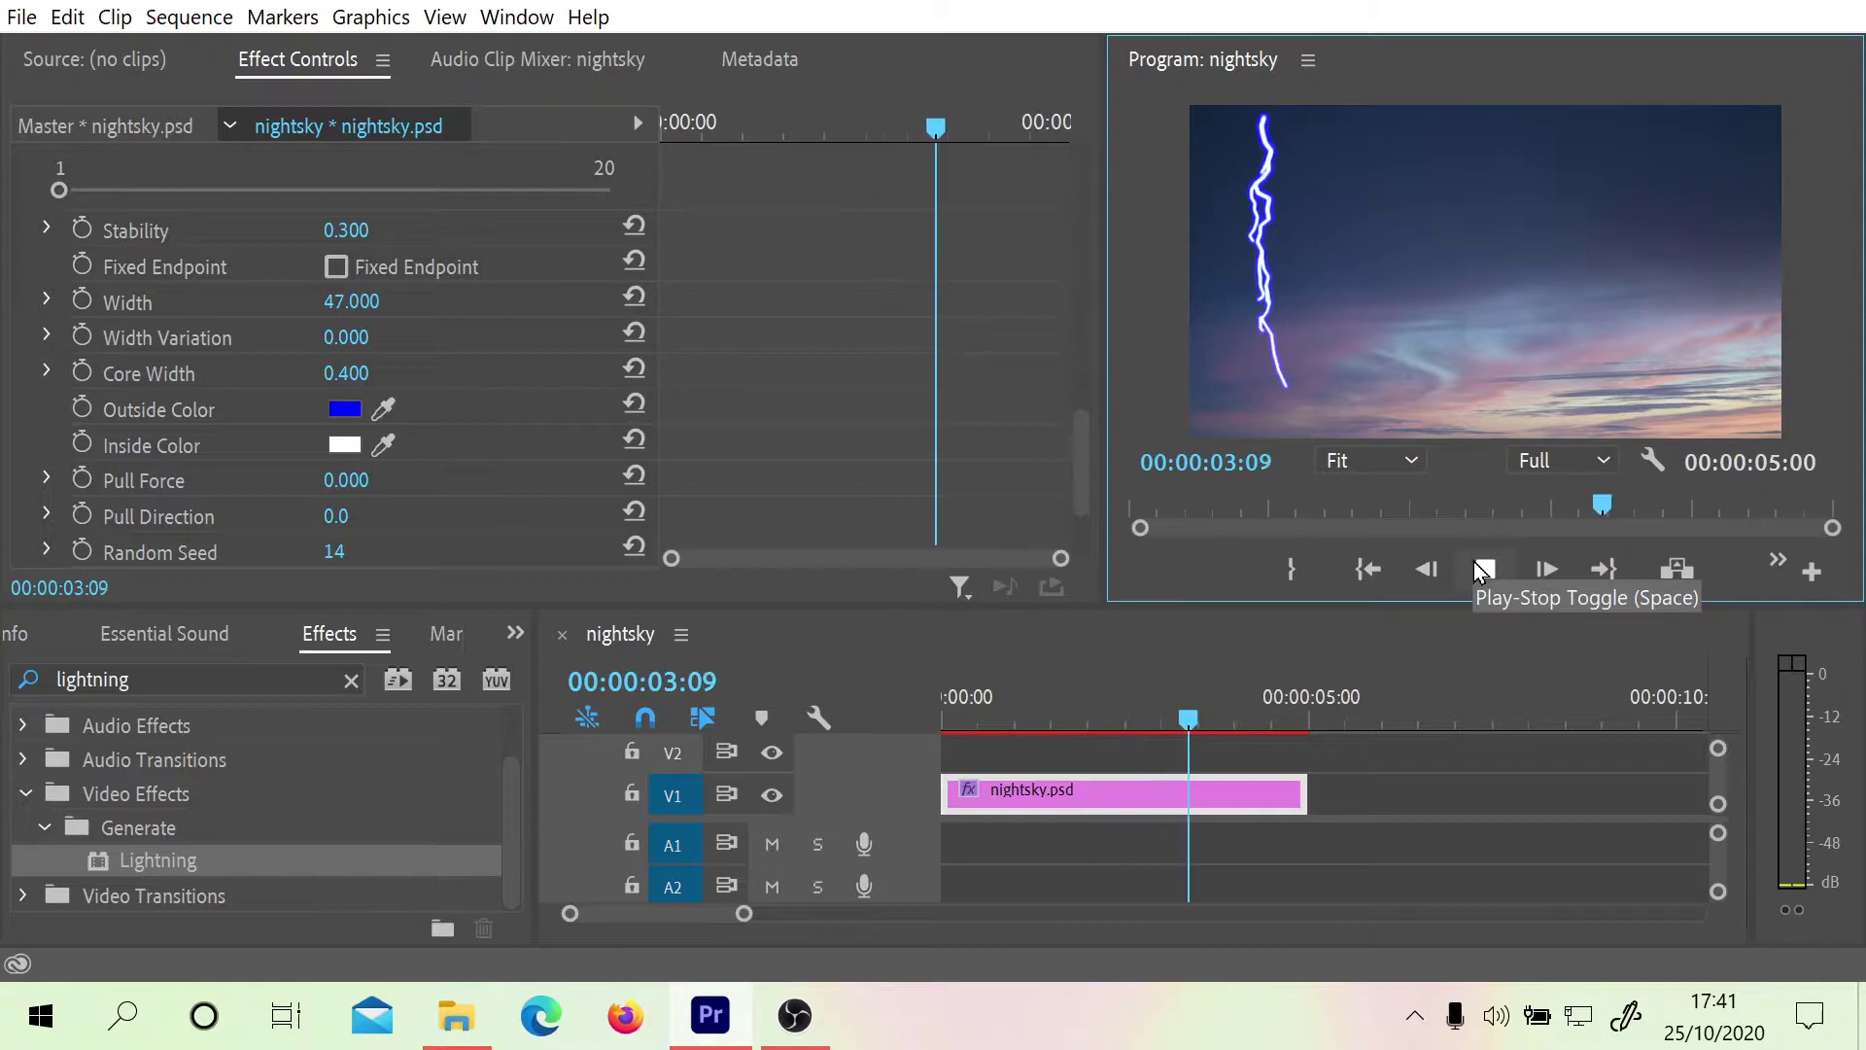
pyautogui.click(1474, 563)
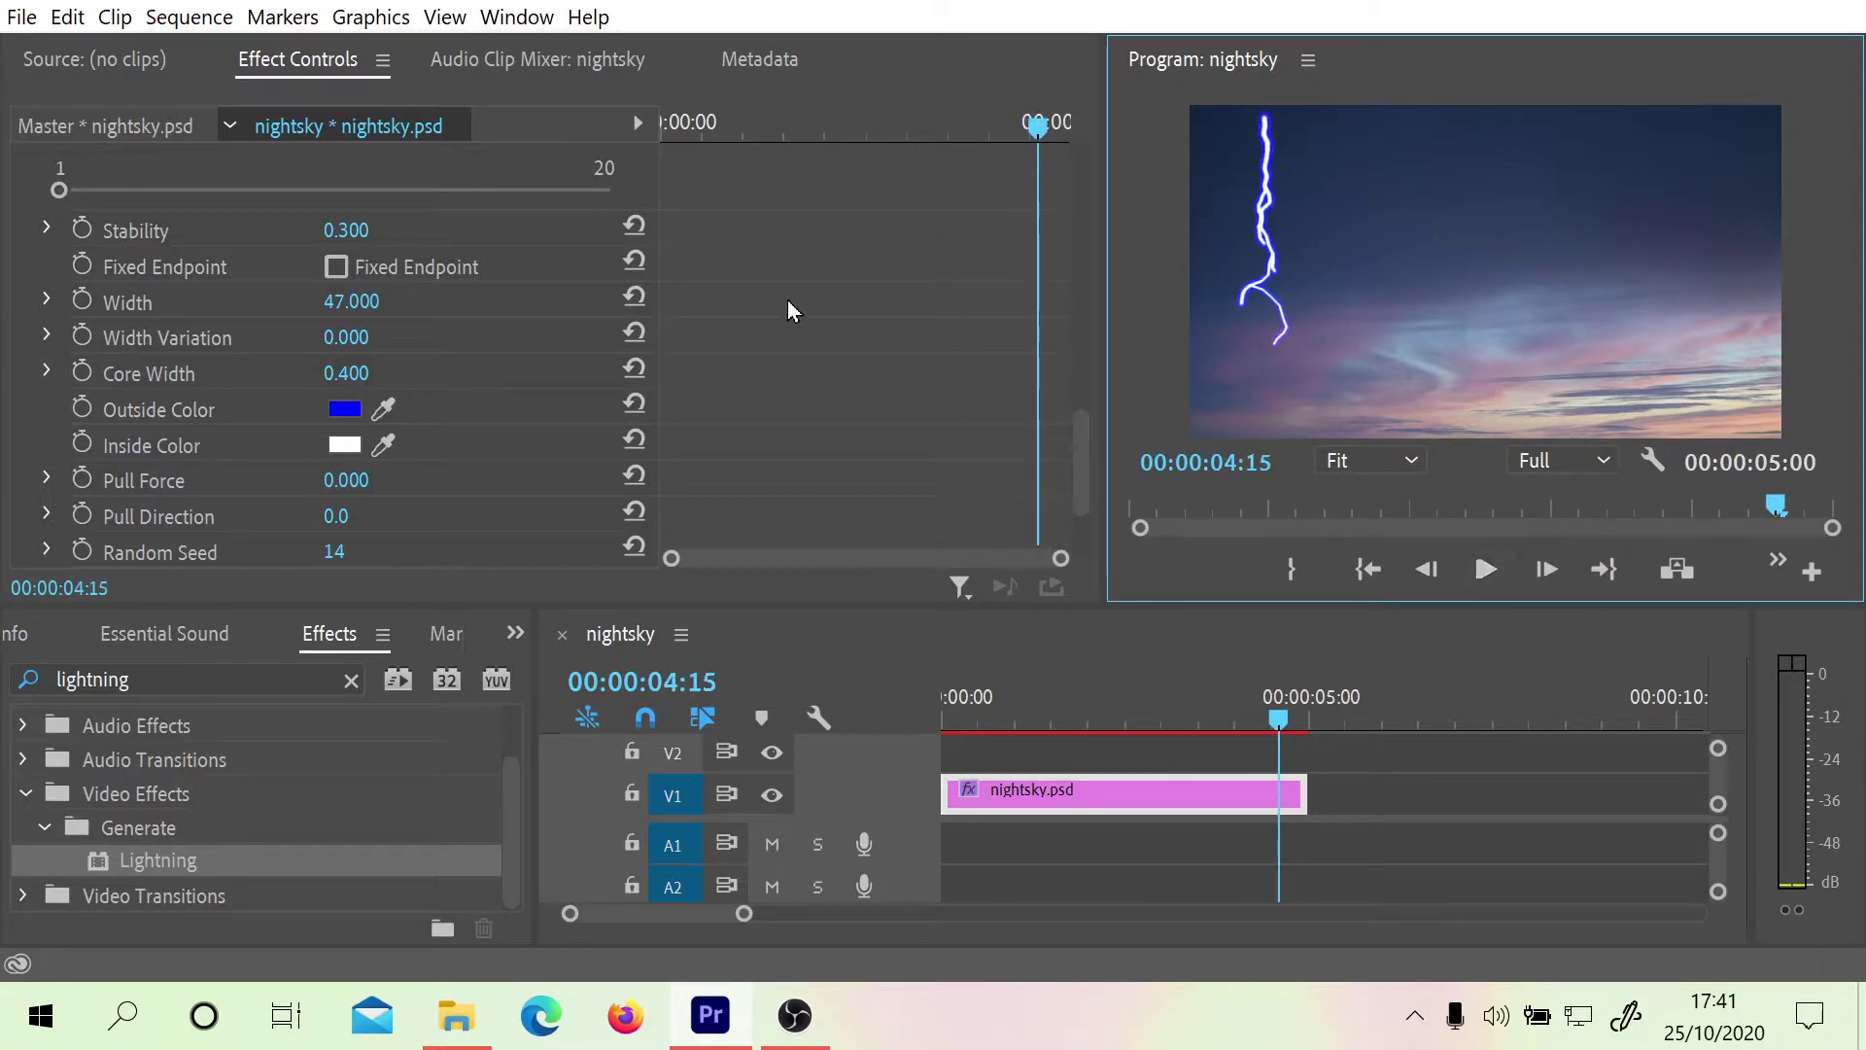
# Move the lightning's start point above the frame's upper edge to about 215.2, -66.1 and preview it from the start
pyautogui.moveTo(1087, 442); pyautogui.dragTo(1081, 301)
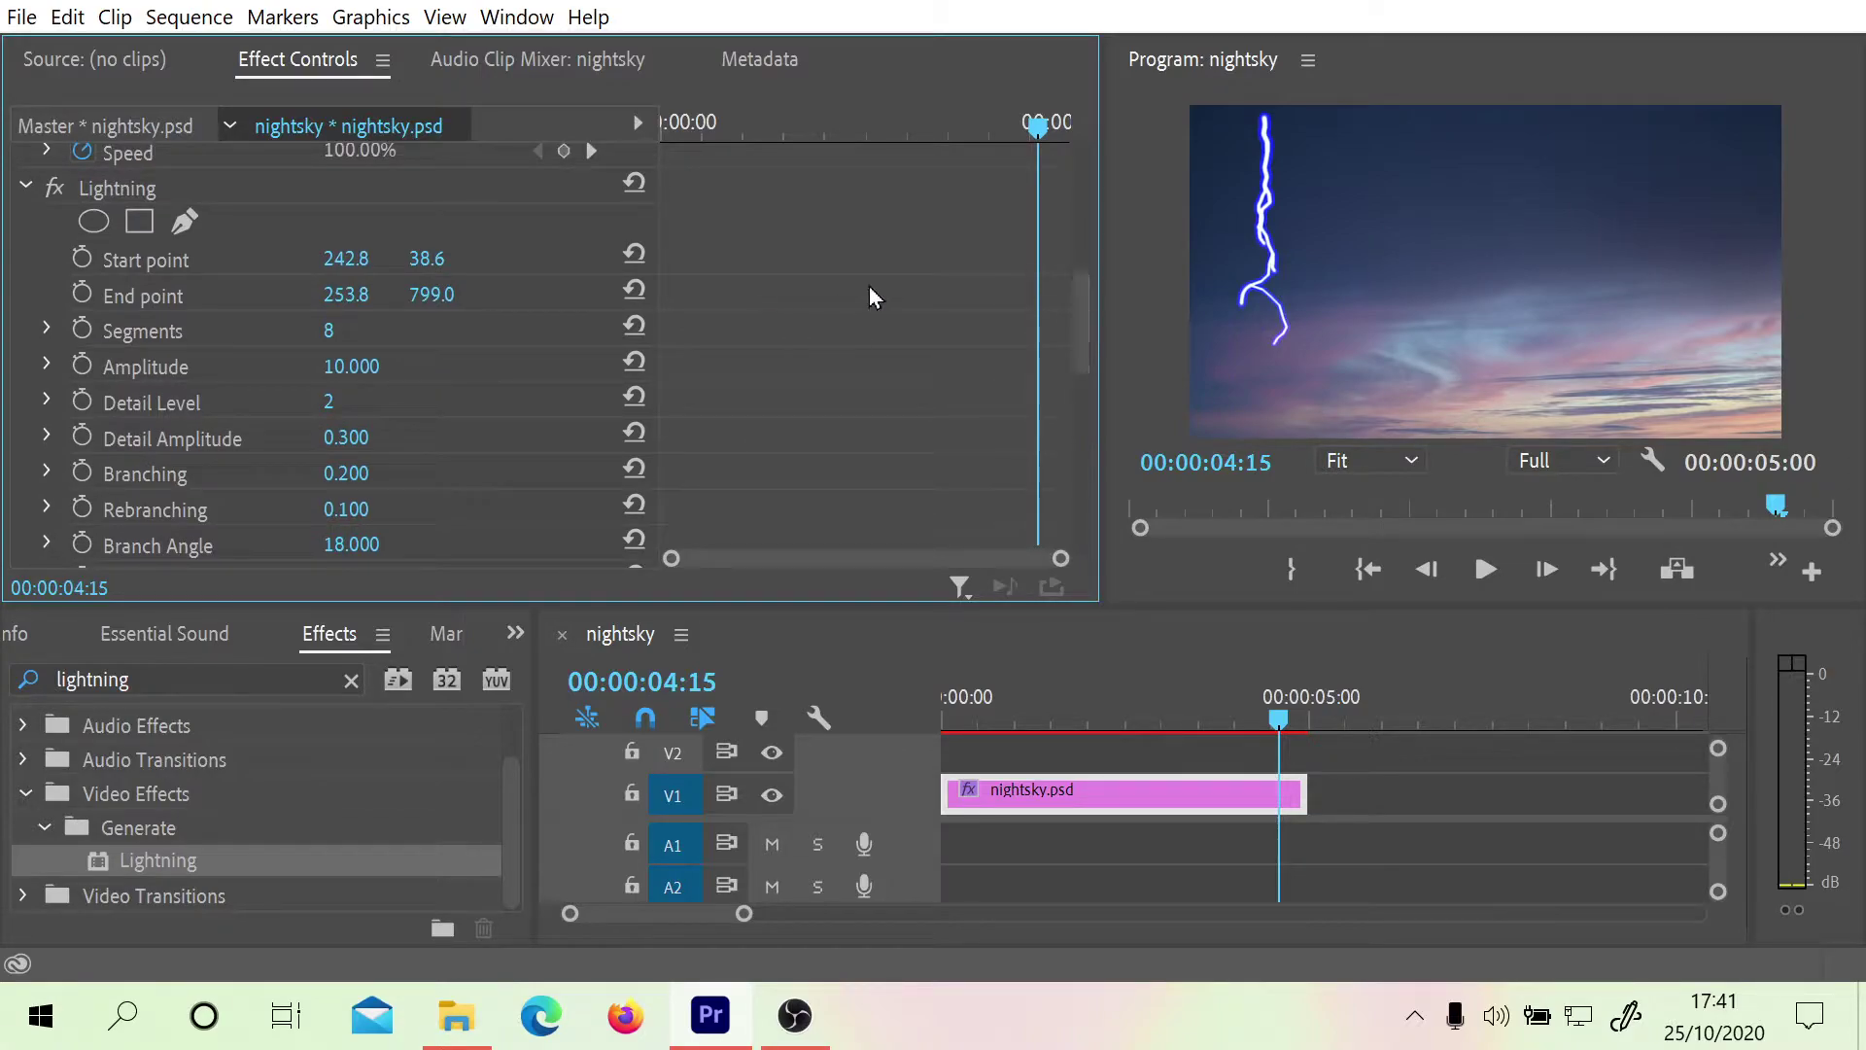
pyautogui.click(114, 185)
pyautogui.click(1272, 126)
pyautogui.moveTo(1271, 127); pyautogui.dragTo(1254, 86)
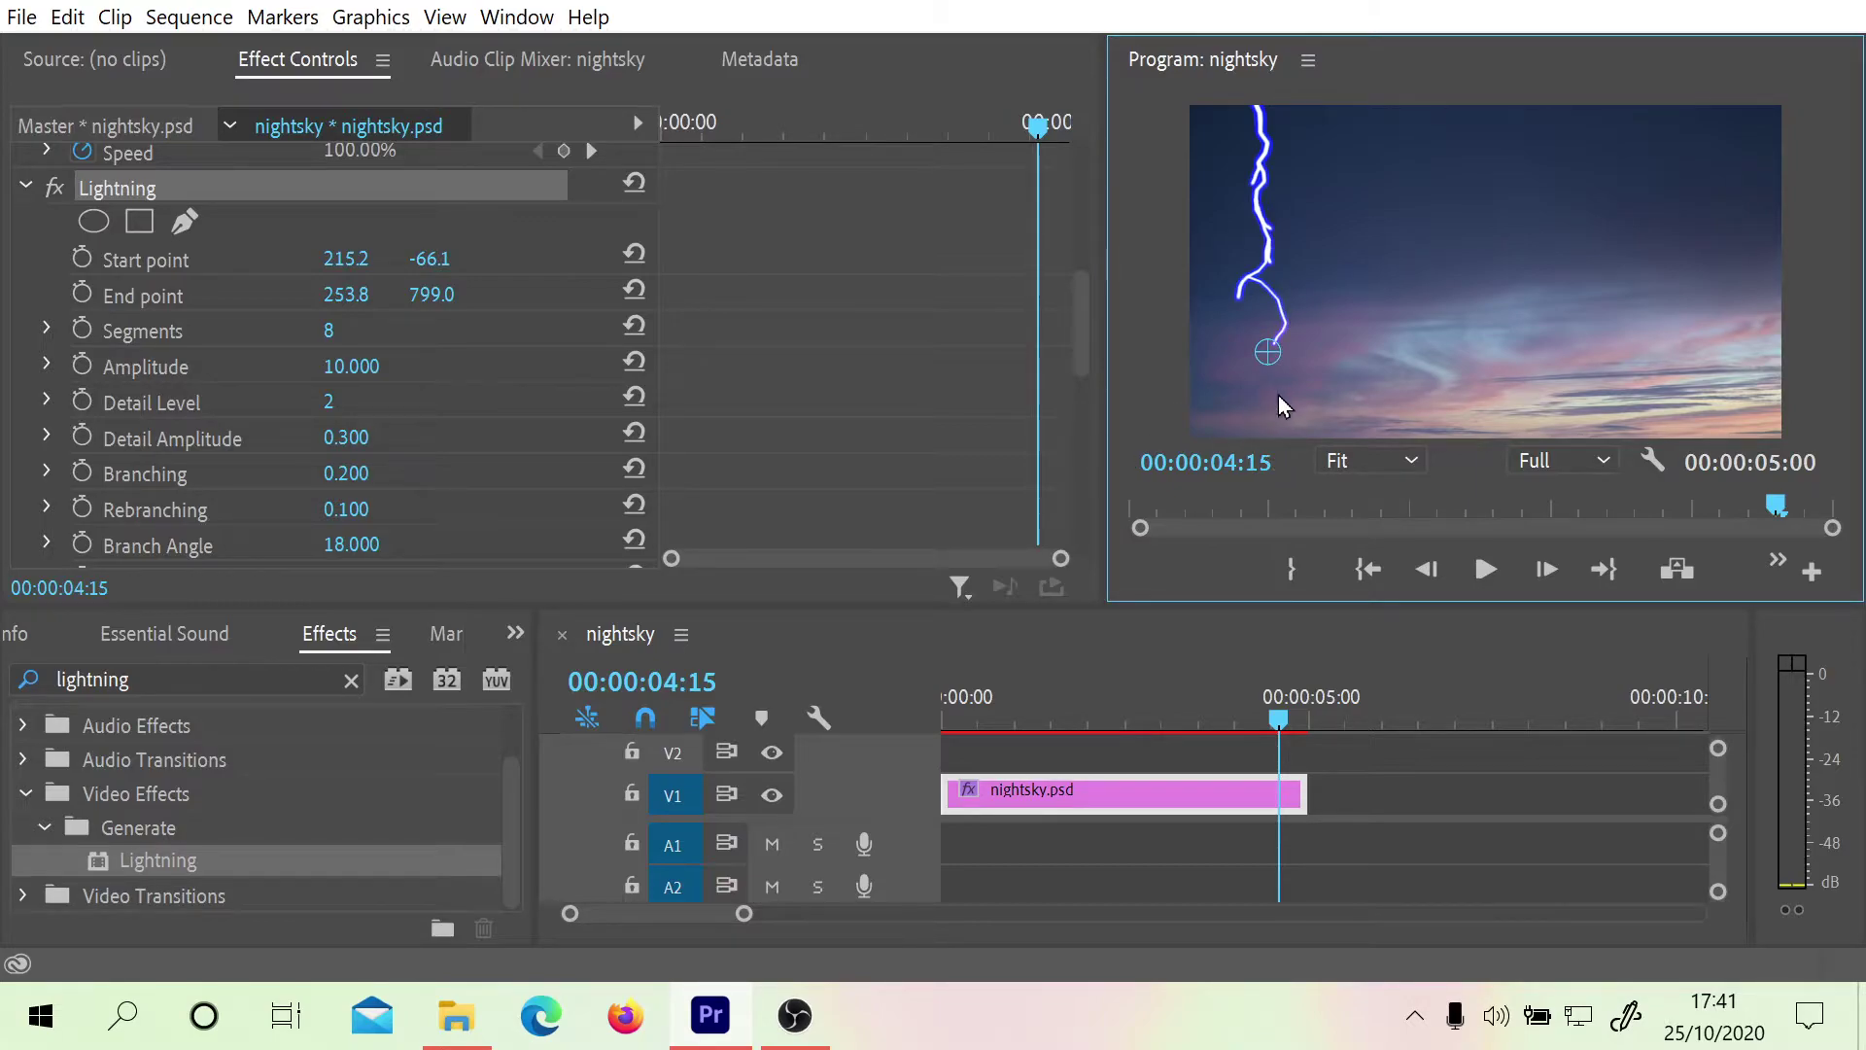
pyautogui.moveTo(1376, 498); pyautogui.dragTo(1066, 470)
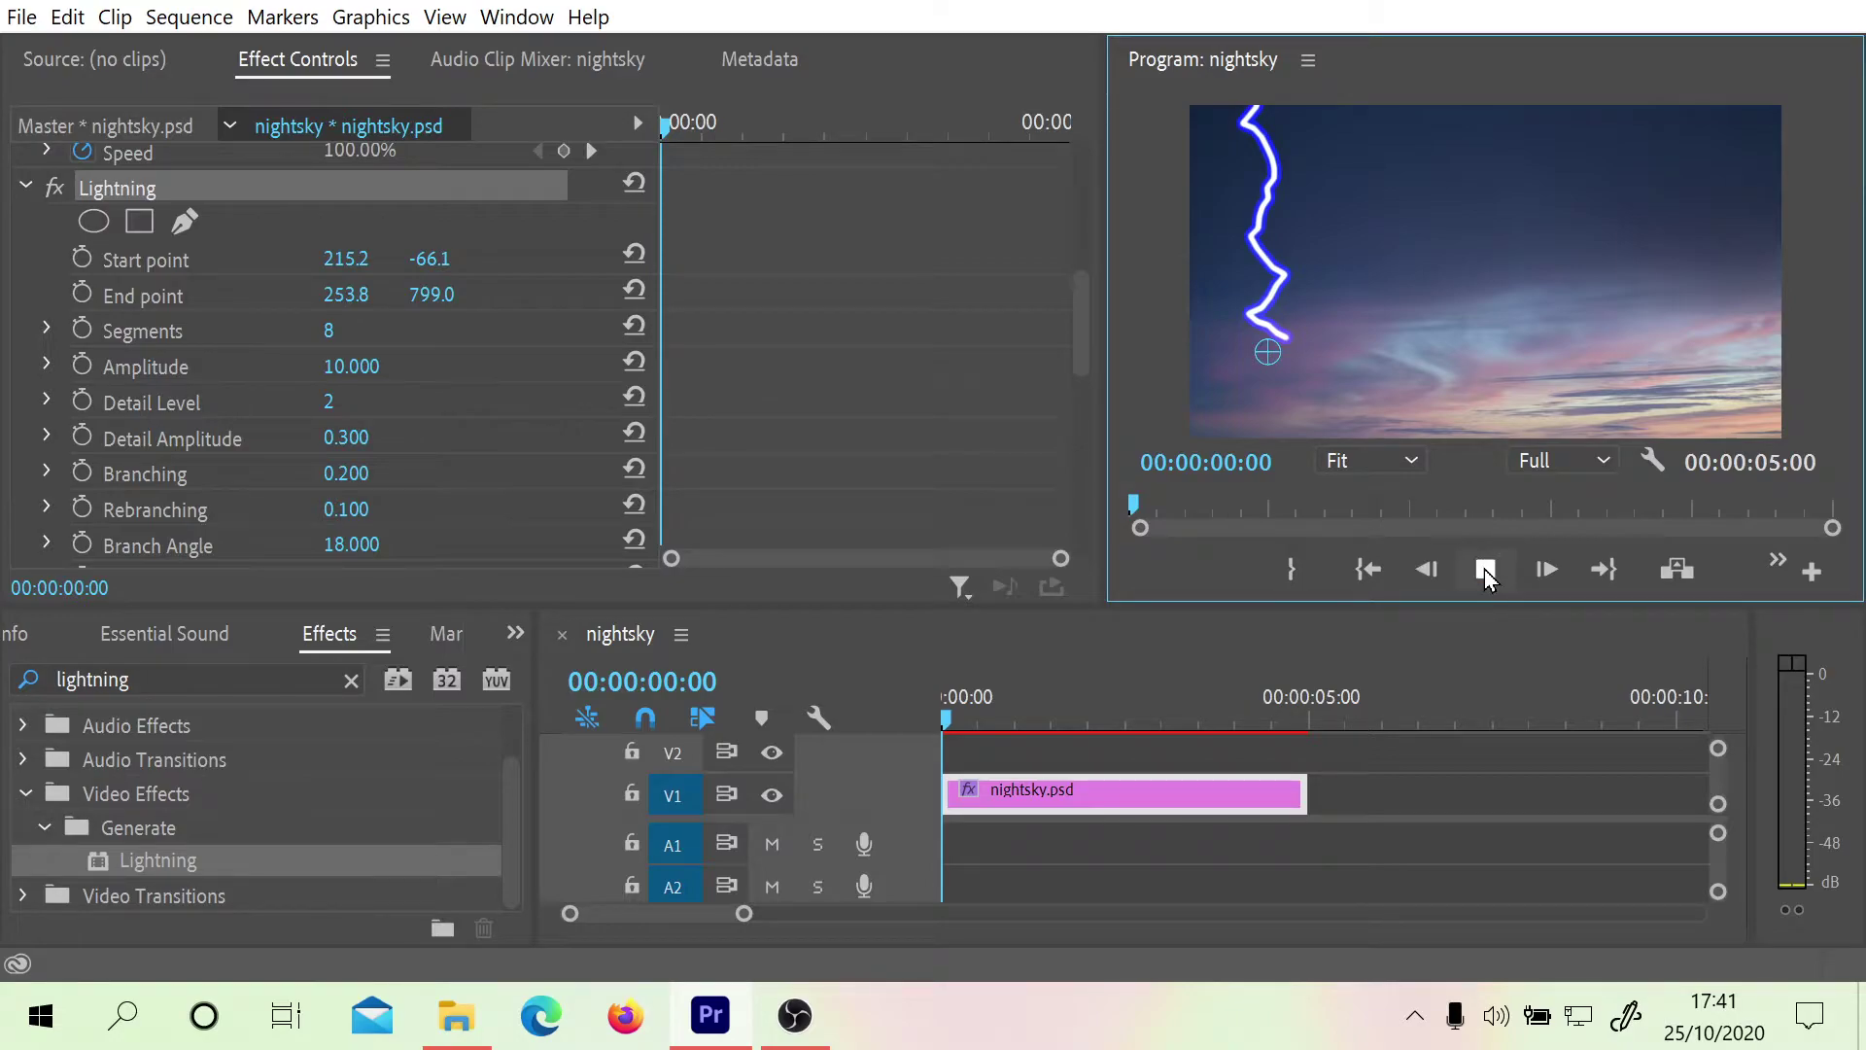
pyautogui.click(1484, 568)
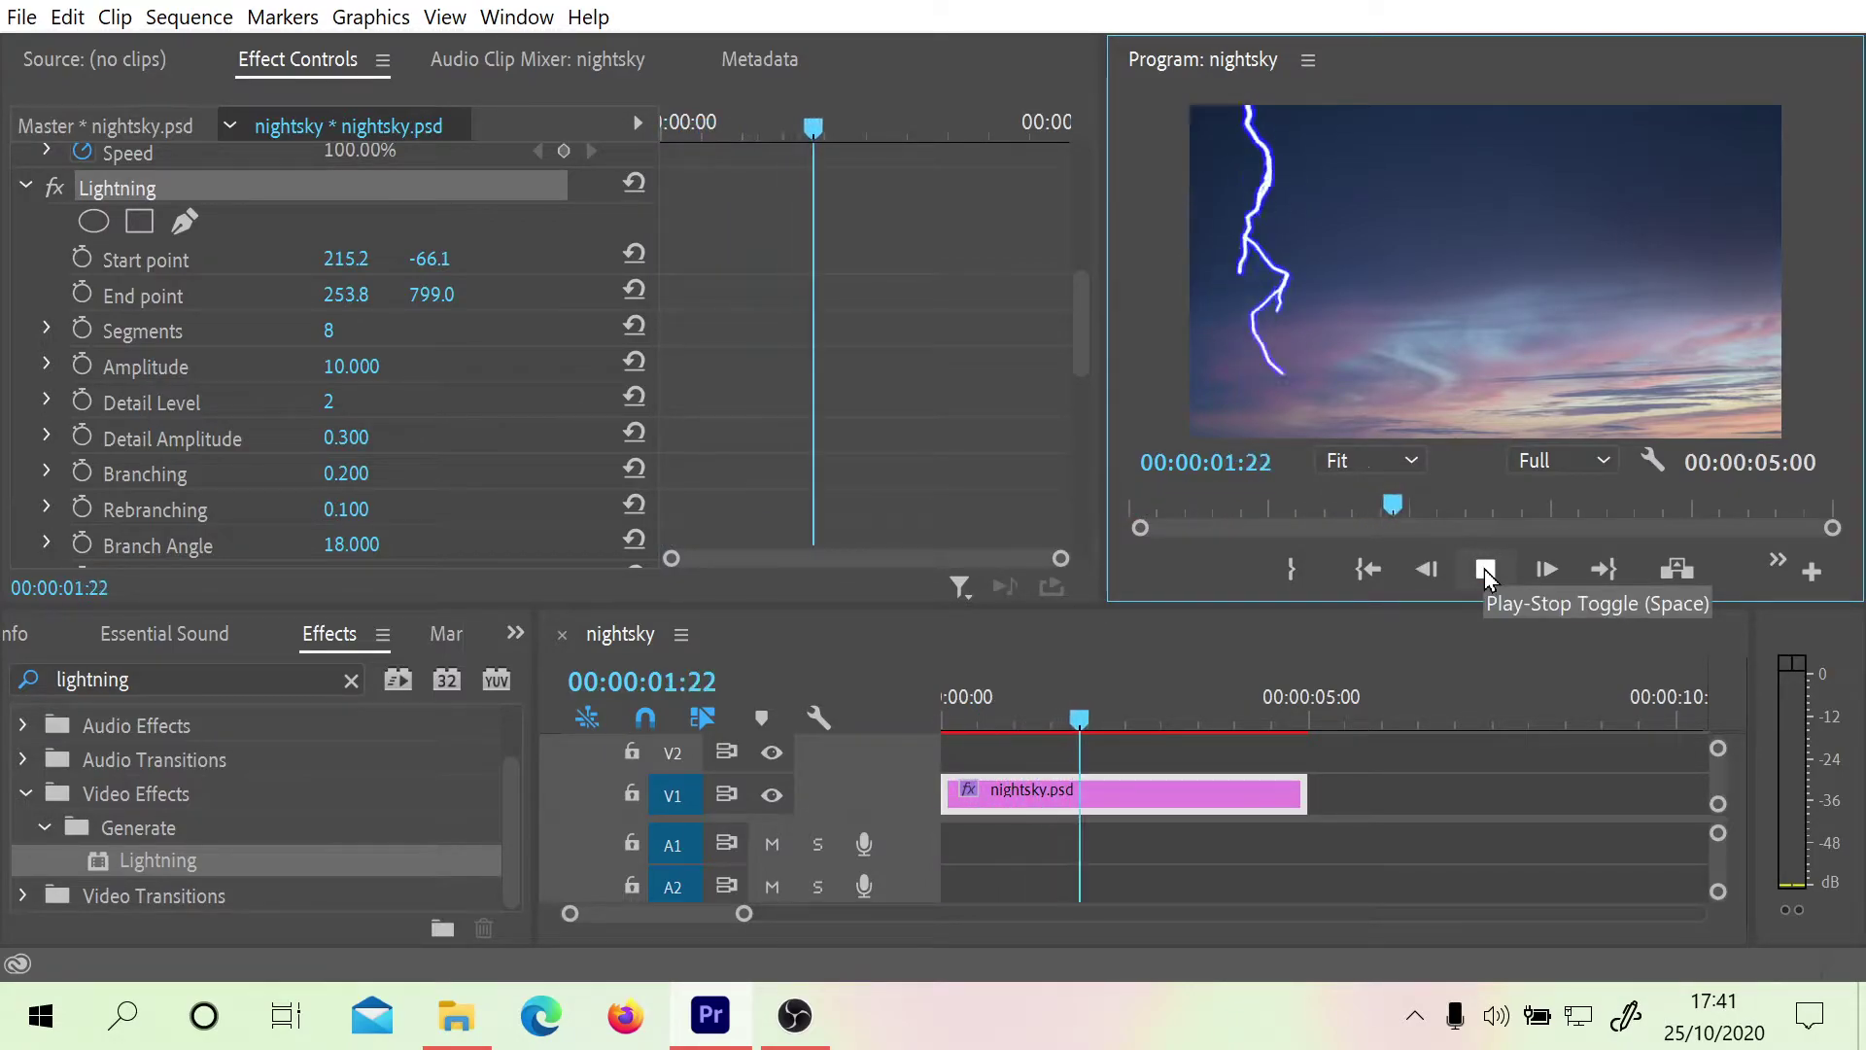
pyautogui.click(1484, 572)
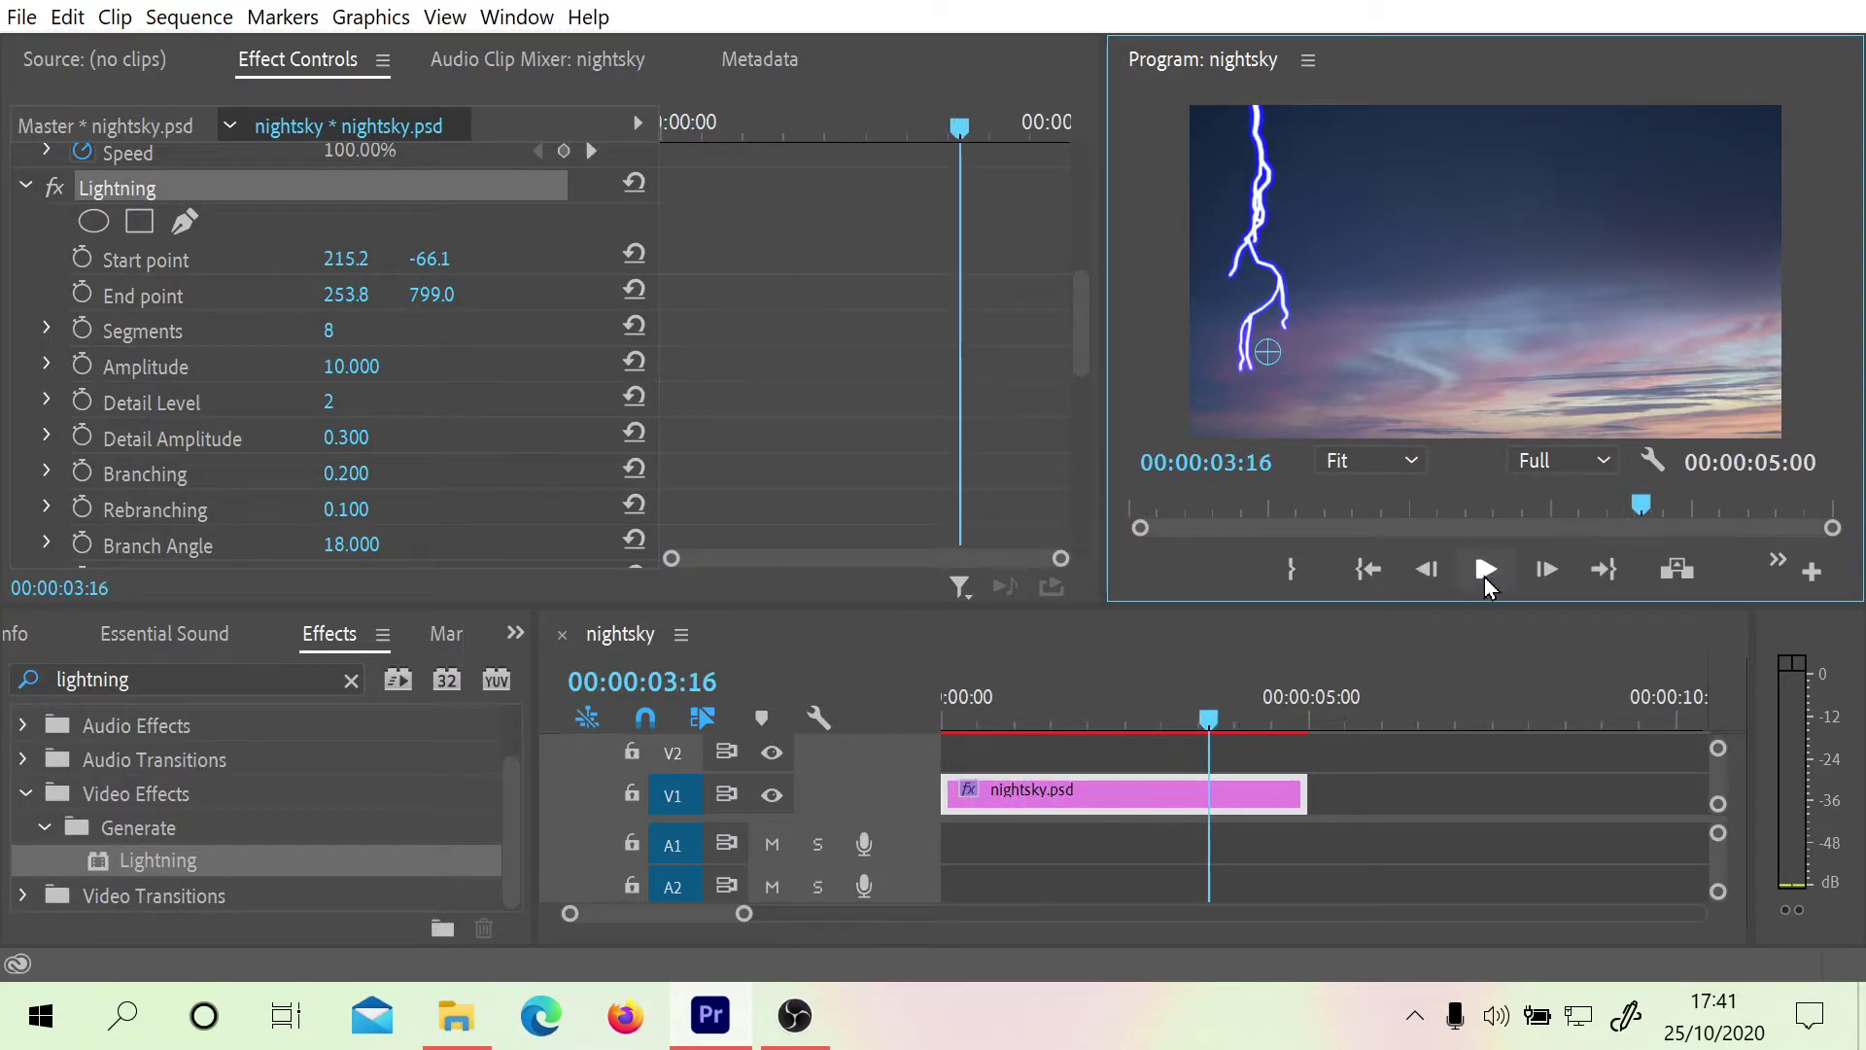
# Move the lightning's end point in the frame to about 546.2, 639.2, preview the bolt, and return to the sequence start
pyautogui.moveTo(1264, 365); pyautogui.dragTo(1358, 302)
pyautogui.click(1484, 569)
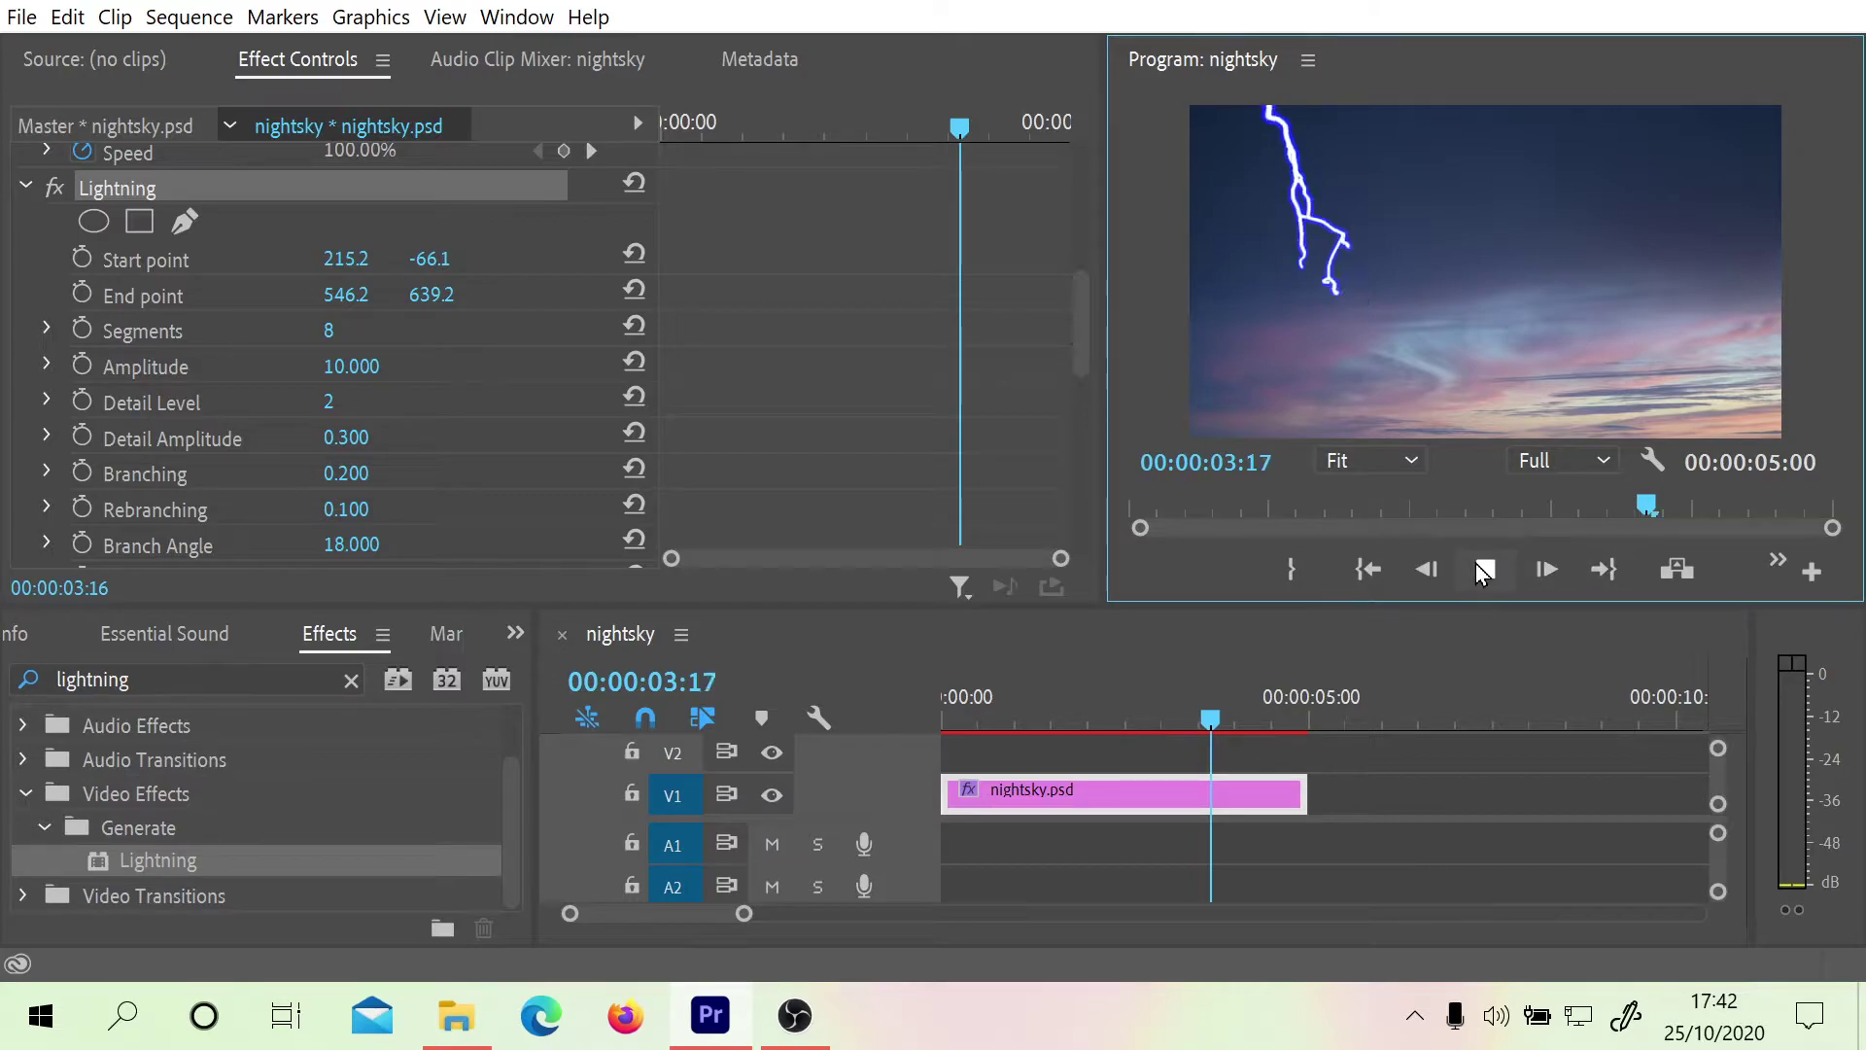
pyautogui.moveTo(1341, 502); pyautogui.dragTo(1079, 502)
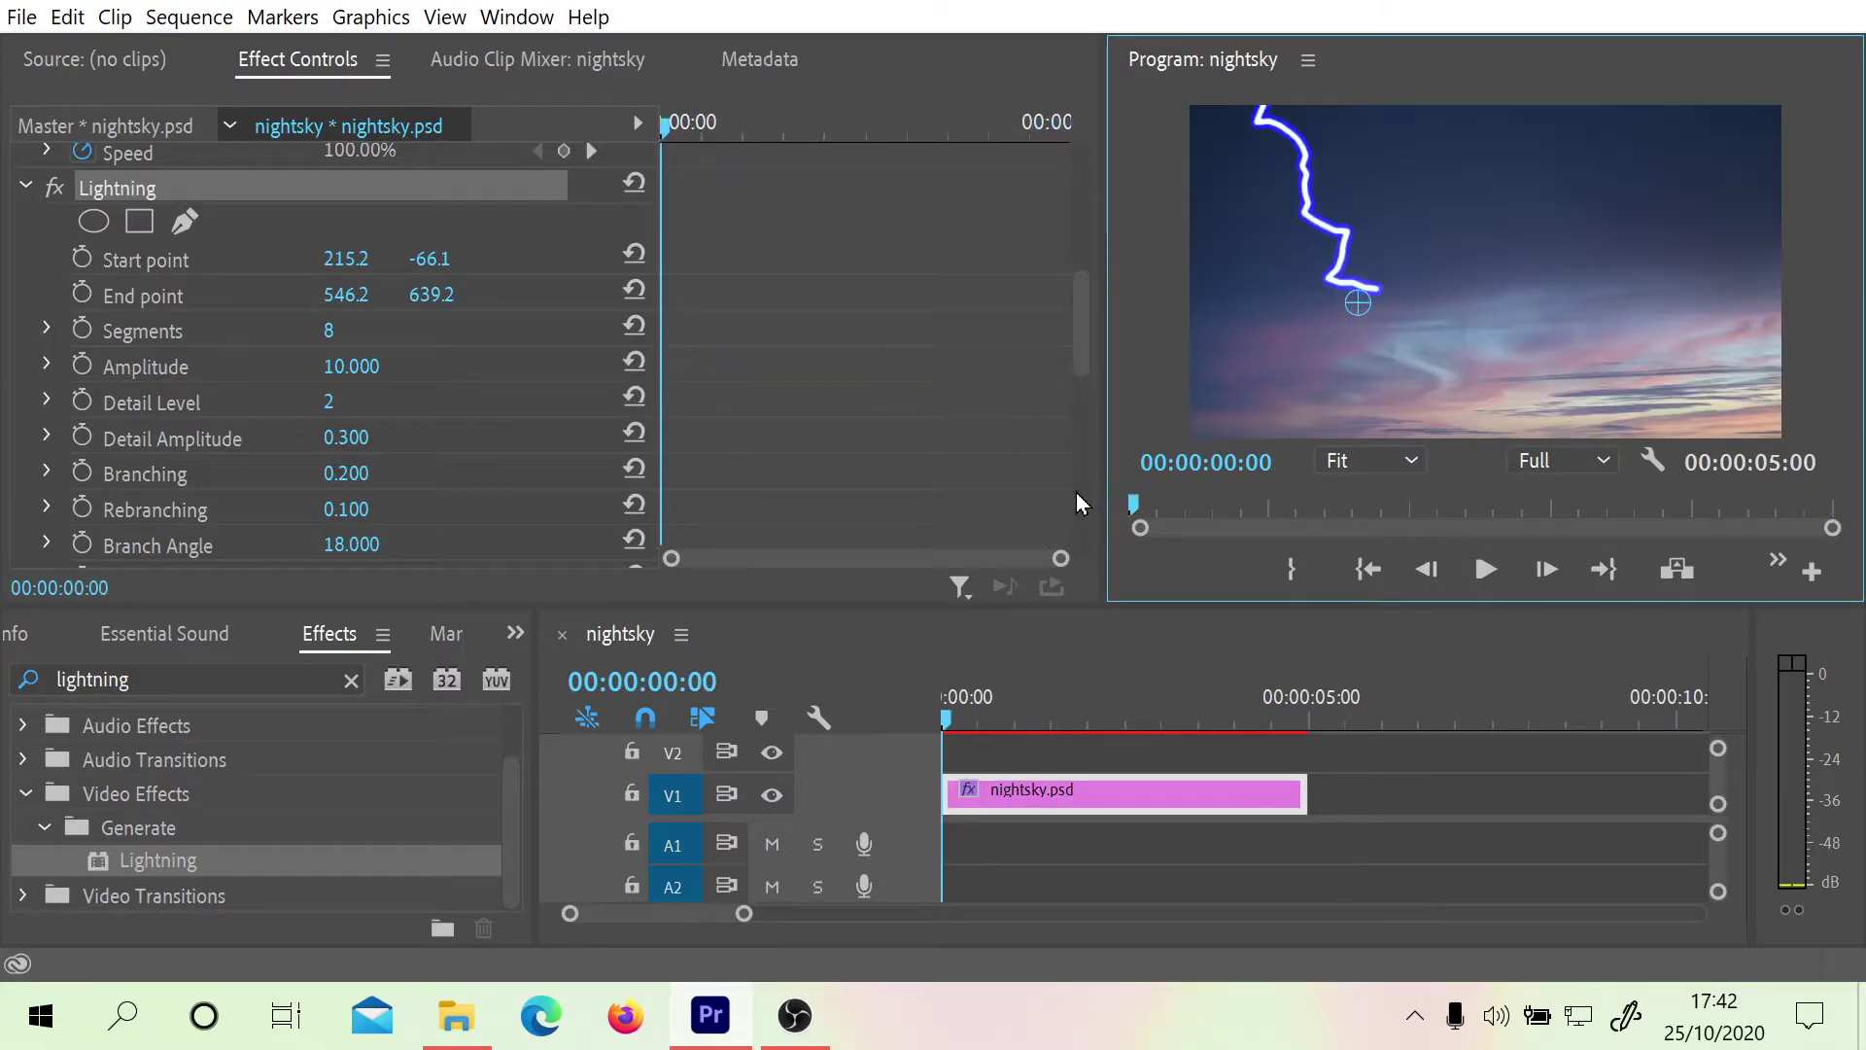
pyautogui.click(1490, 569)
pyautogui.click(1491, 570)
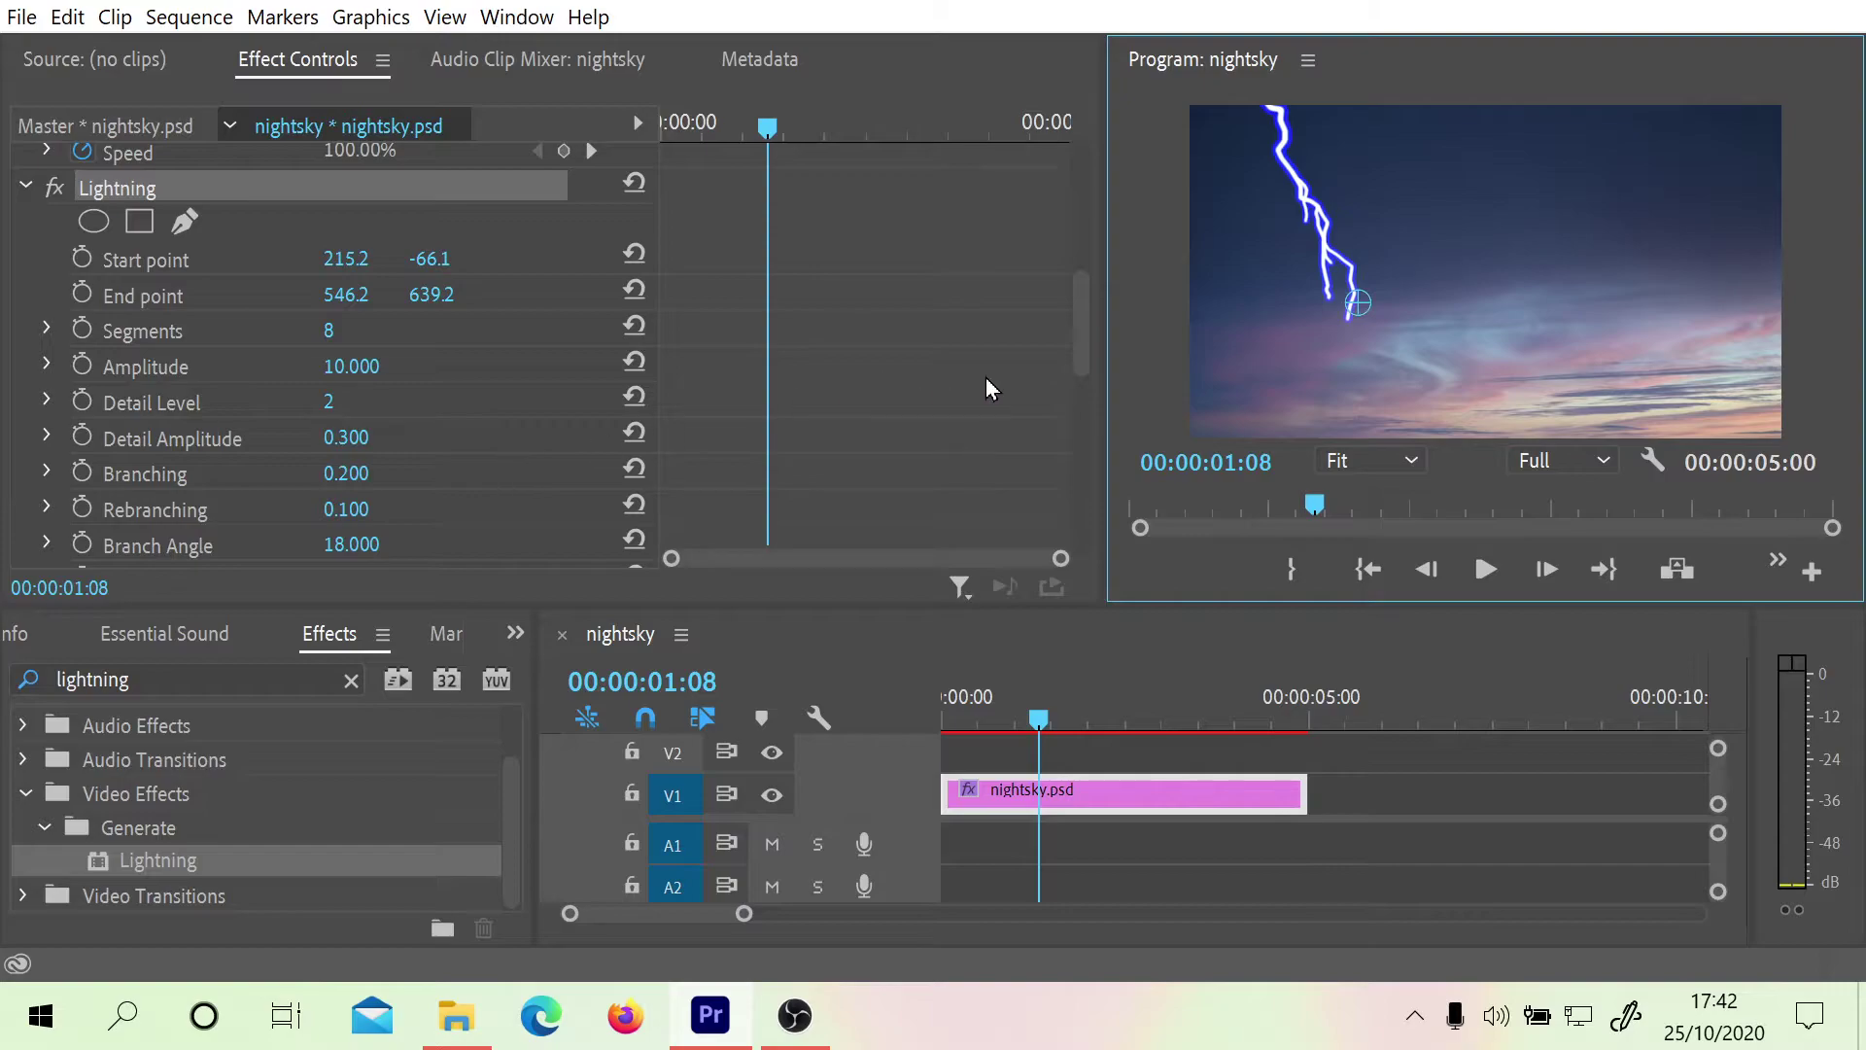
pyautogui.moveTo(1080, 348); pyautogui.dragTo(1074, 280)
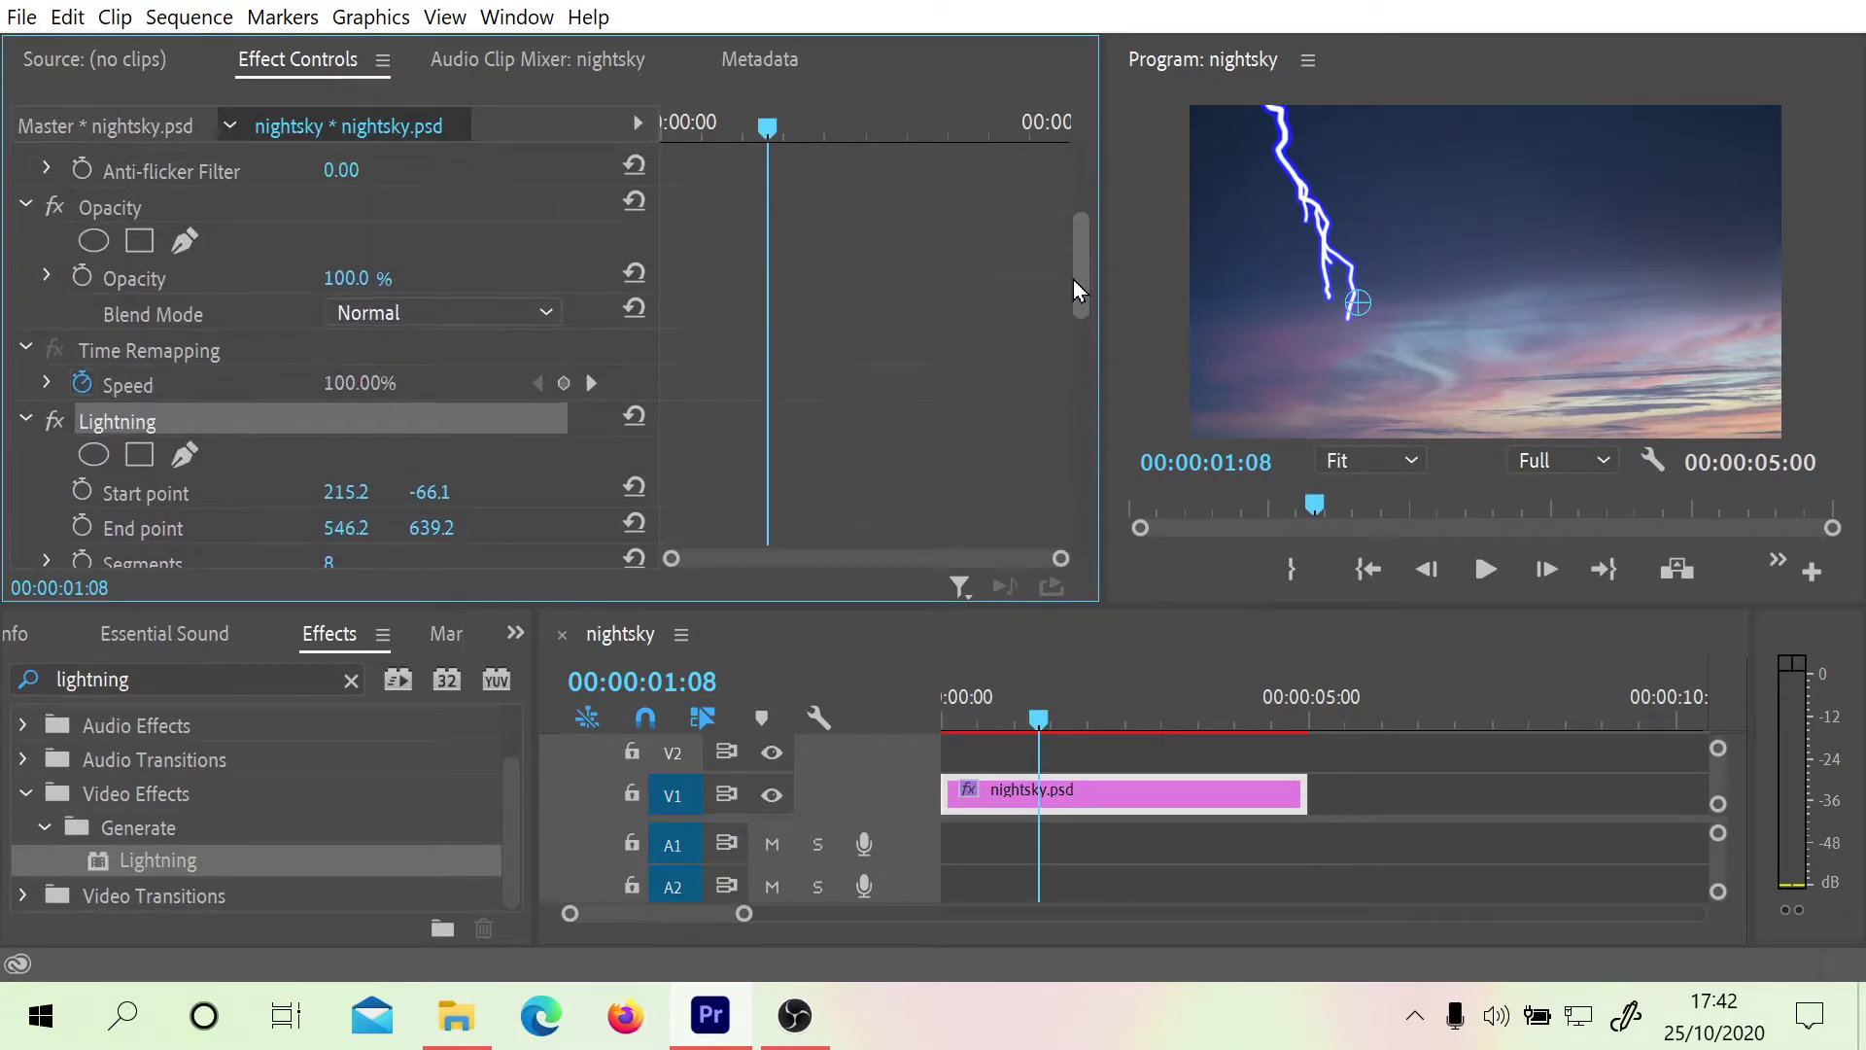
pyautogui.click(1351, 488)
pyautogui.moveTo(1318, 504); pyautogui.dragTo(1118, 514)
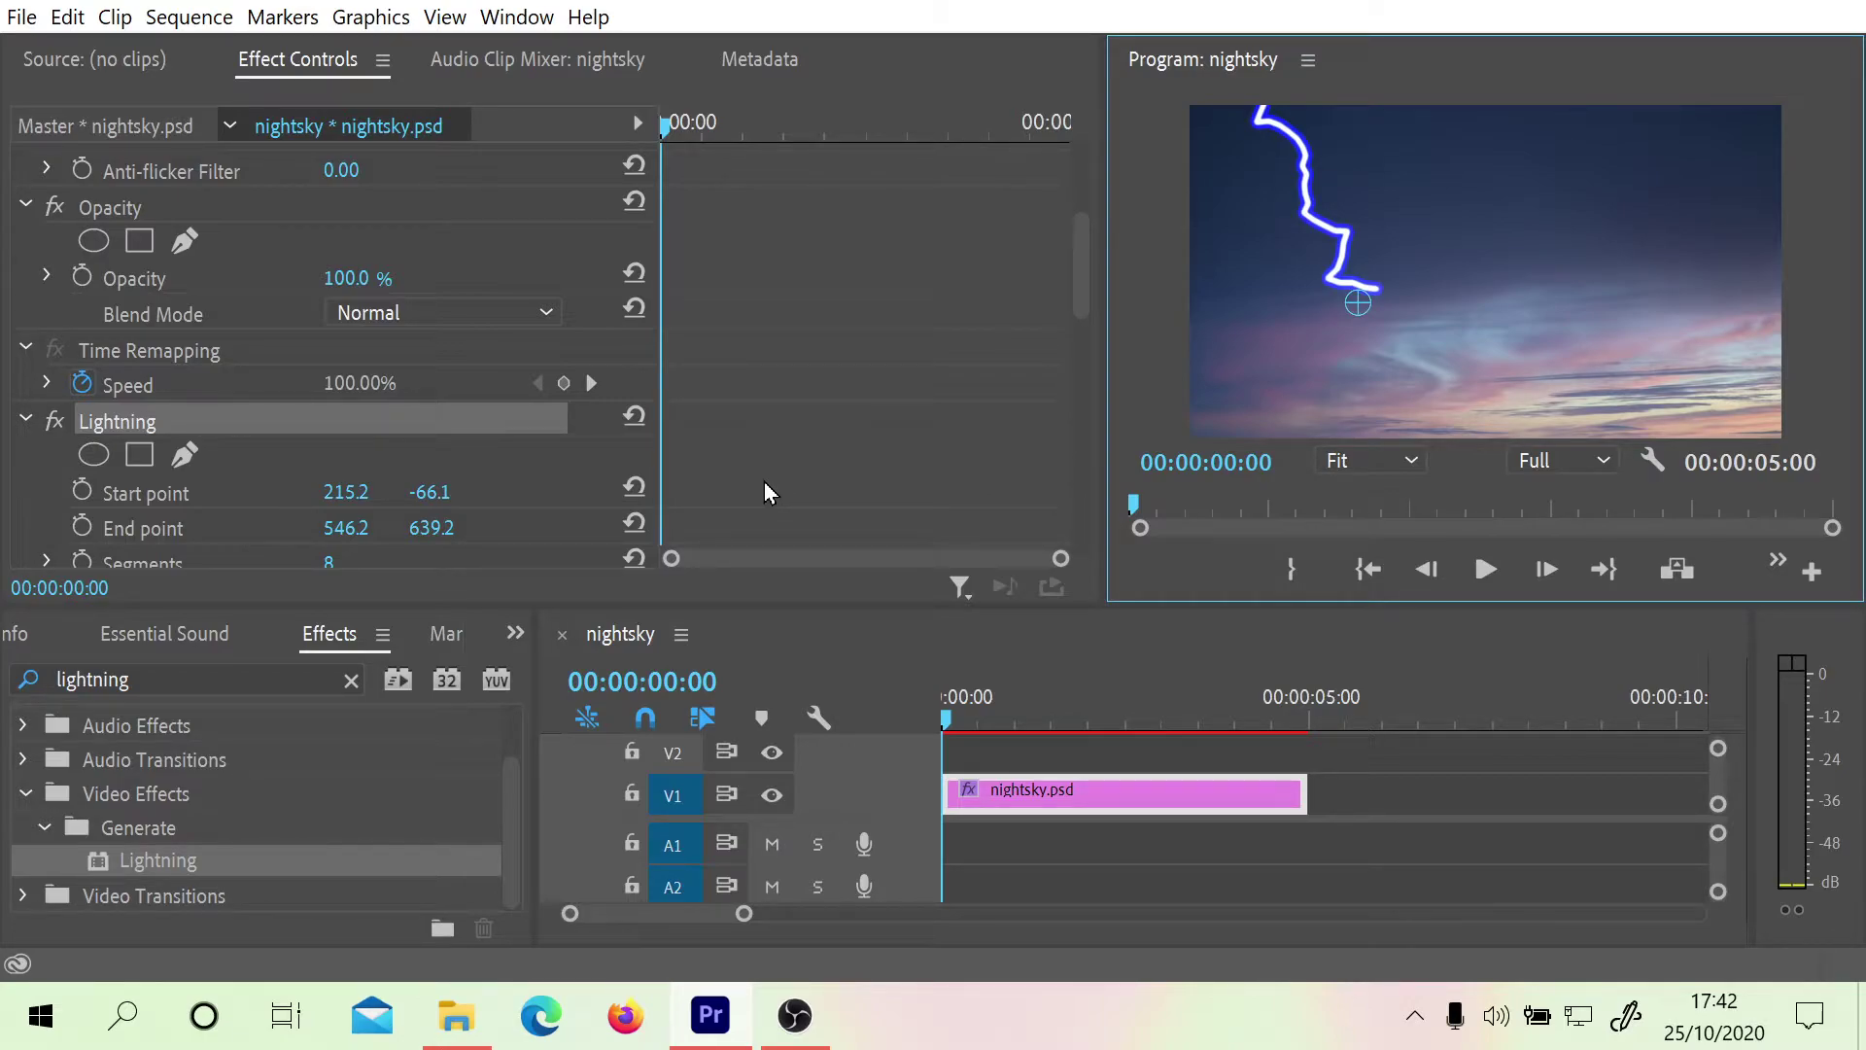
# Collapse the Lightning effect's settings and save it as a preset named Lightning Preset with the type Anchor to In Point
pyautogui.moveTo(1078, 270); pyautogui.dragTo(1035, 540)
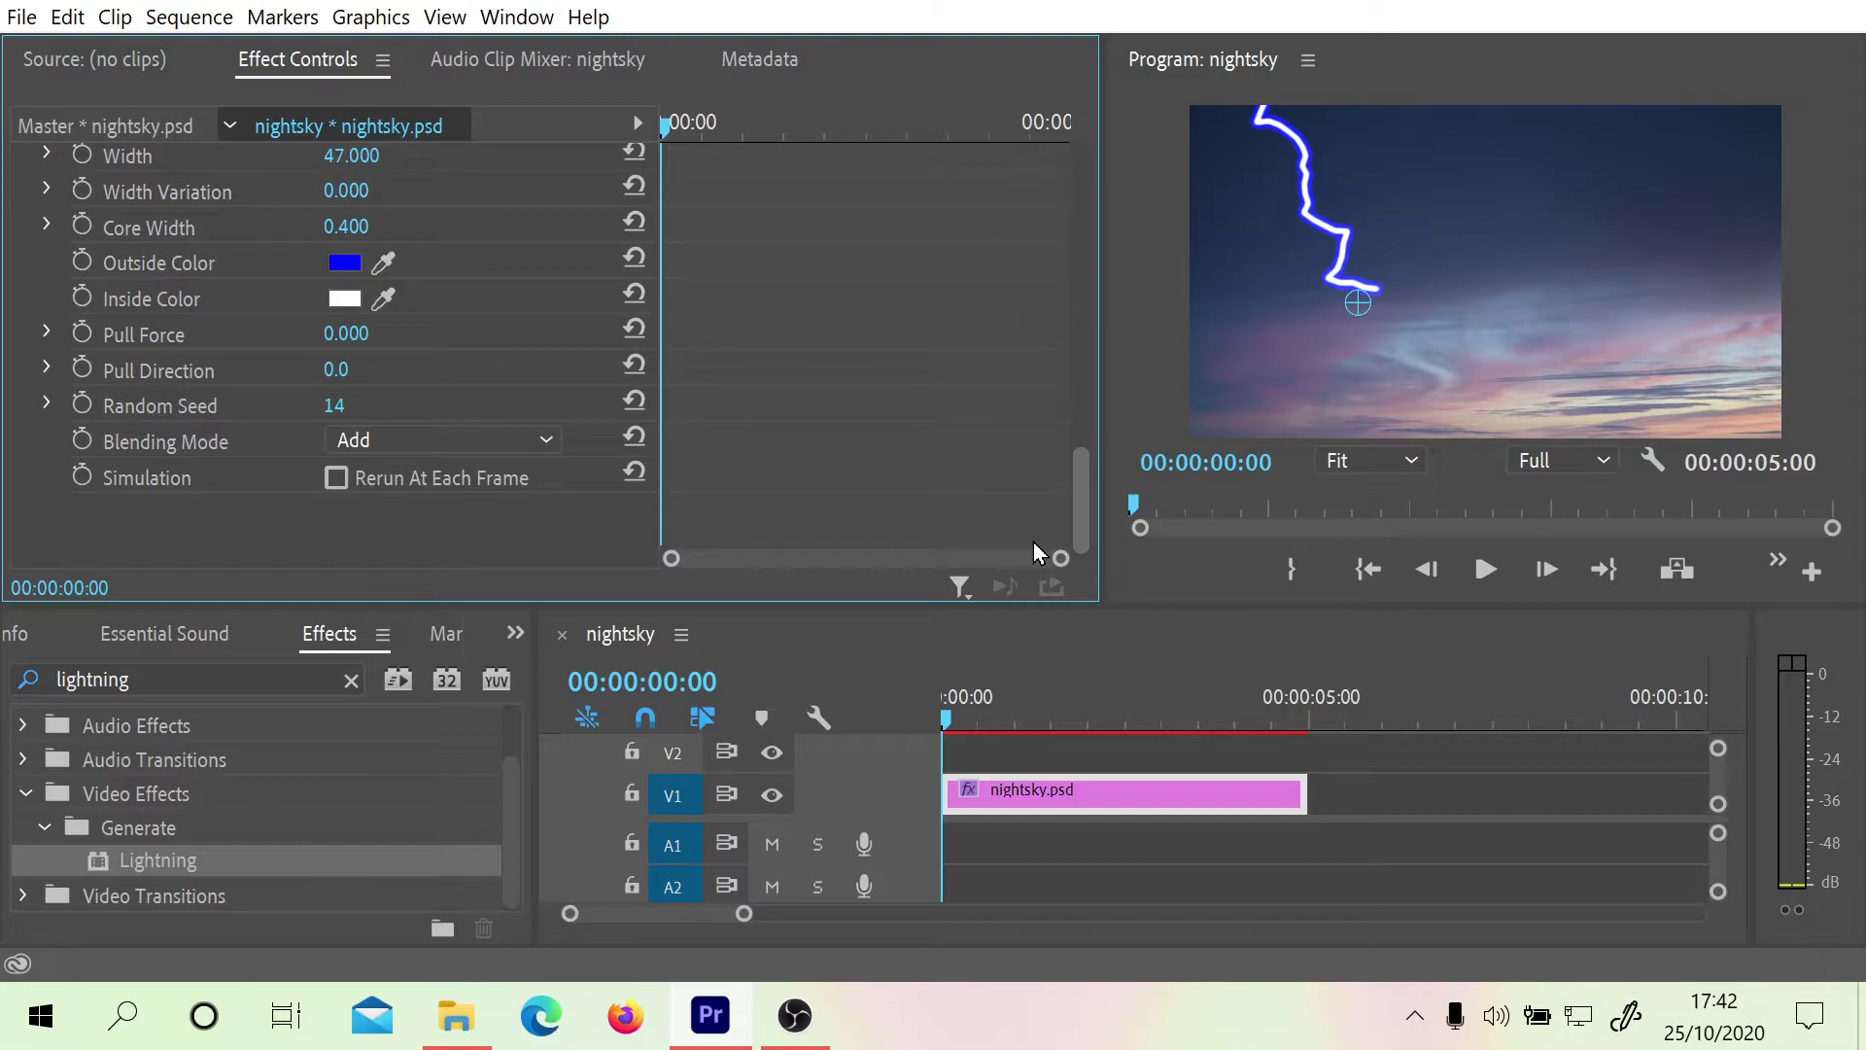
pyautogui.moveTo(1034, 541); pyautogui.dragTo(1047, 311)
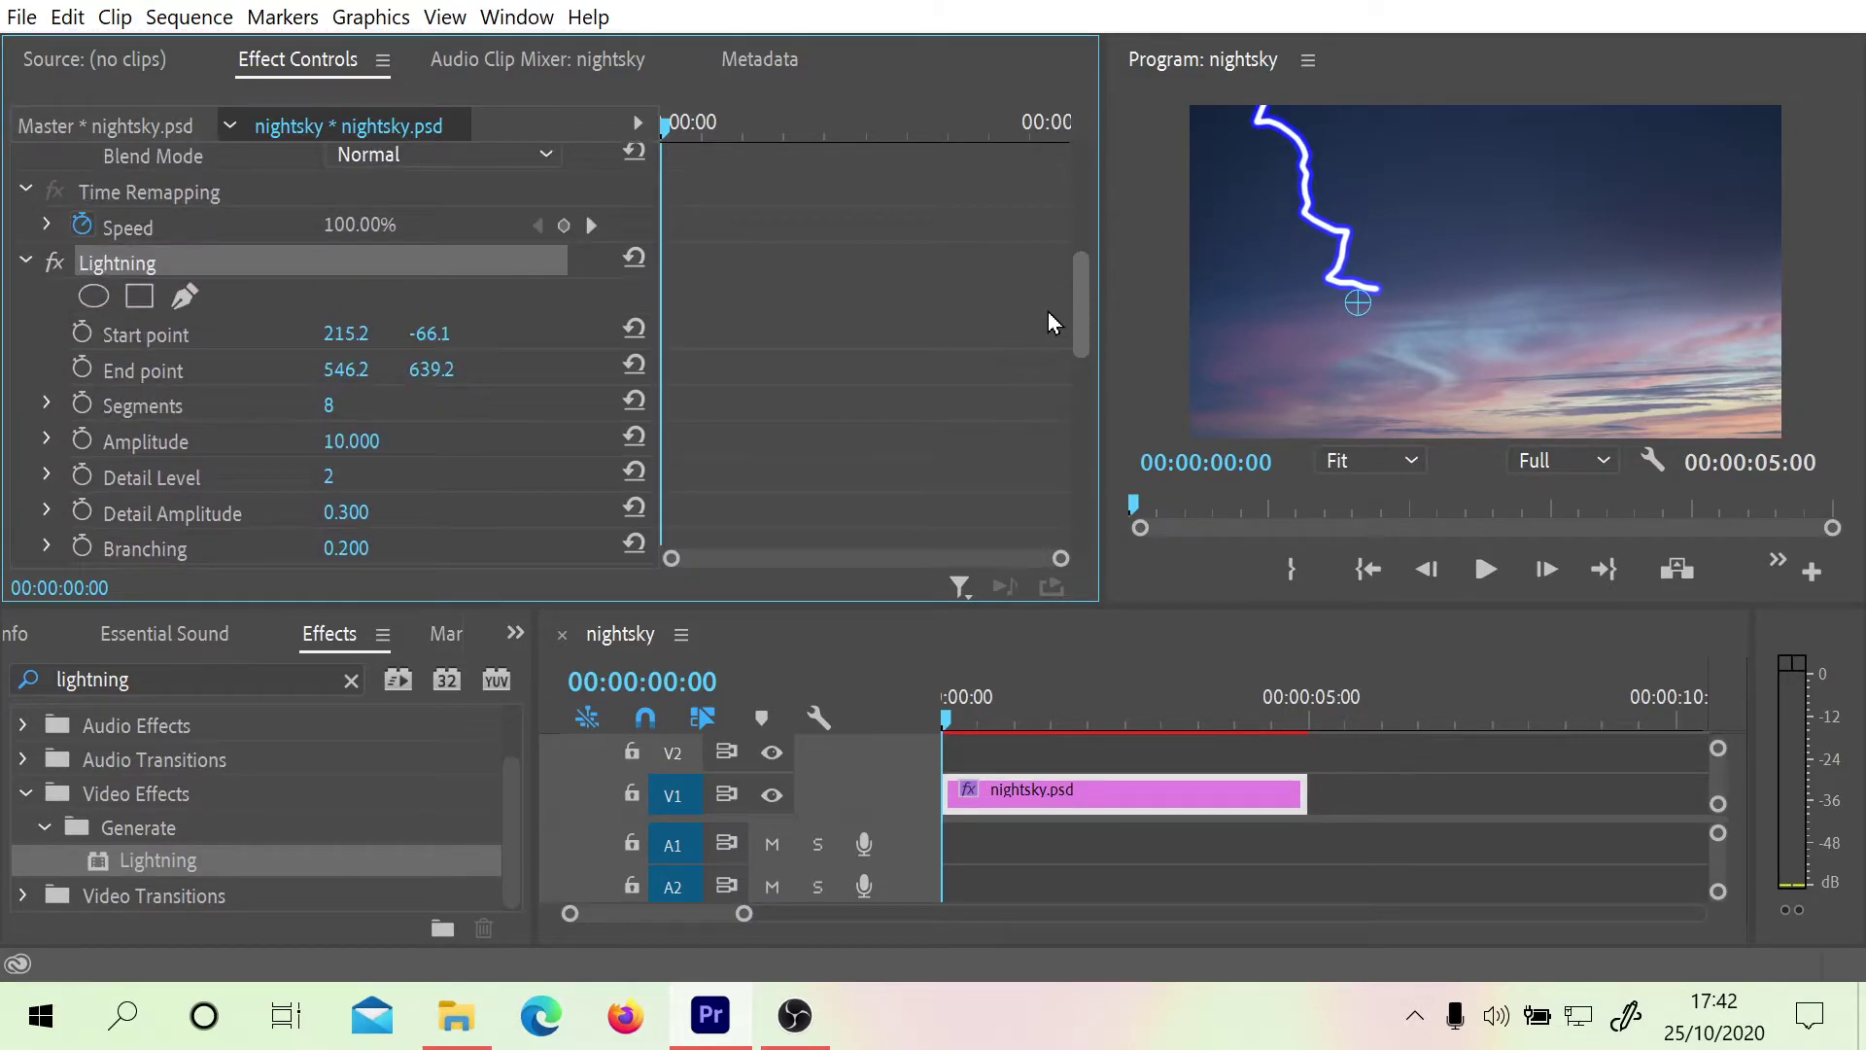
pyautogui.click(33, 264)
pyautogui.rightClick(141, 486)
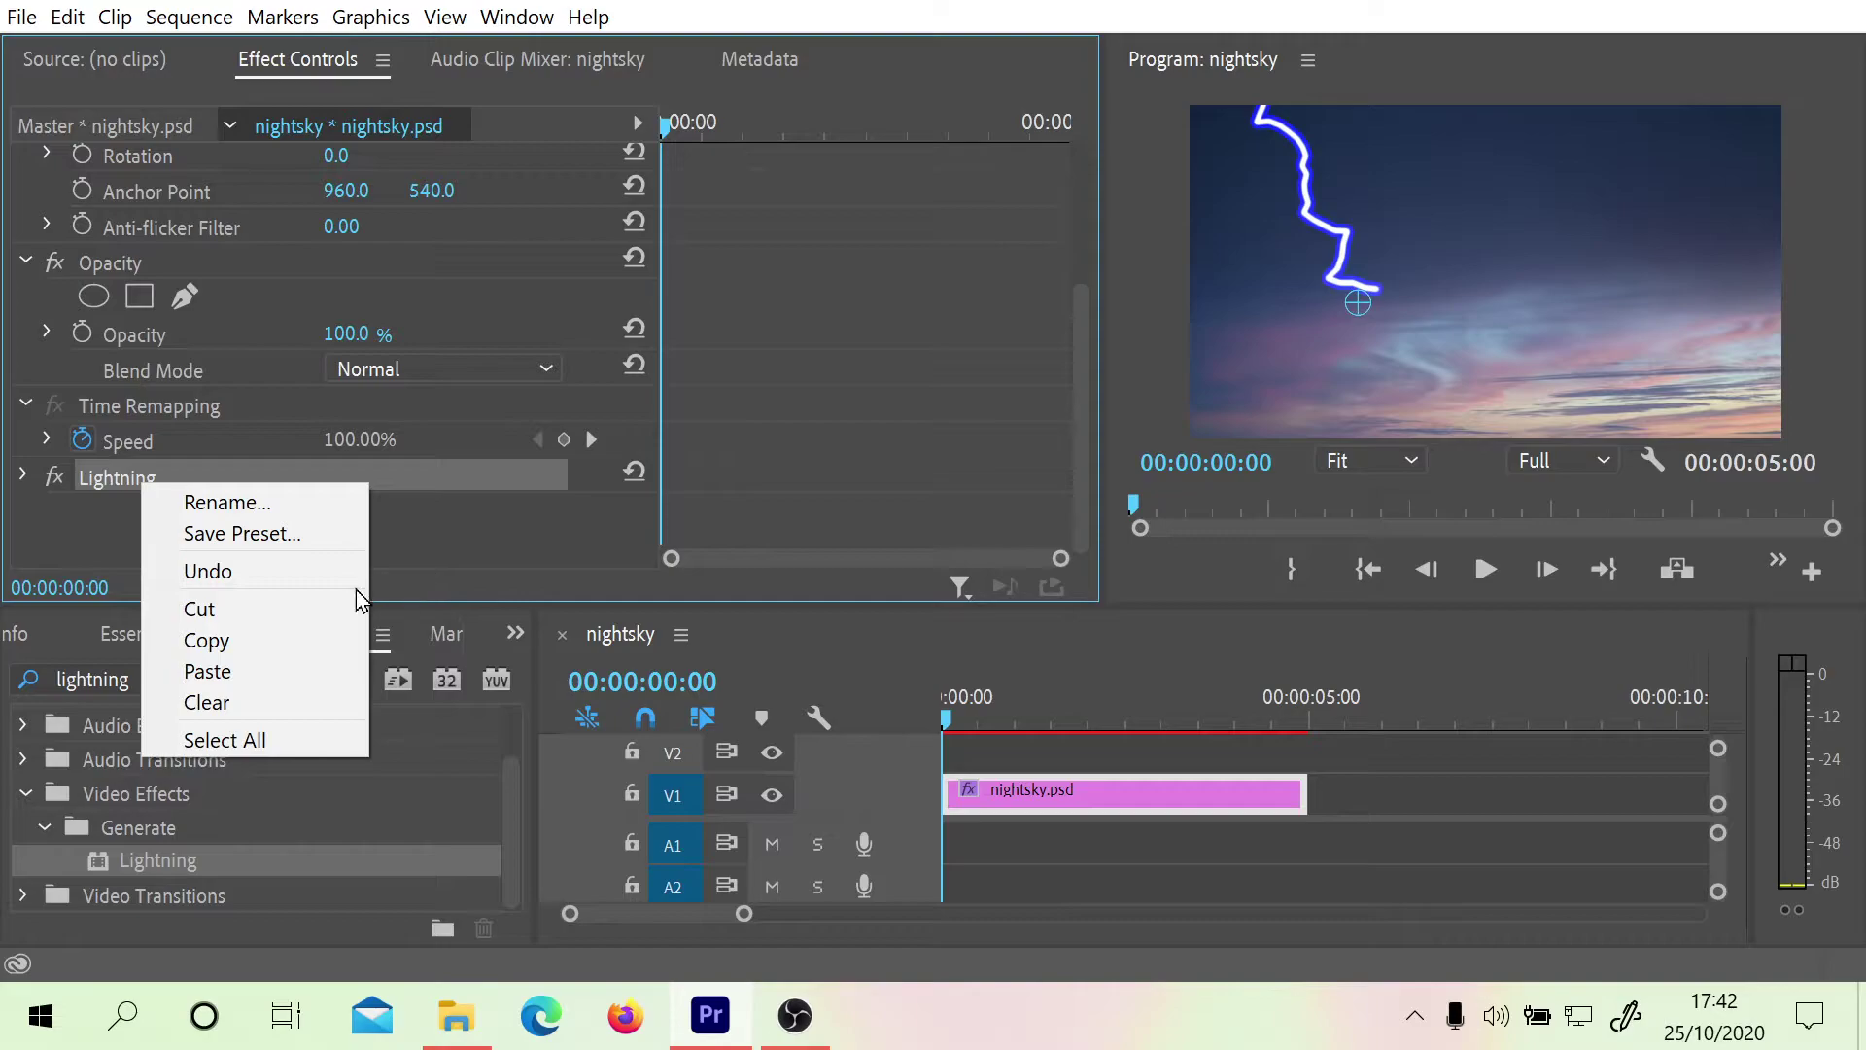
pyautogui.click(265, 540)
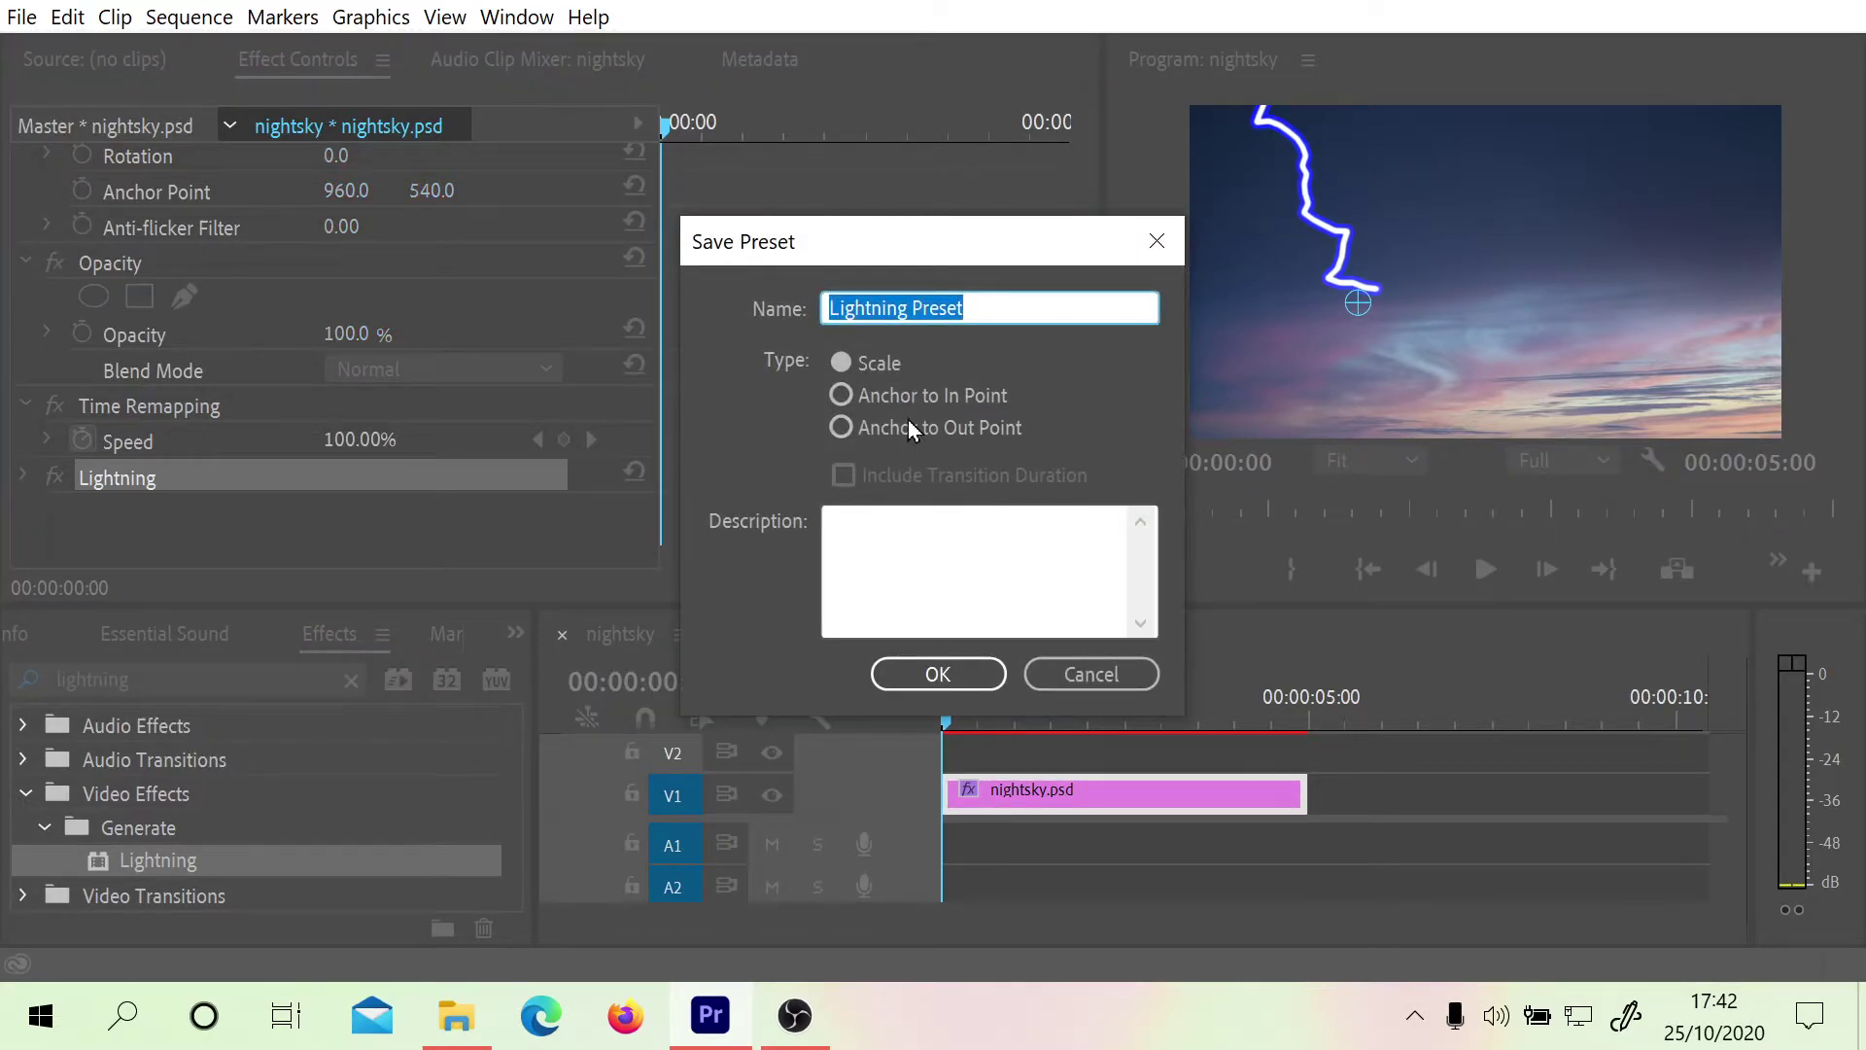
pyautogui.click(840, 396)
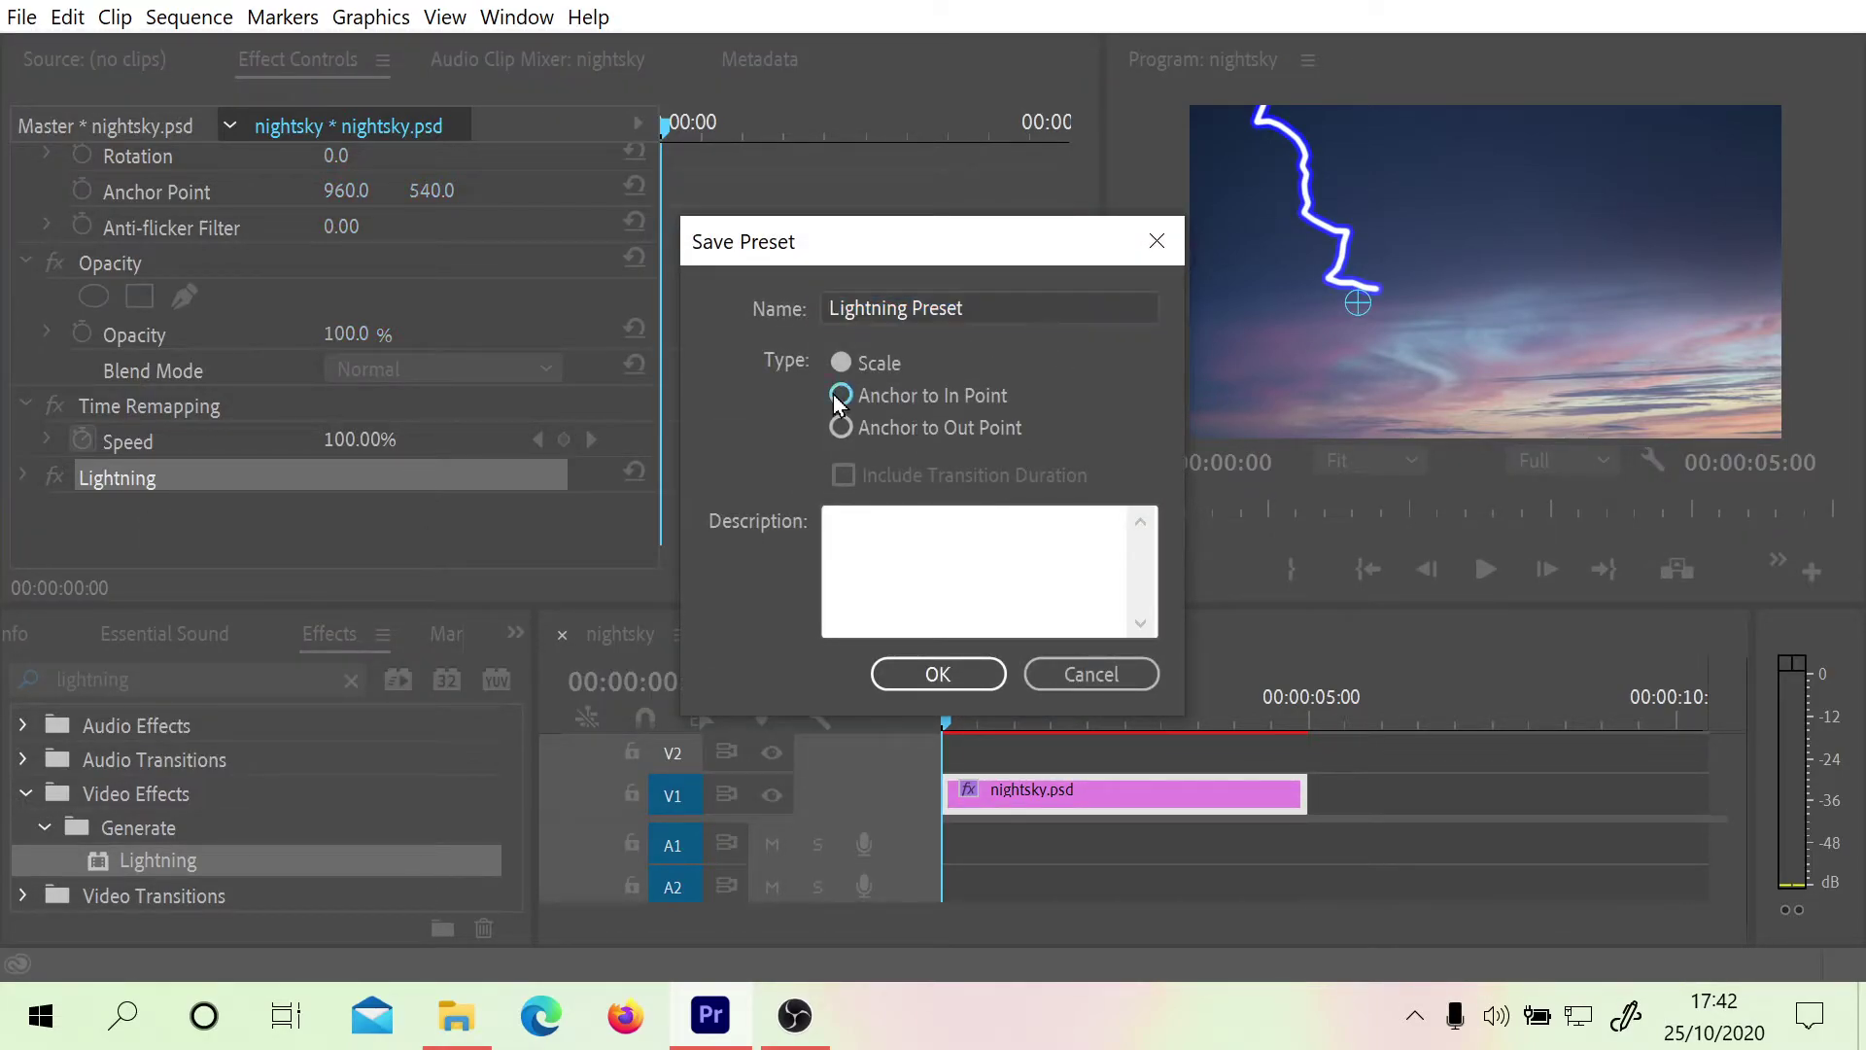
pyautogui.click(933, 680)
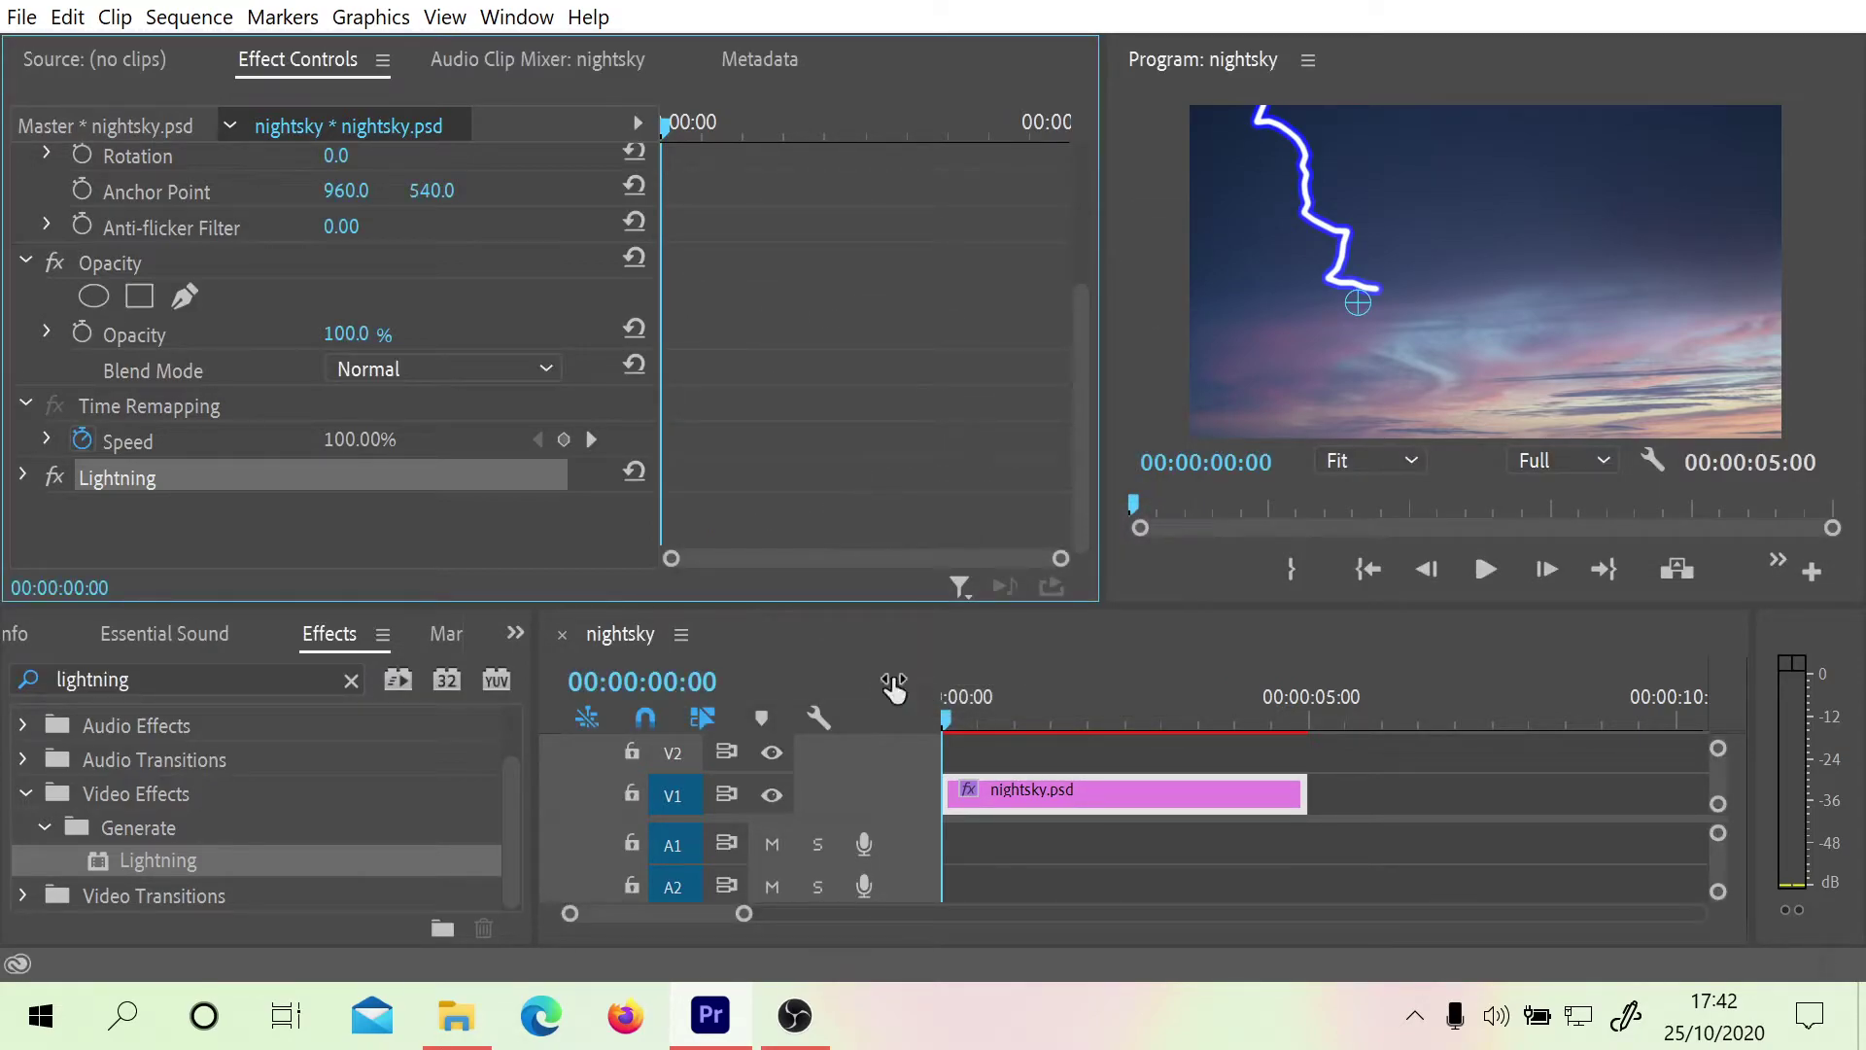
# Find Lightning Preset among the saved presets and apply it to the nightsky.psd clip beneath the existing Lightning effect
pyautogui.click(510, 814)
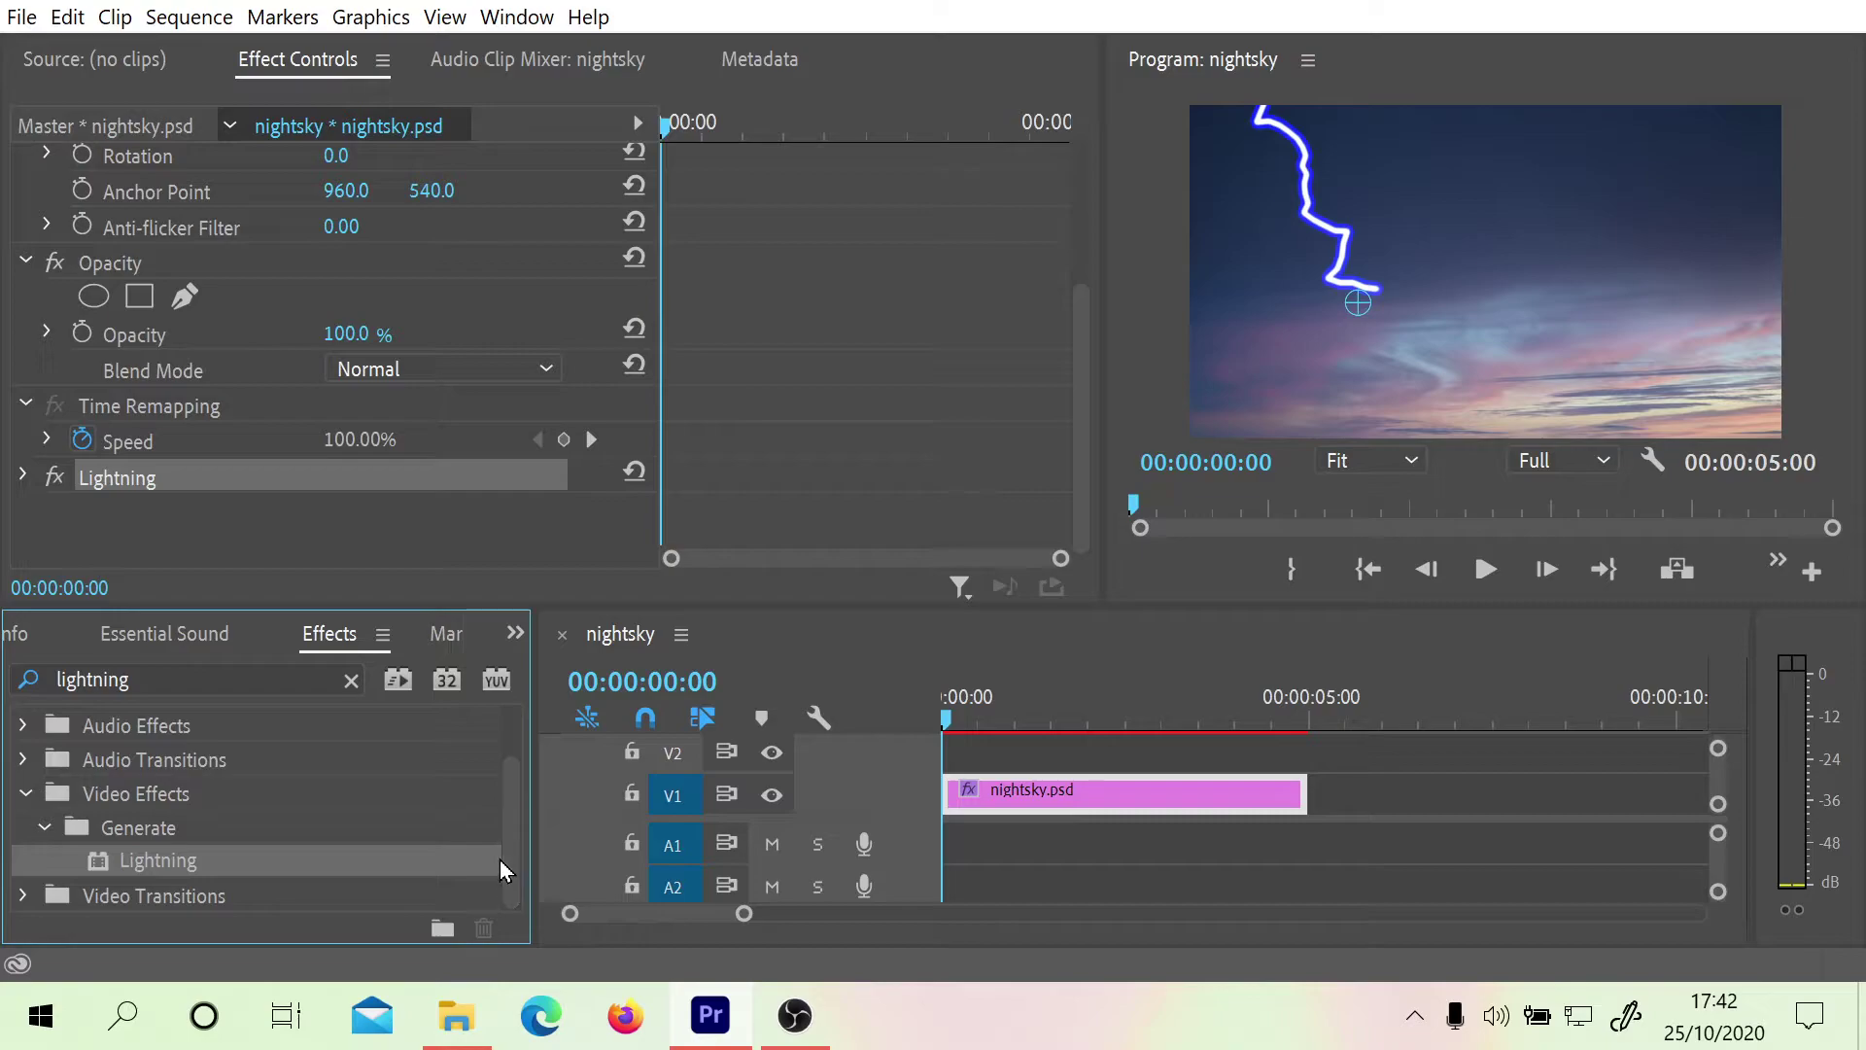
pyautogui.click(45, 829)
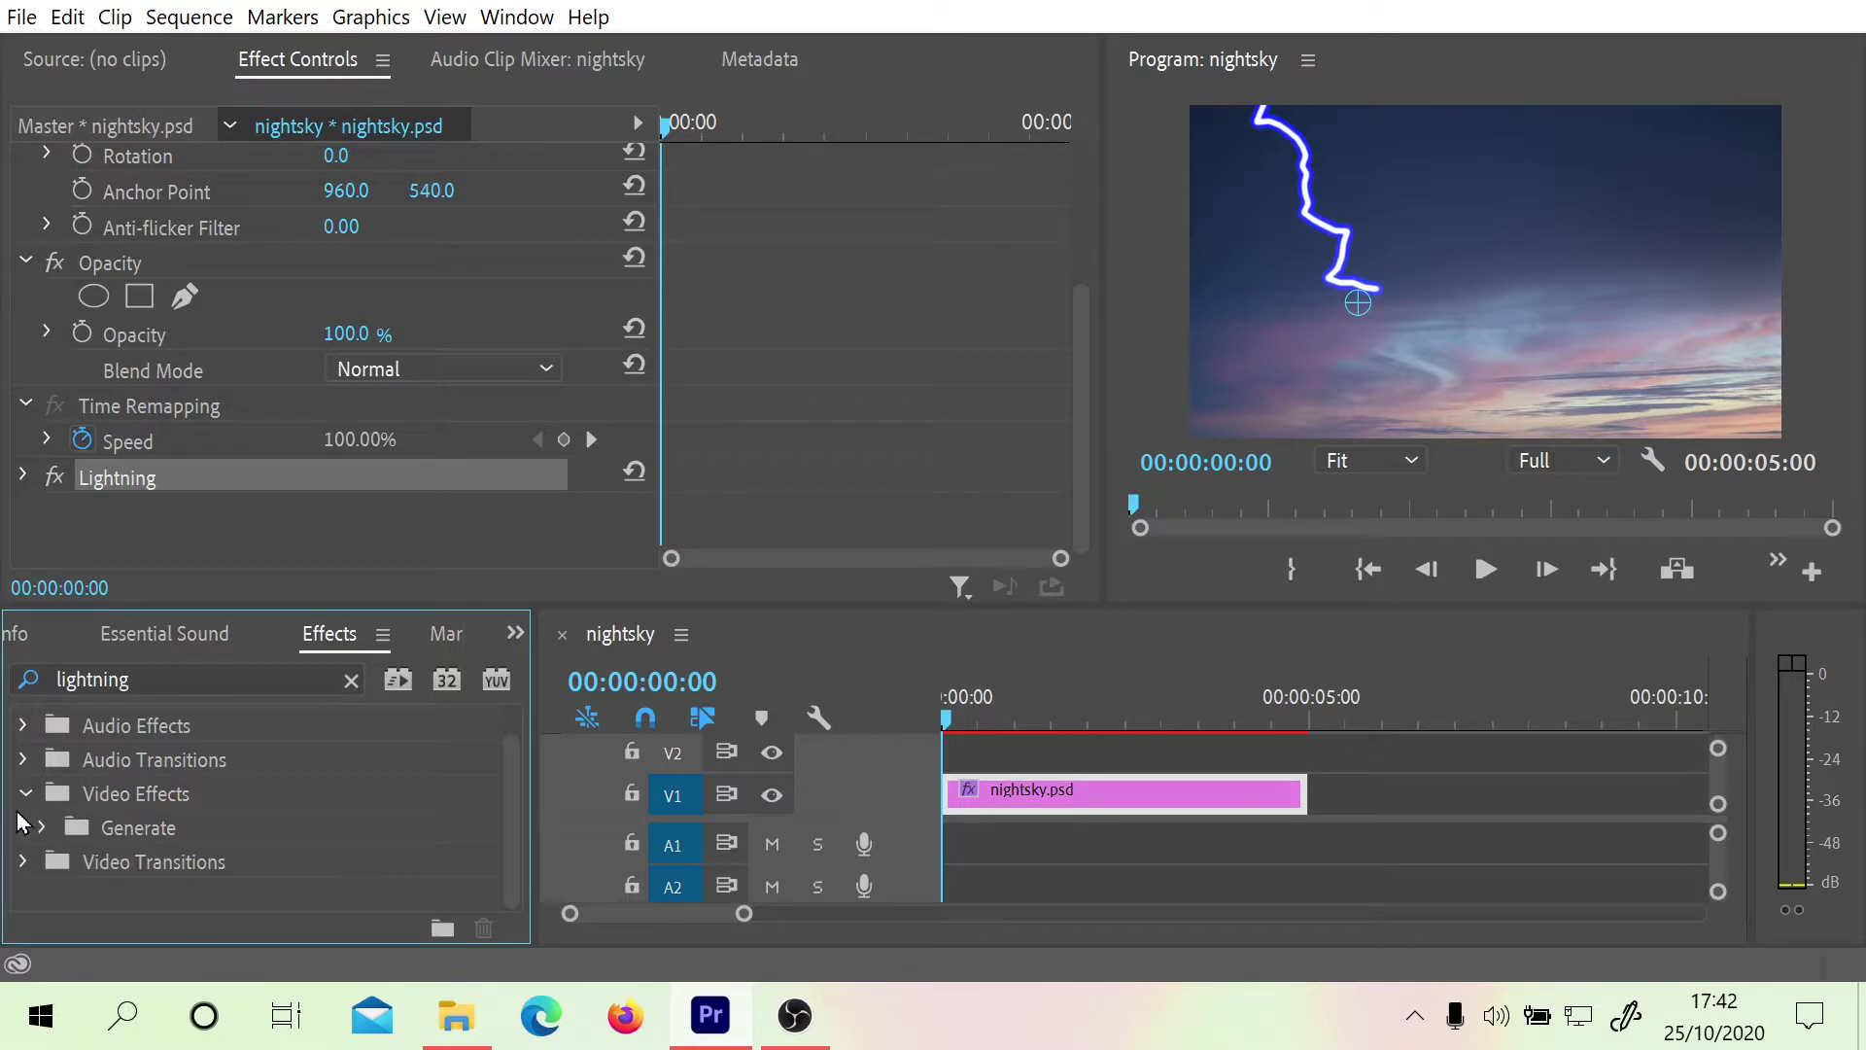
pyautogui.click(21, 797)
pyautogui.click(22, 722)
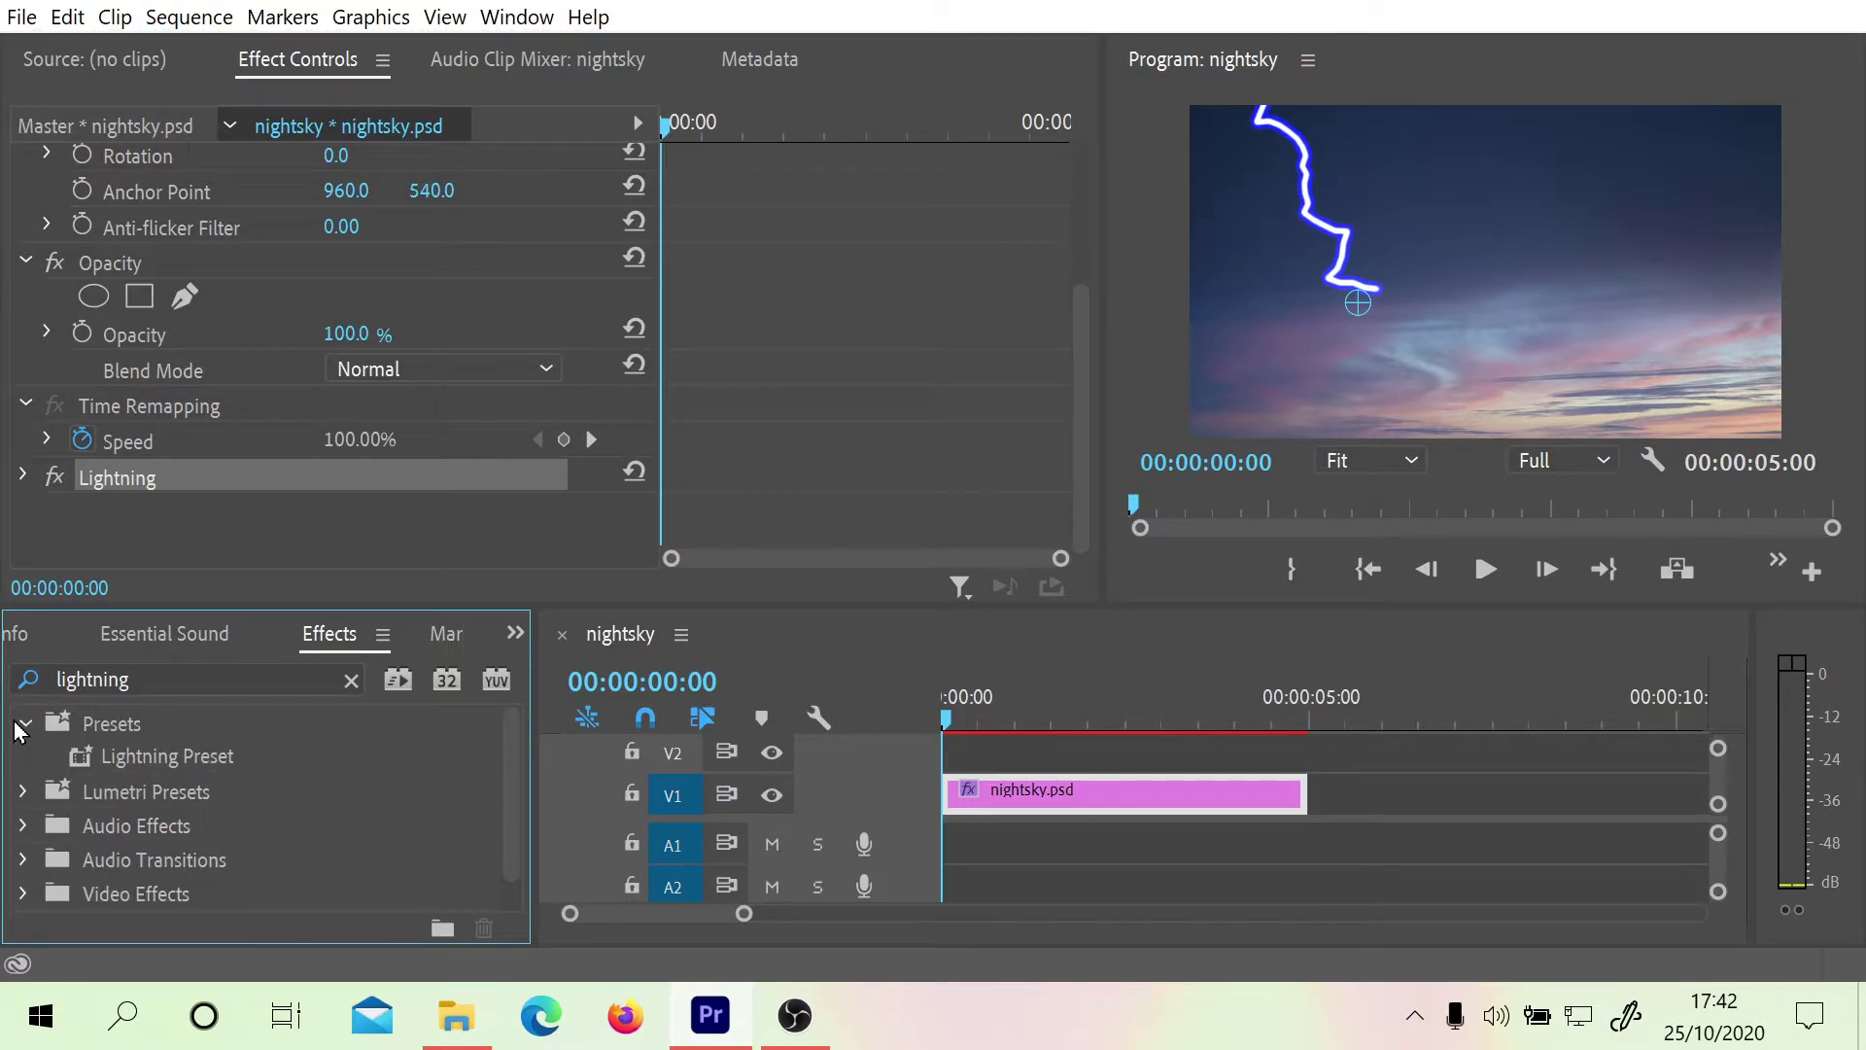
pyautogui.click(191, 756)
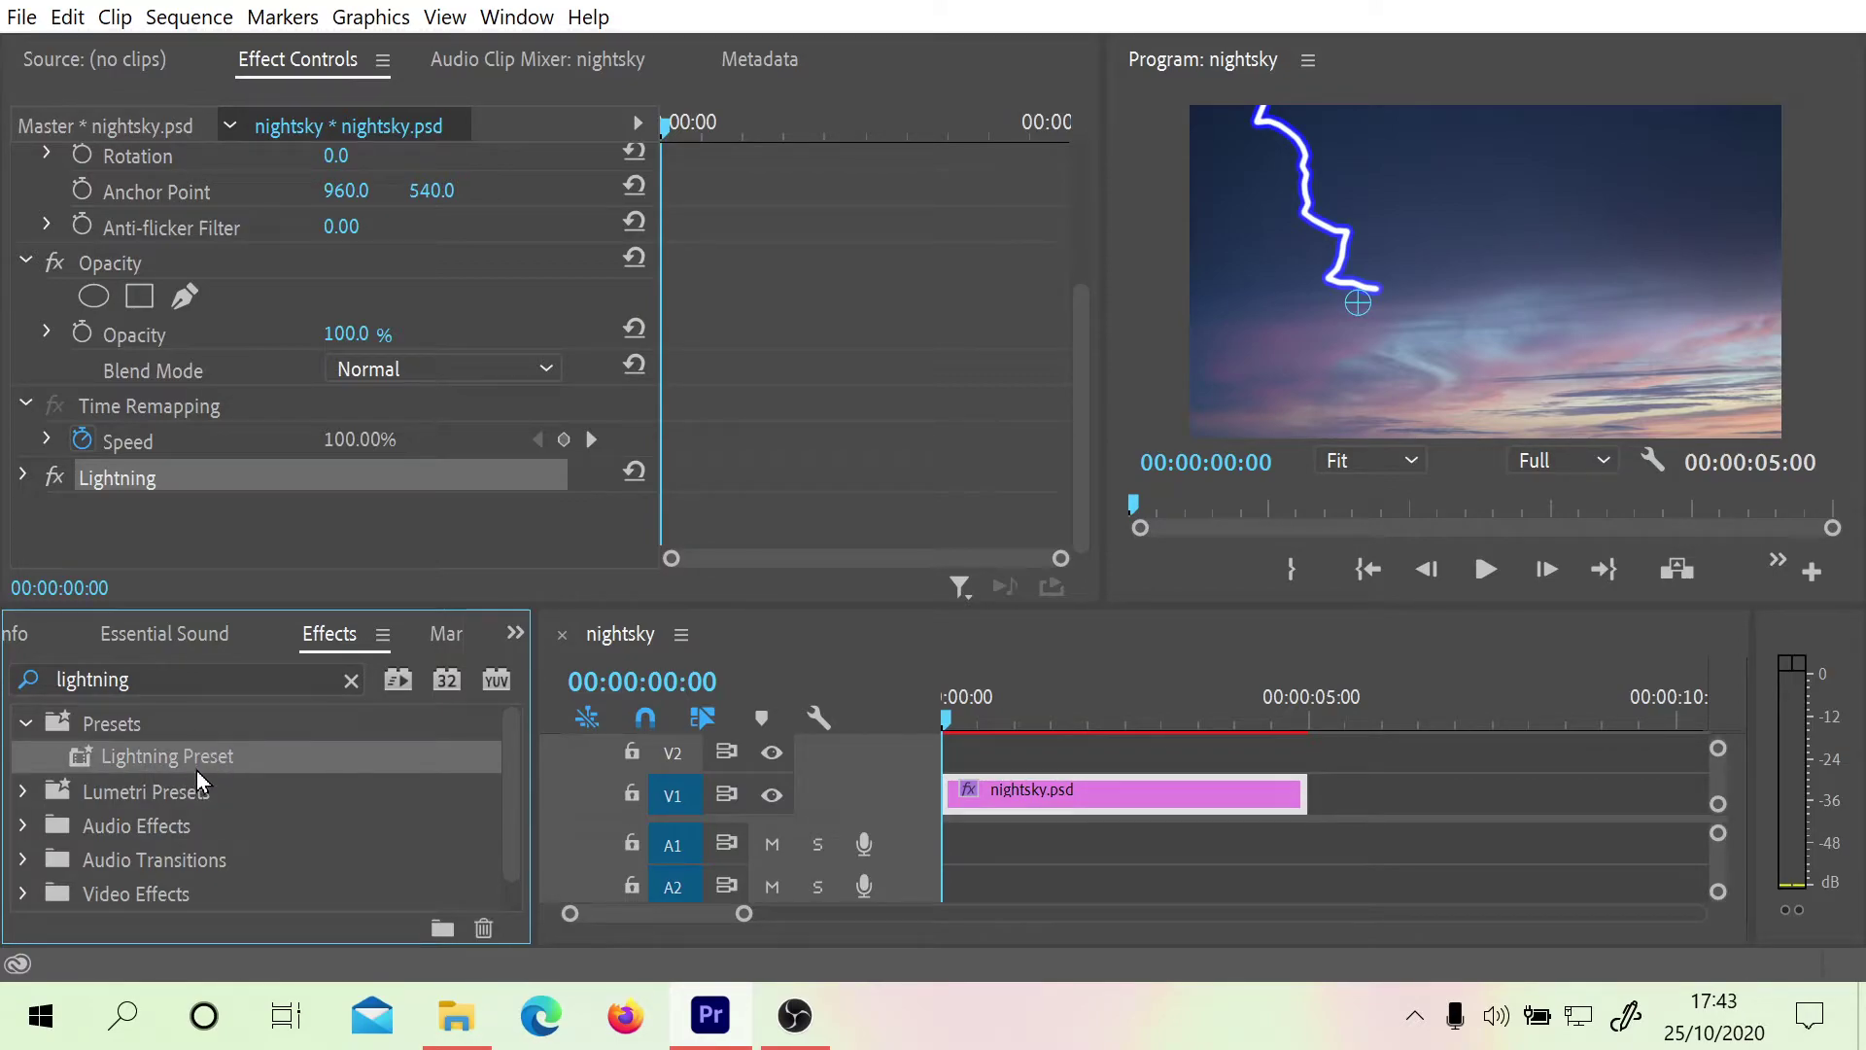
pyautogui.moveTo(196, 760); pyautogui.dragTo(163, 537)
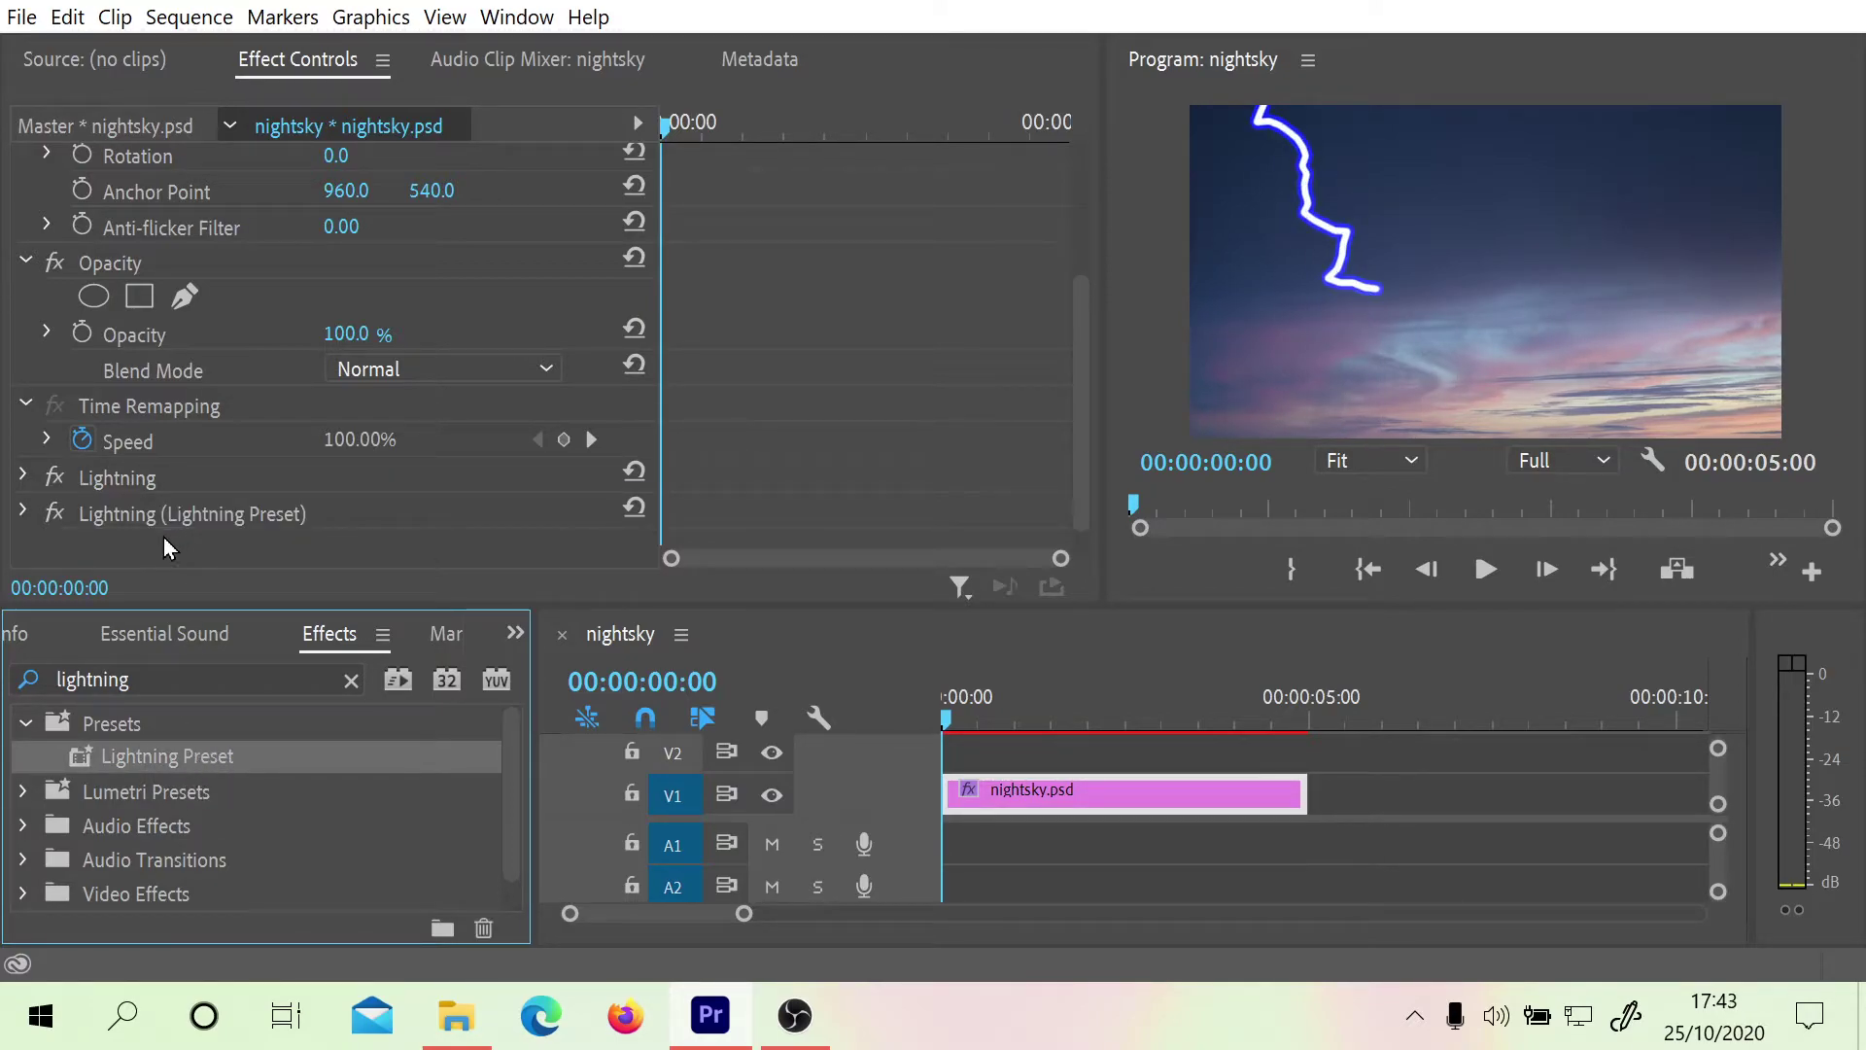
# Move the applied preset bolt's start point to about 562.8, 115.7 and end point to about 353.1, 975.3, and collapse its settings
pyautogui.click(167, 519)
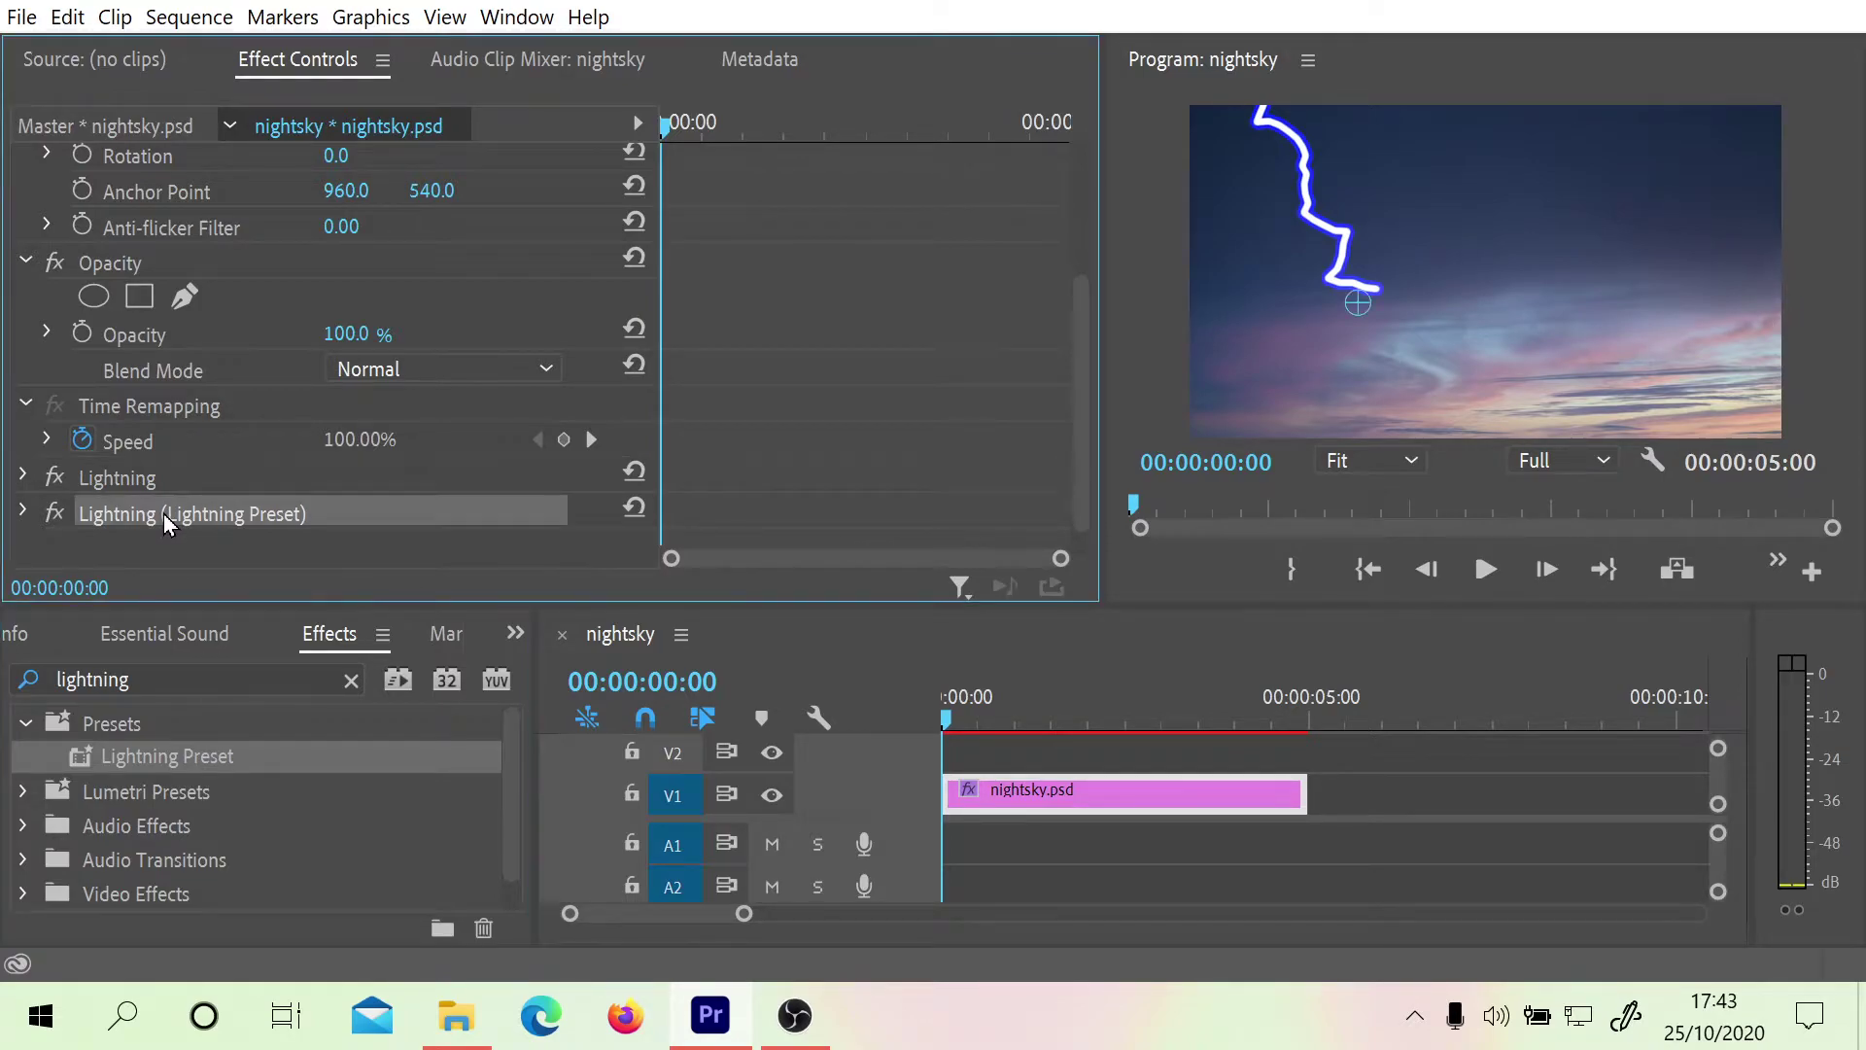
pyautogui.moveTo(1371, 307)
pyautogui.mouseDown()
pyautogui.moveTo(1447, 295)
pyautogui.moveTo(1554, 330)
pyautogui.moveTo(1526, 307)
pyautogui.mouseUp()
pyautogui.click(21, 509)
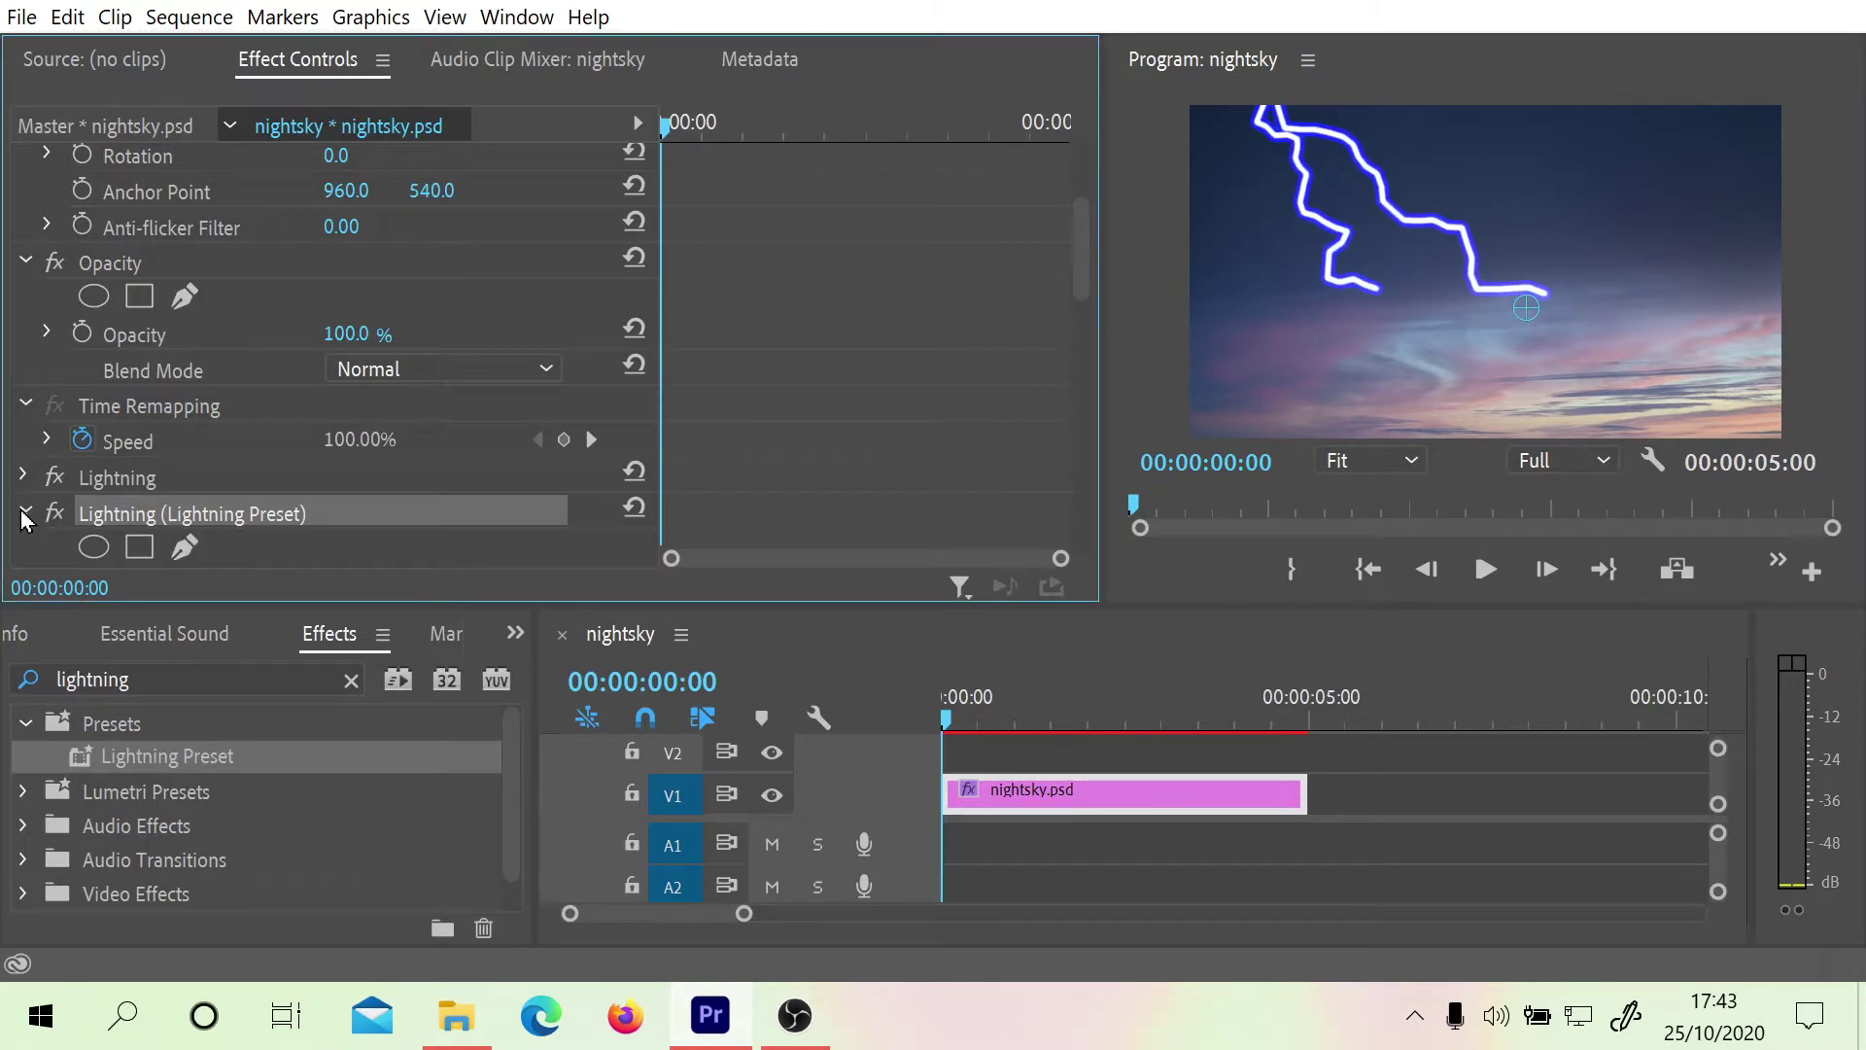
pyautogui.moveTo(1076, 249); pyautogui.dragTo(1077, 319)
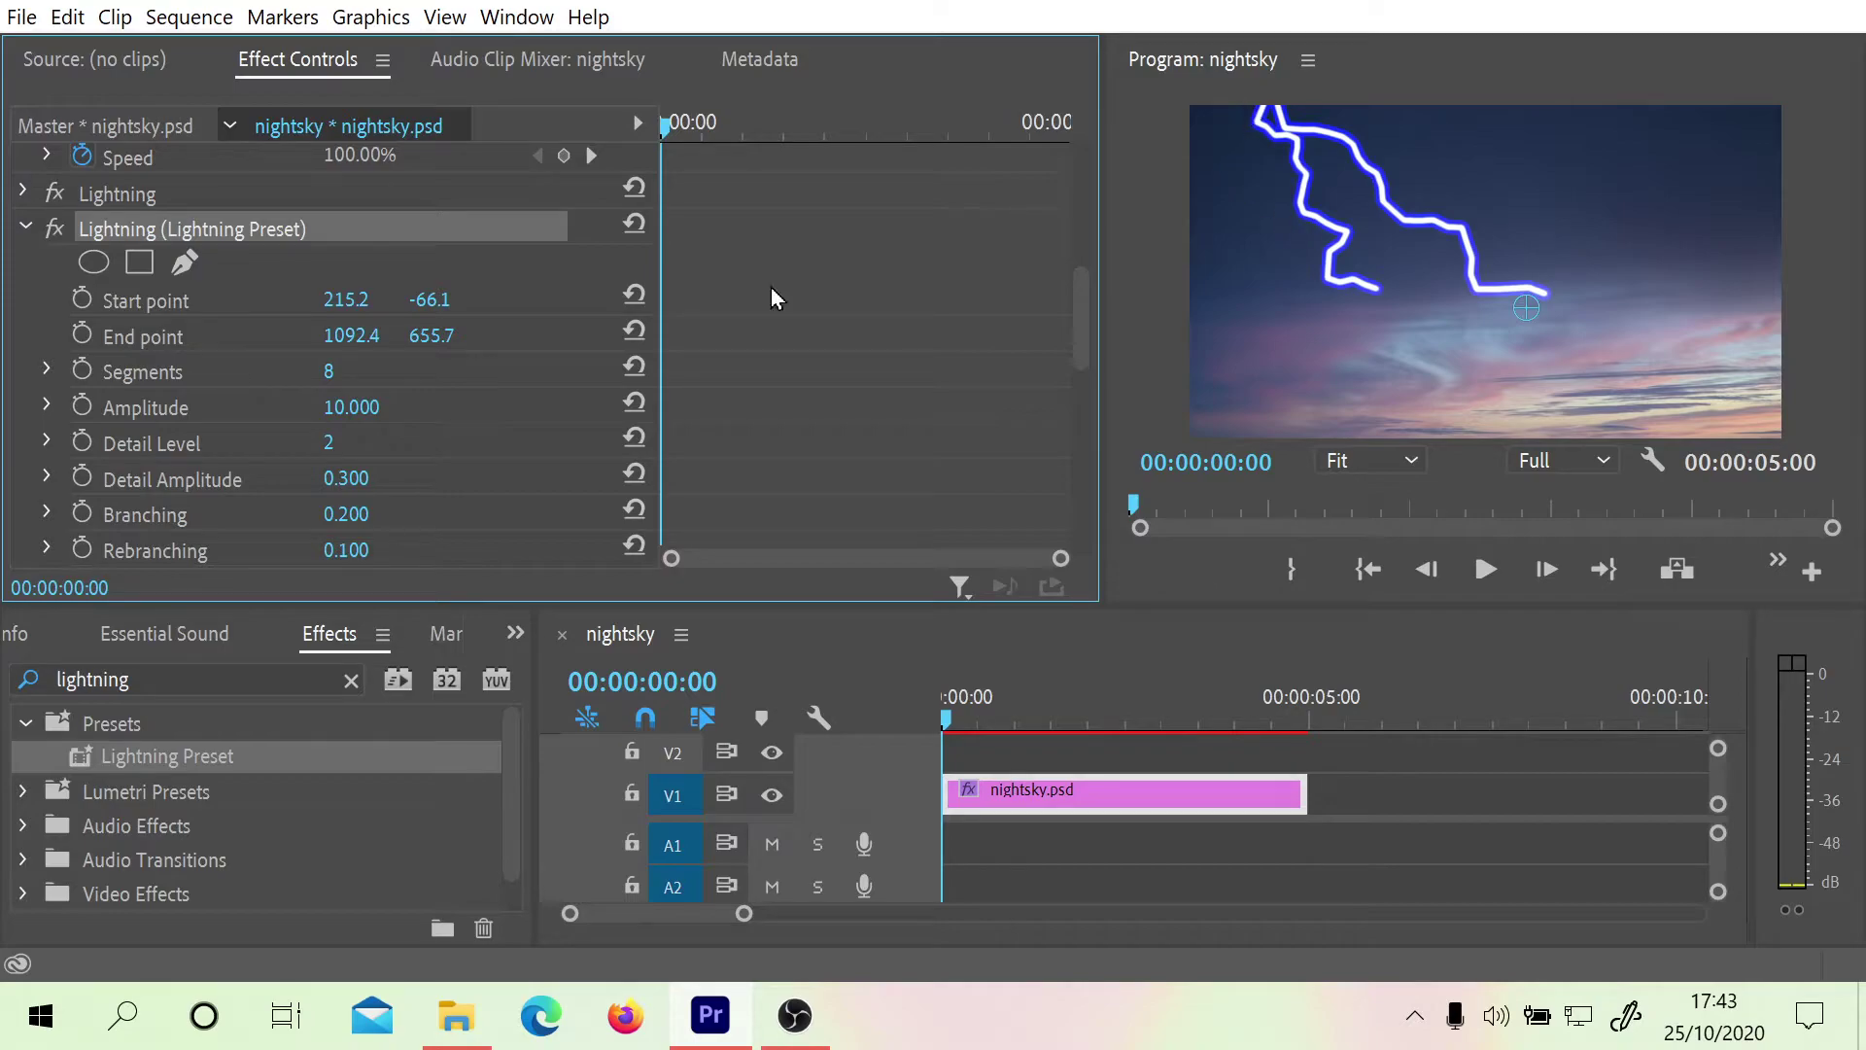
pyautogui.moveTo(430, 301); pyautogui.dragTo(595, 301)
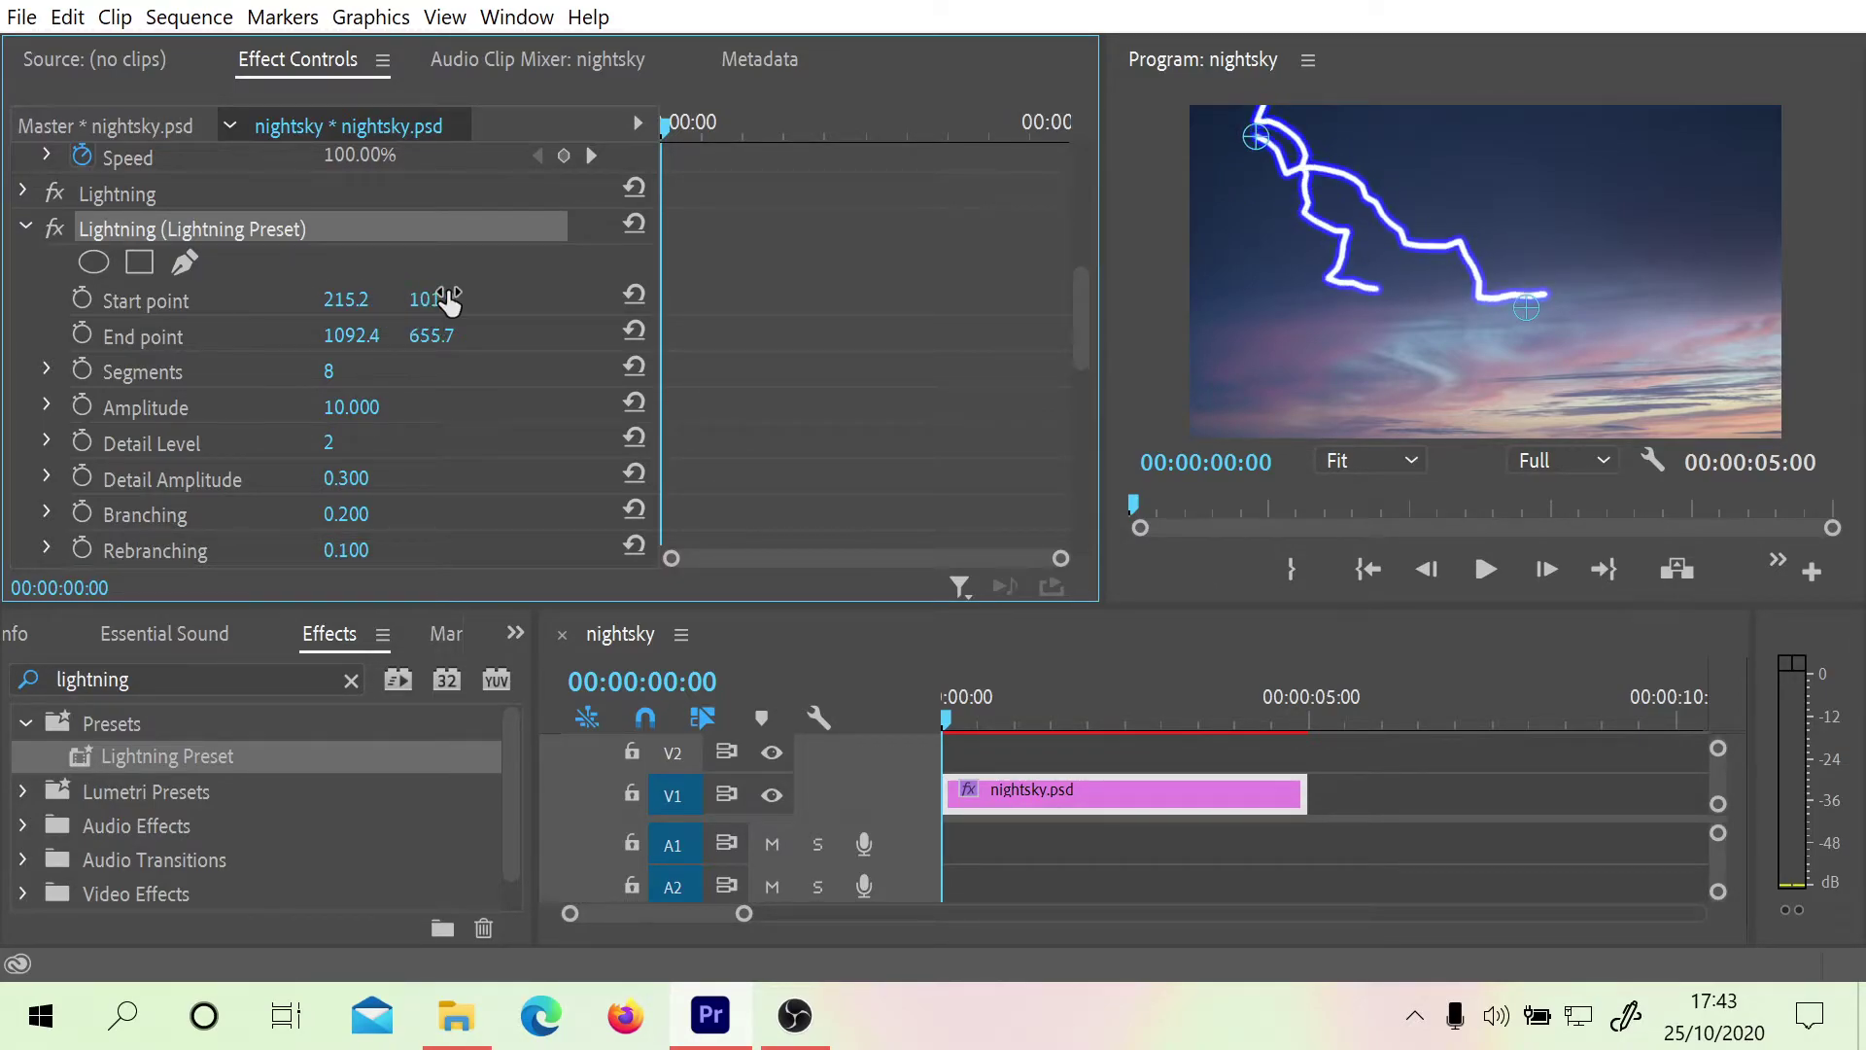
pyautogui.moveTo(1254, 134); pyautogui.dragTo(1511, 161)
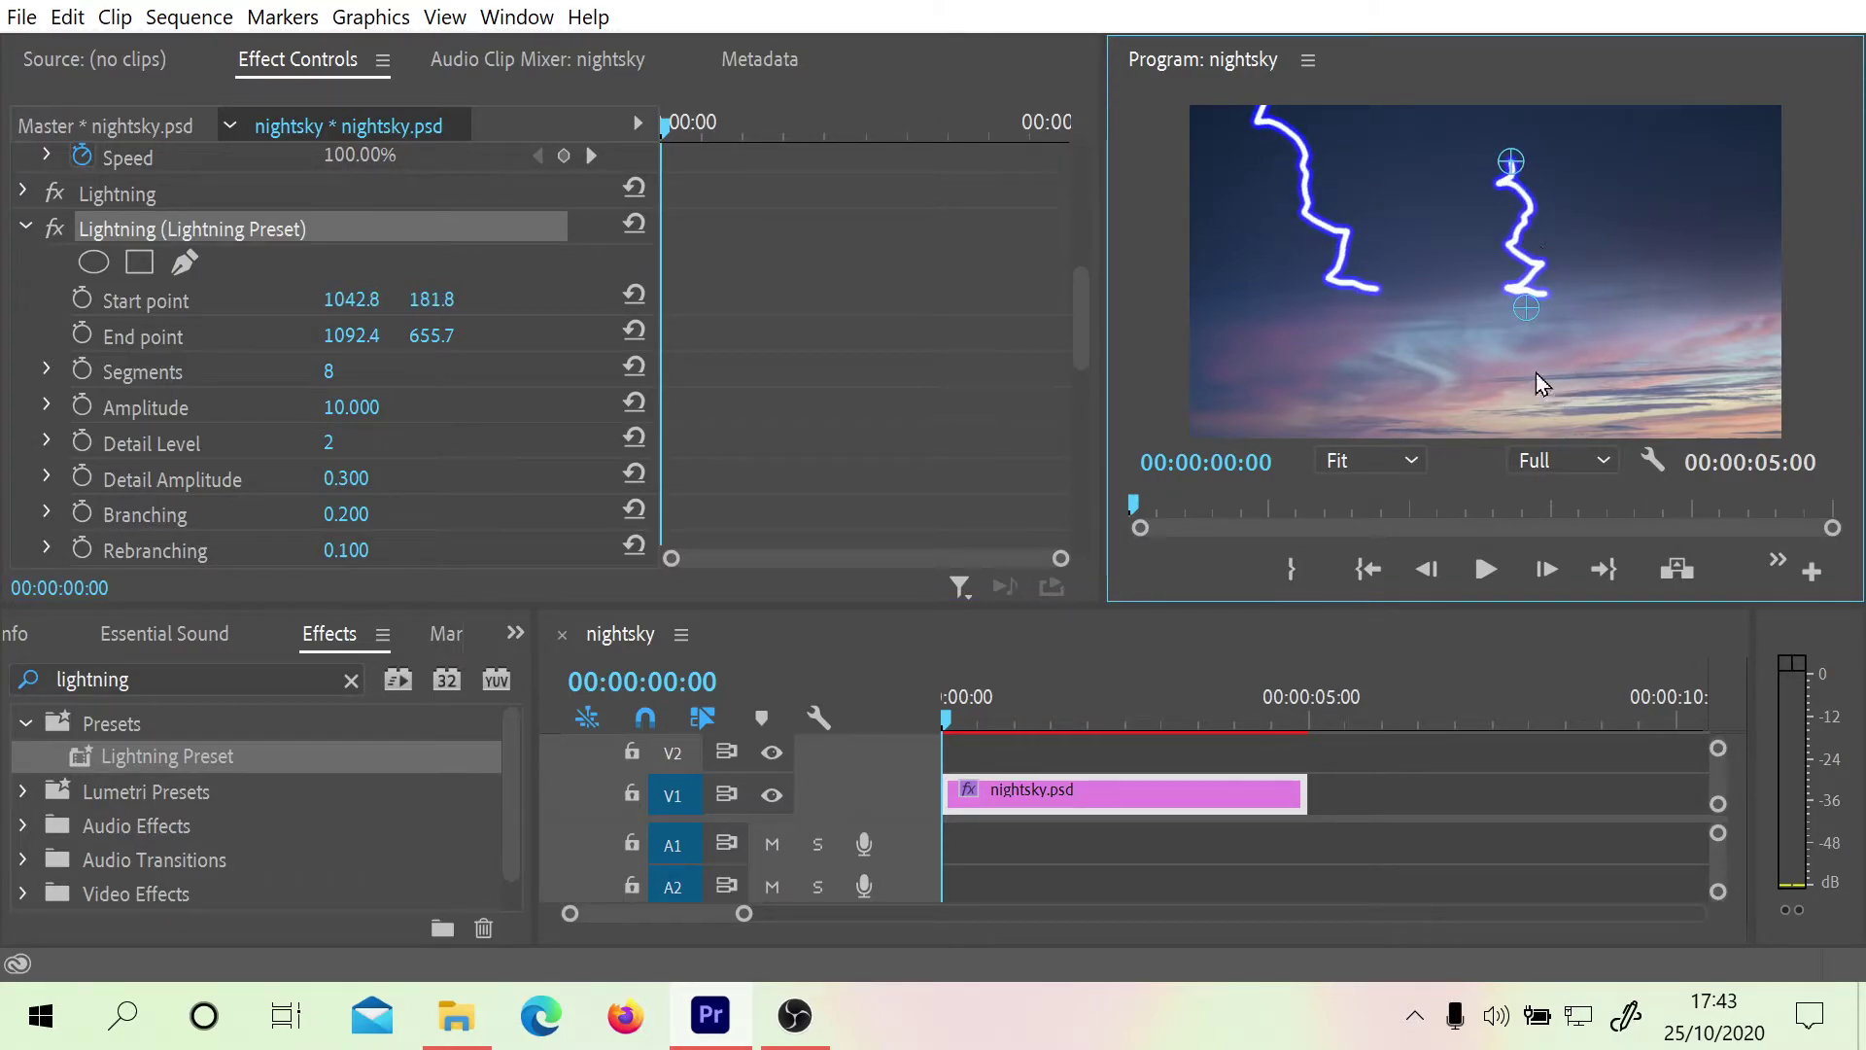
pyautogui.moveTo(1526, 305); pyautogui.dragTo(1247, 361)
pyautogui.moveTo(1512, 161); pyautogui.dragTo(1363, 142)
pyautogui.moveTo(1248, 361); pyautogui.dragTo(1301, 419)
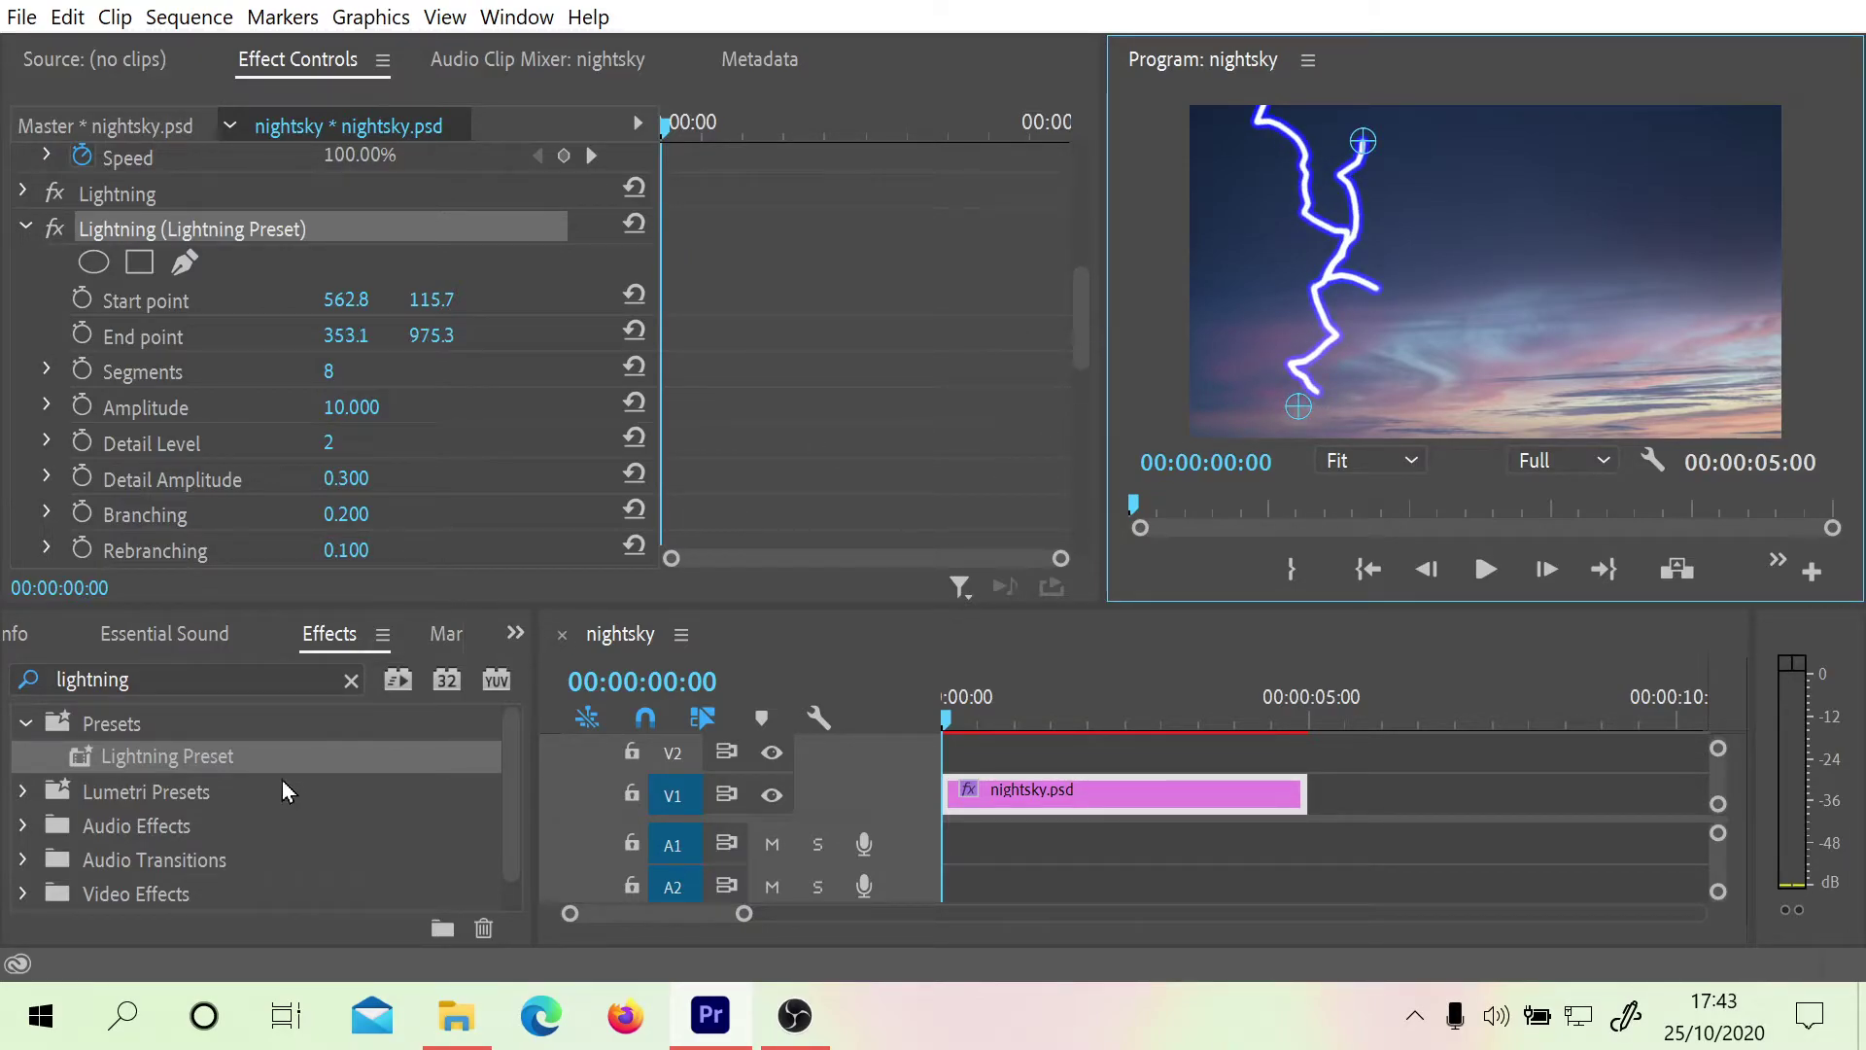
pyautogui.click(26, 227)
# Apply Lightning Preset to the nightsky.psd clip again beneath the existing Lightning effects and expand the new copy's settings
pyautogui.moveTo(155, 755); pyautogui.dragTo(145, 533)
pyautogui.click(23, 516)
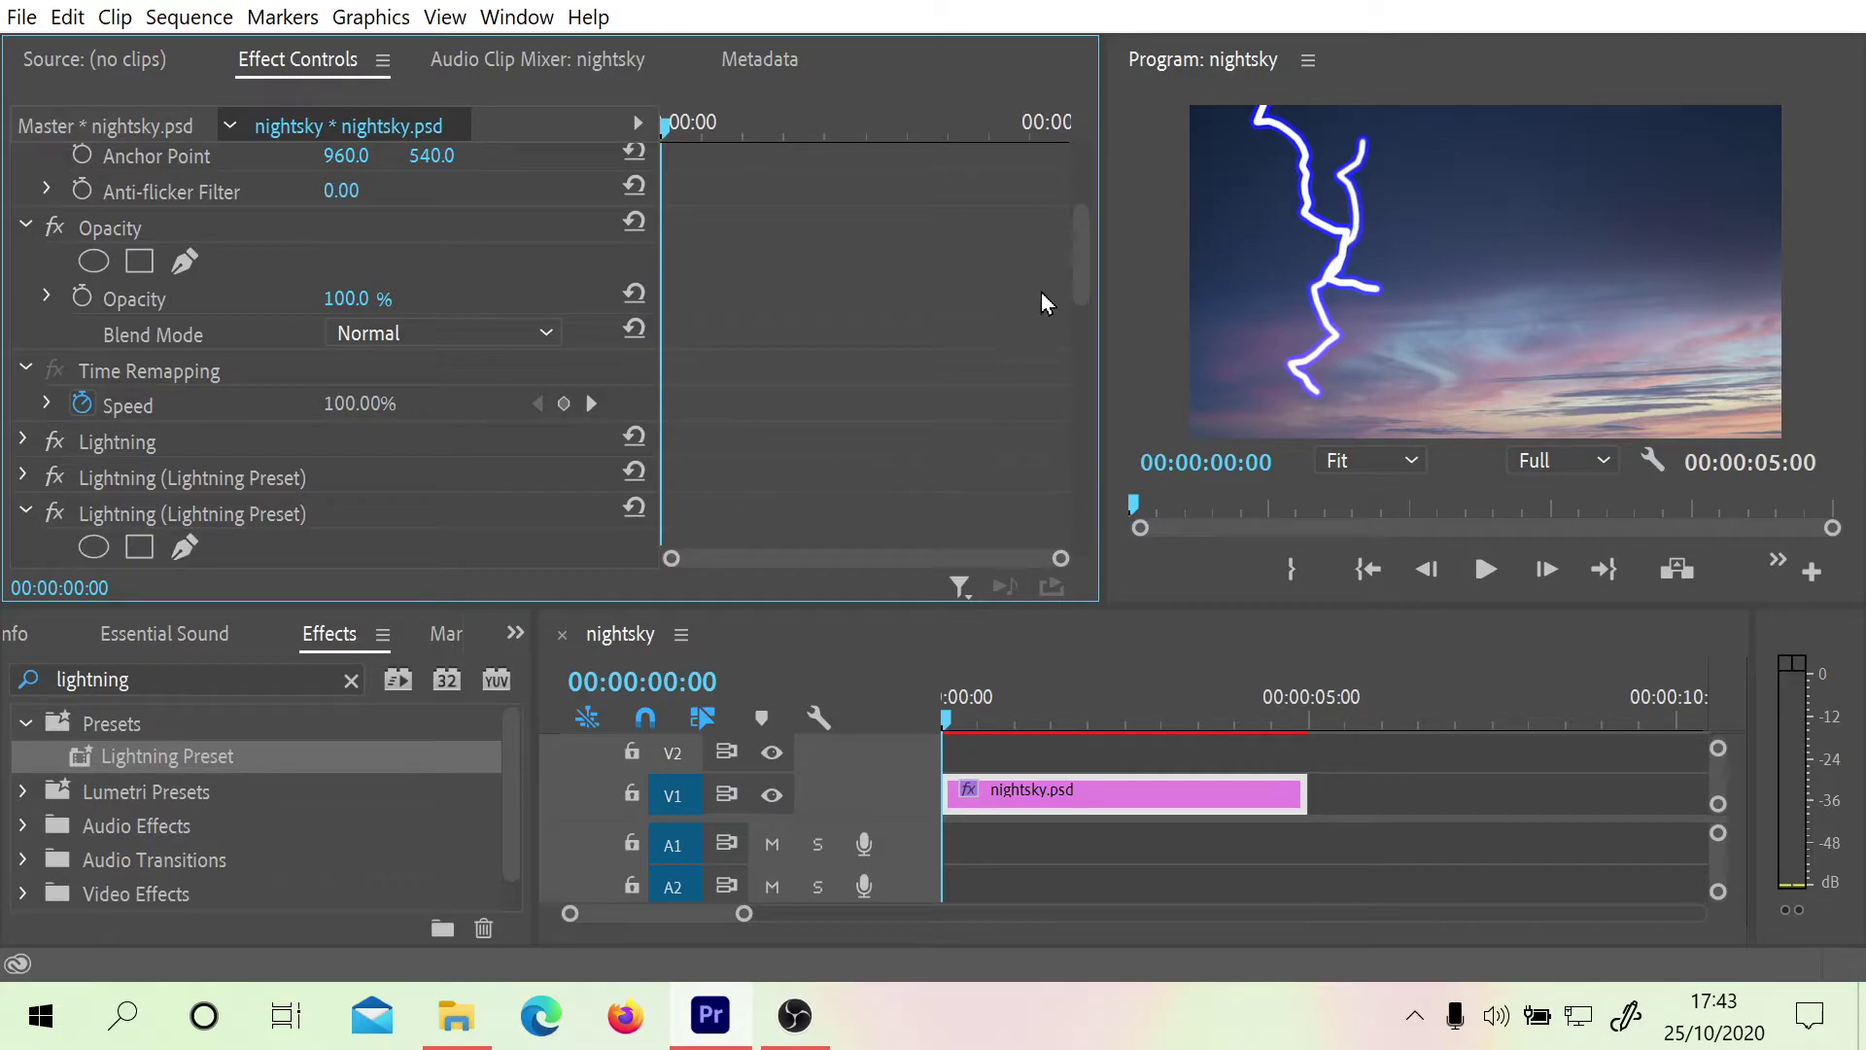
pyautogui.moveTo(1077, 265); pyautogui.dragTo(1077, 317)
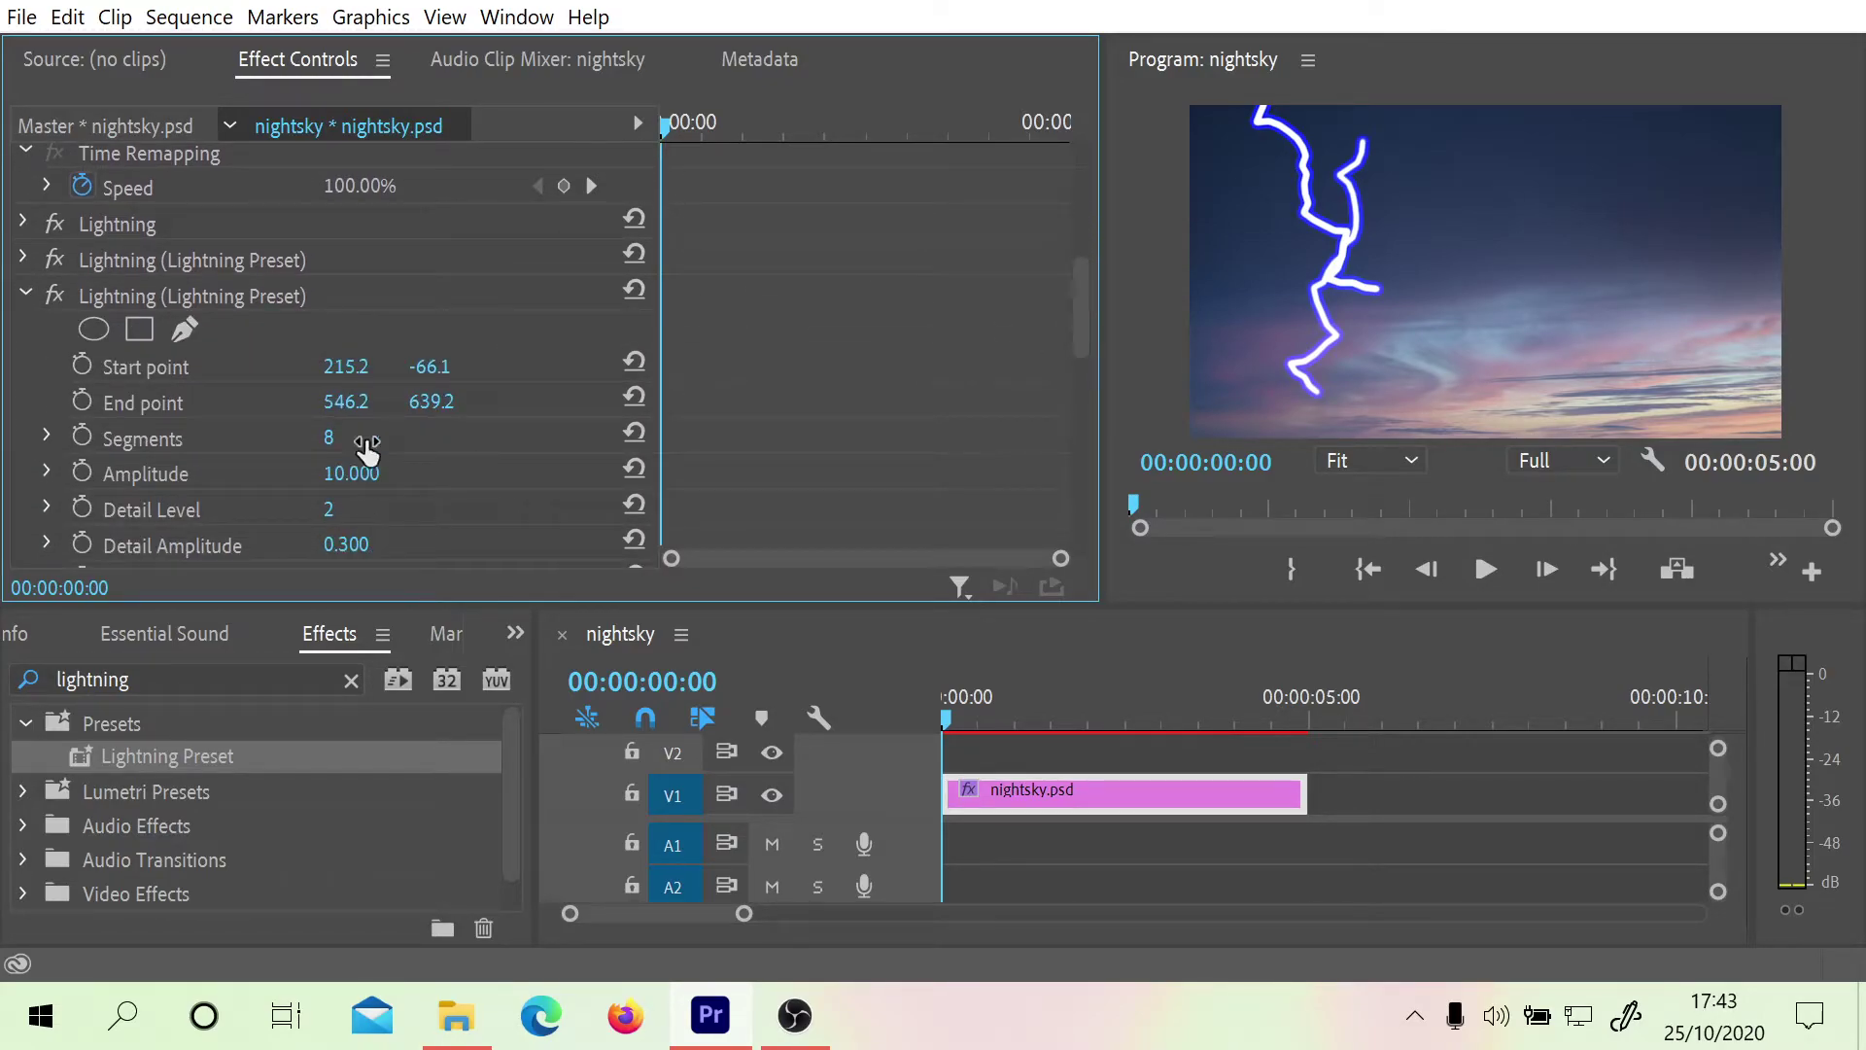
# Move the third bolt's start point to about 1423.4, 66.1 and its end point to about 71.7, 843.1
pyautogui.moveTo(430, 366)
pyautogui.mouseDown()
pyautogui.moveTo(680, 366)
pyautogui.moveTo(407, 369)
pyautogui.mouseUp()
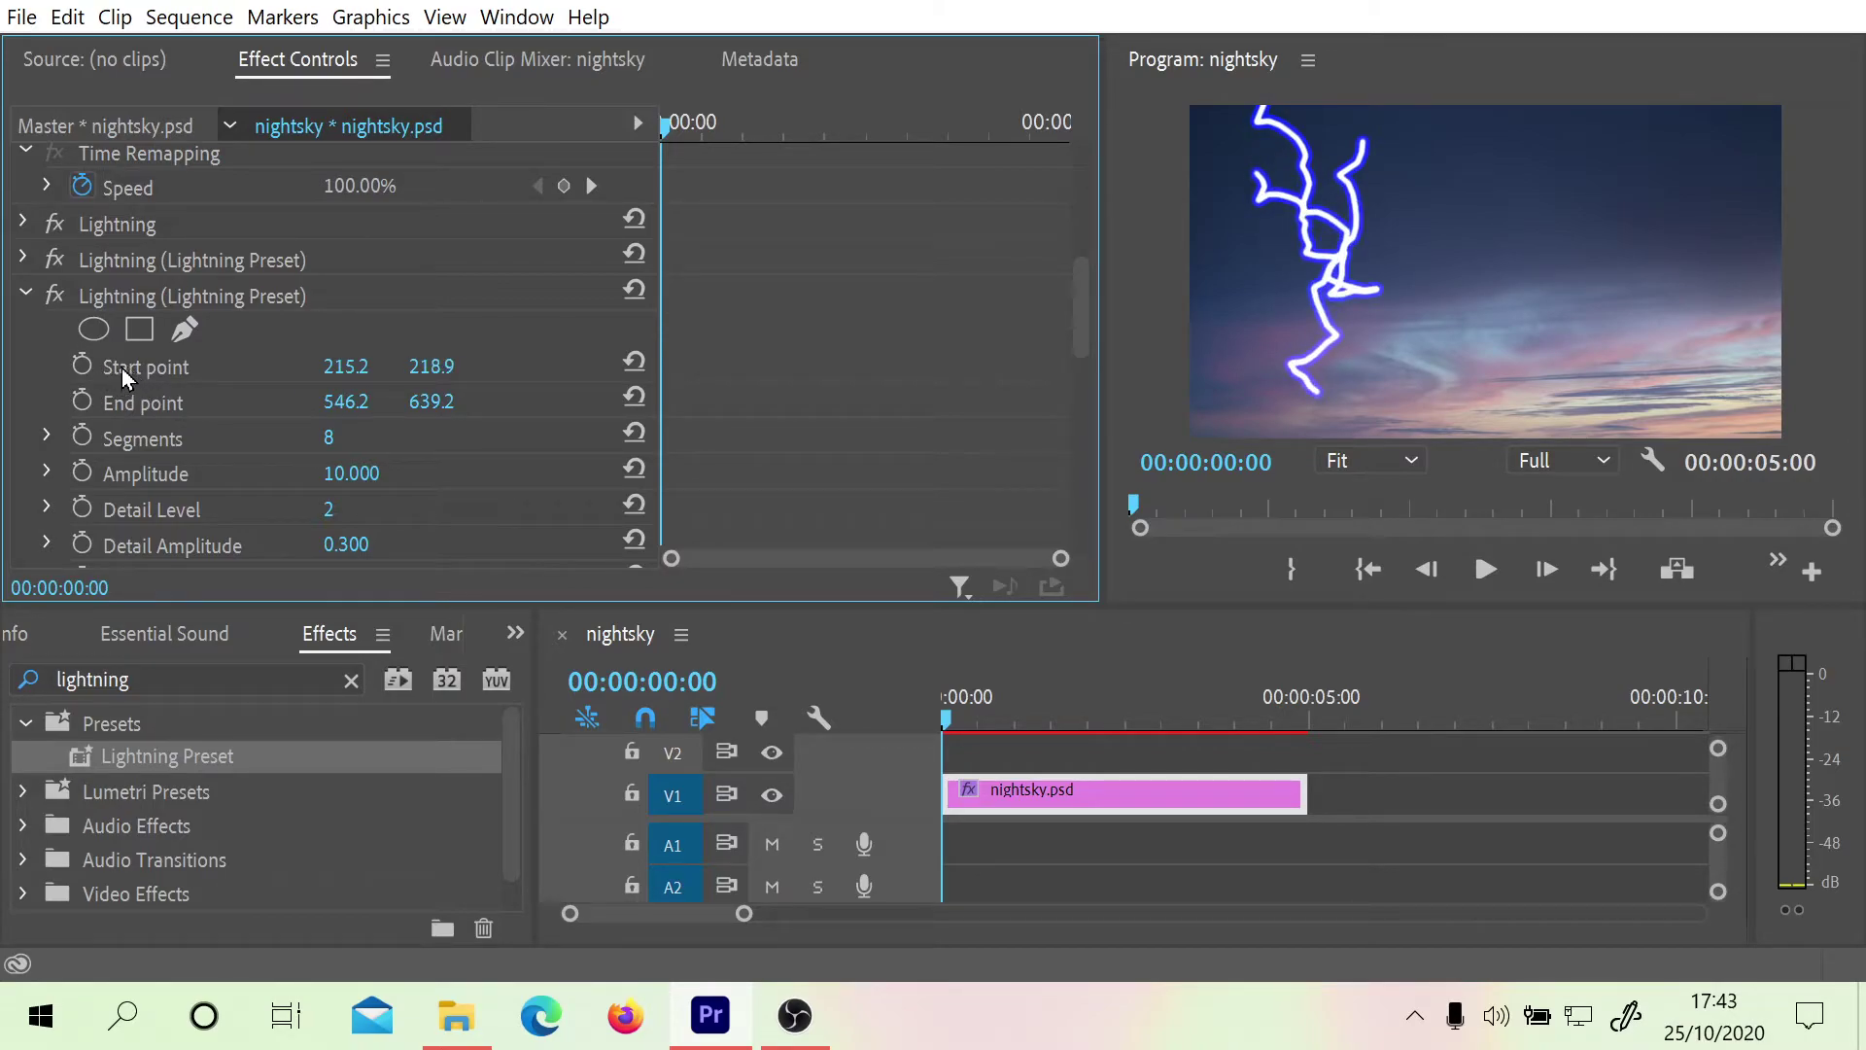
pyautogui.click(127, 298)
pyautogui.moveTo(1257, 174); pyautogui.dragTo(1414, 118)
pyautogui.moveTo(1262, 173); pyautogui.dragTo(1637, 162)
pyautogui.moveTo(1359, 304); pyautogui.dragTo(1212, 367)
pyautogui.moveTo(1641, 170); pyautogui.dragTo(1633, 139)
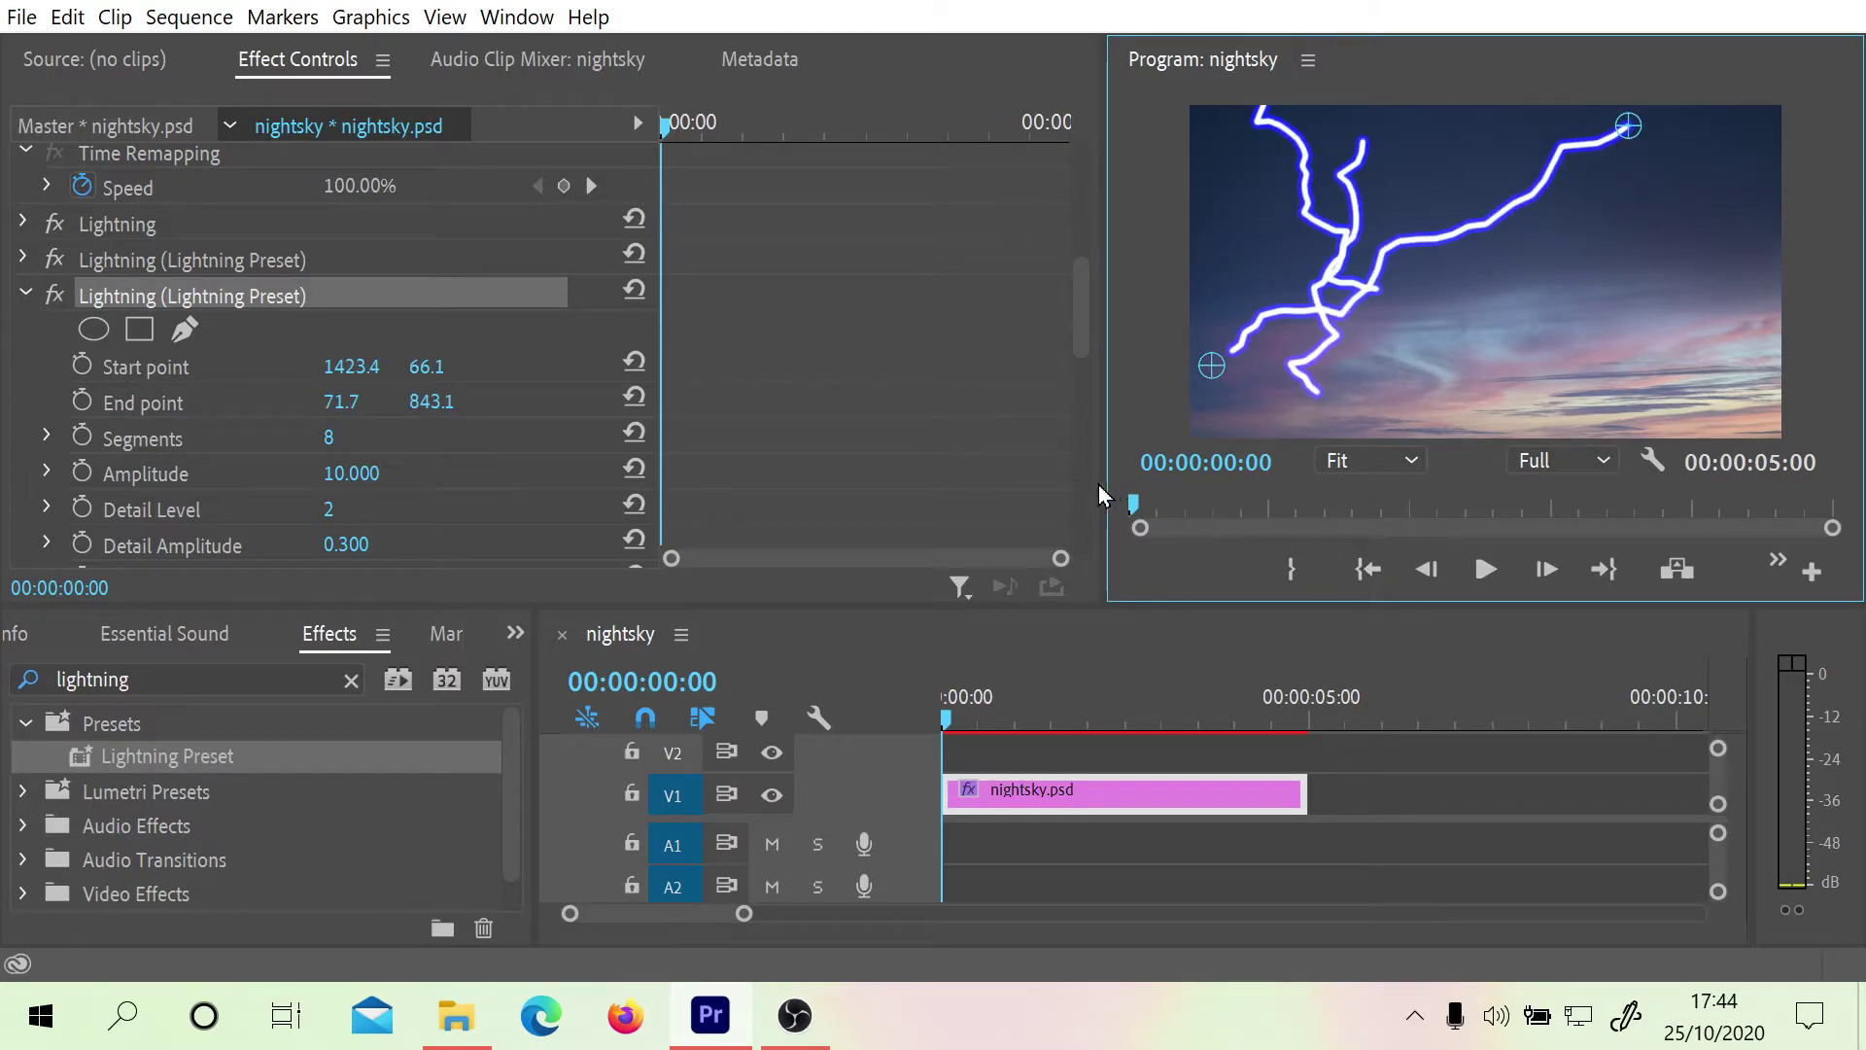
# Preview the three lightning bolts together from the sequence start, restarting playback once and stopping it partway
pyautogui.moveTo(1244, 495); pyautogui.dragTo(1072, 487)
pyautogui.click(1484, 574)
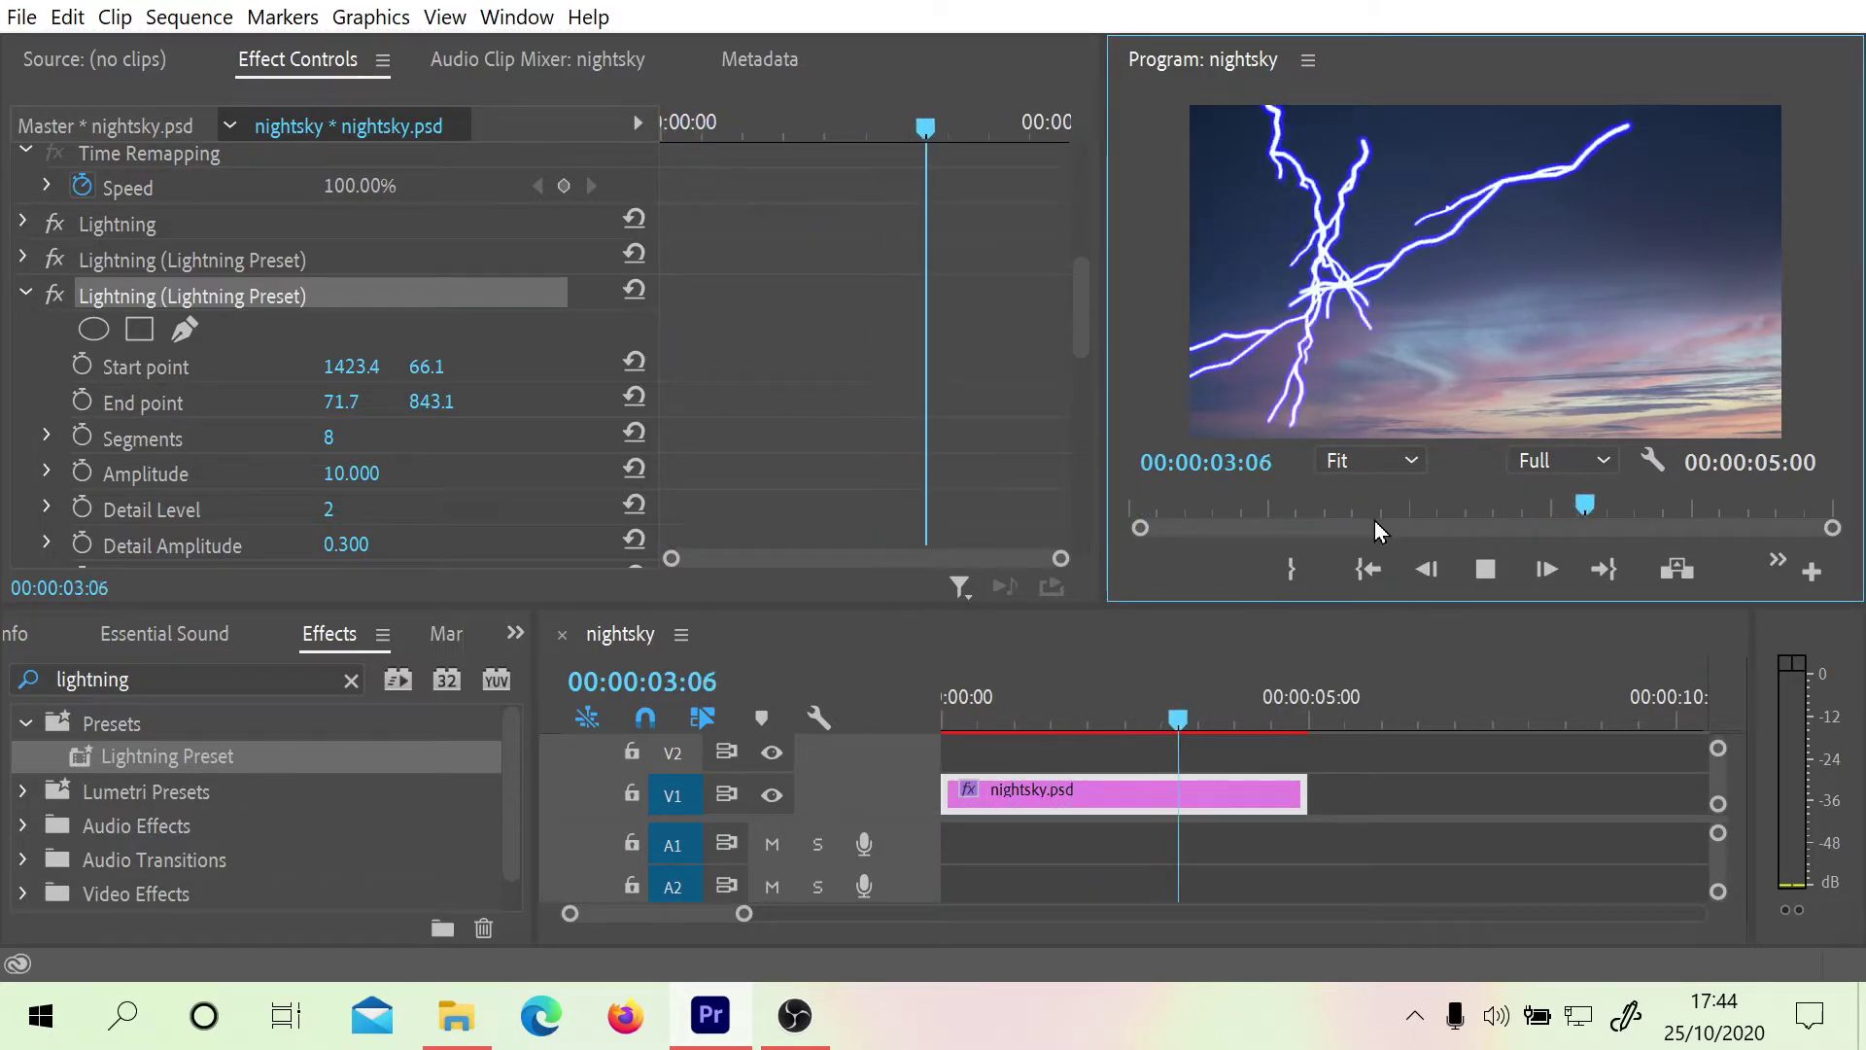
pyautogui.moveTo(1264, 505); pyautogui.dragTo(1116, 486)
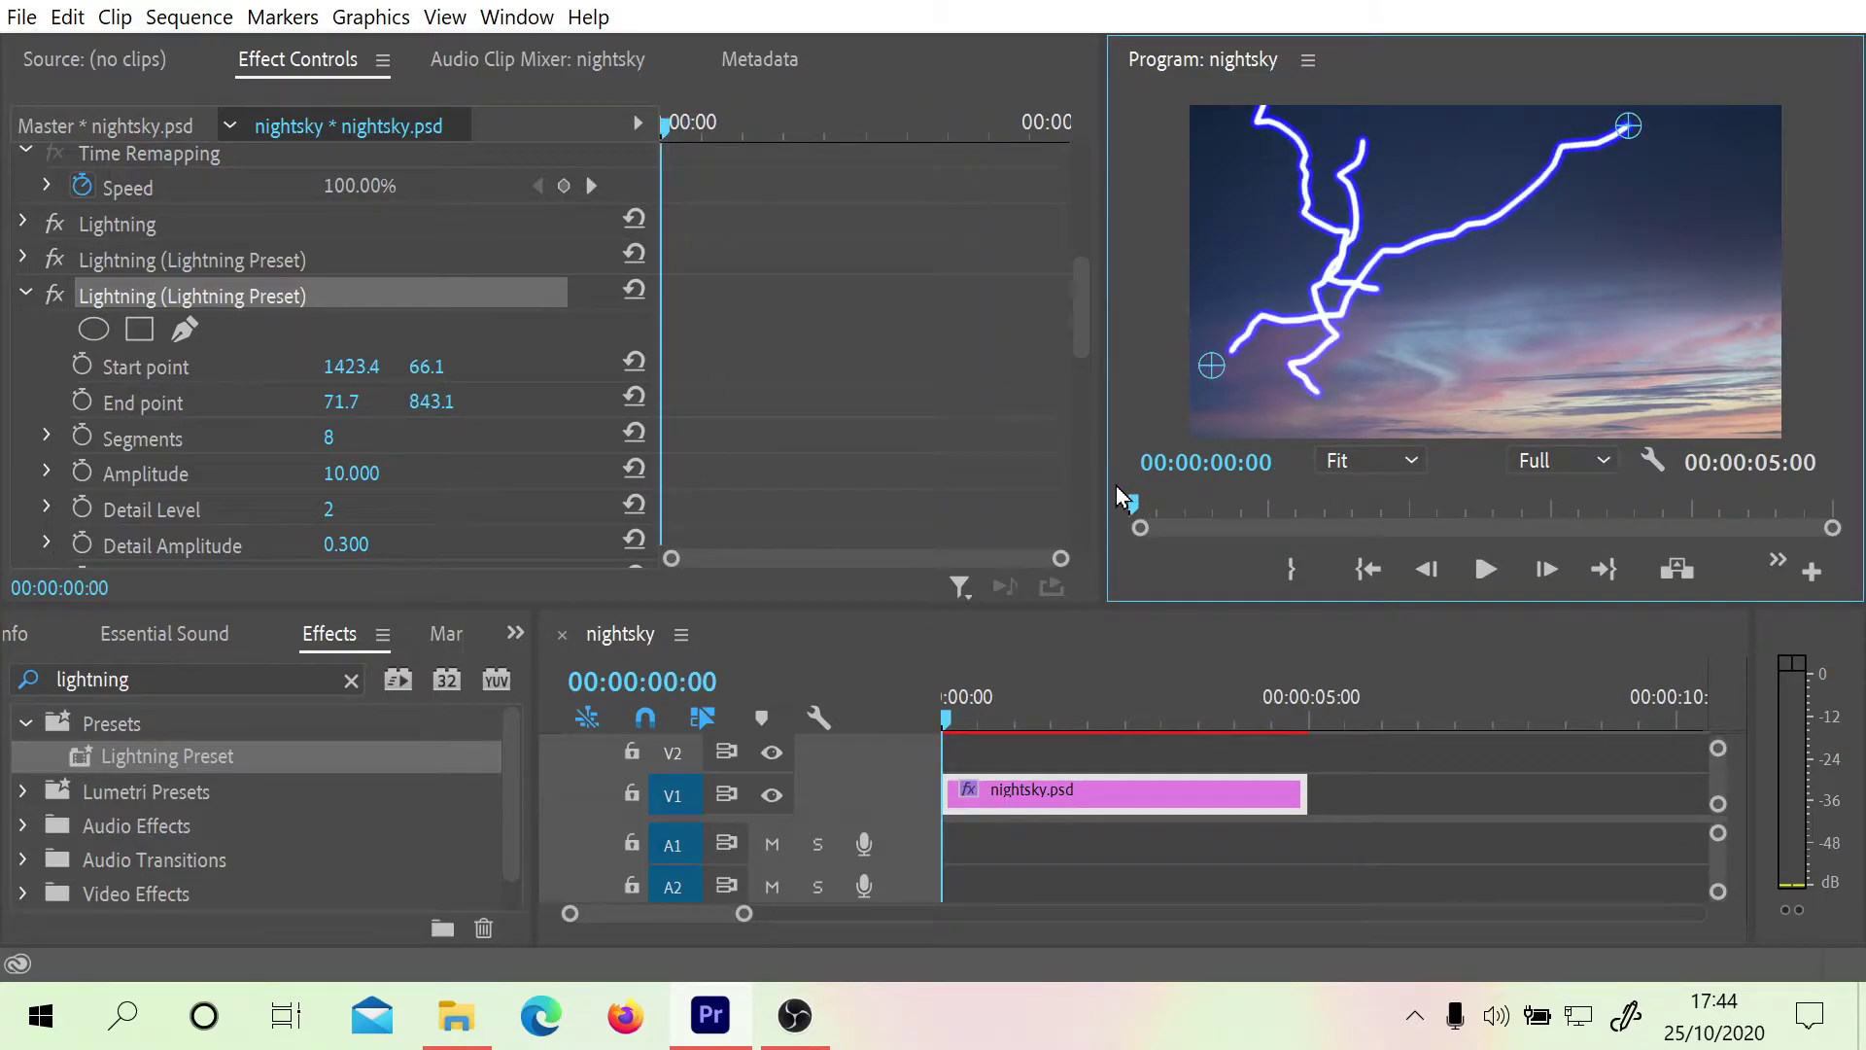
pyautogui.click(1481, 571)
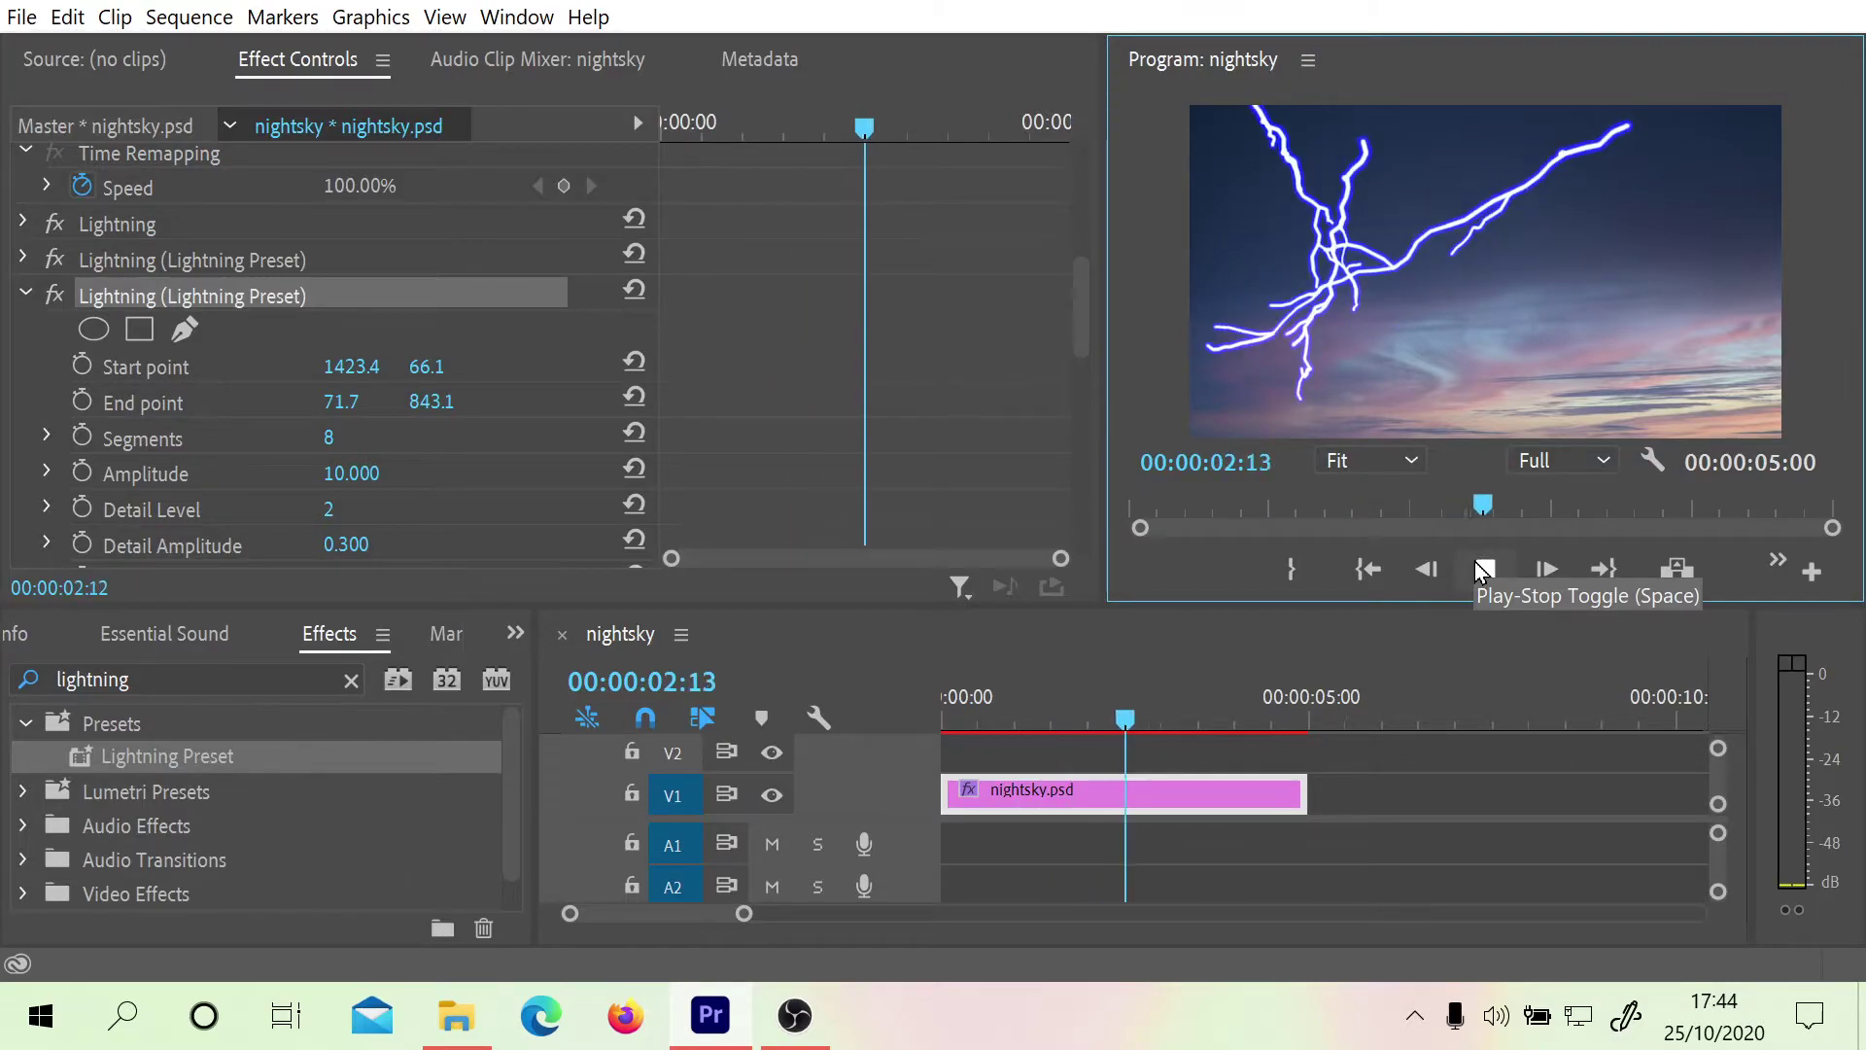
pyautogui.click(1476, 564)
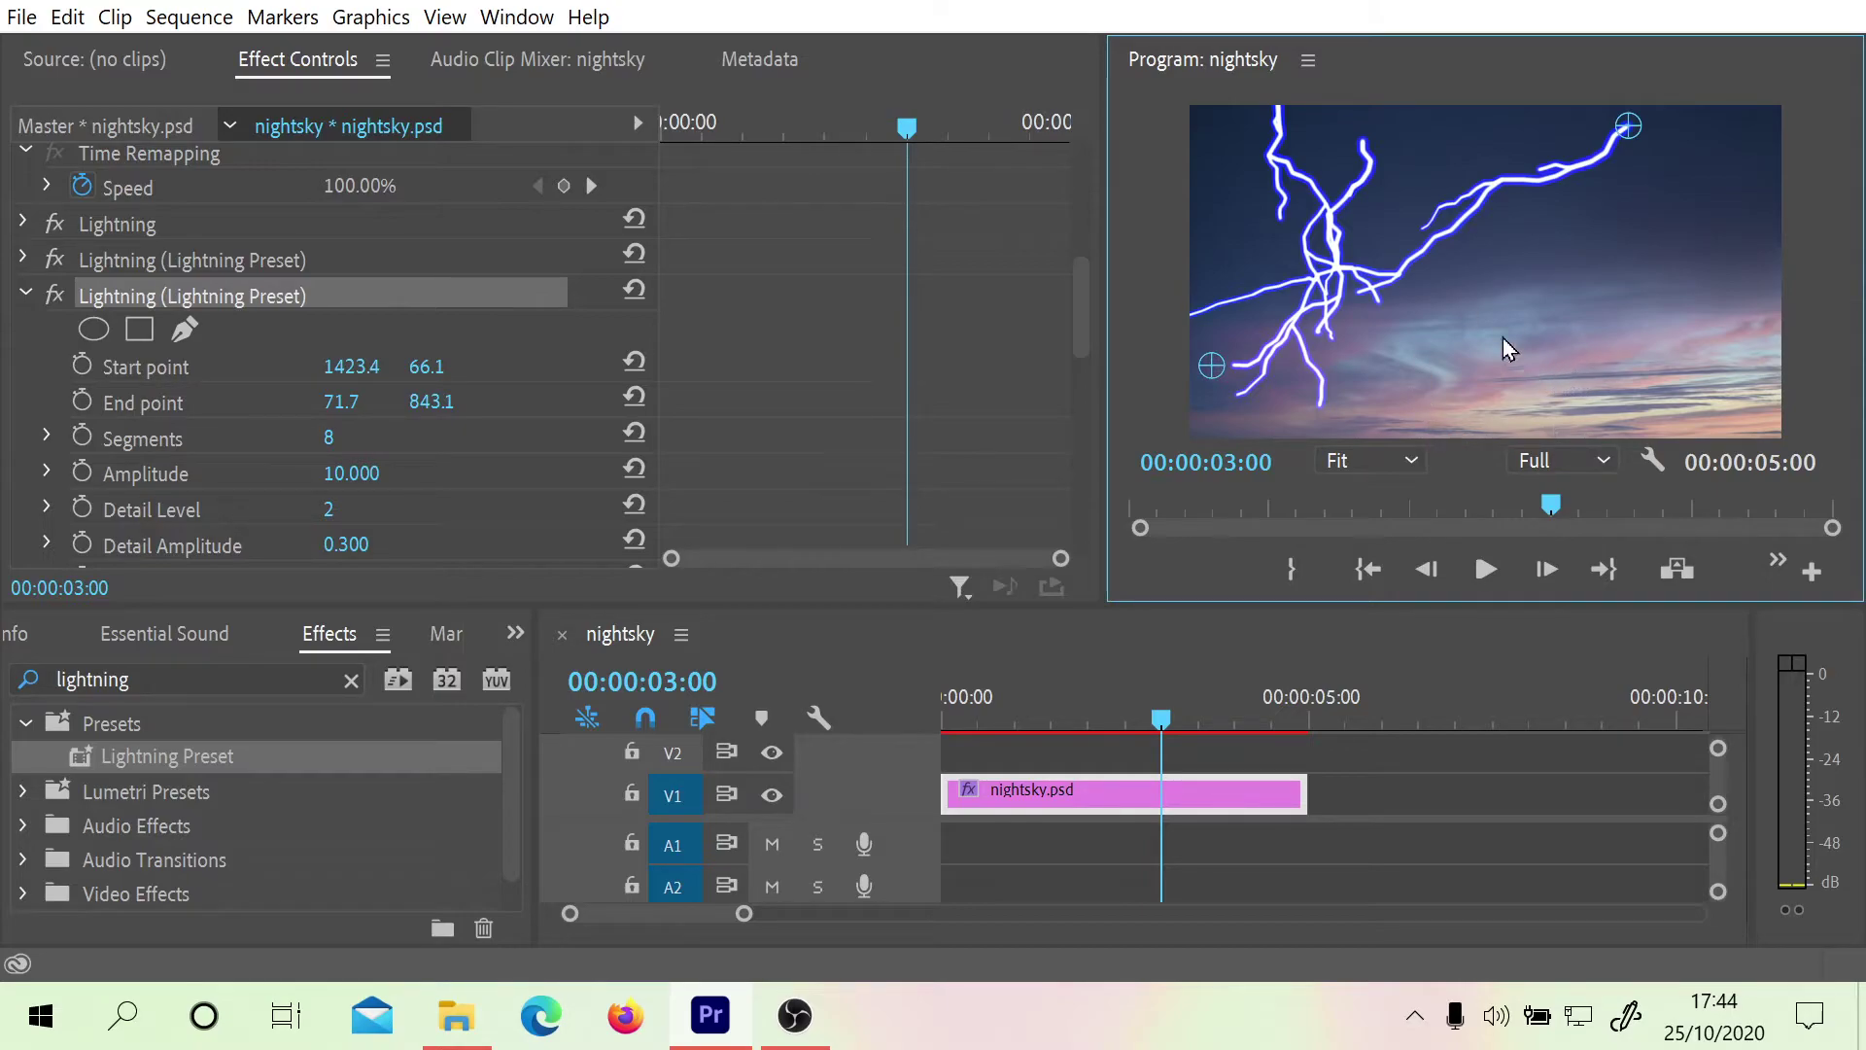
# Collapse the third Lightning effect and the Time Remapping settings, and return the playhead to the sequence start
pyautogui.click(23, 293)
pyautogui.moveTo(1091, 414); pyautogui.dragTo(1071, 213)
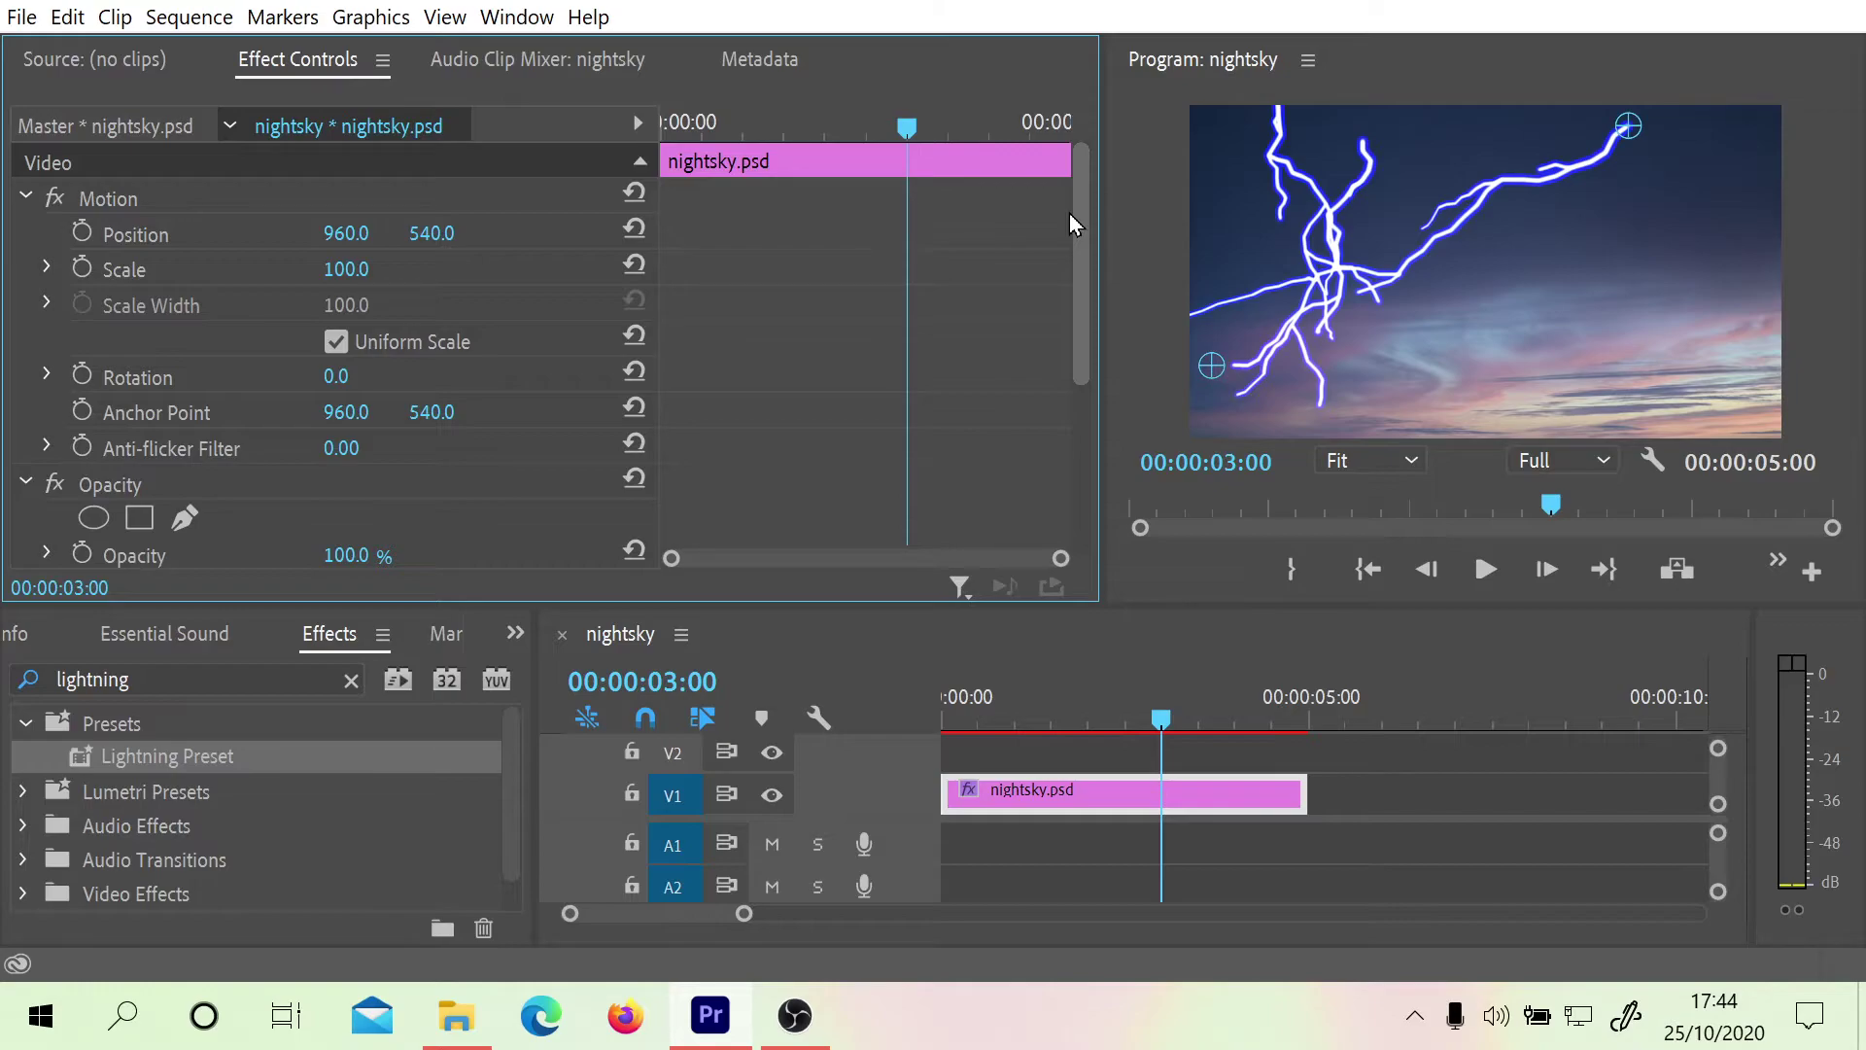
pyautogui.moveTo(1351, 501); pyautogui.dragTo(1089, 502)
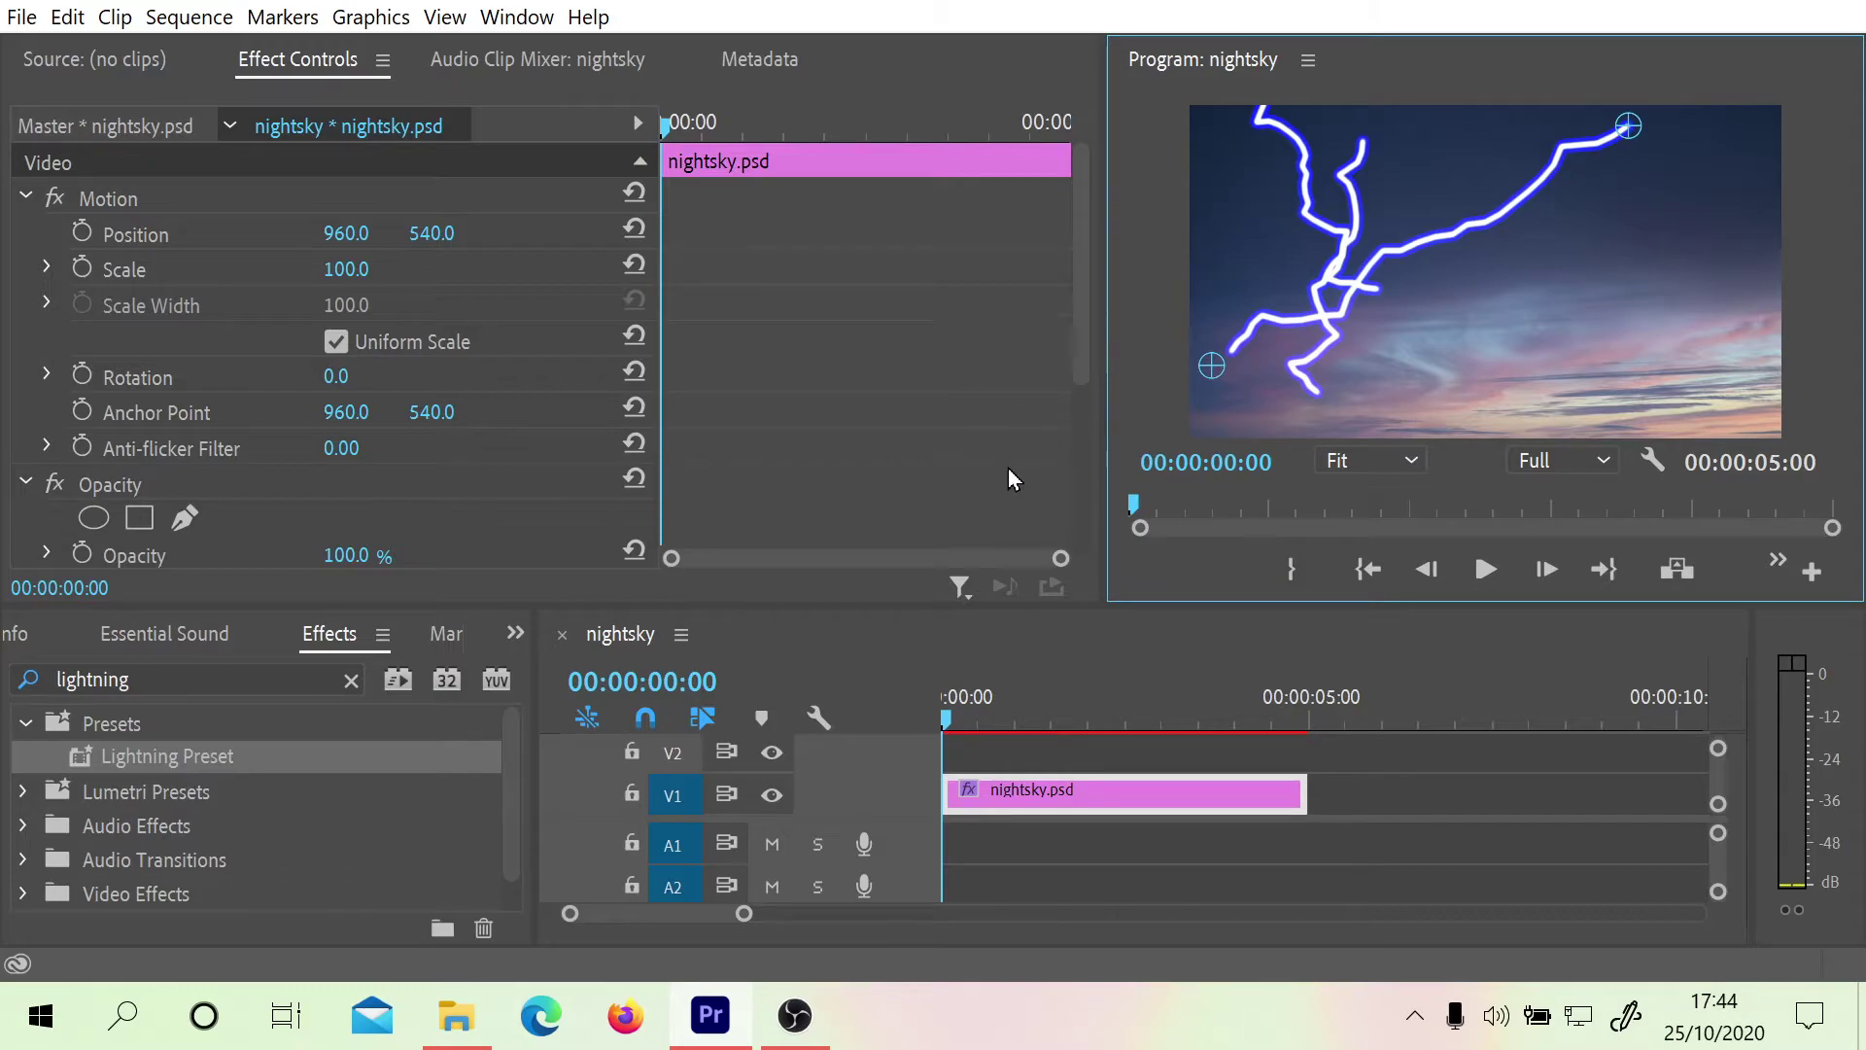
pyautogui.moveTo(1159, 498); pyautogui.dragTo(1006, 449)
pyautogui.moveTo(1080, 277); pyautogui.dragTo(1077, 481)
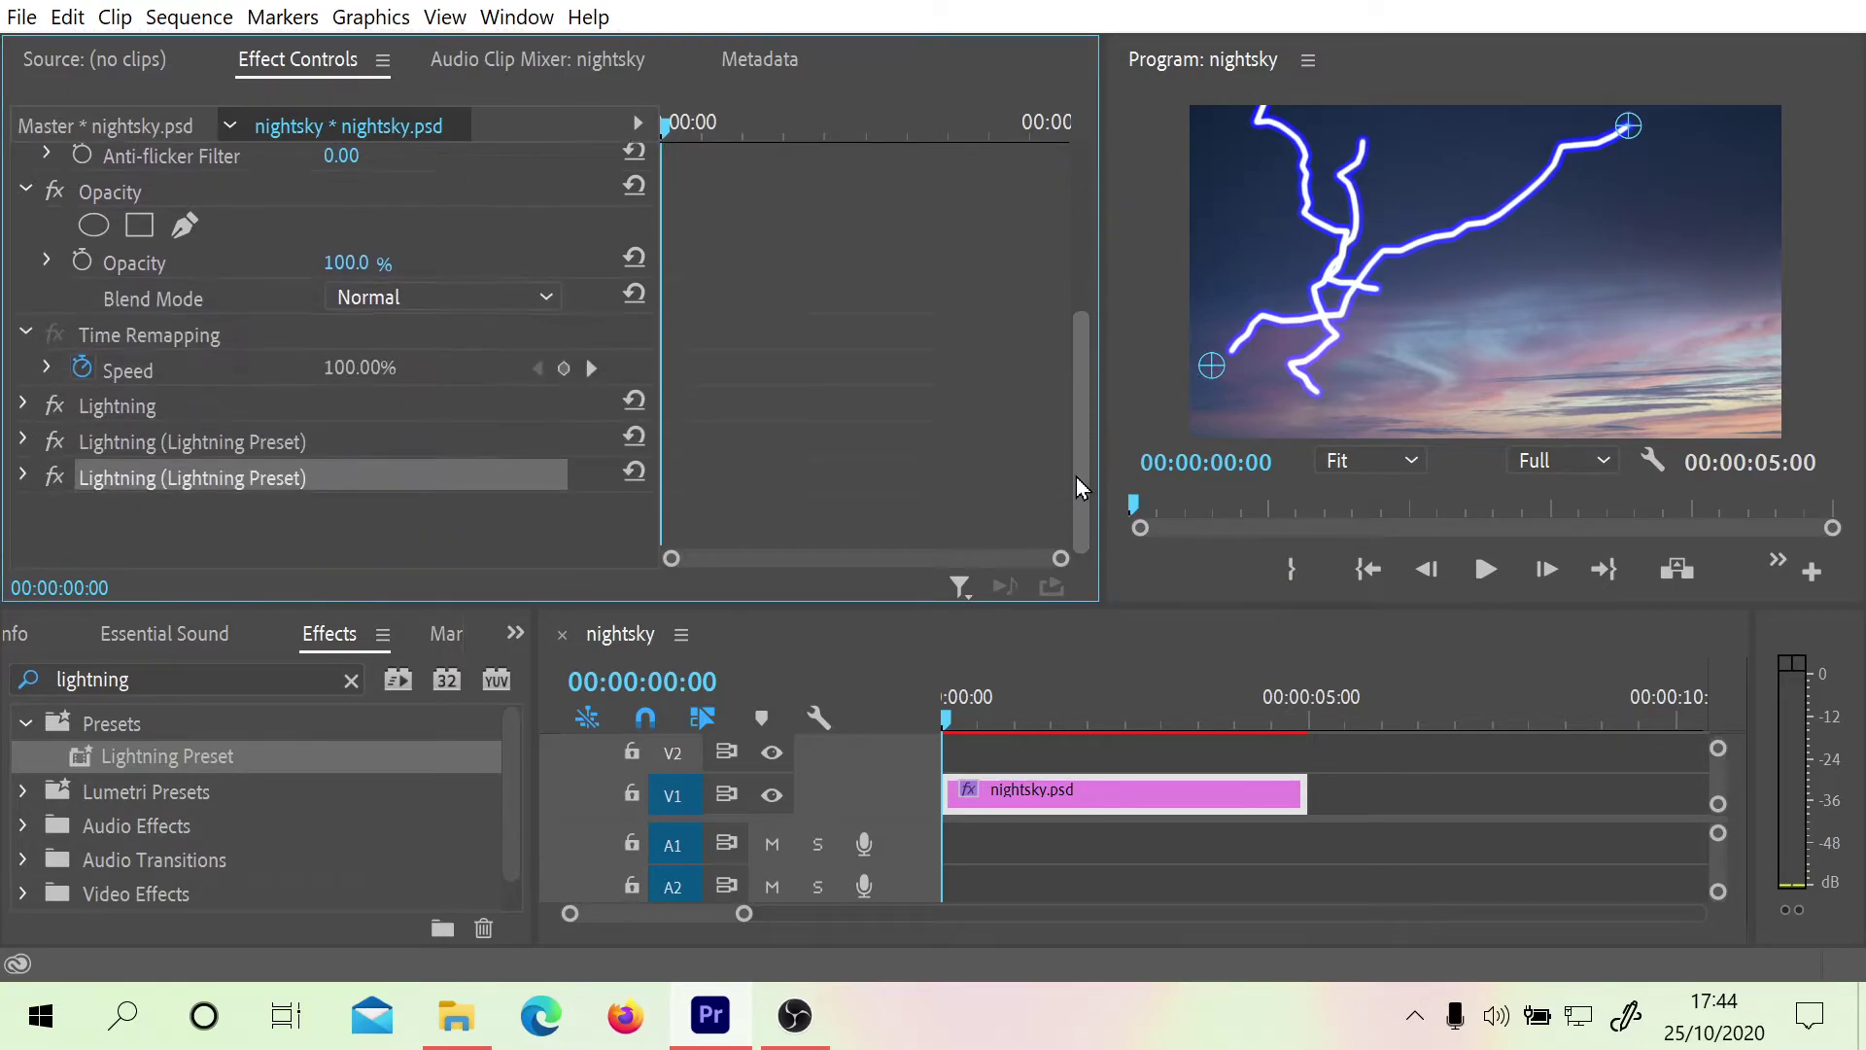
pyautogui.click(26, 337)
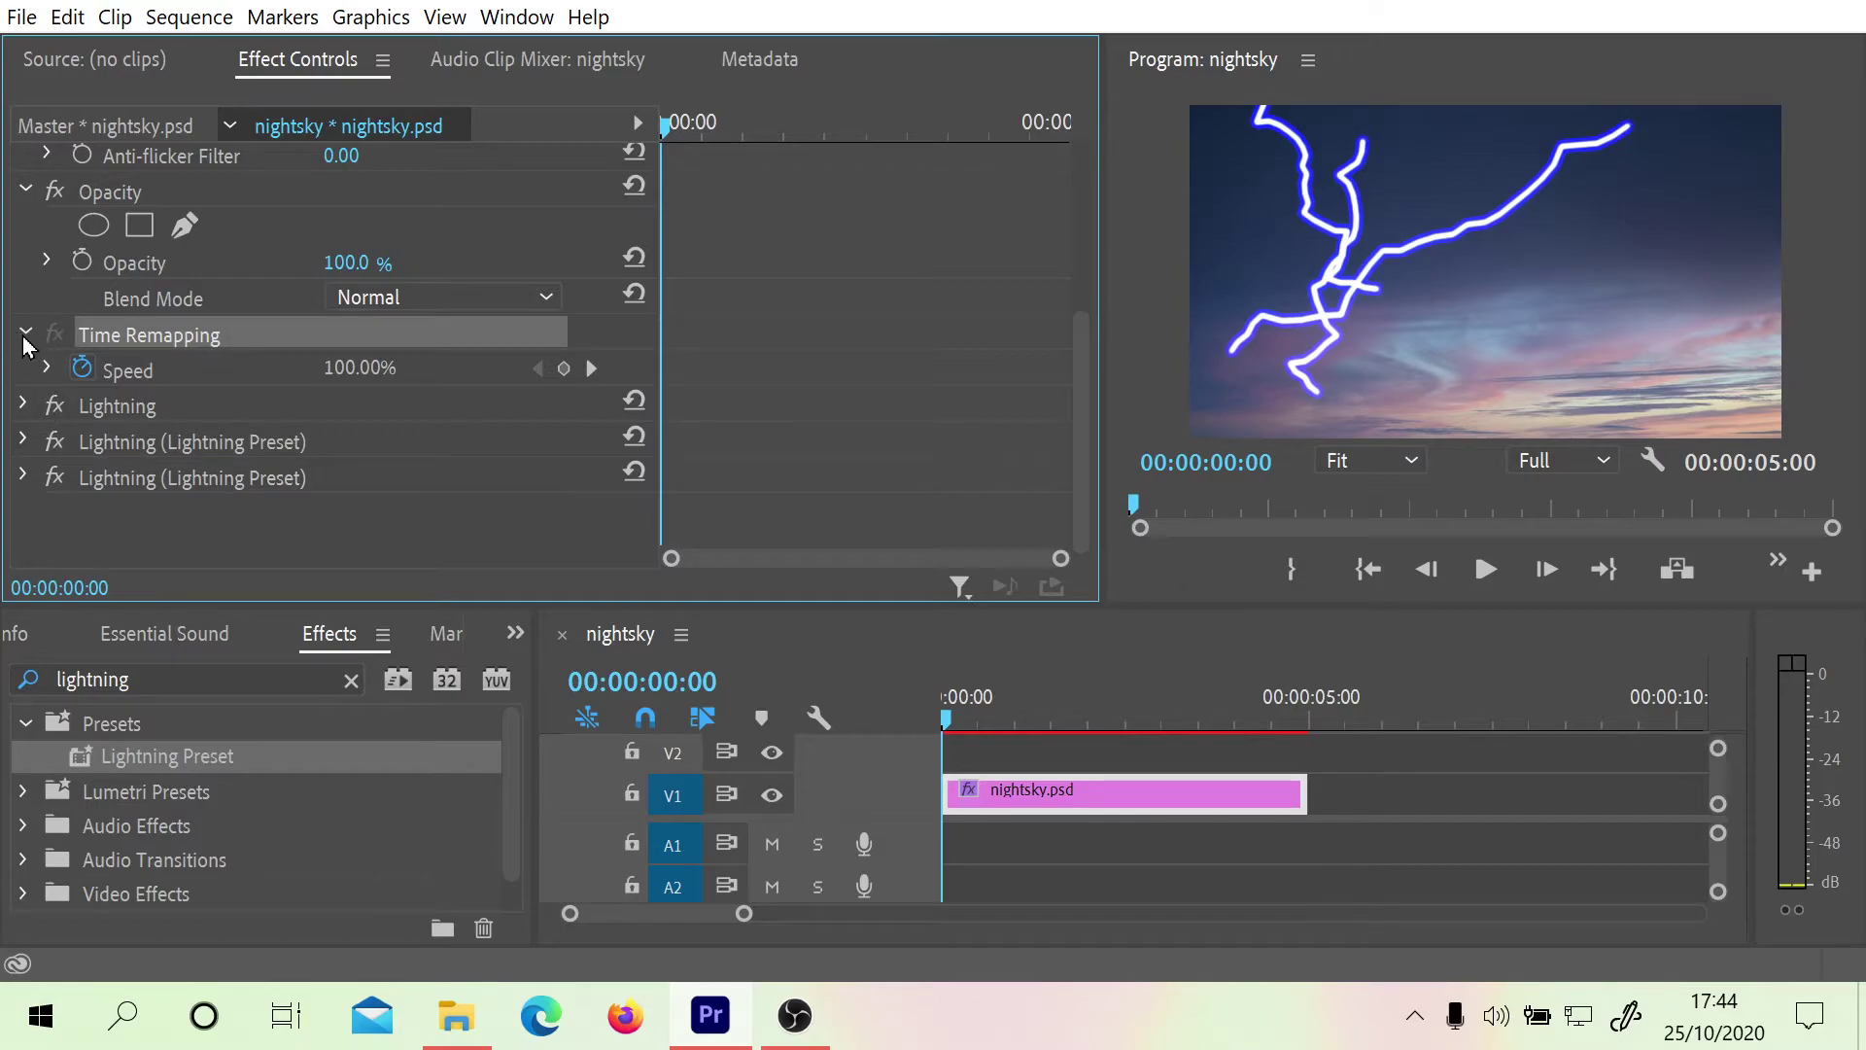
pyautogui.click(25, 336)
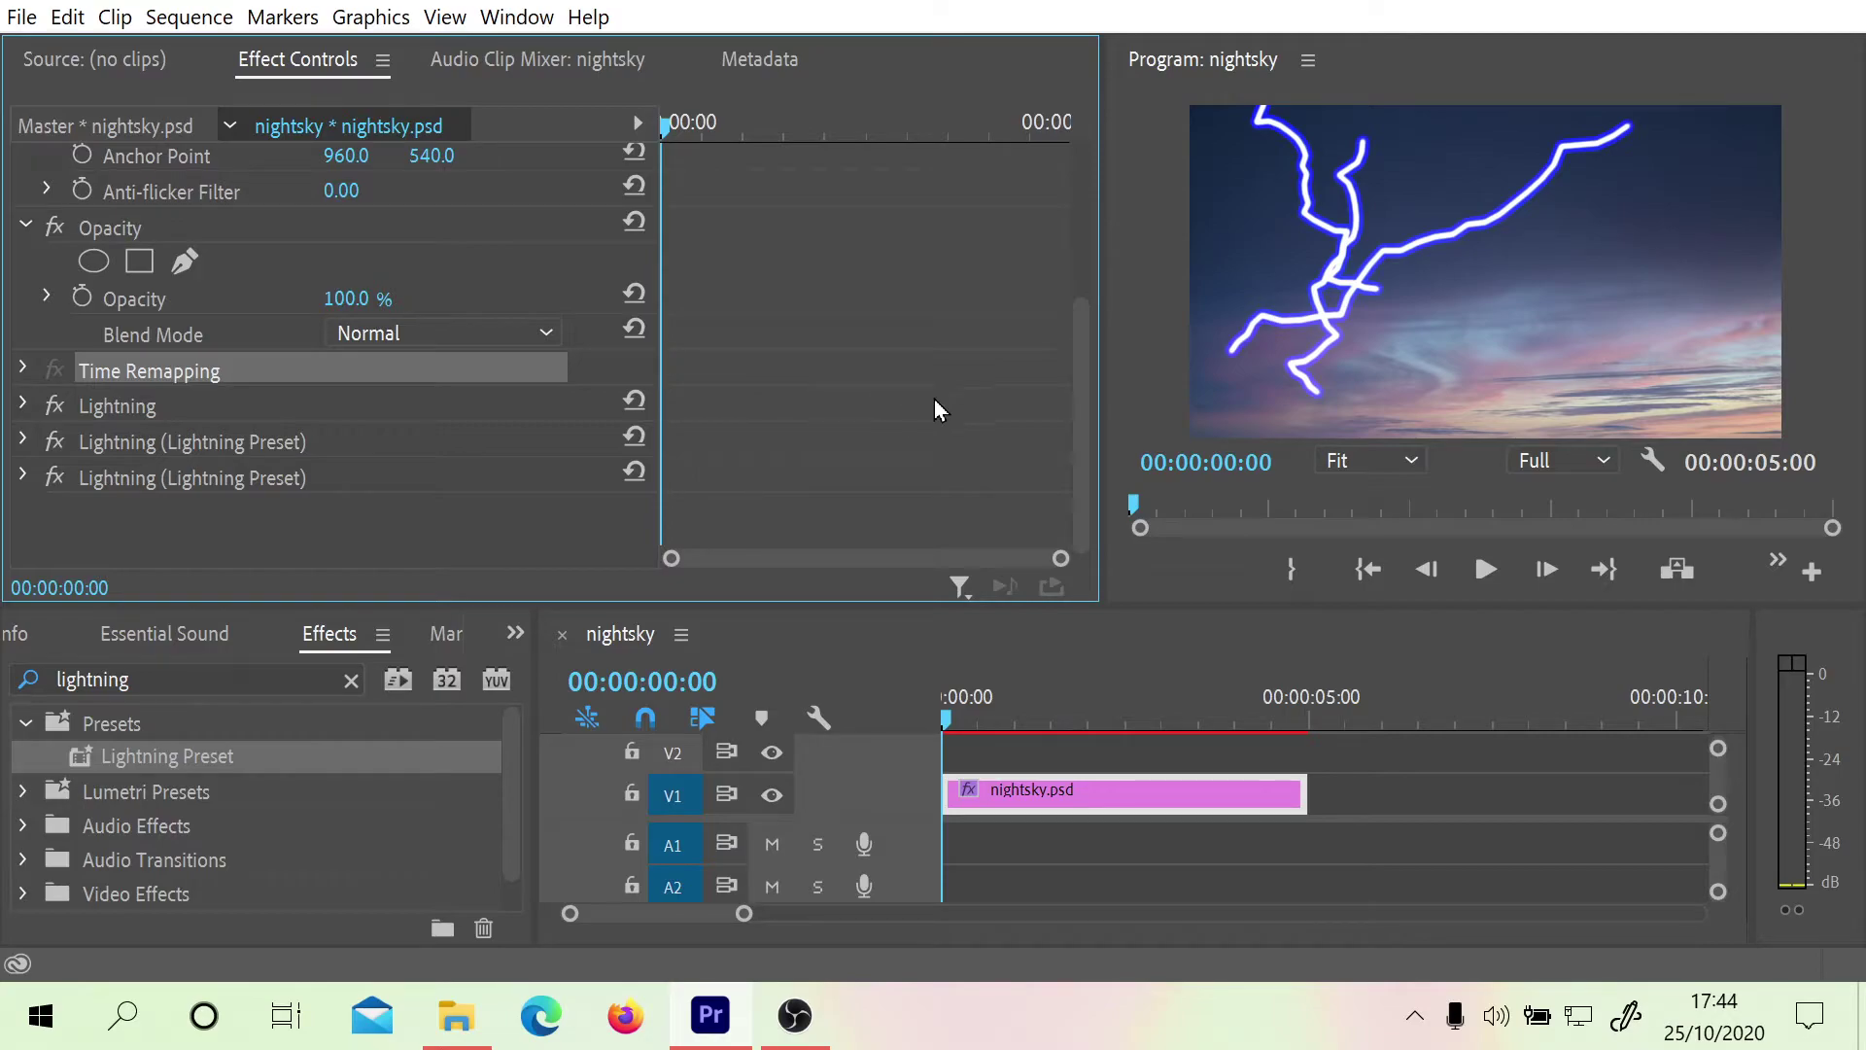
# Add an elliptical opacity mask to the clip, place it over the crossing bolts, feather it to about 293.5, and widen it
pyautogui.moveTo(1085, 410); pyautogui.dragTo(1071, 346)
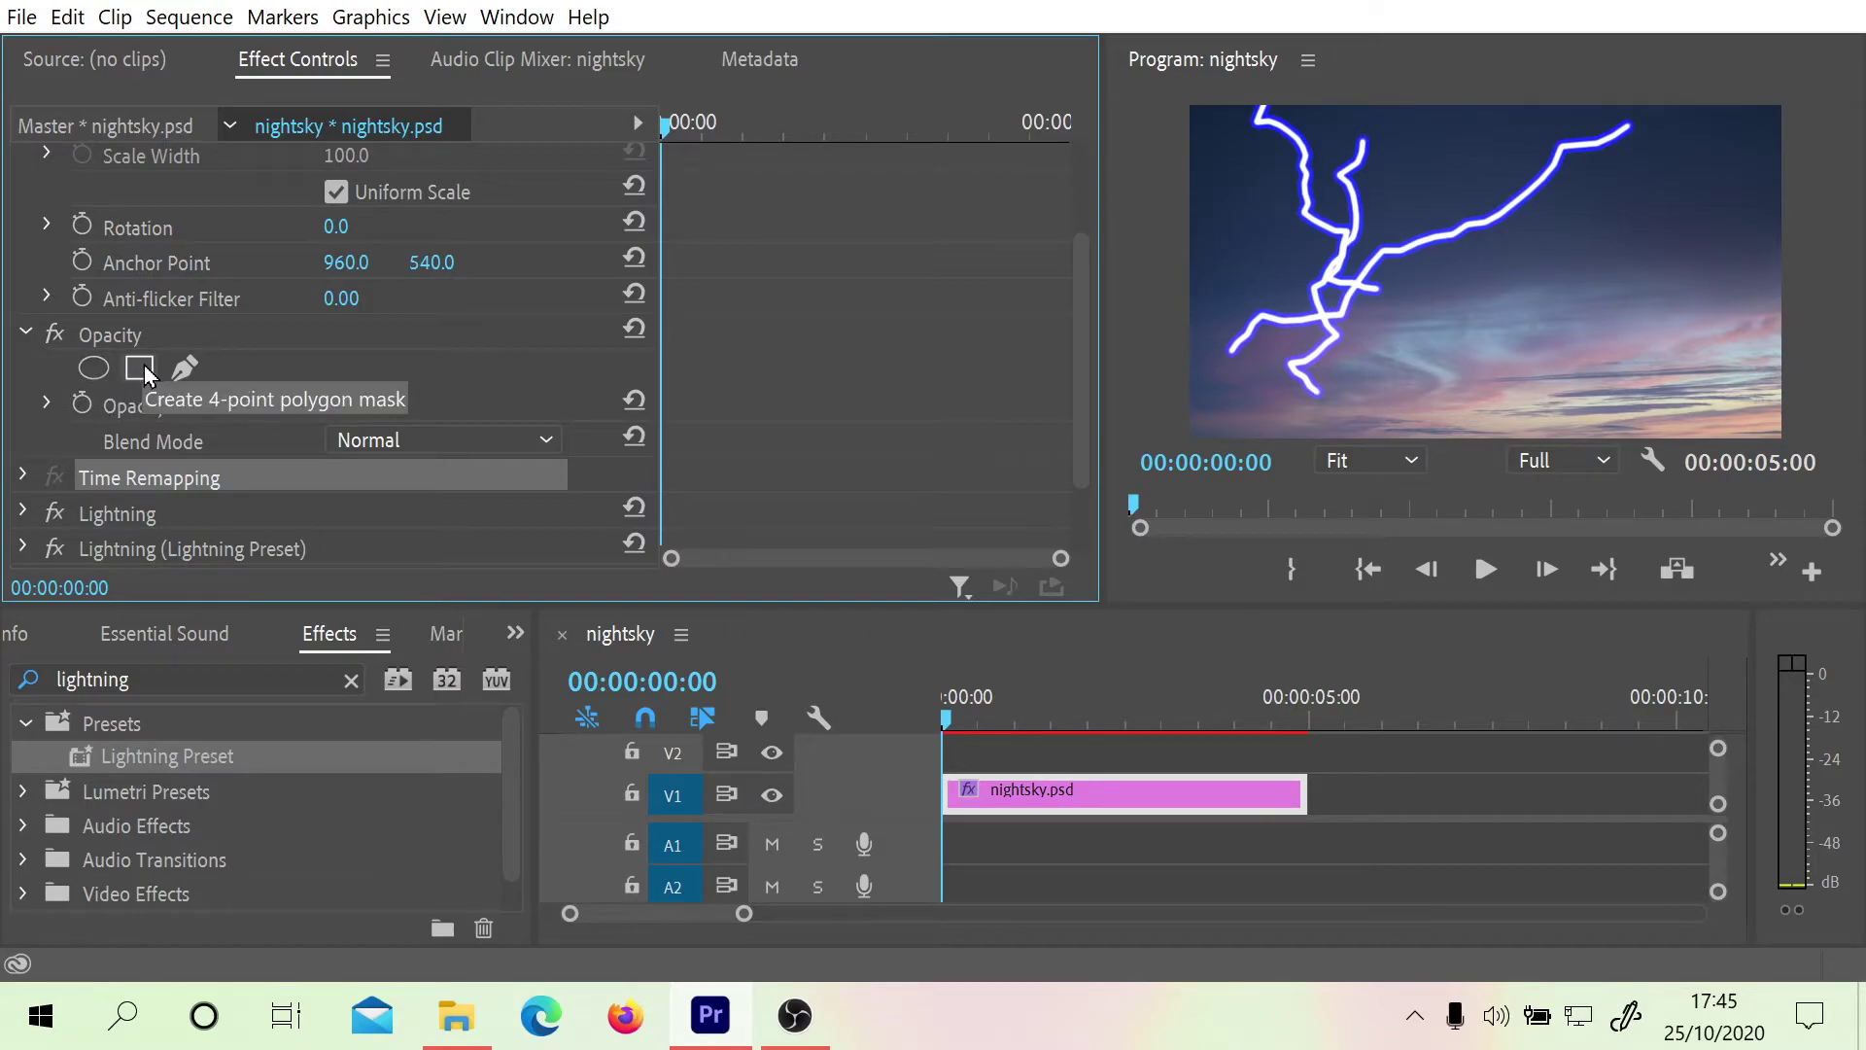
pyautogui.click(88, 369)
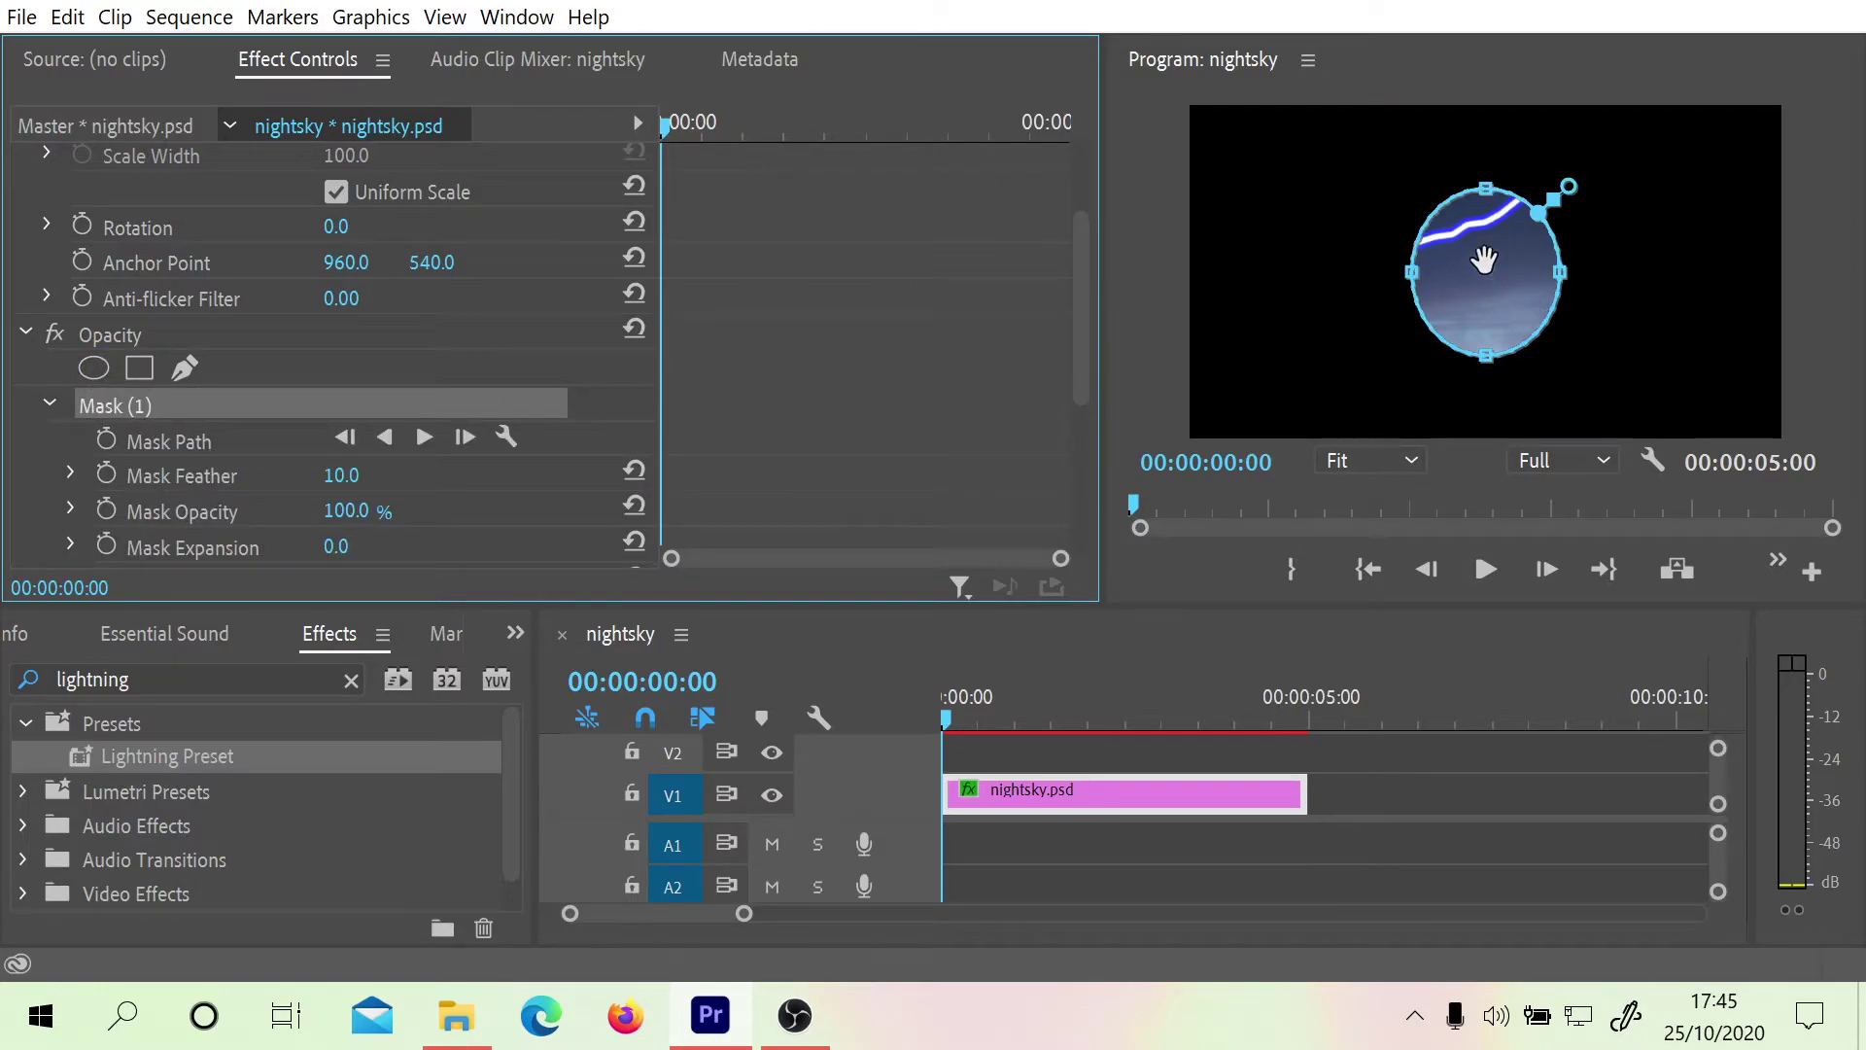
pyautogui.moveTo(1470, 268); pyautogui.dragTo(1321, 250)
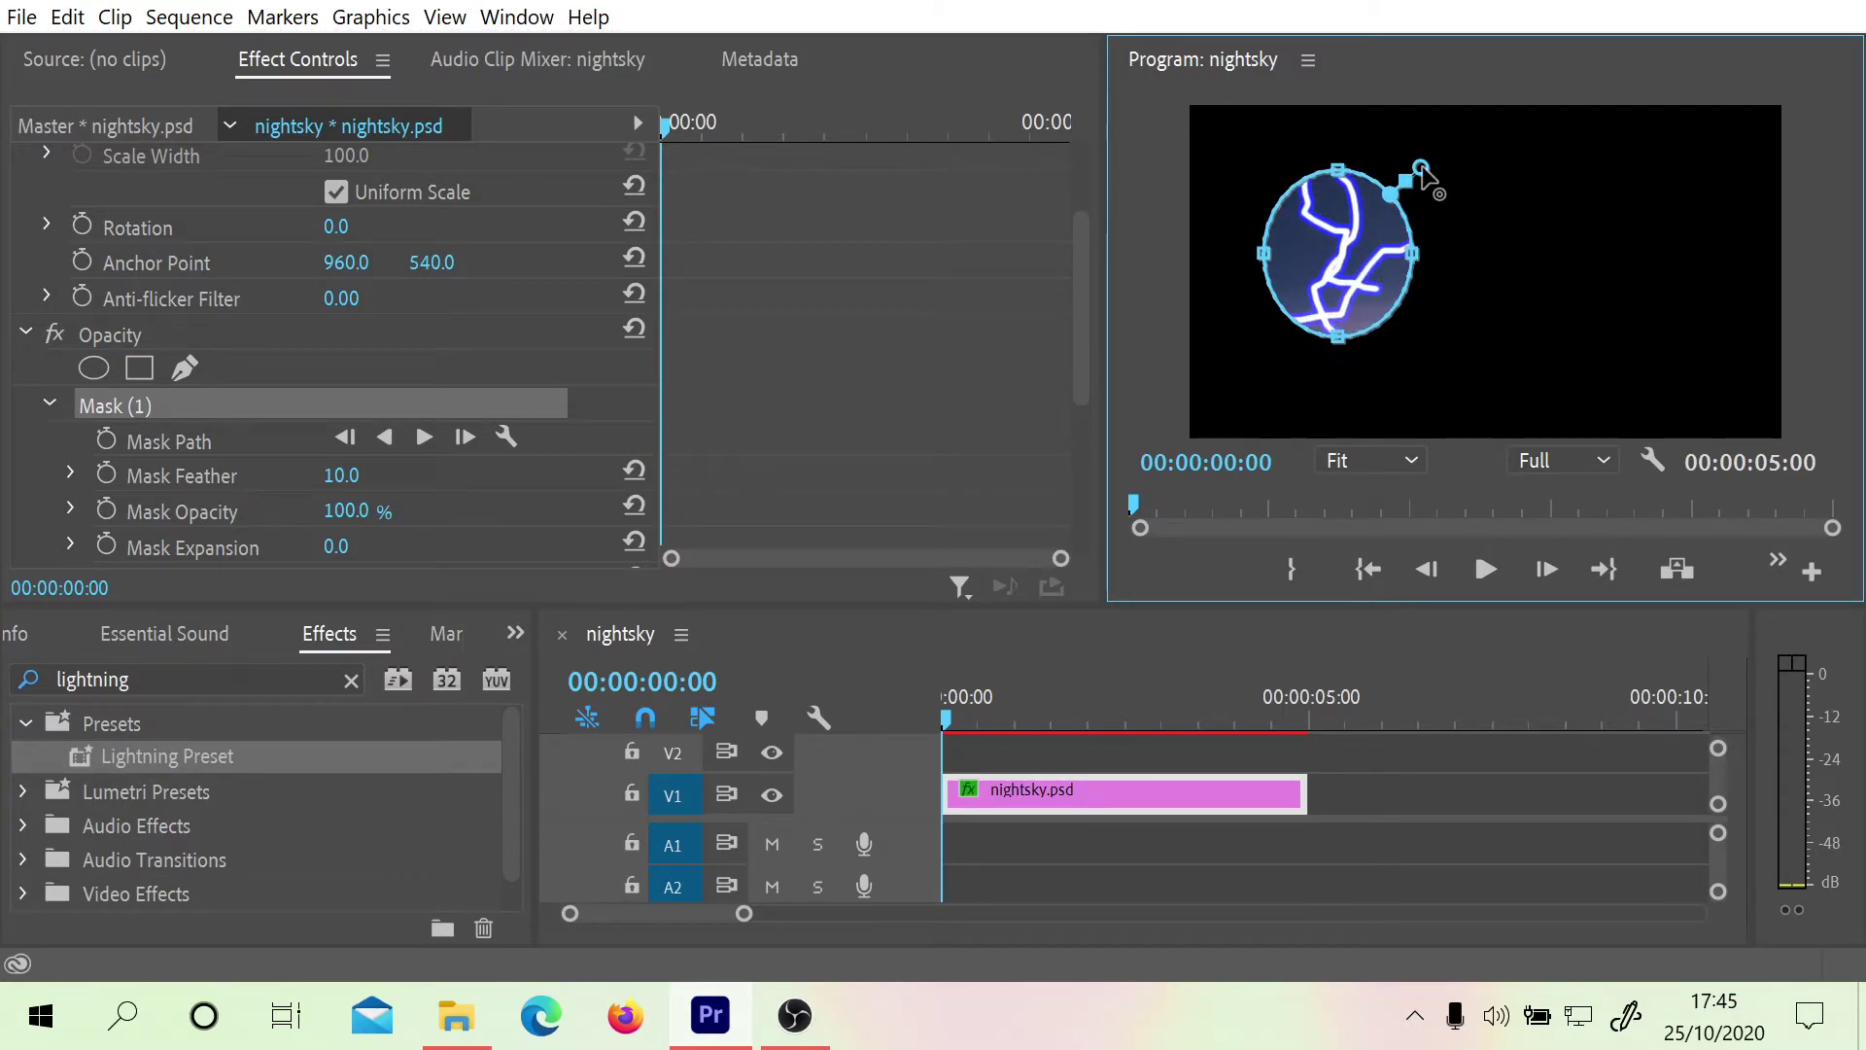
pyautogui.moveTo(1422, 170); pyautogui.dragTo(1511, 185)
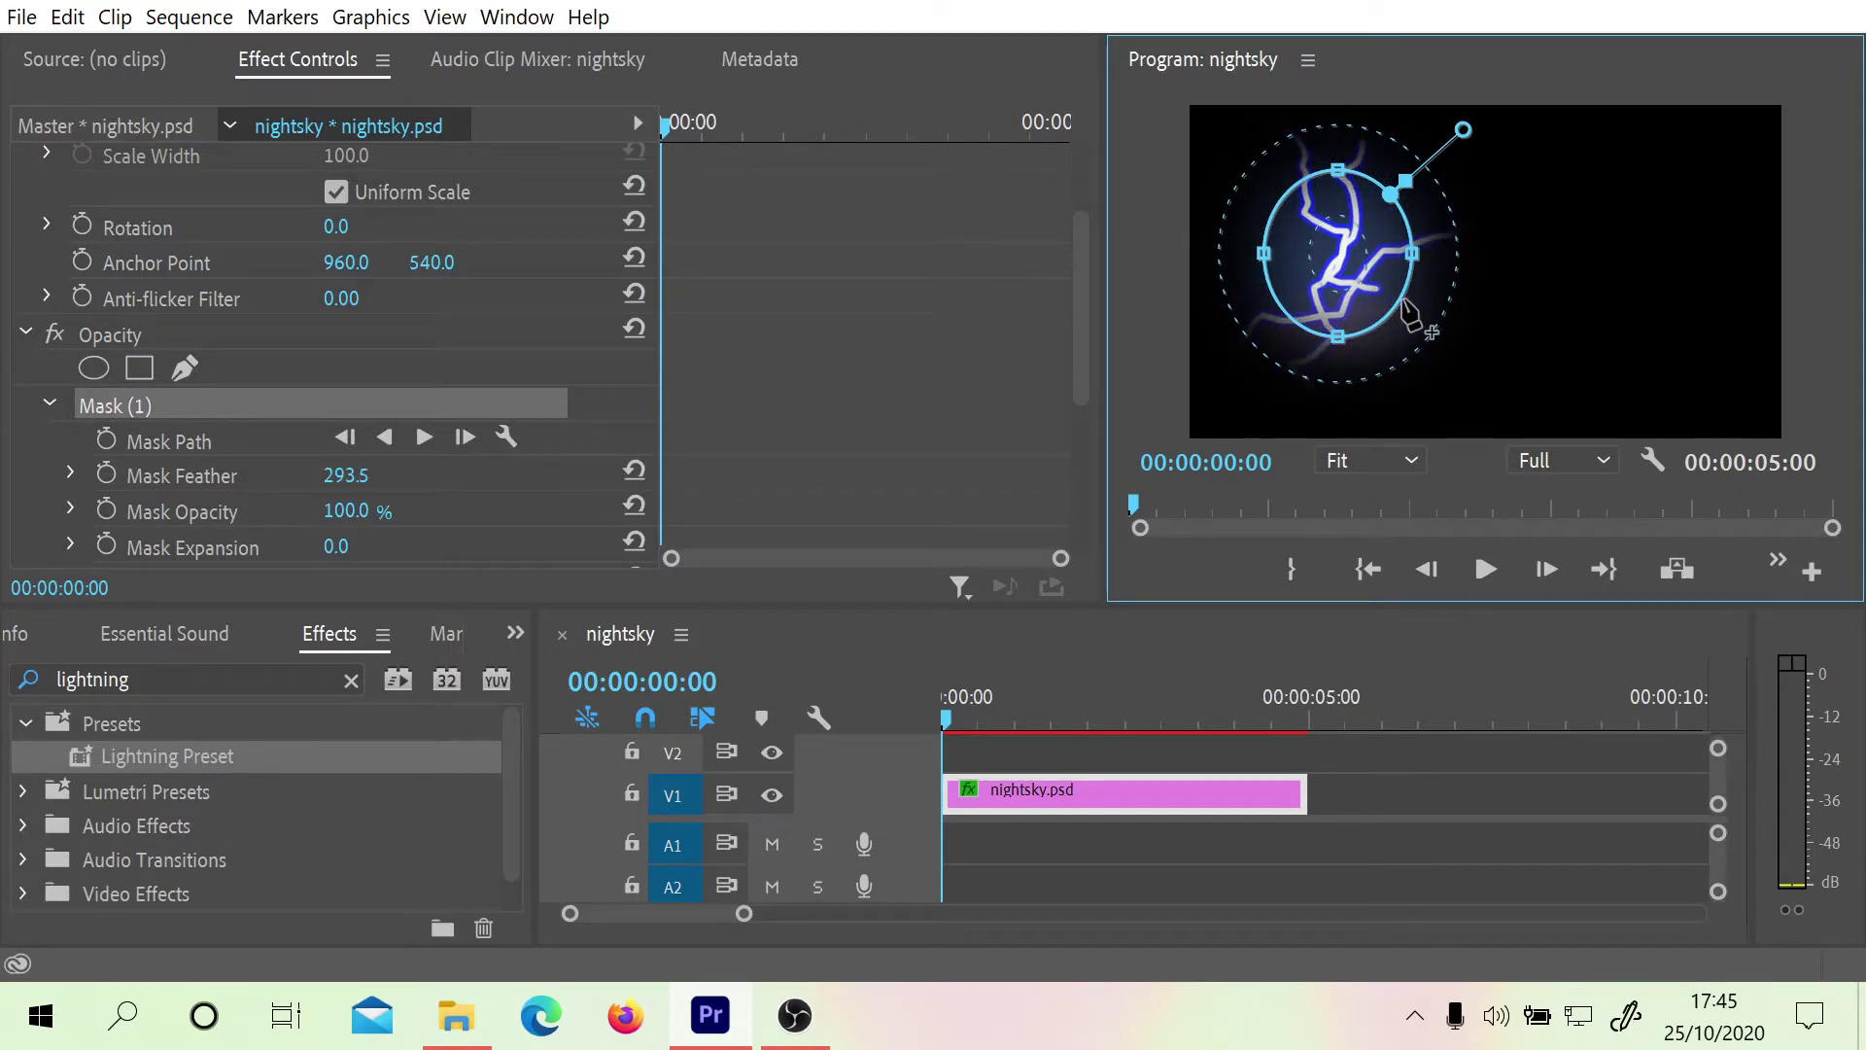
pyautogui.moveTo(1412, 251); pyautogui.dragTo(1575, 258)
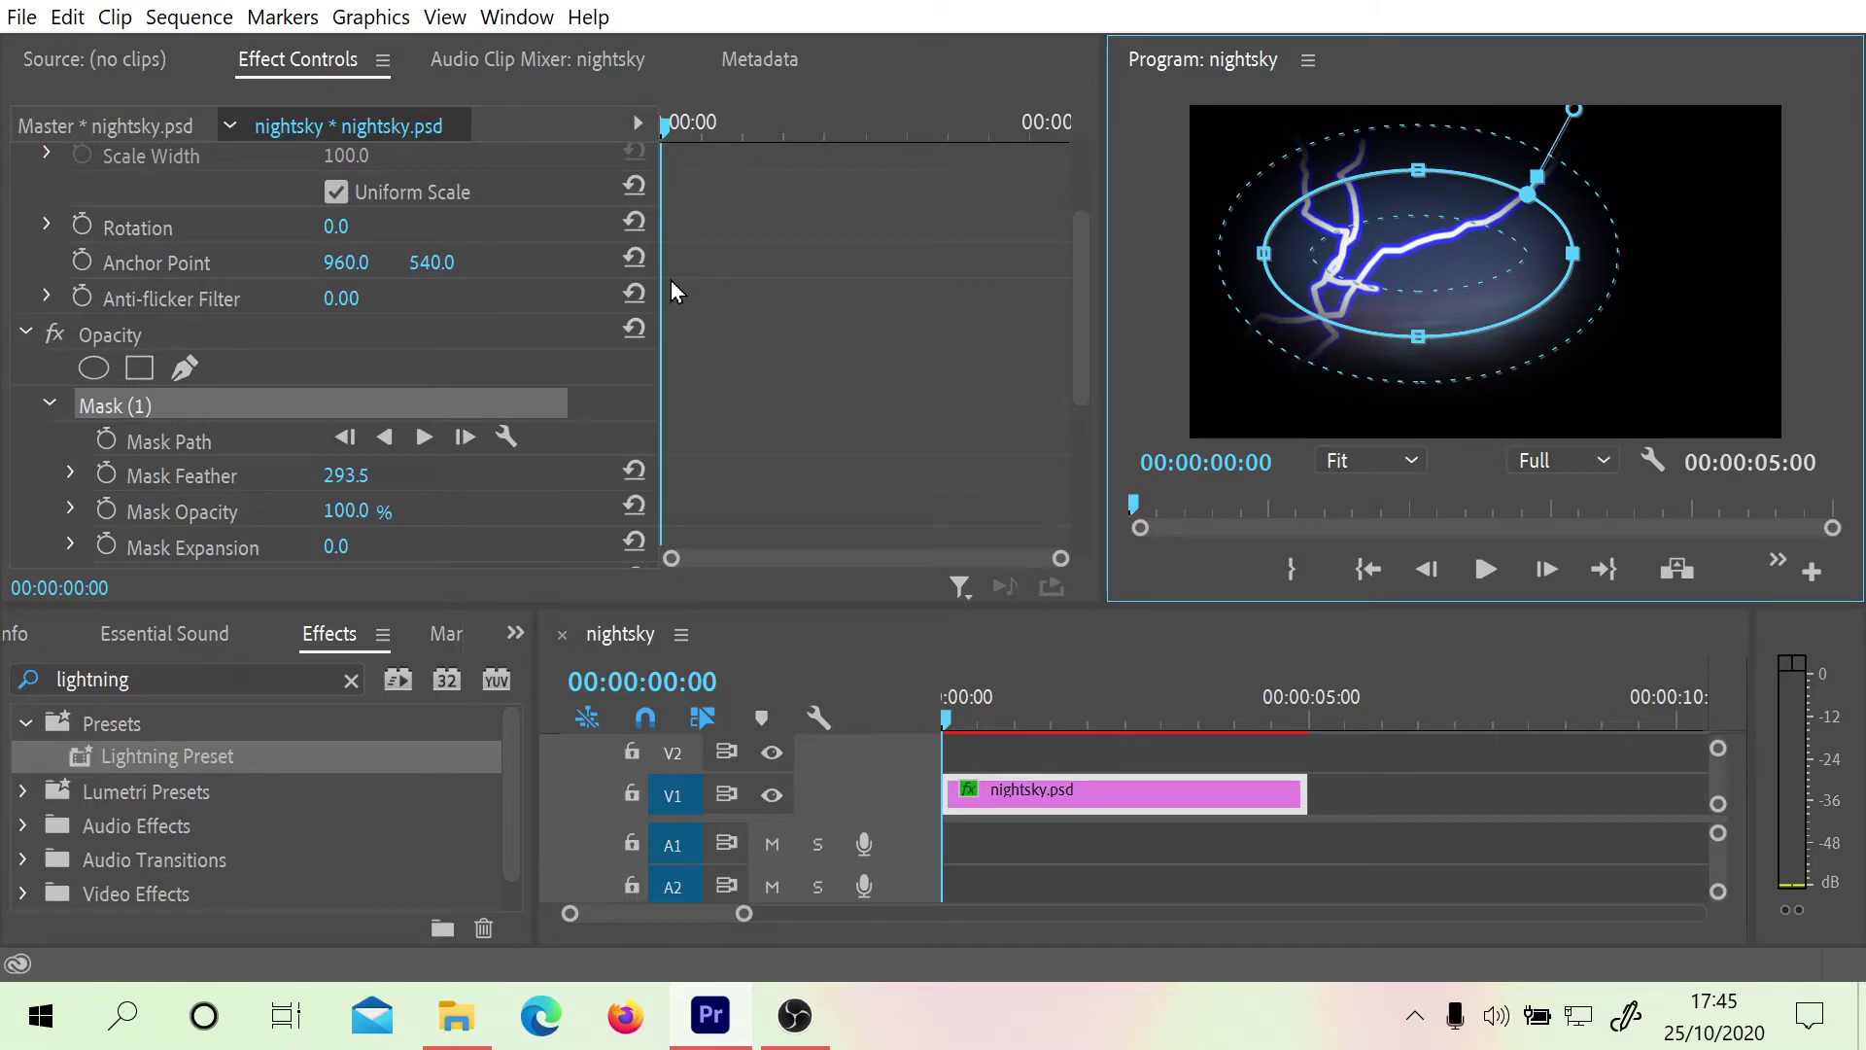
# Enable Mask Path animation at the clip start and add a second Mask Path keyframe at 00:00:00:17
pyautogui.click(107, 439)
pyautogui.moveTo(680, 130); pyautogui.dragTo(722, 153)
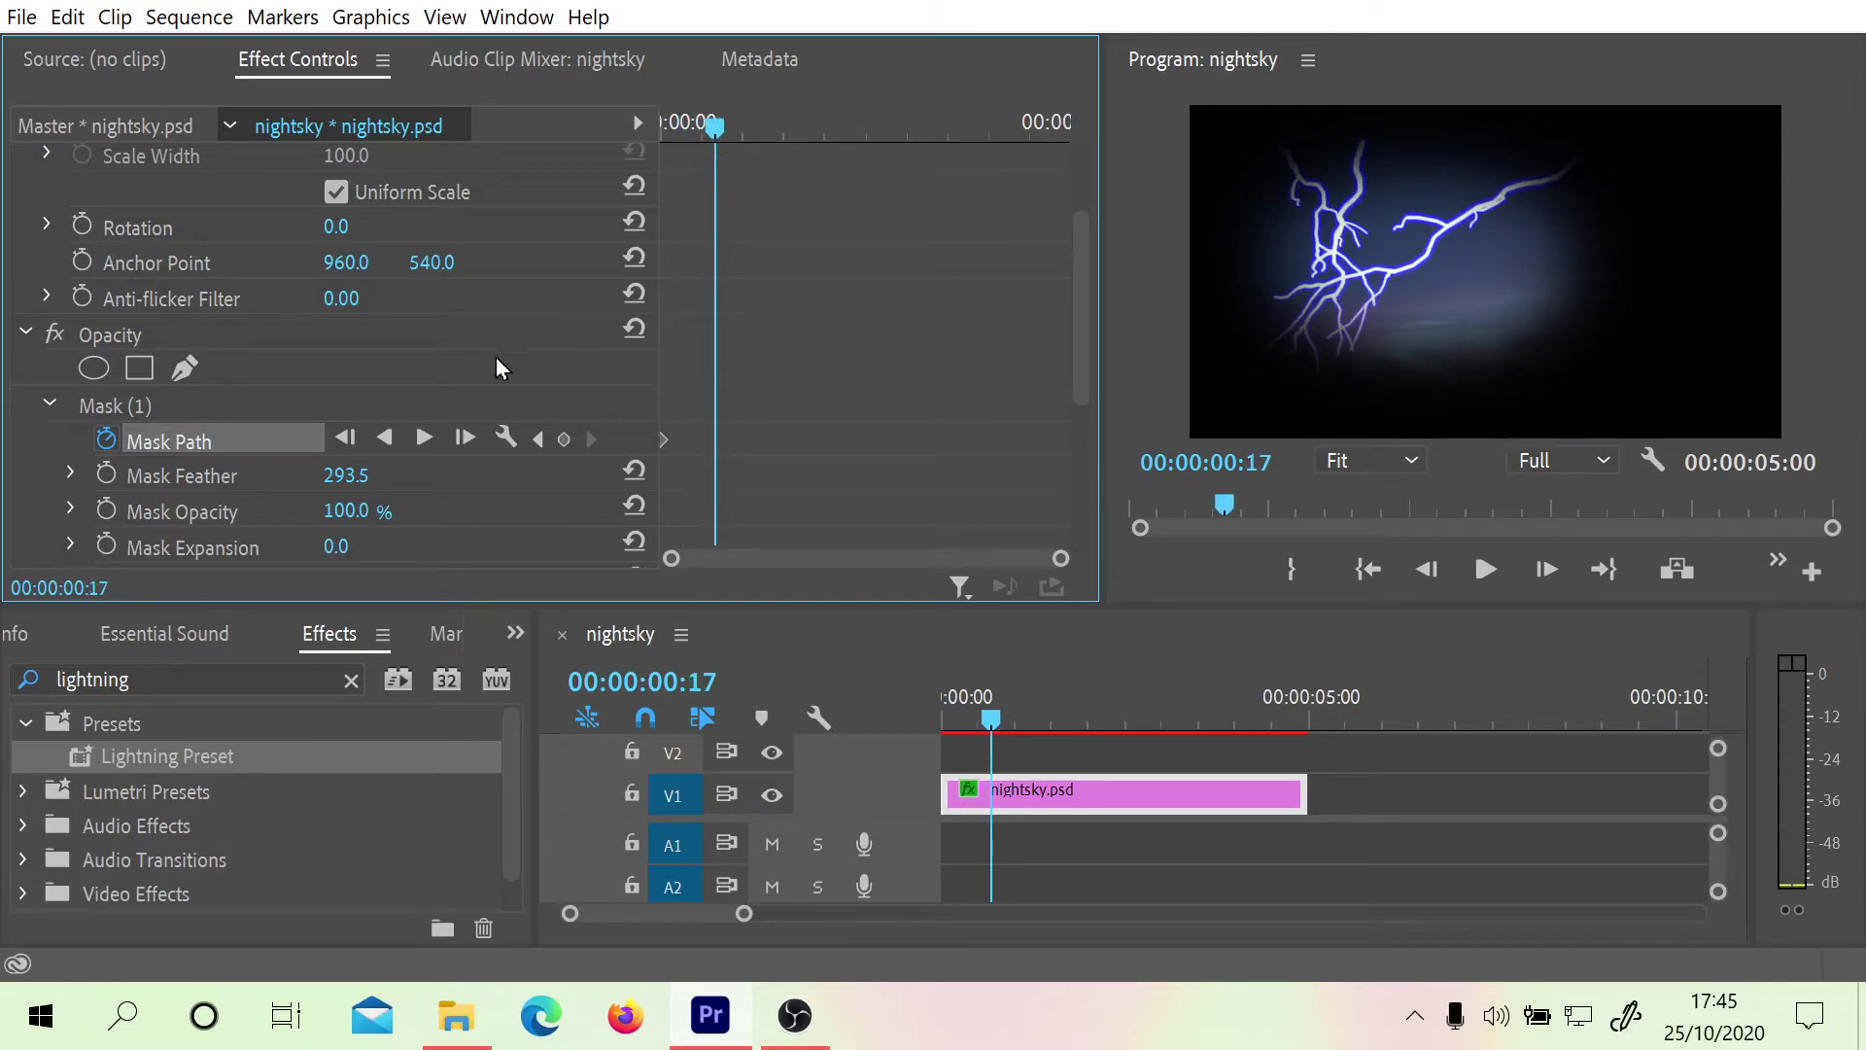
pyautogui.click(107, 406)
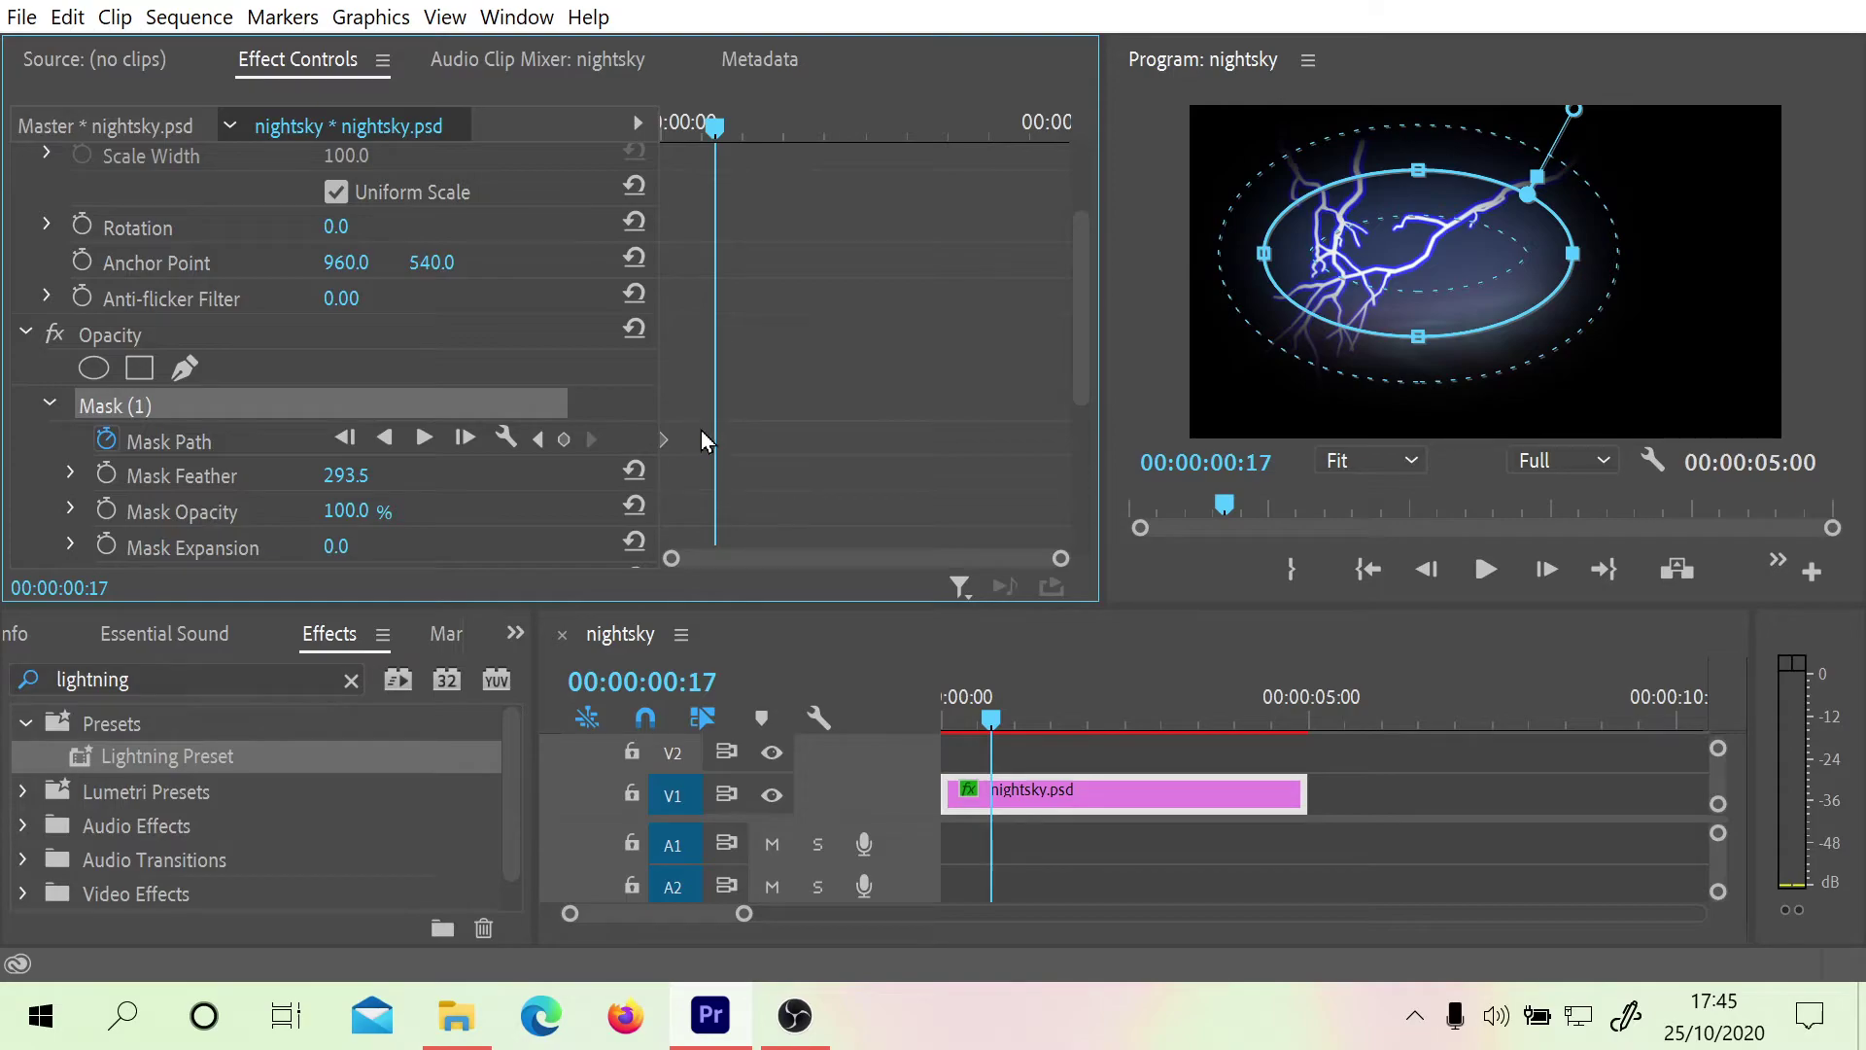
pyautogui.click(565, 440)
# Preview the masked lightning from the sequence start, scrub through the clip, and leave the playhead at 00:00:00:19
pyautogui.moveTo(717, 129); pyautogui.dragTo(659, 146)
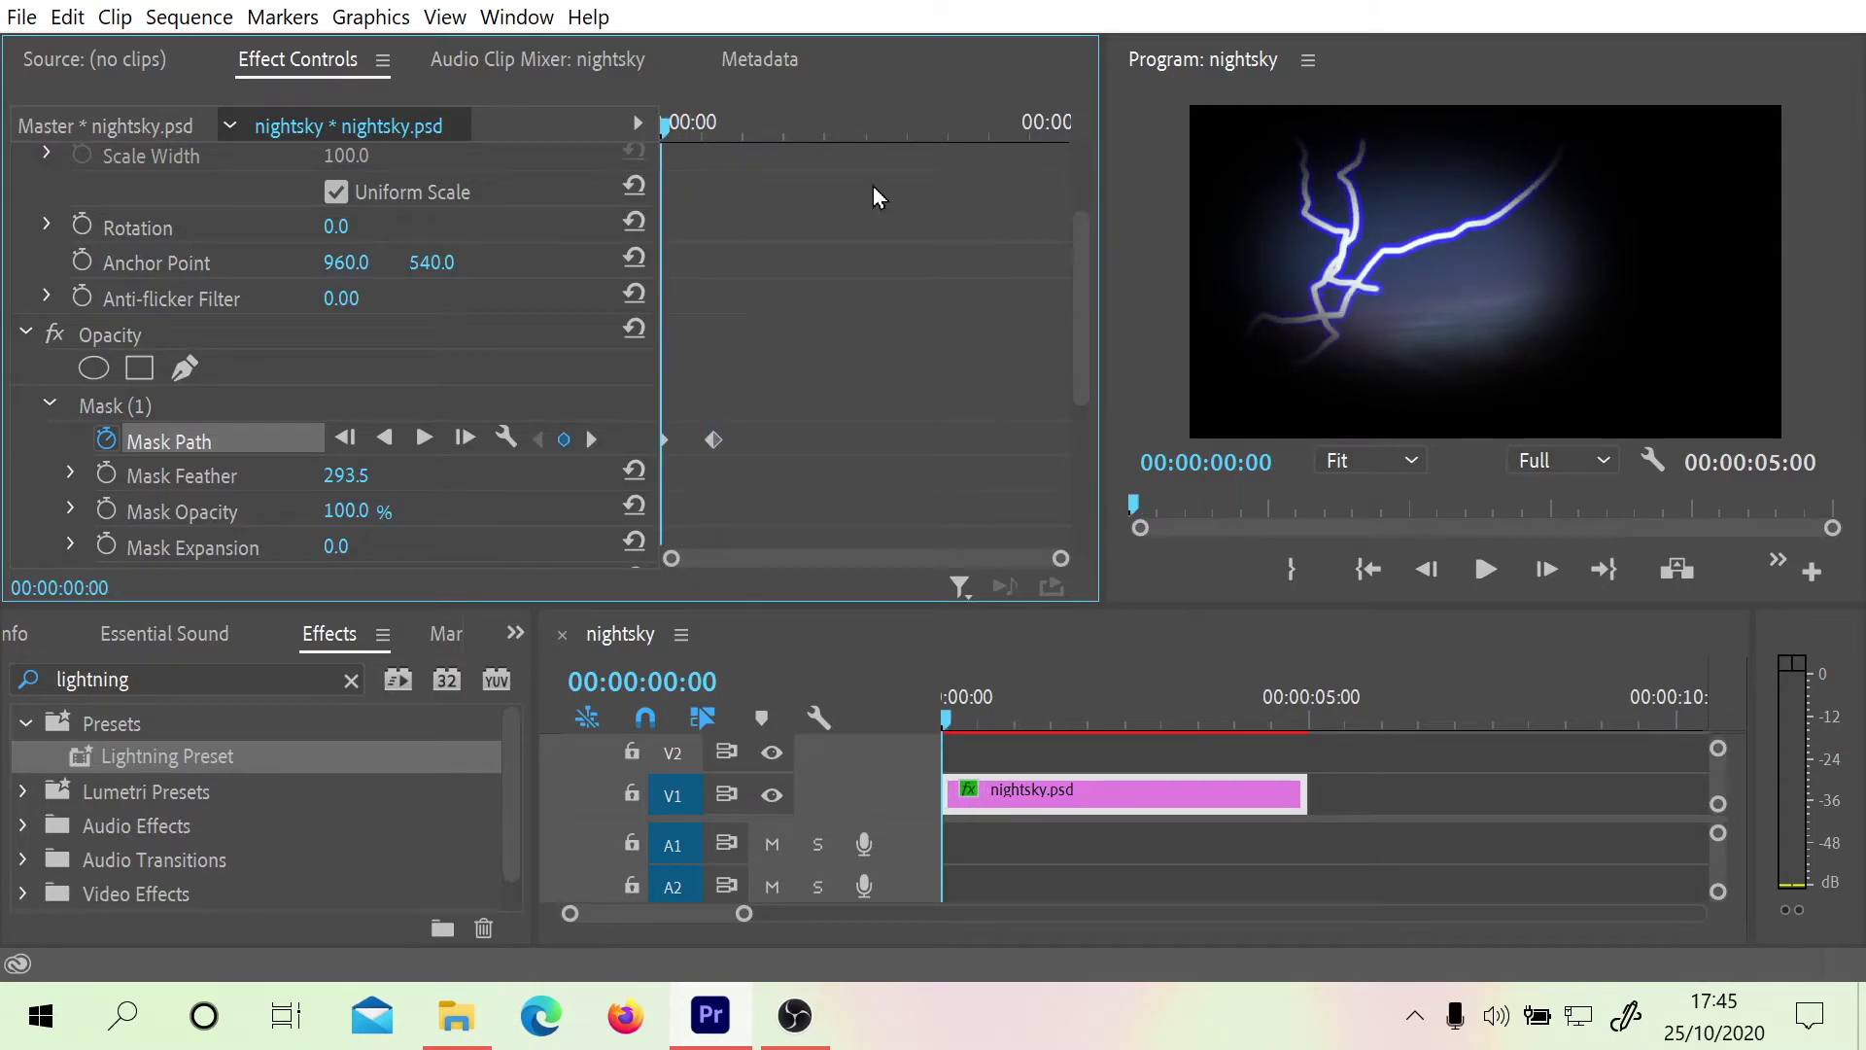
pyautogui.click(1482, 568)
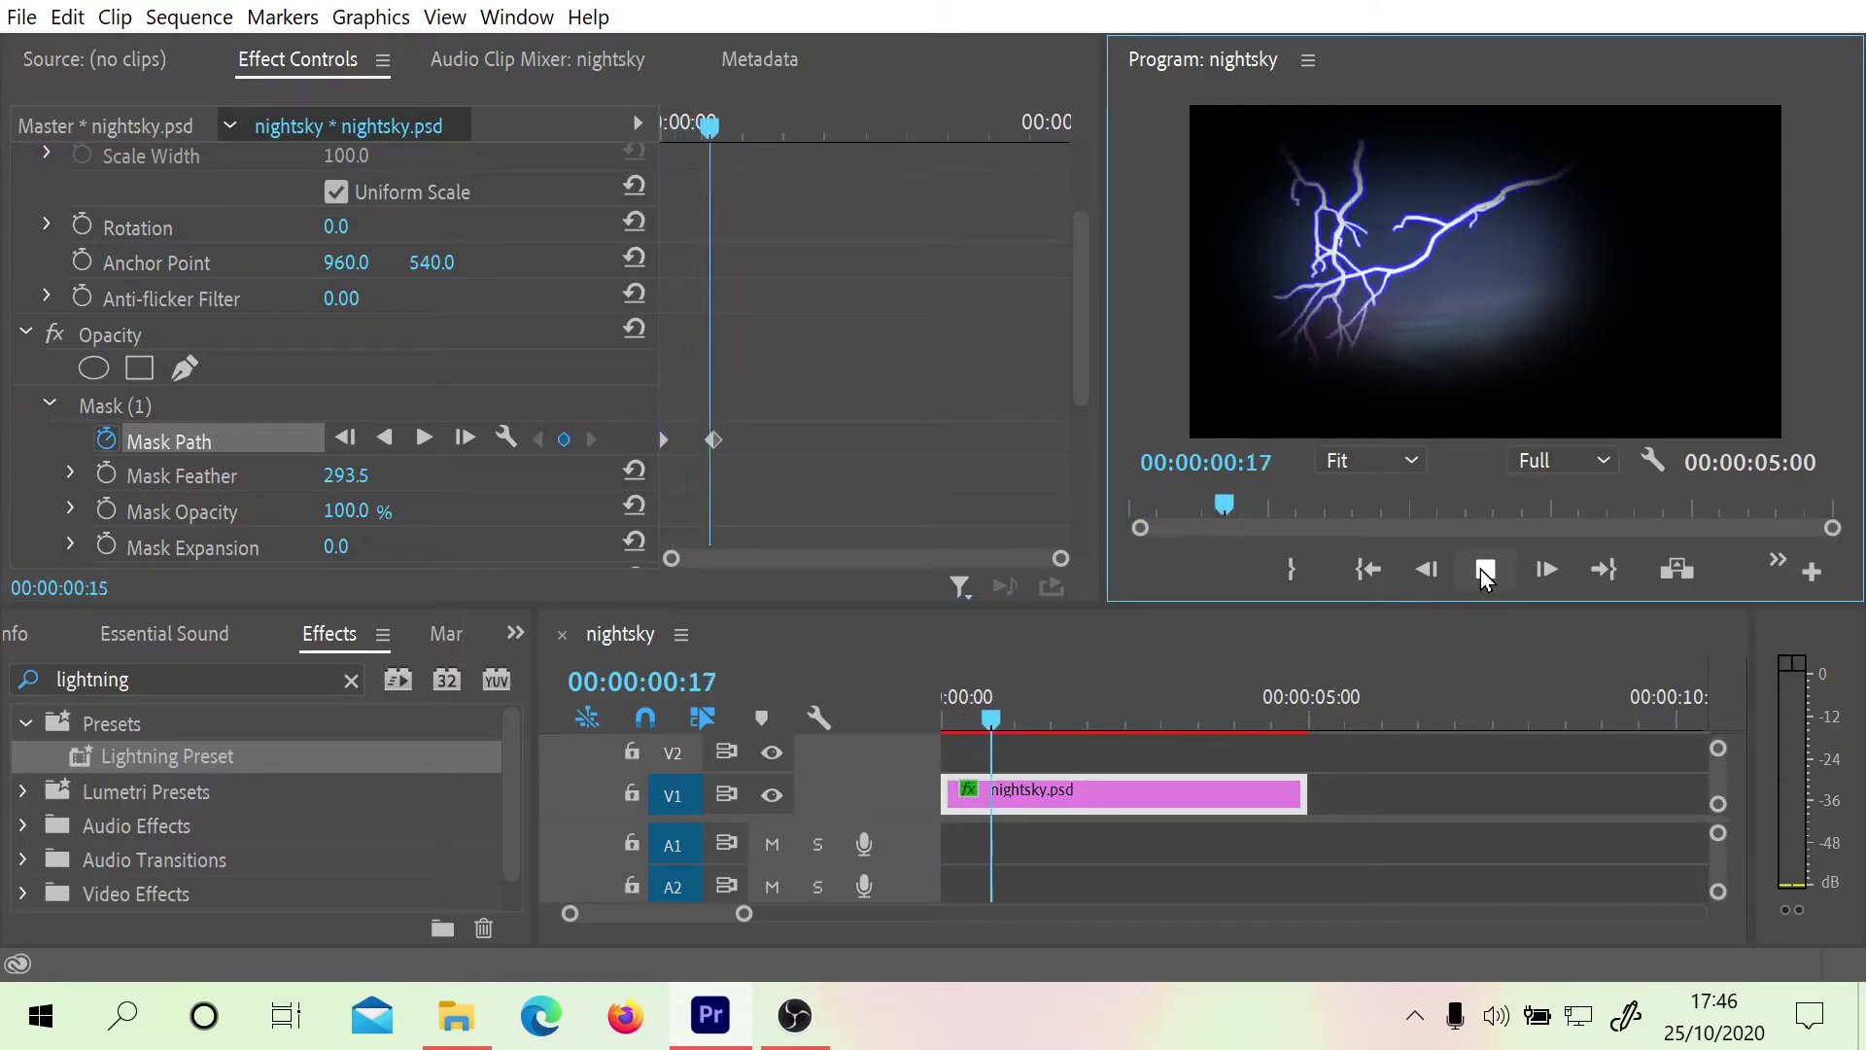
pyautogui.click(1485, 572)
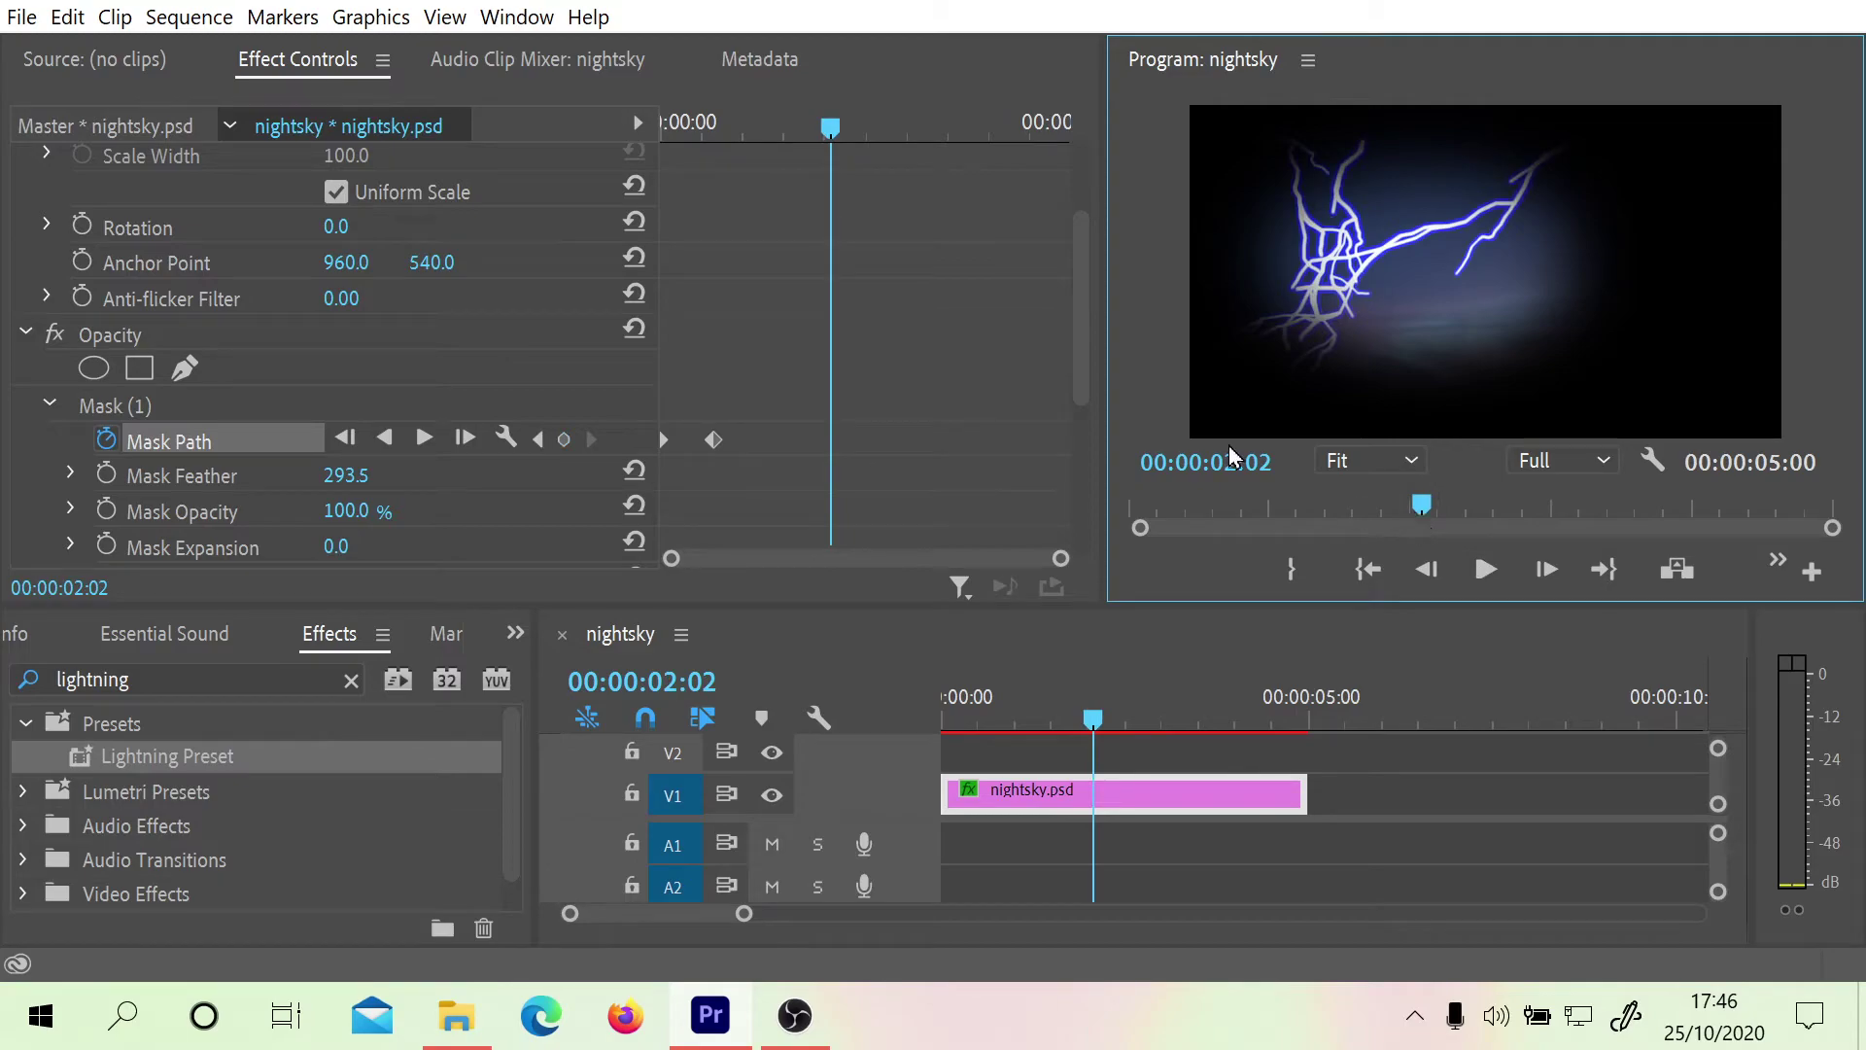
pyautogui.click(826, 137)
pyautogui.moveTo(826, 138); pyautogui.dragTo(870, 133)
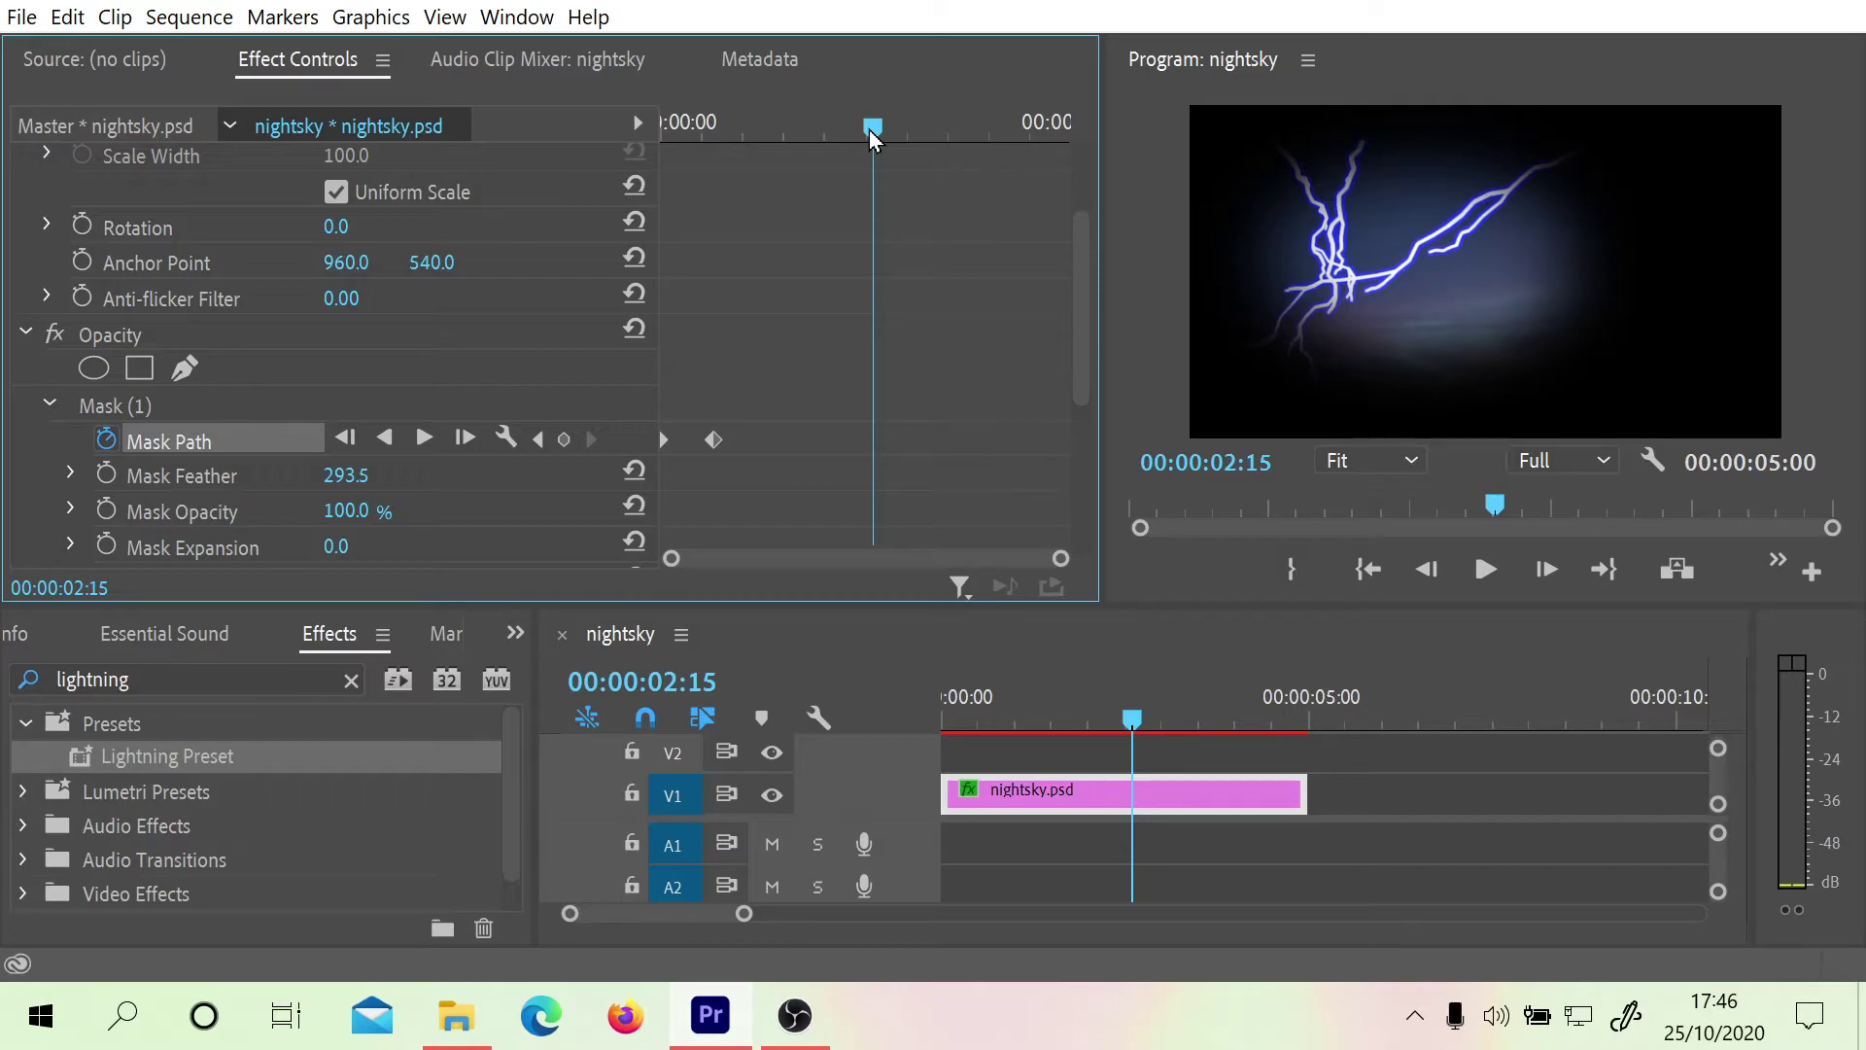
pyautogui.moveTo(870, 134); pyautogui.dragTo(619, 133)
pyautogui.moveTo(357, 514)
pyautogui.mouseDown()
pyautogui.moveTo(335, 515)
pyautogui.moveTo(360, 514)
pyautogui.mouseUp()
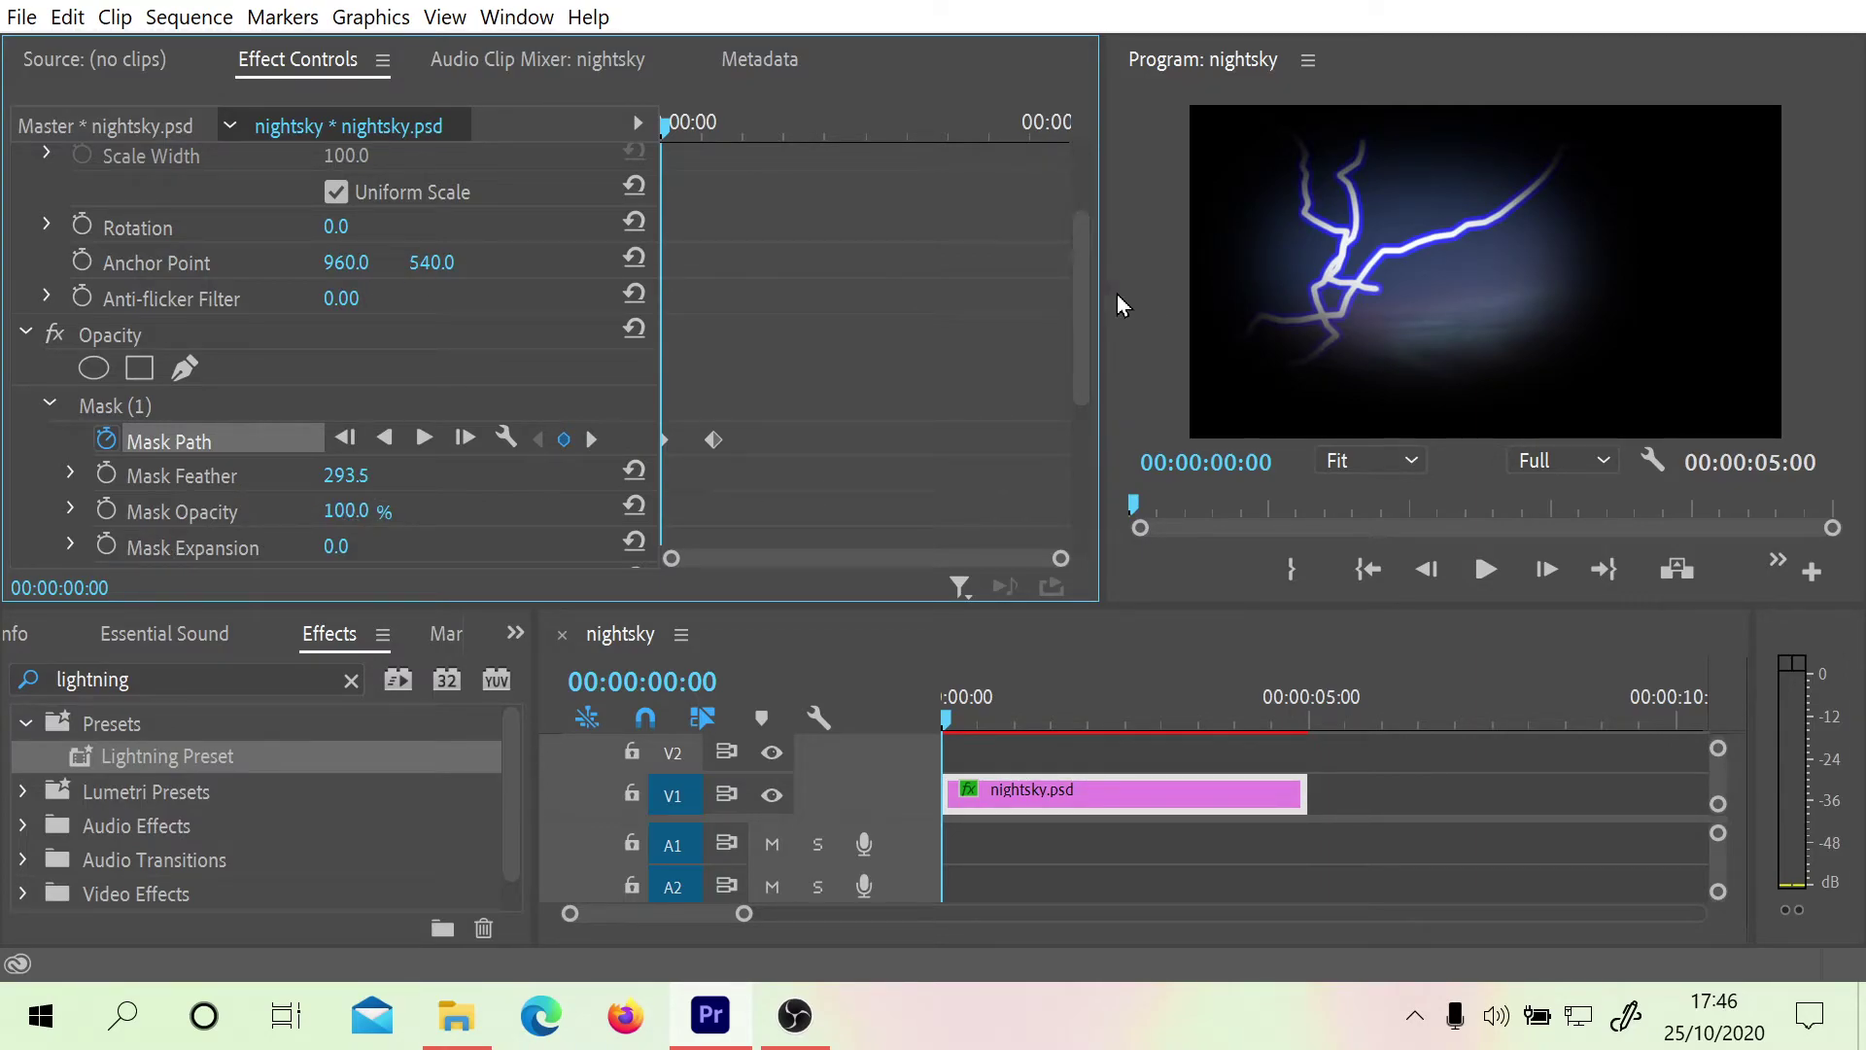
pyautogui.moveTo(675, 126); pyautogui.dragTo(724, 136)
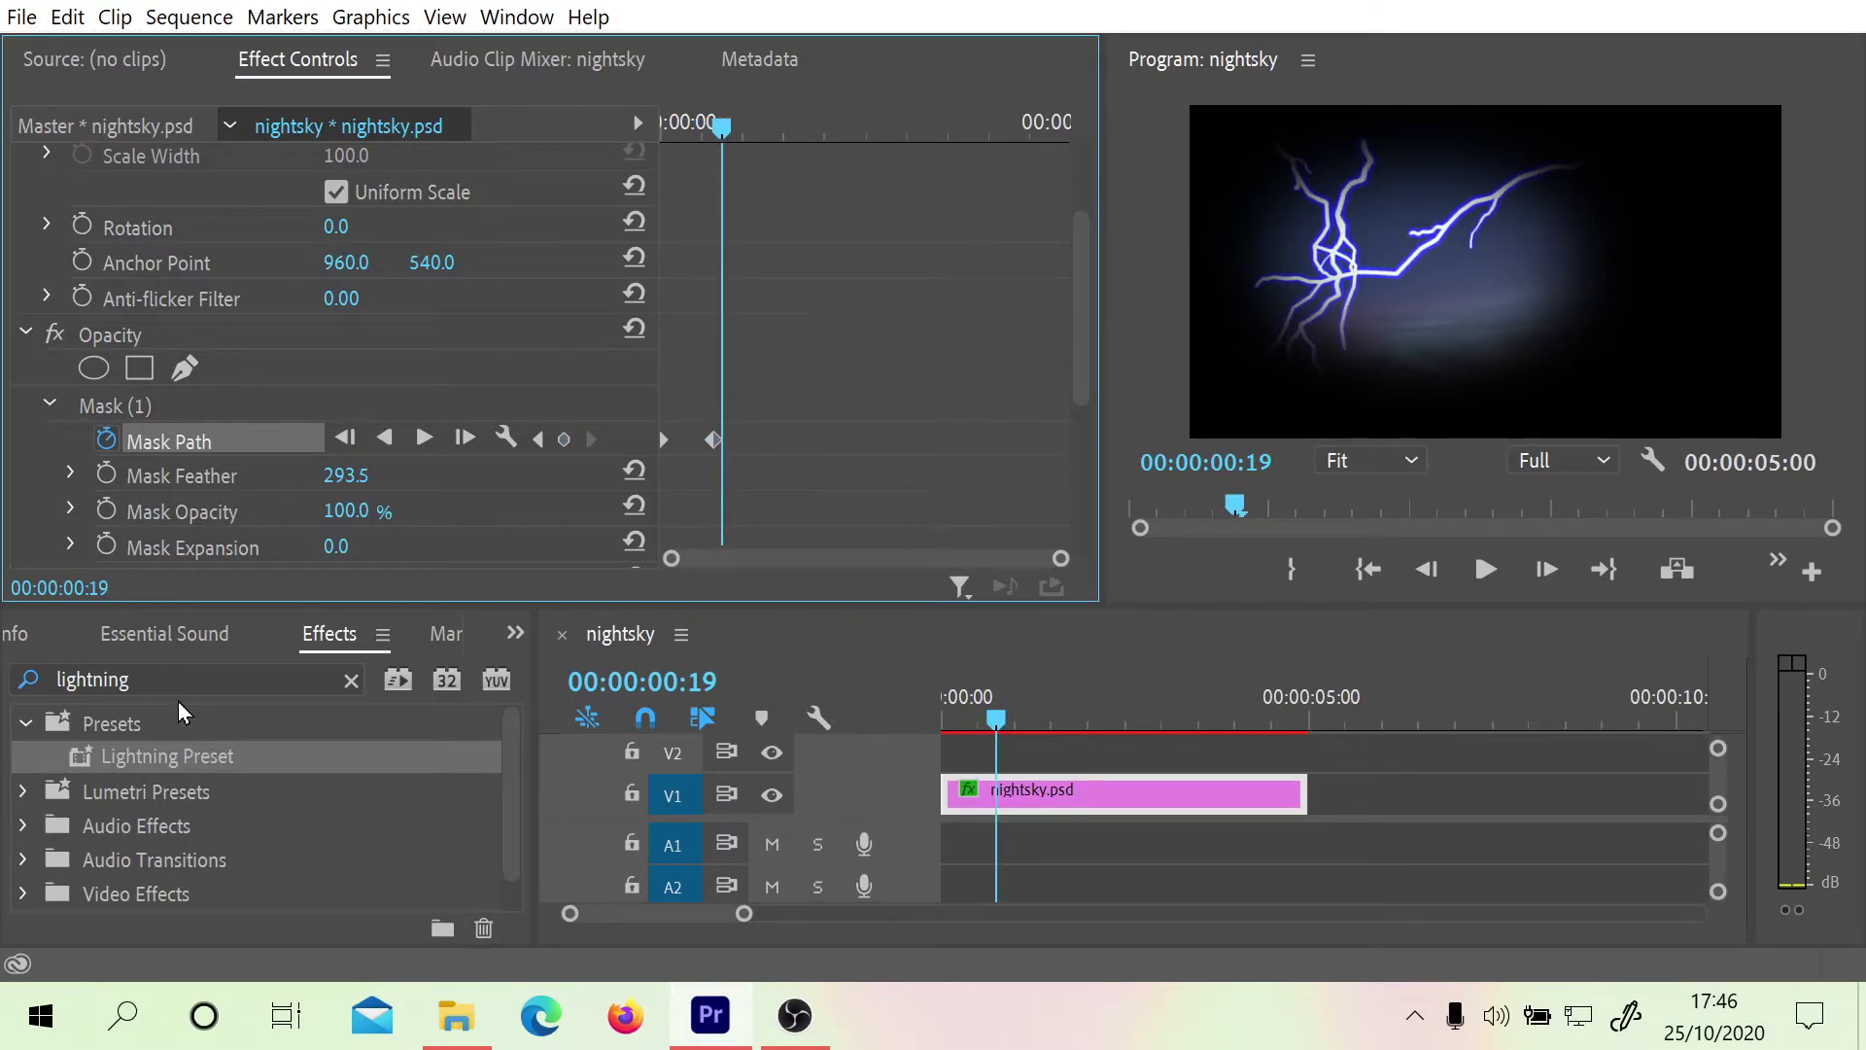
# Place another nightsky.psd from the project on track V2 at the sequence start, above the masked clip, and show its opacity settings
pyautogui.click(515, 633)
pyautogui.click(530, 675)
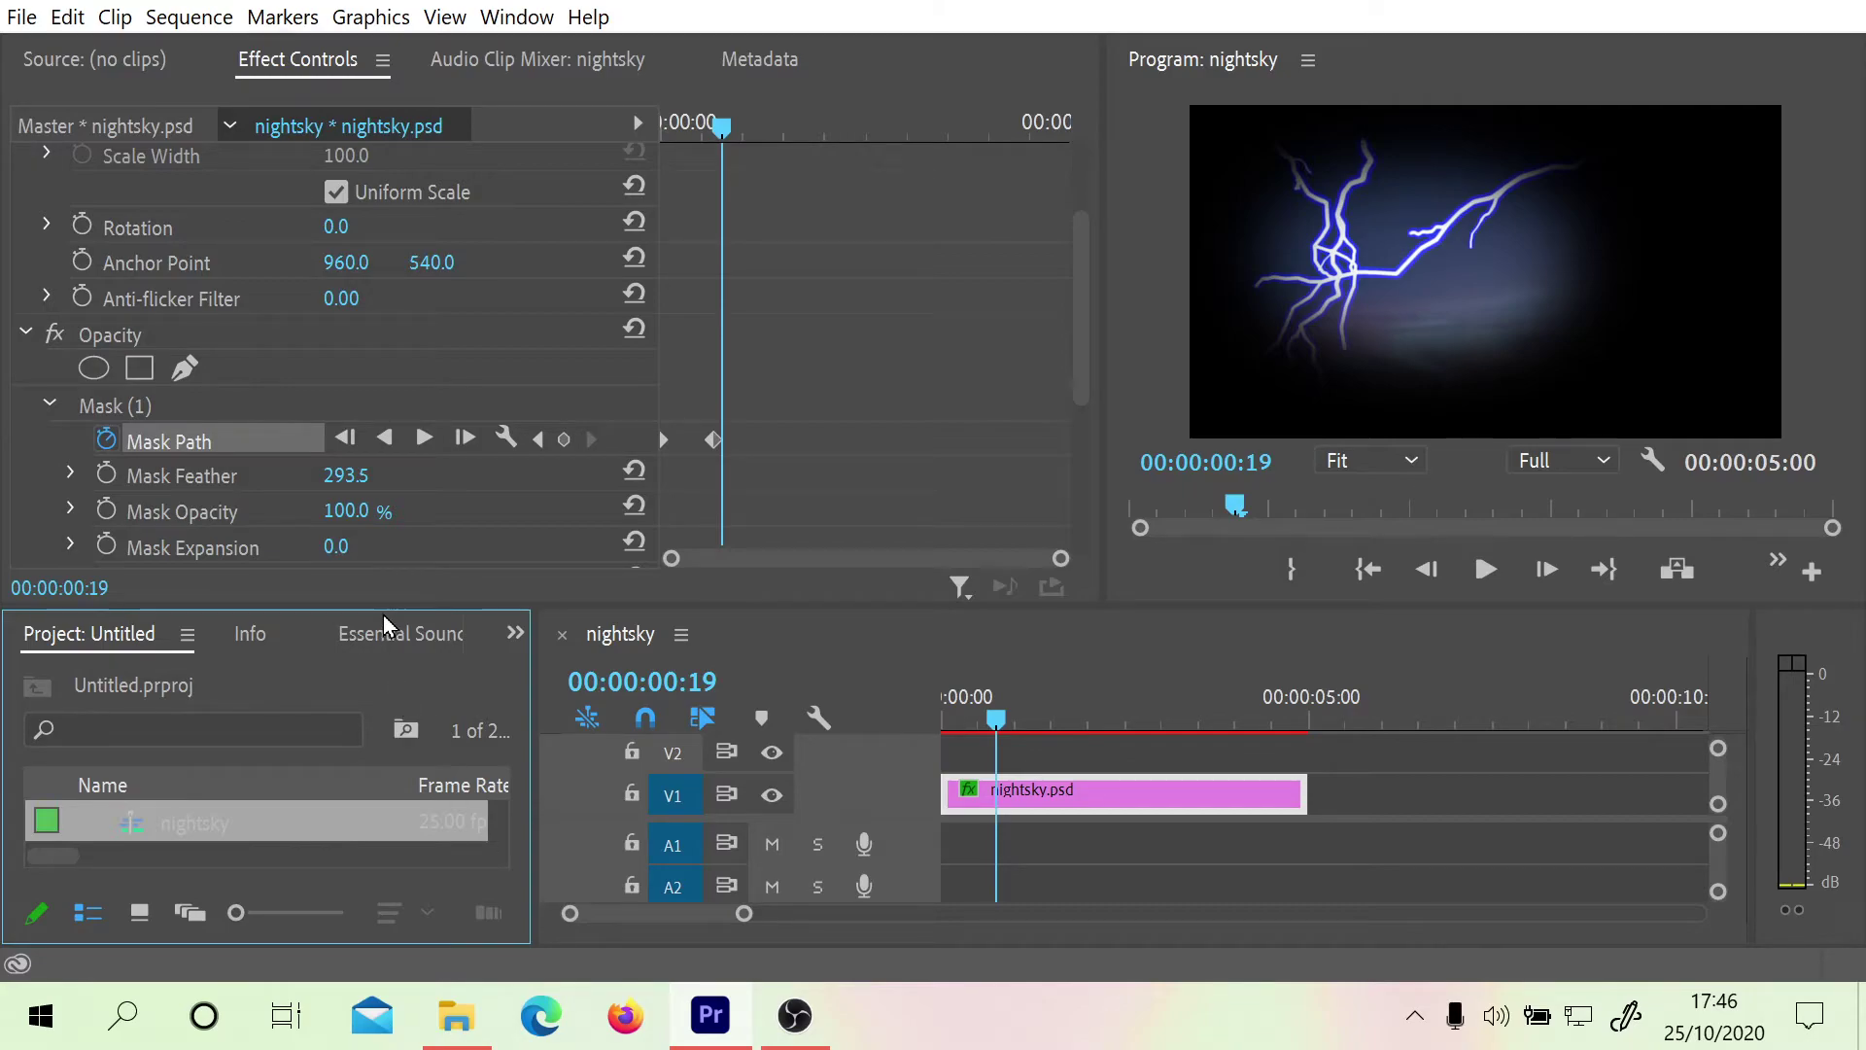
pyautogui.moveTo(382, 607); pyautogui.dragTo(374, 488)
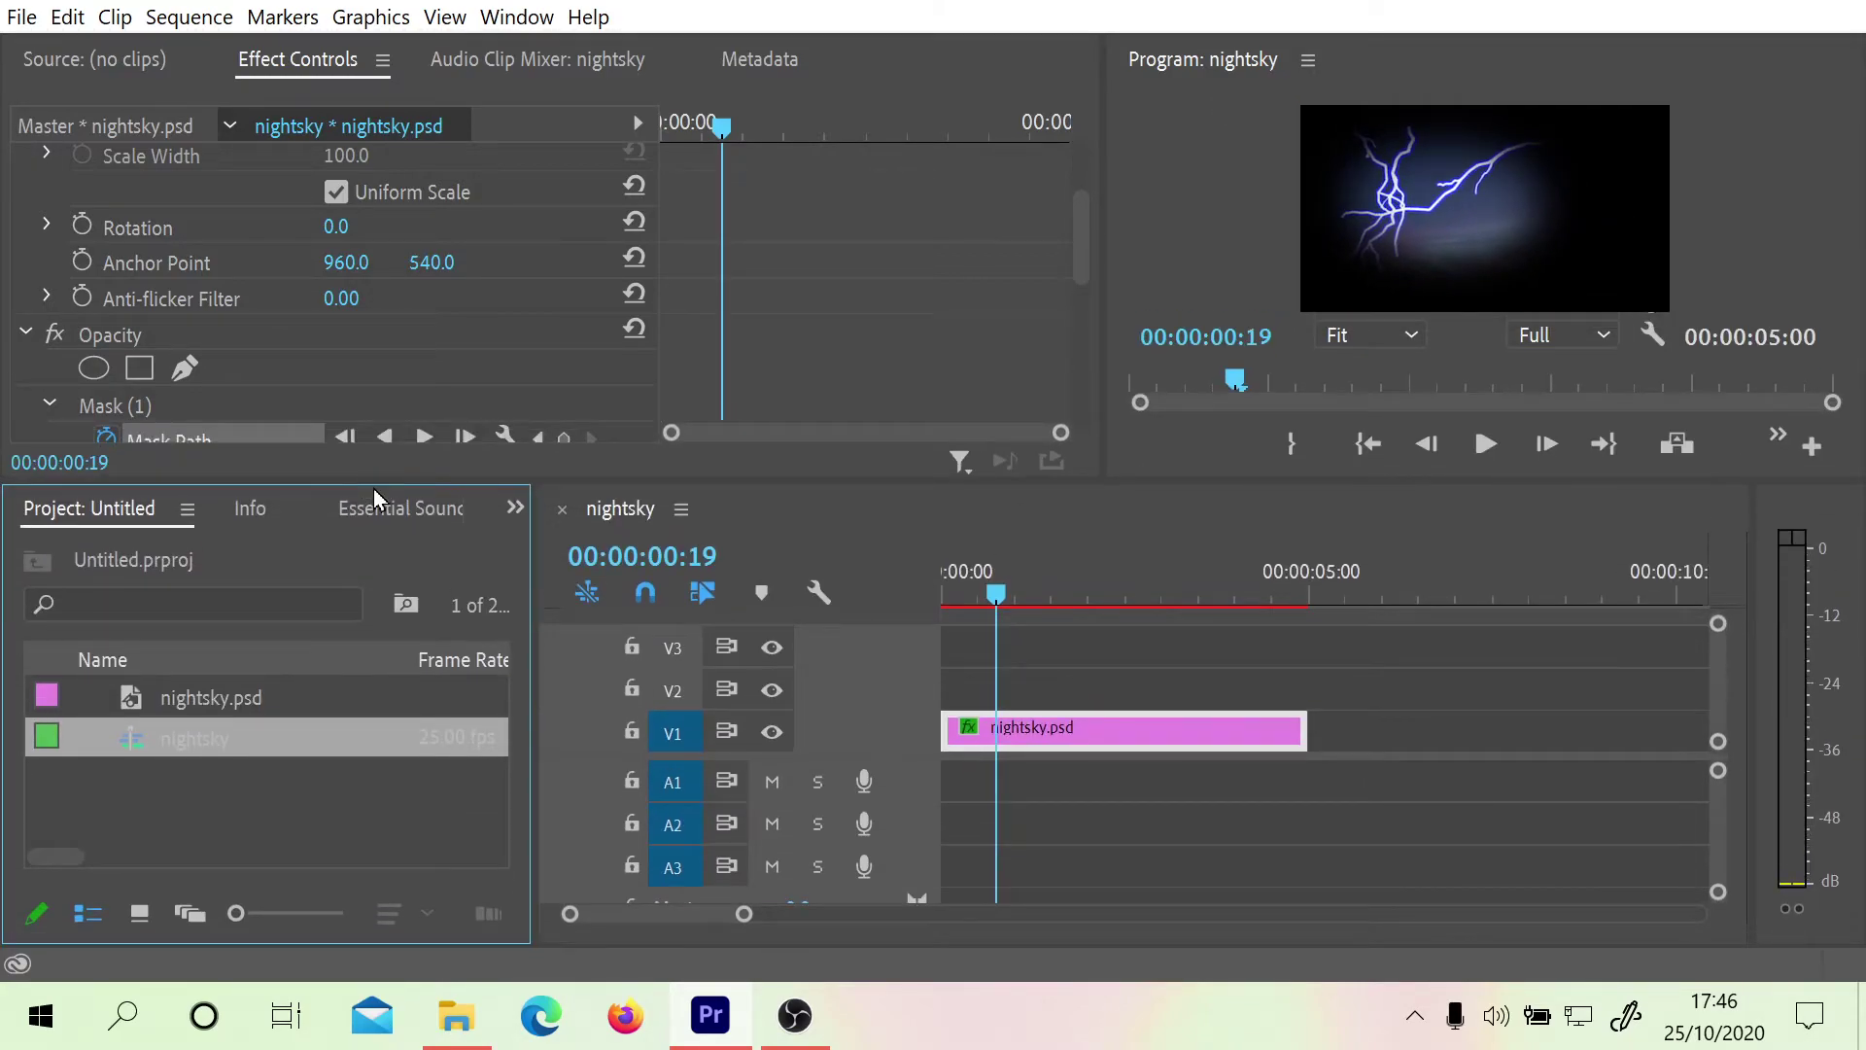
pyautogui.click(262, 697)
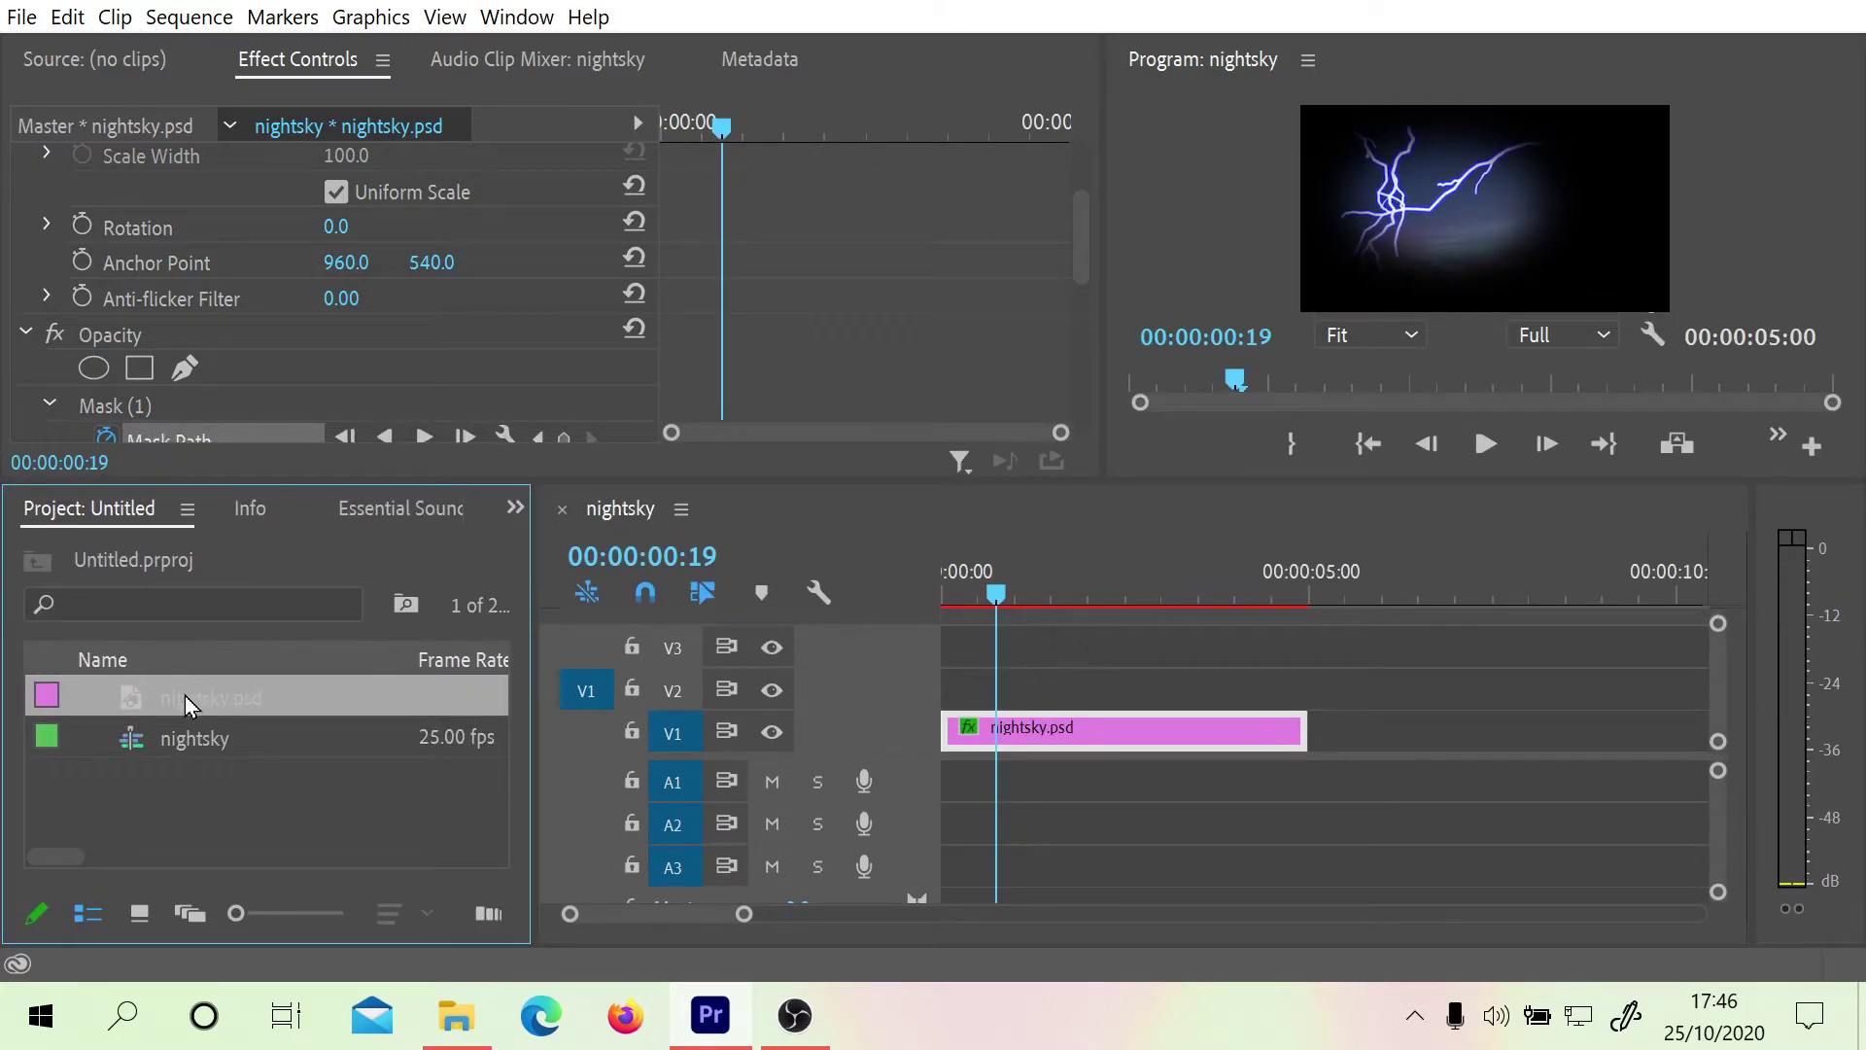
pyautogui.moveTo(185, 696); pyautogui.dragTo(950, 694)
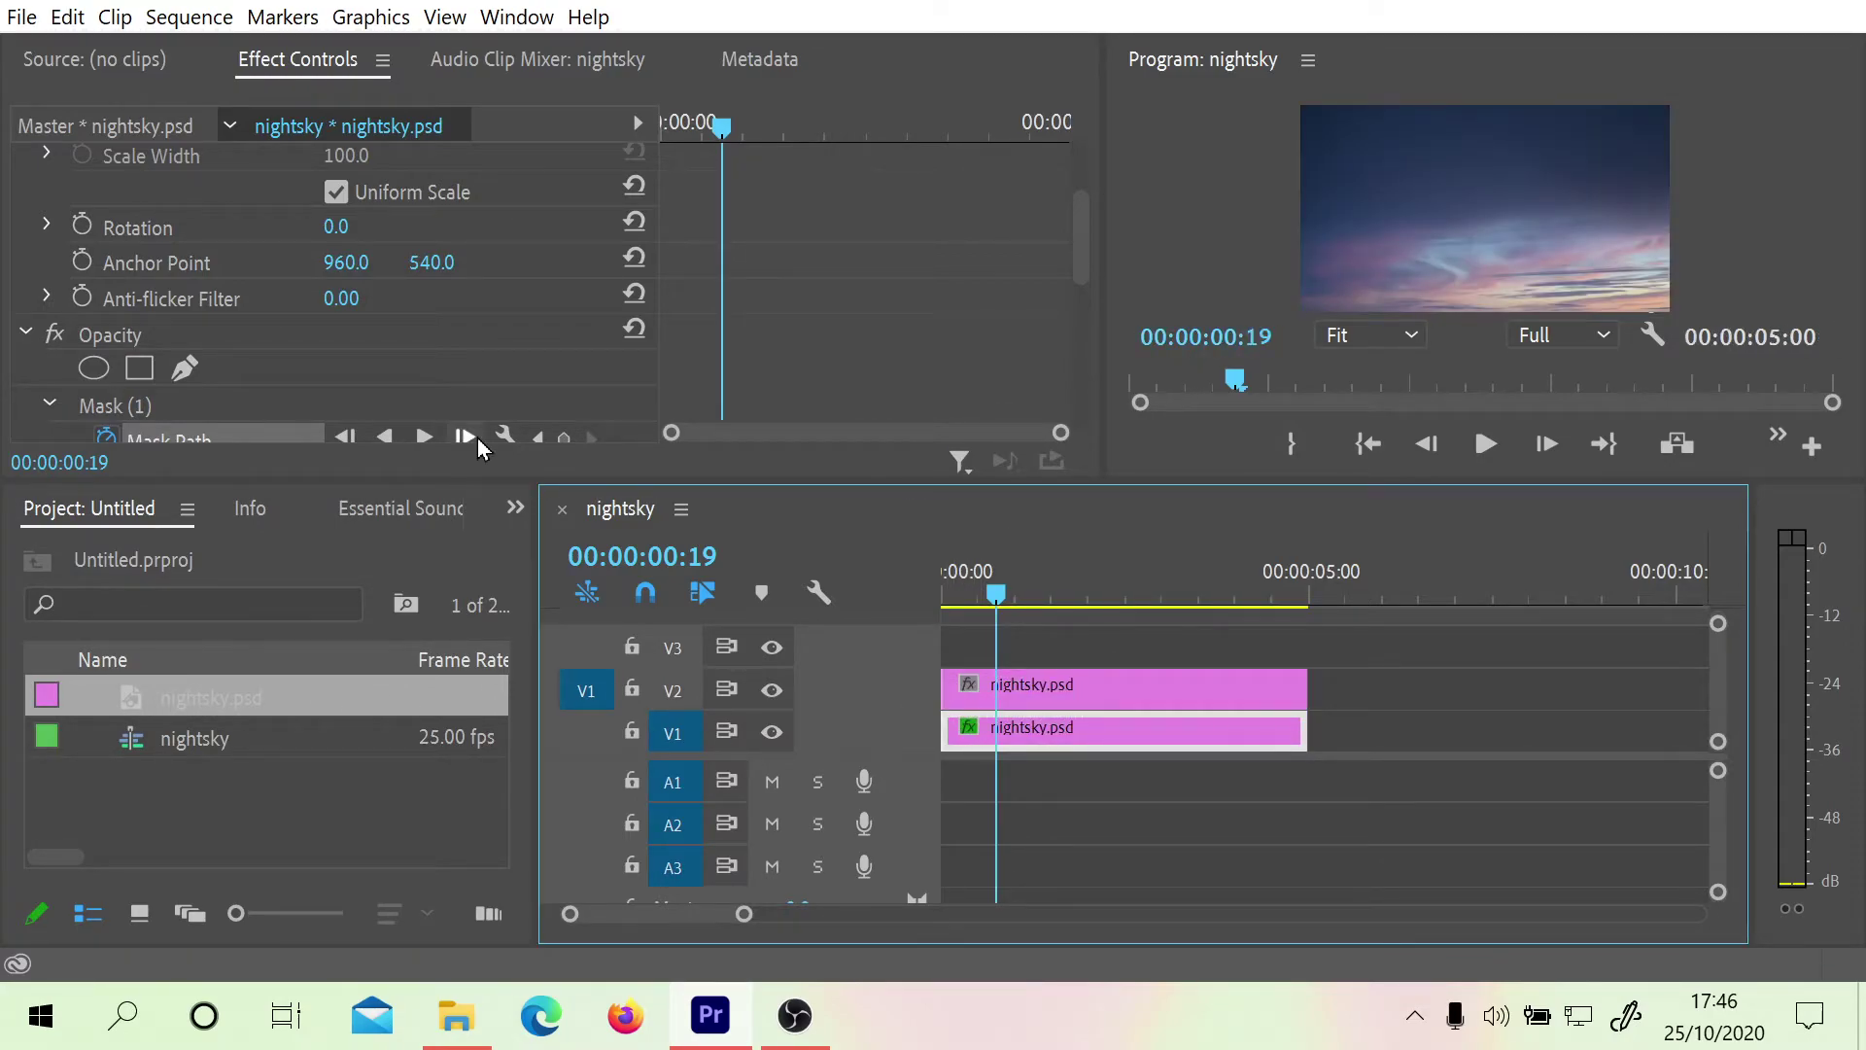
pyautogui.moveTo(1206, 480); pyautogui.dragTo(1198, 620)
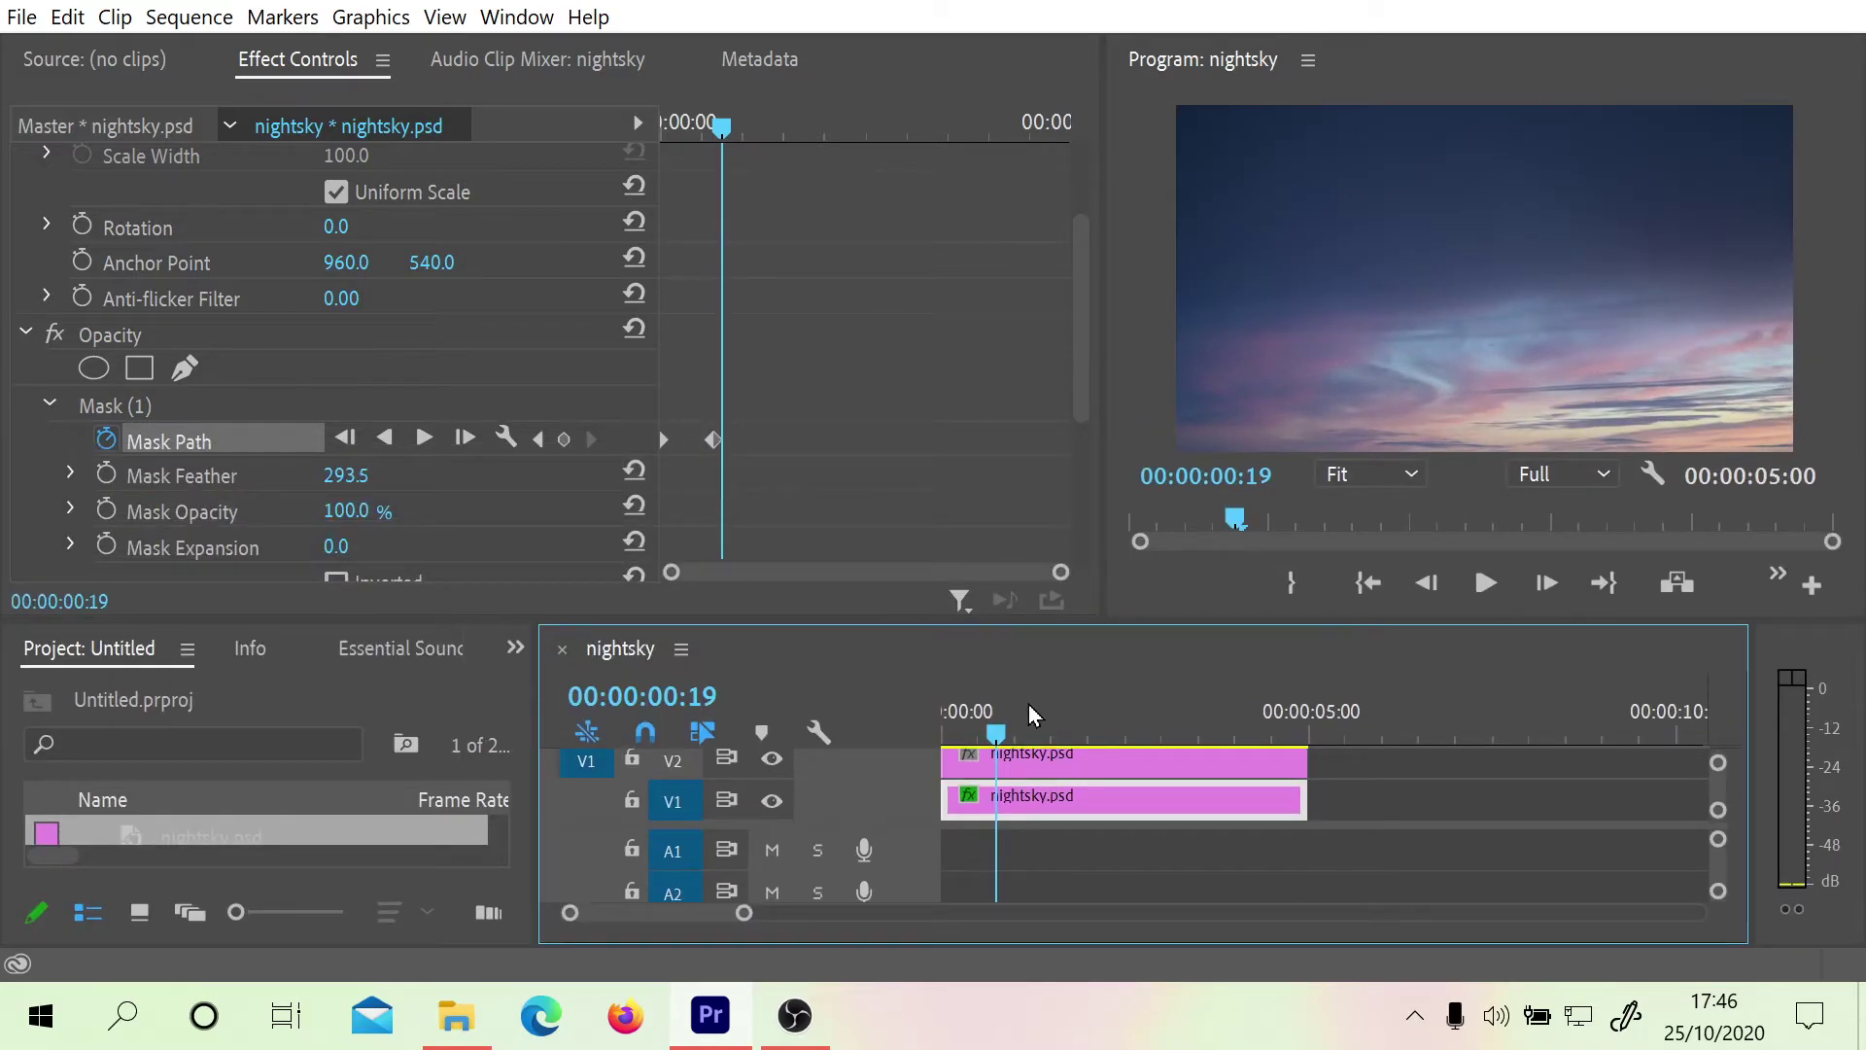
pyautogui.click(1029, 766)
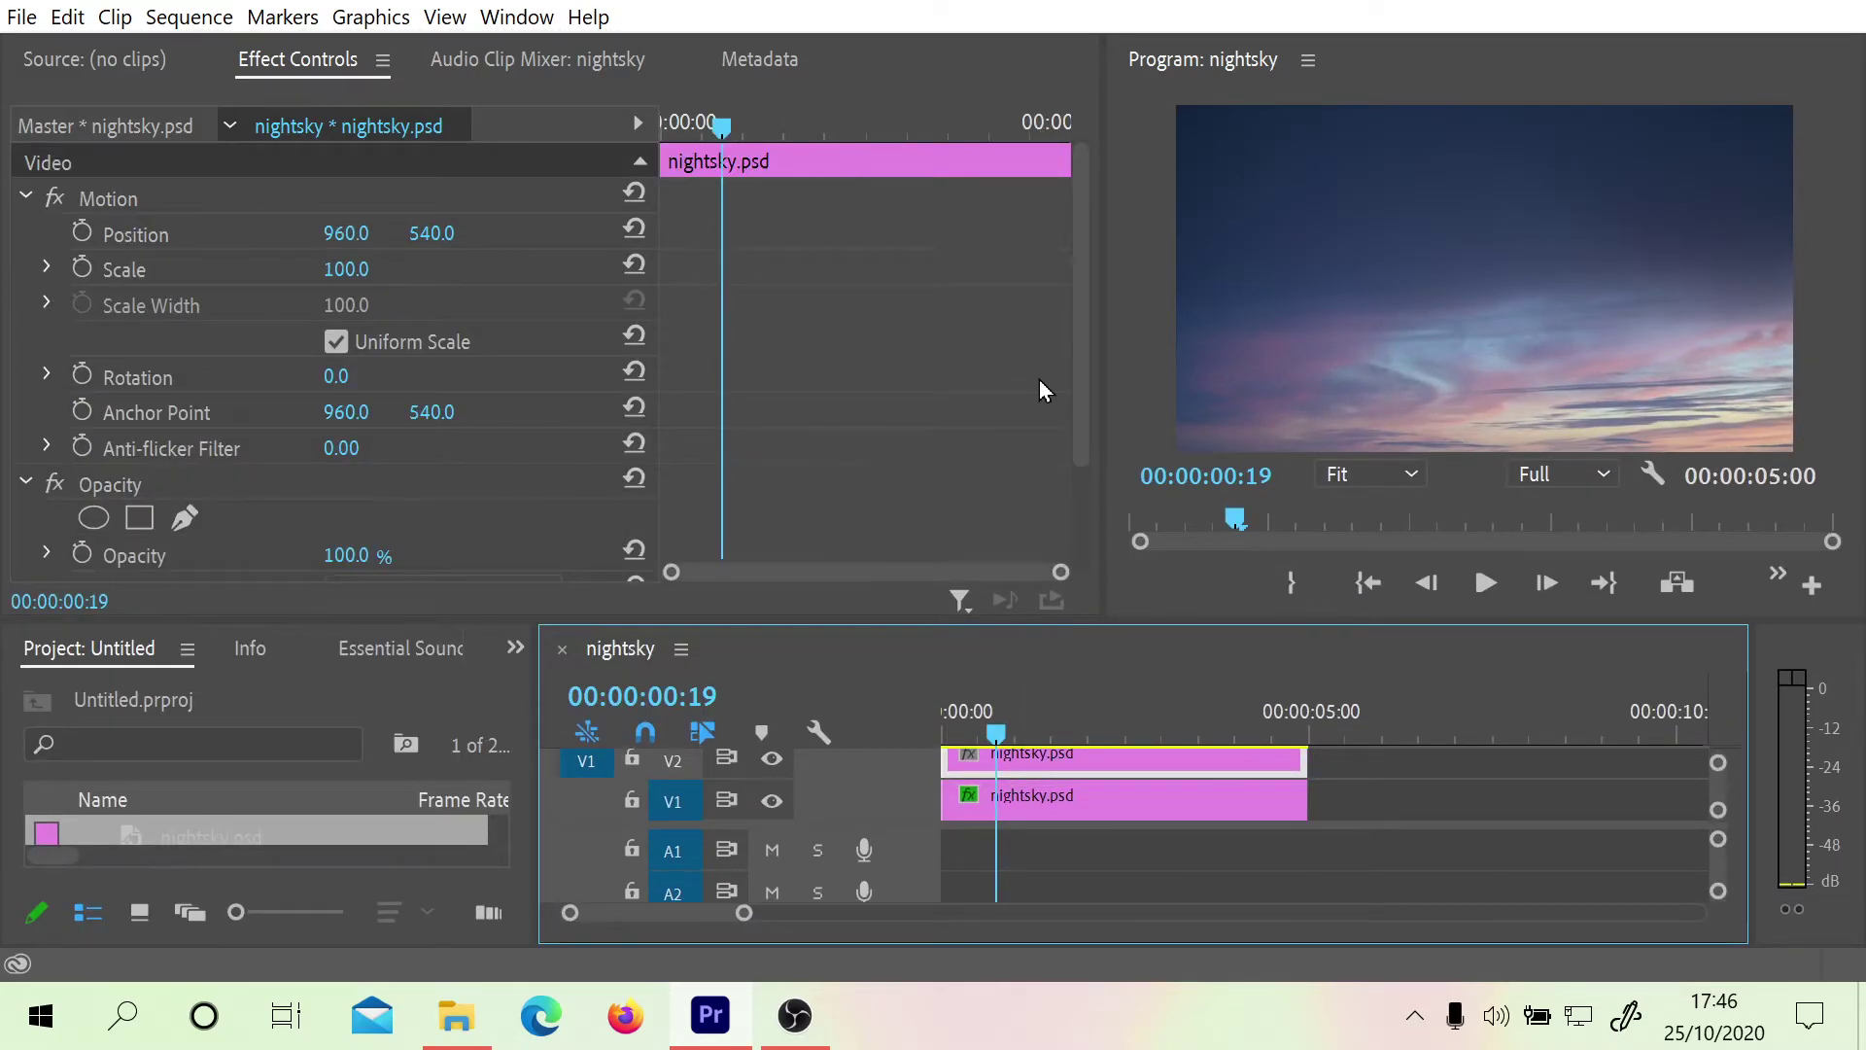
pyautogui.moveTo(1087, 290); pyautogui.dragTo(1060, 475)
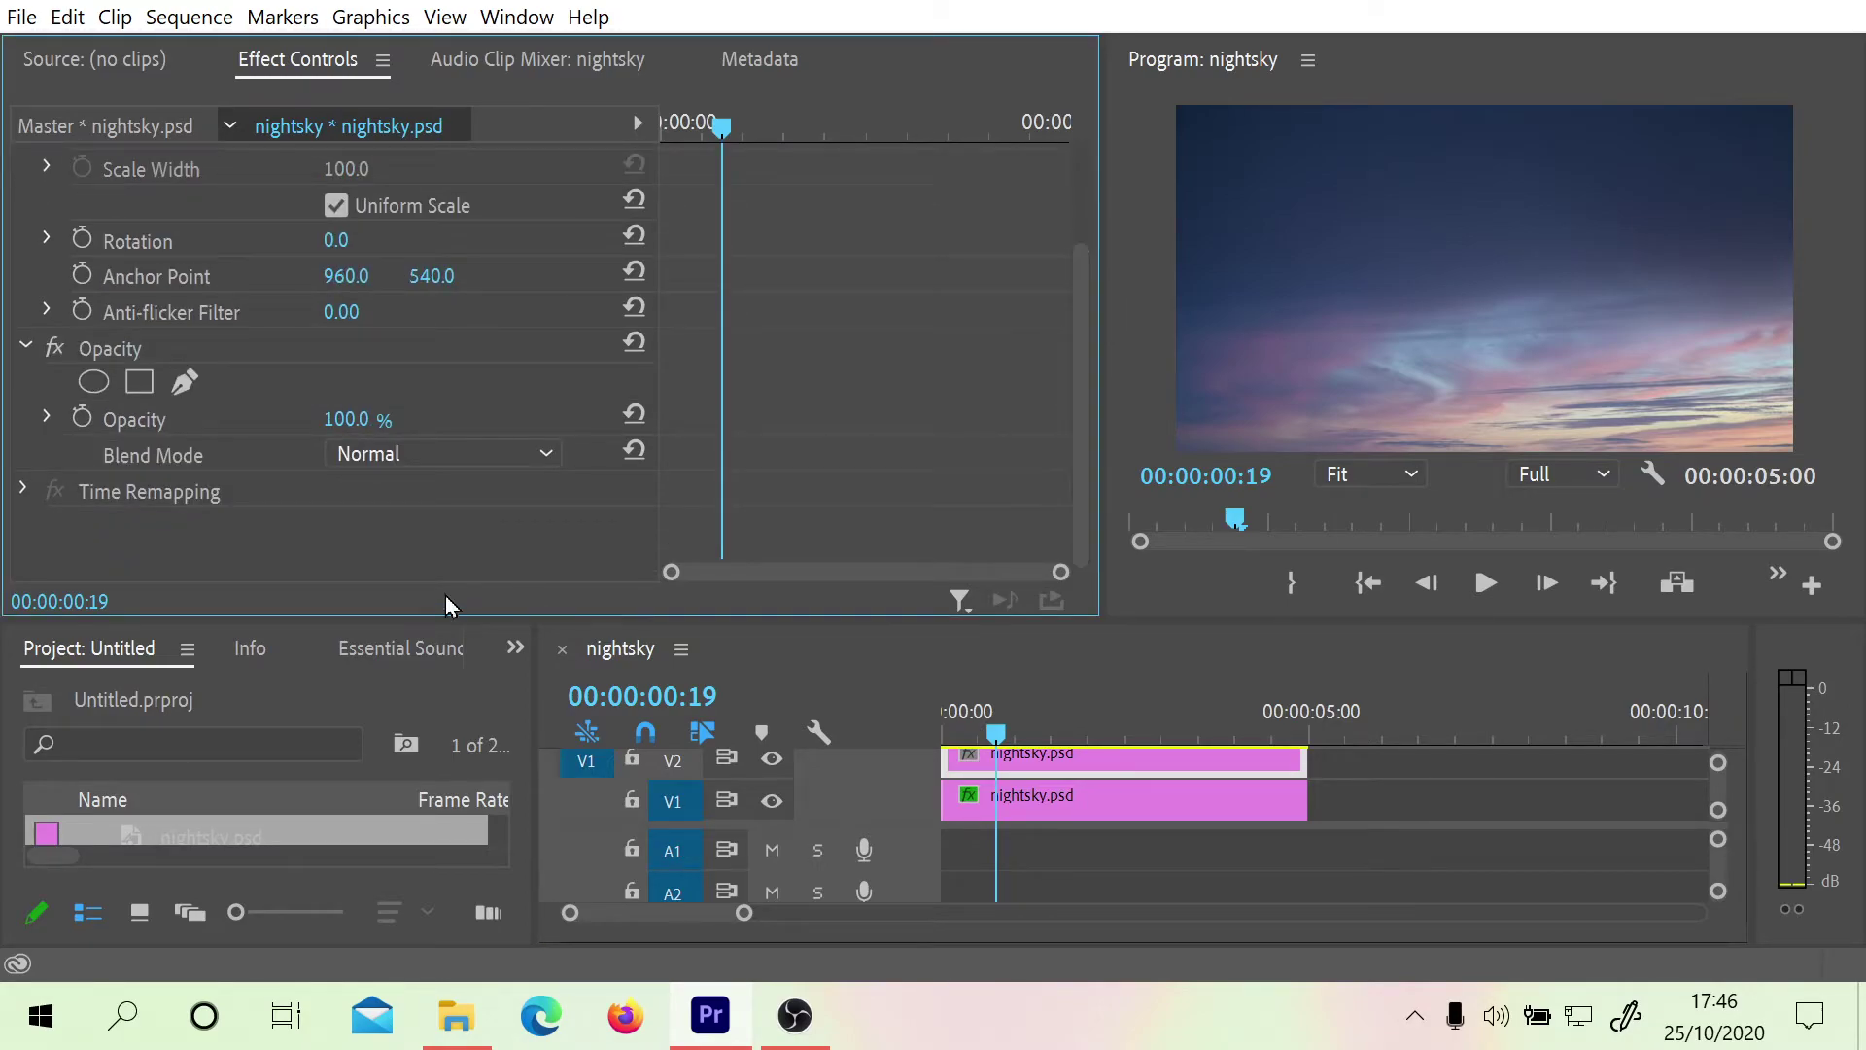
# Try the Dissolve and Multiply blend modes on the V2 clip and check the blend back to the sequence start
pyautogui.click(462, 449)
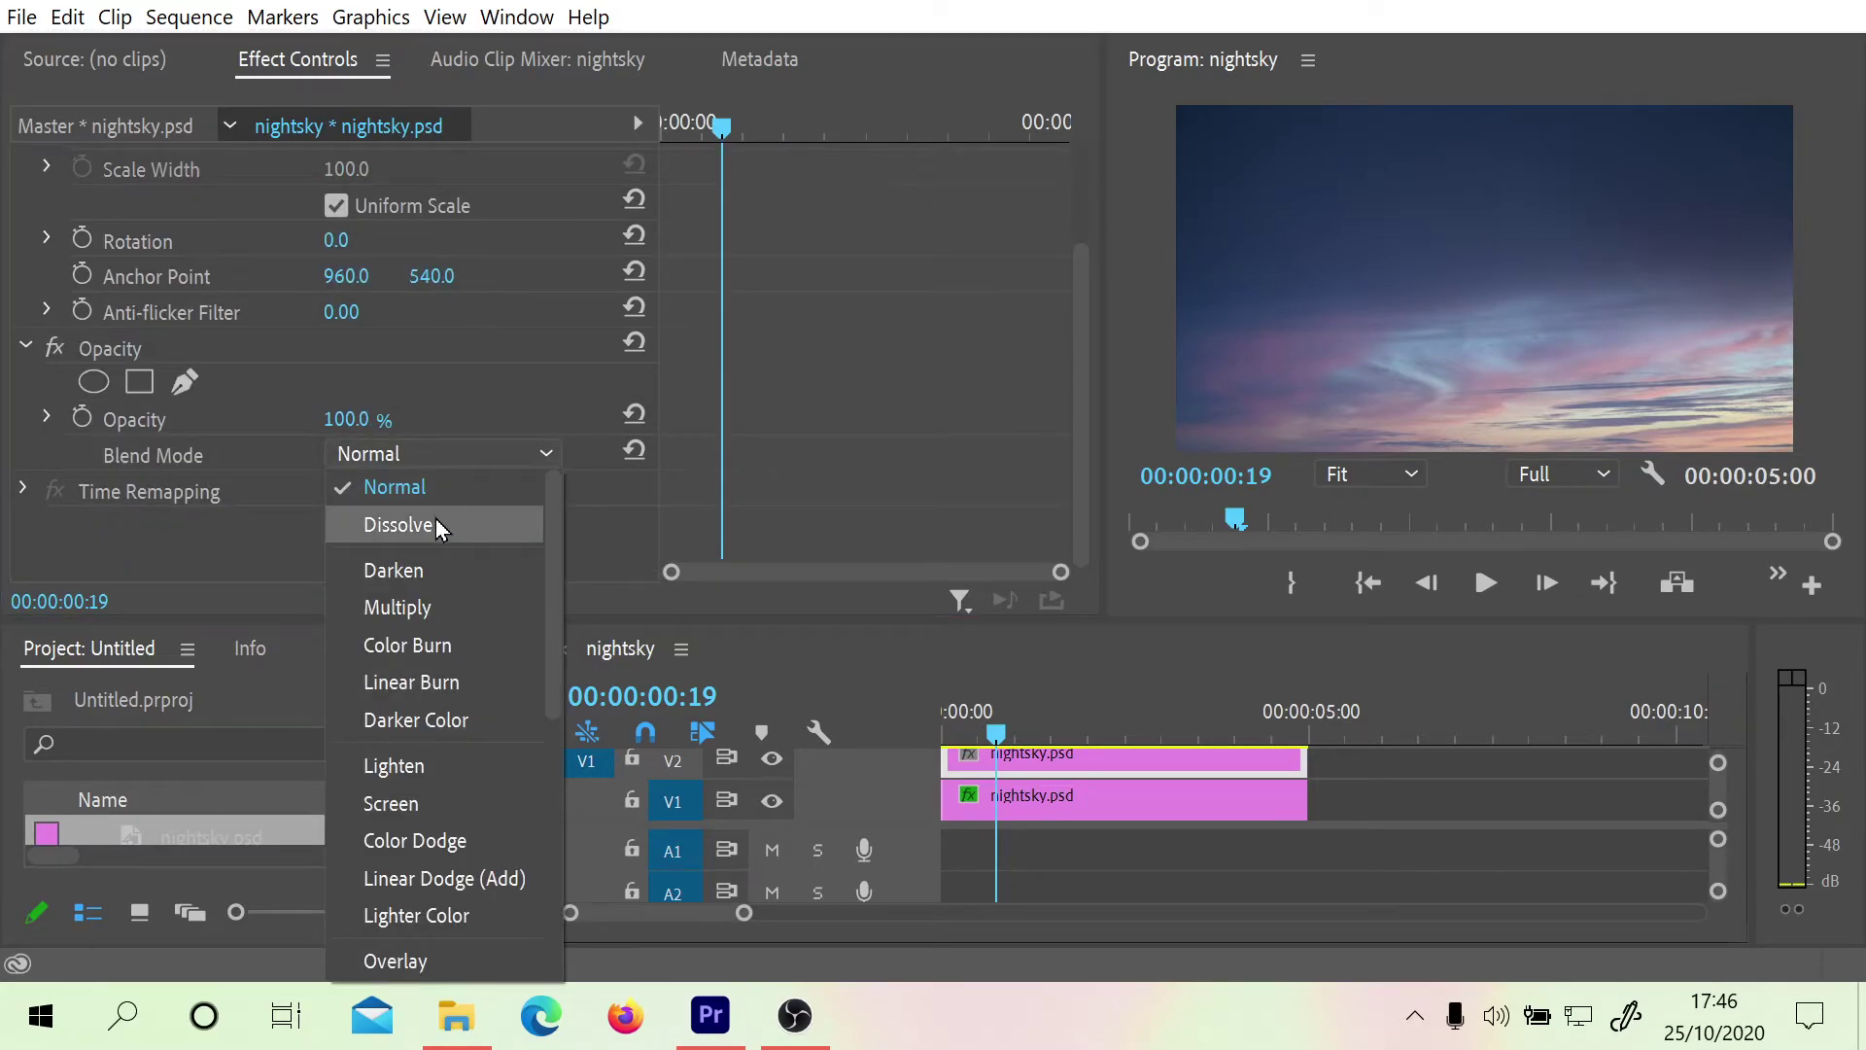
pyautogui.click(440, 521)
pyautogui.click(471, 449)
pyautogui.click(416, 570)
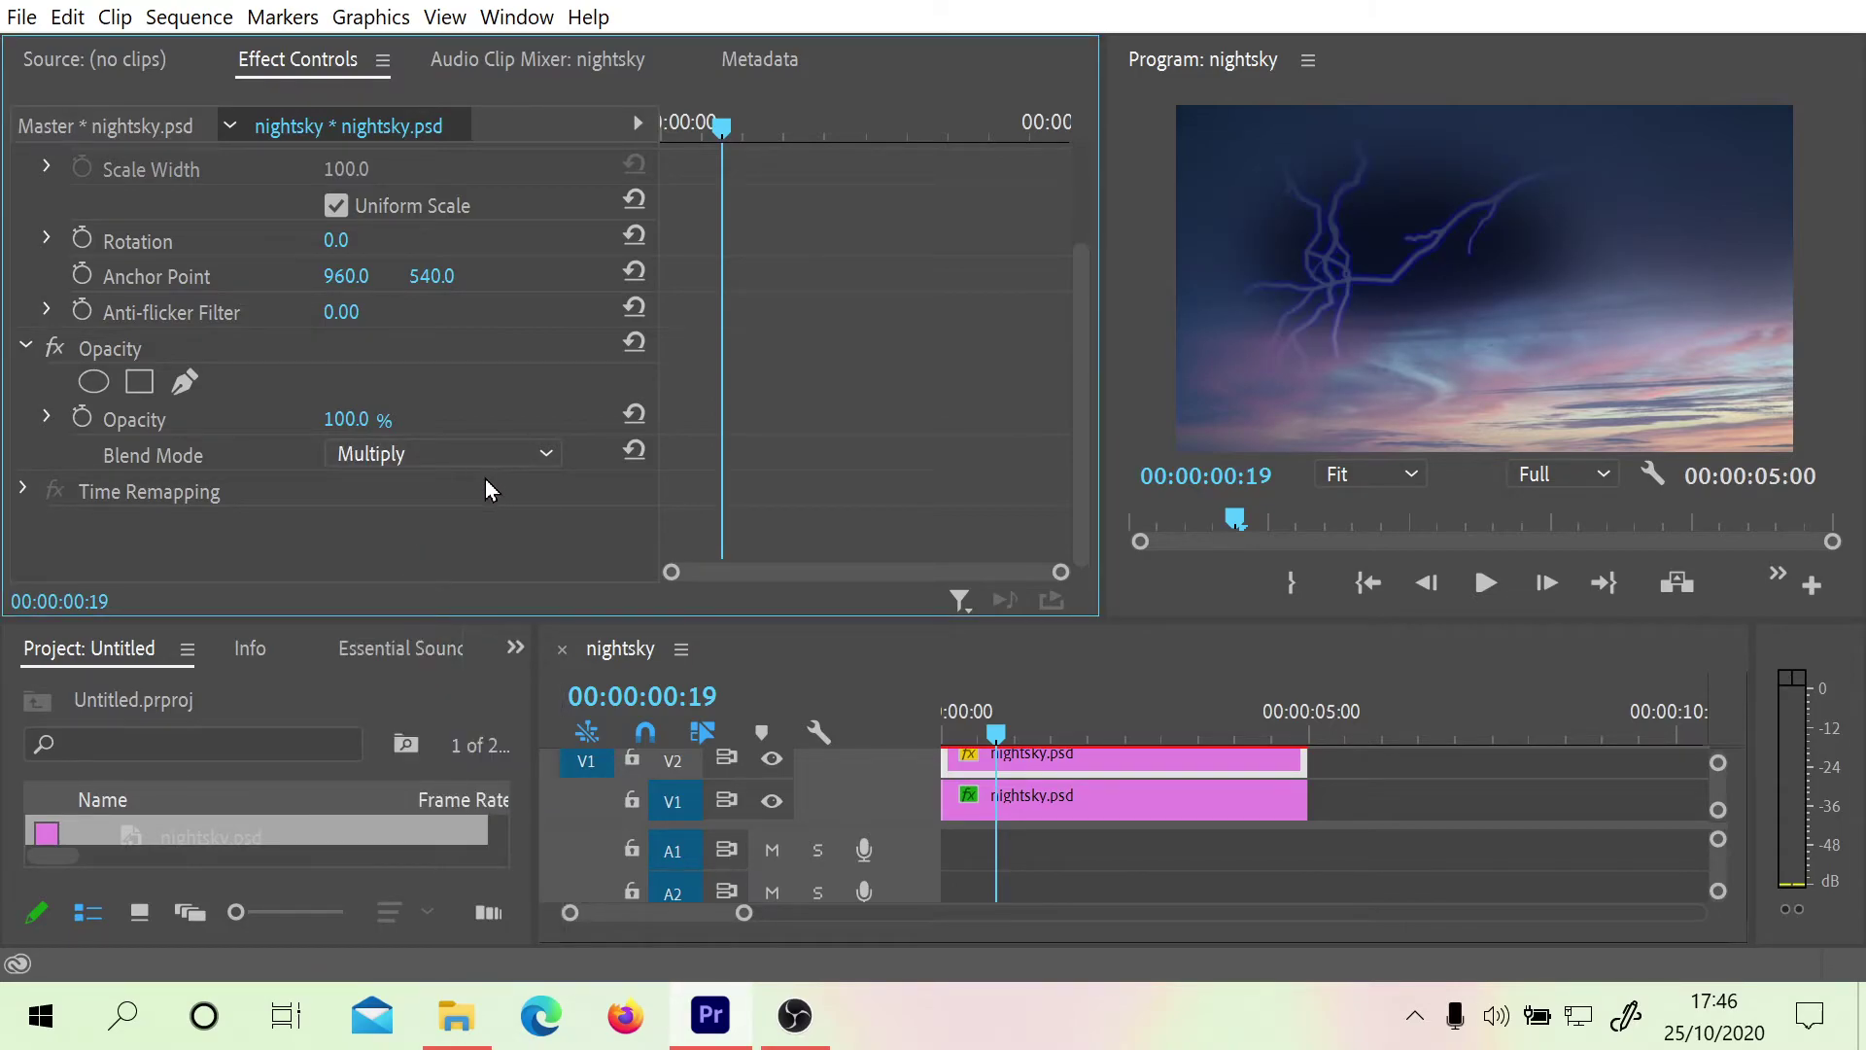
pyautogui.moveTo(1009, 715); pyautogui.dragTo(873, 737)
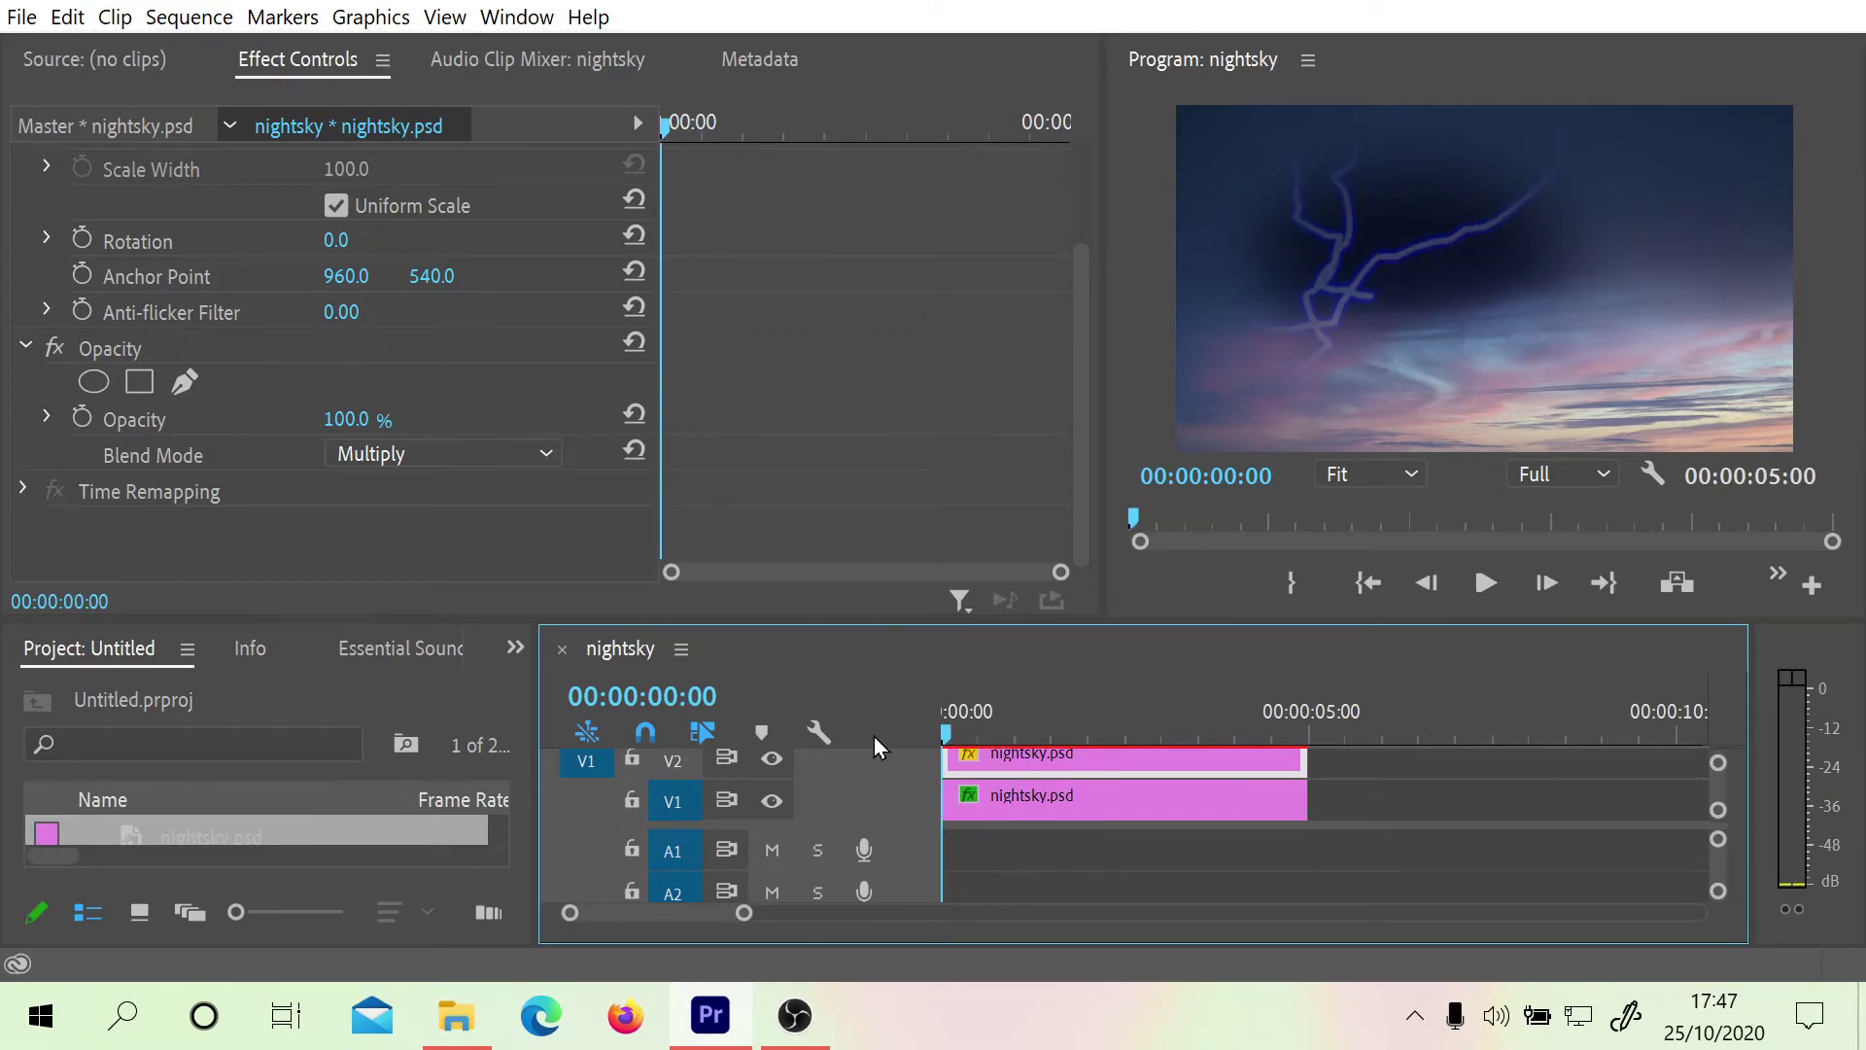
# Try the Linear Burn and Darker Color blend modes on the V2 clip and check frames up to 00:00:01:22
pyautogui.click(434, 467)
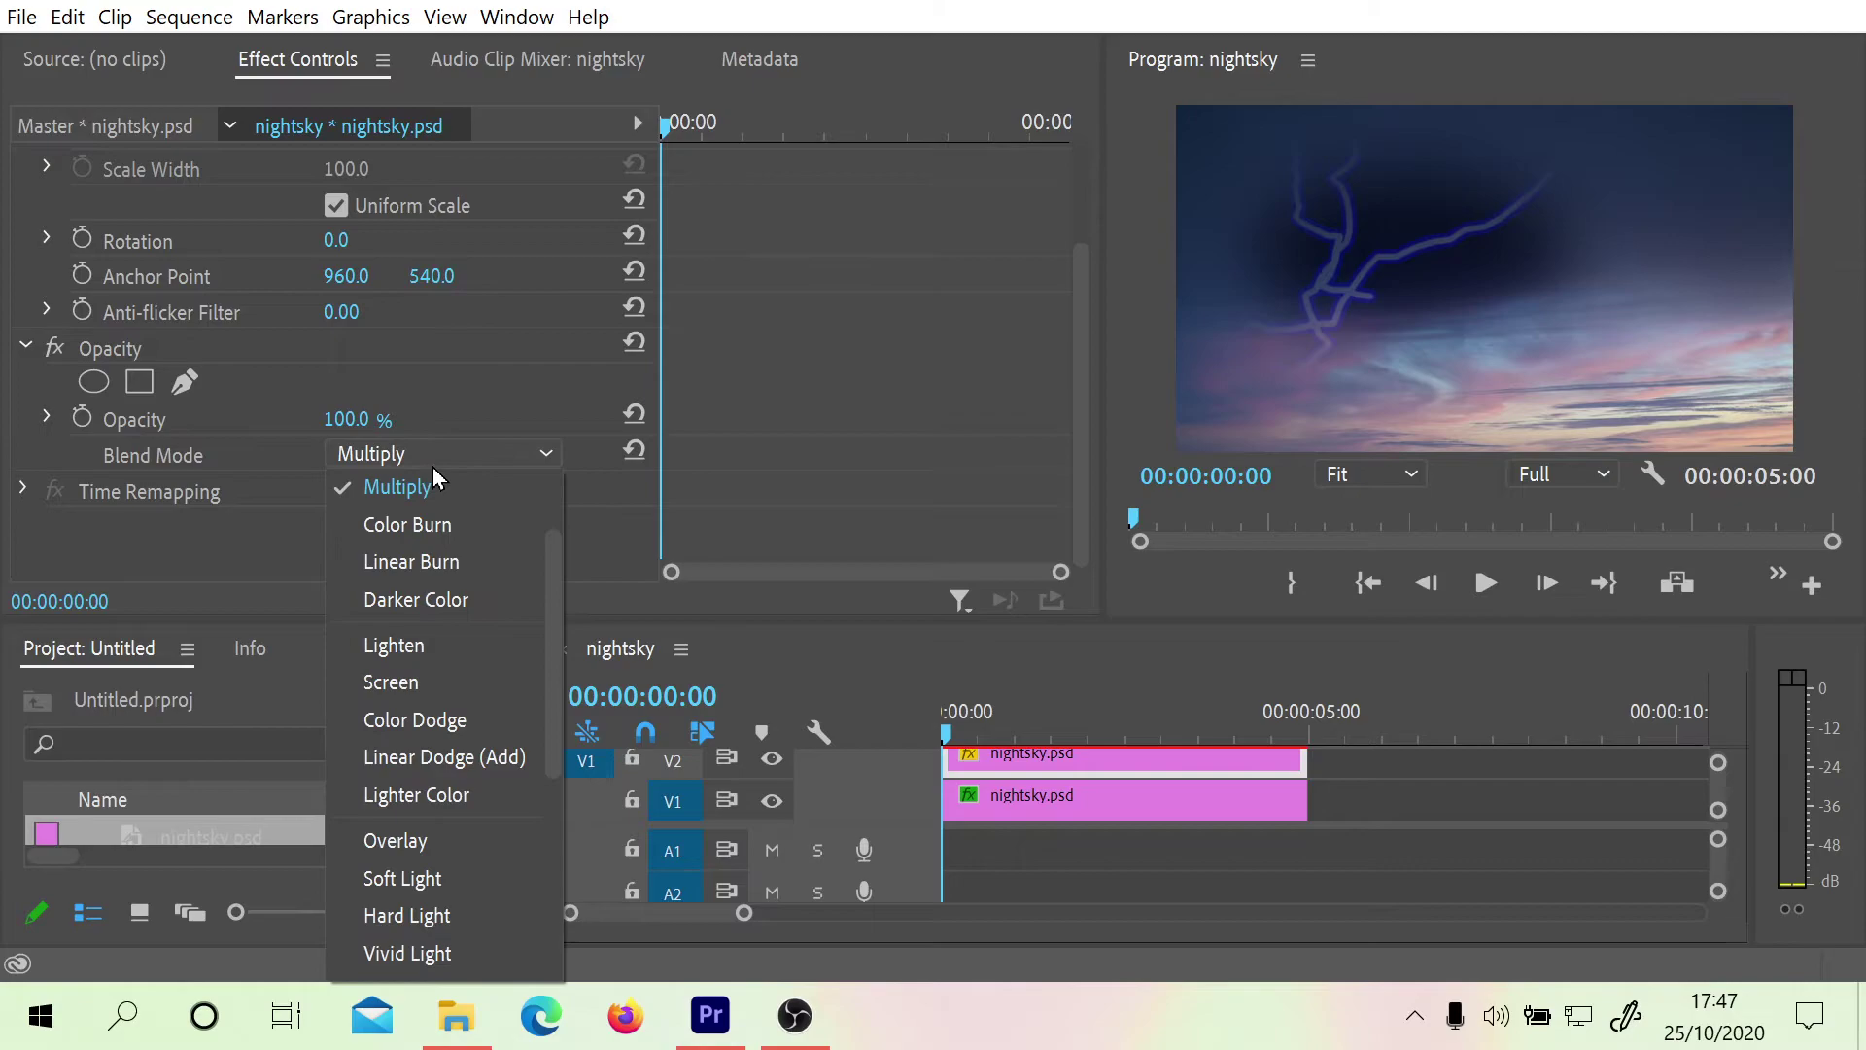
pyautogui.click(420, 563)
pyautogui.press('End')
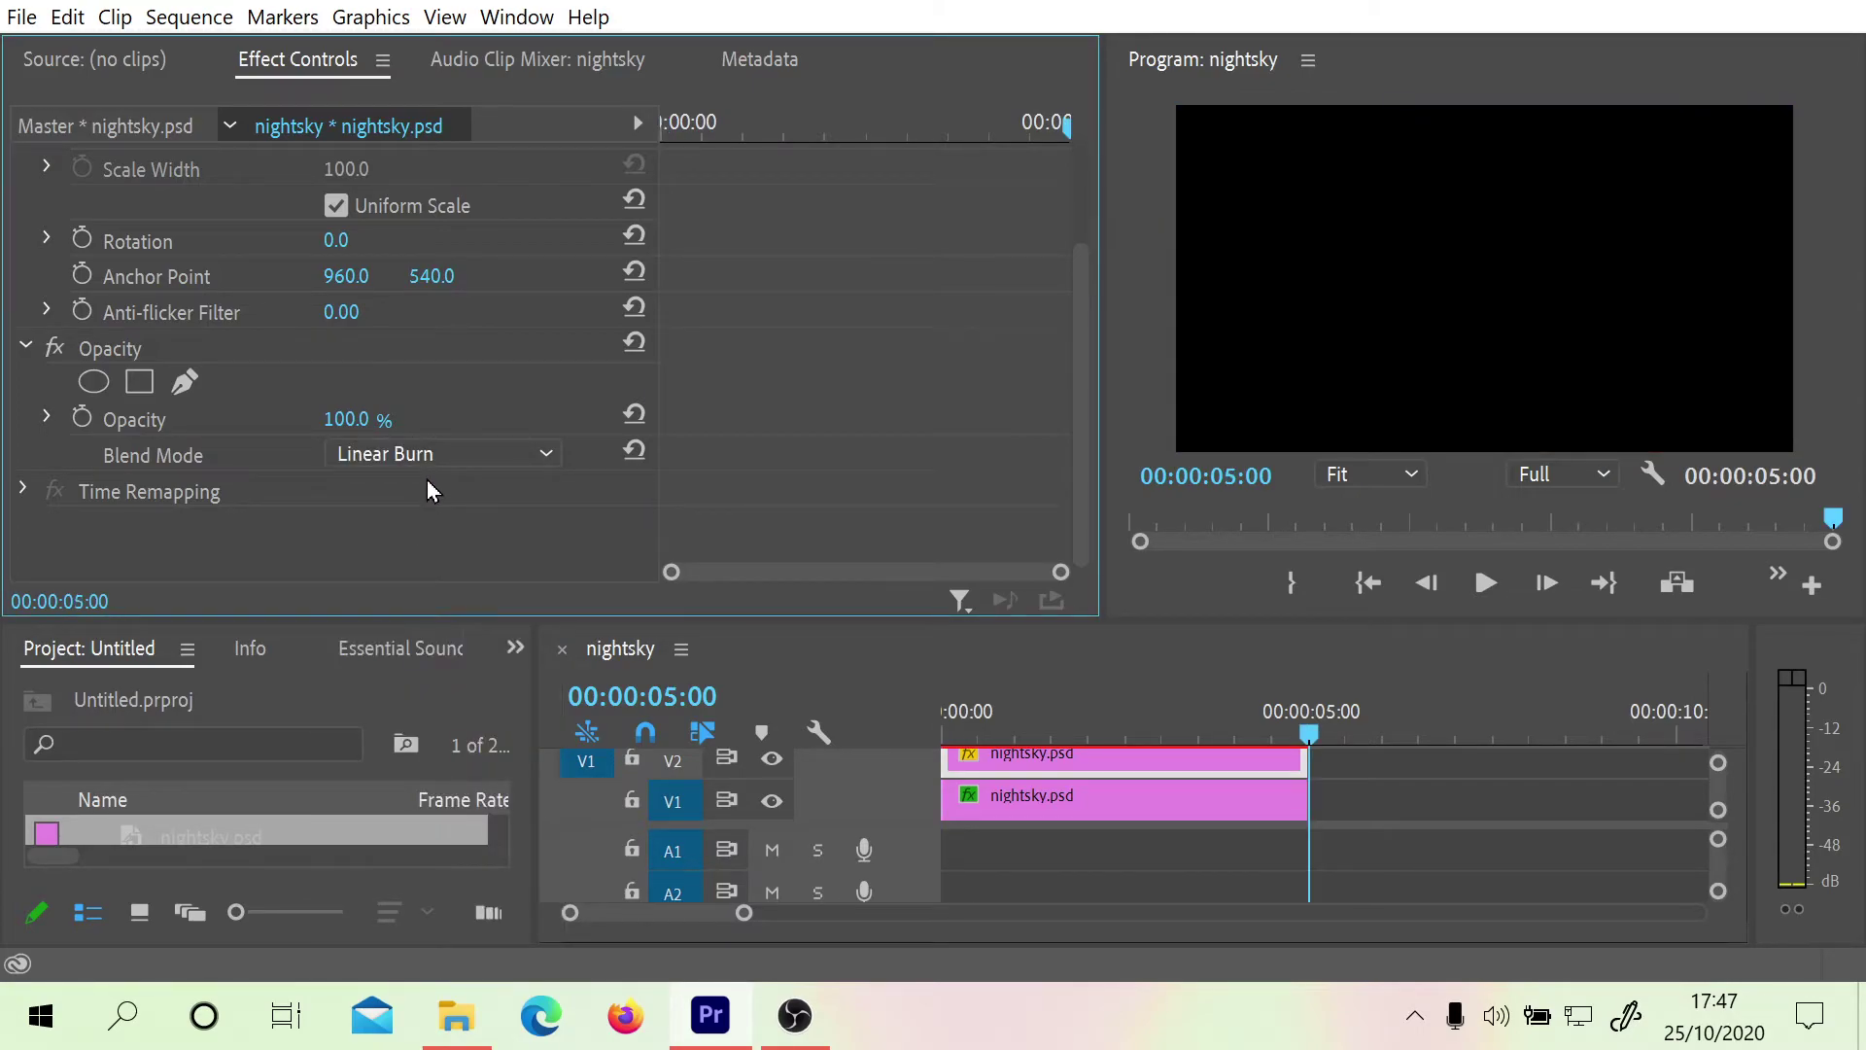
pyautogui.press('Home')
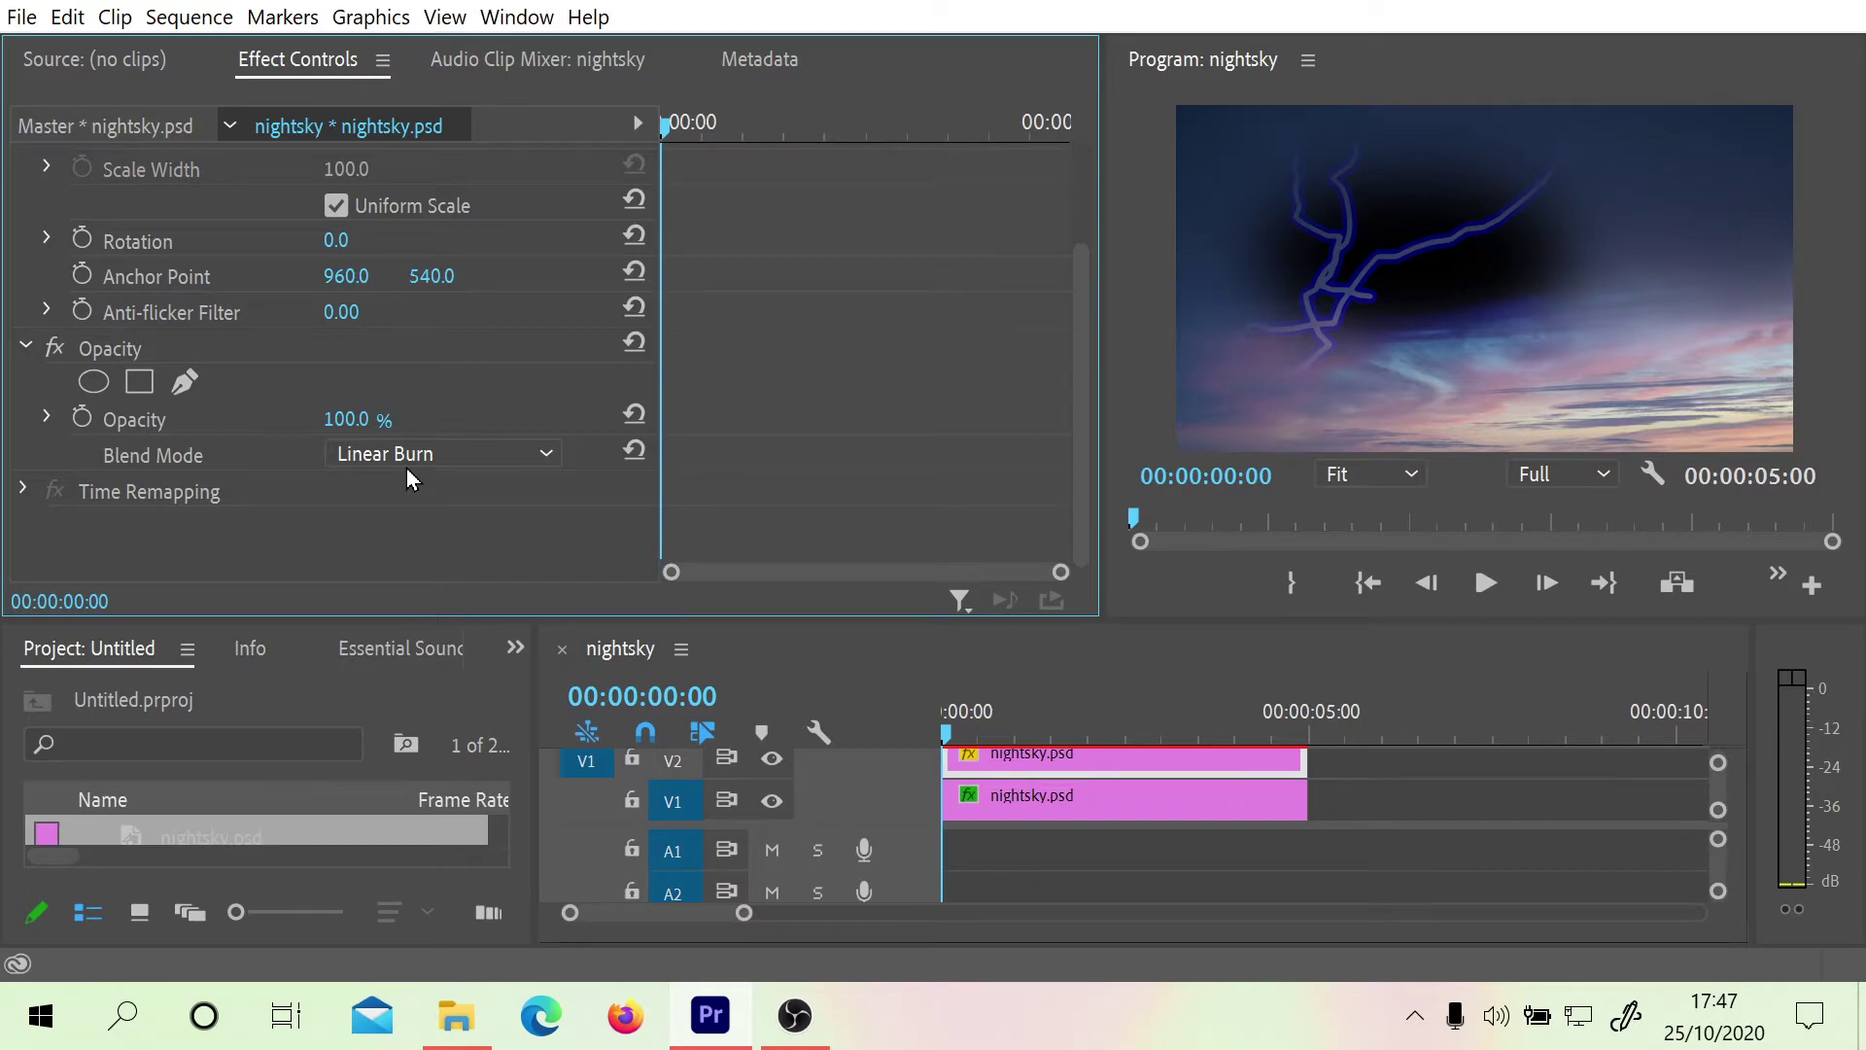
pyautogui.click(407, 459)
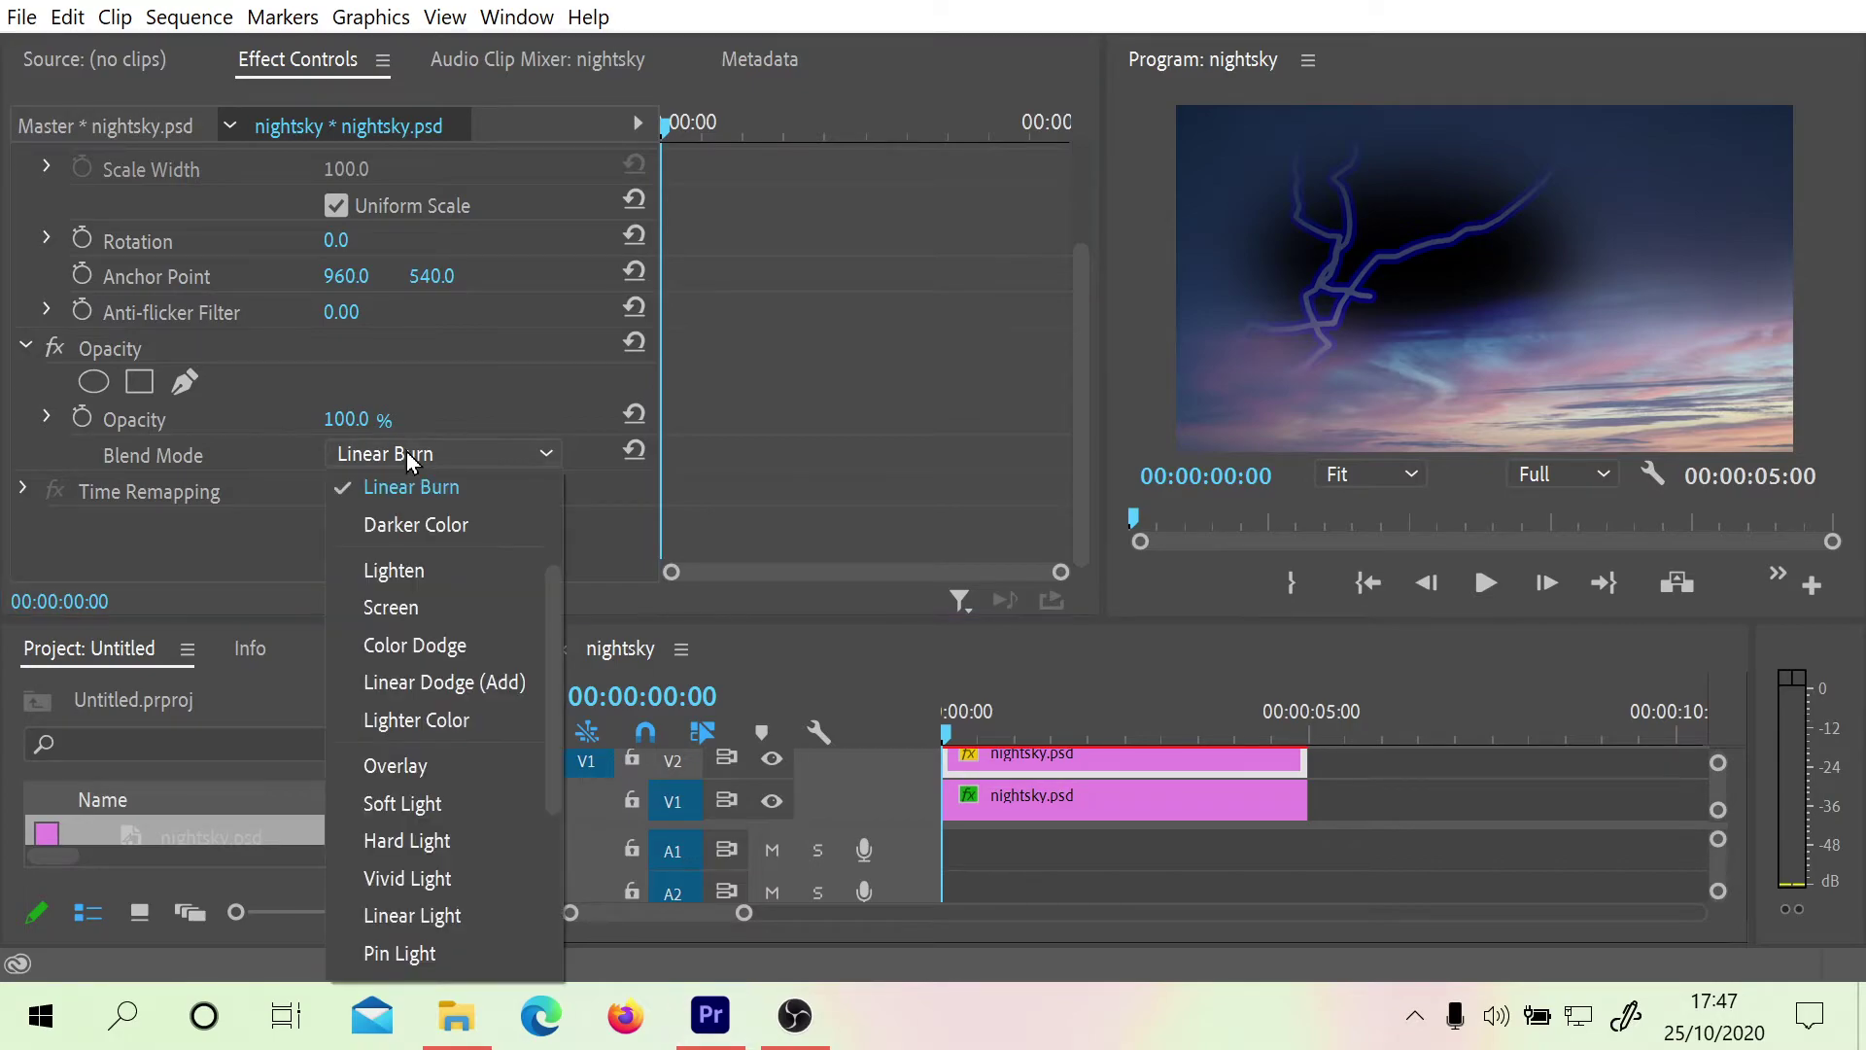
pyautogui.click(418, 524)
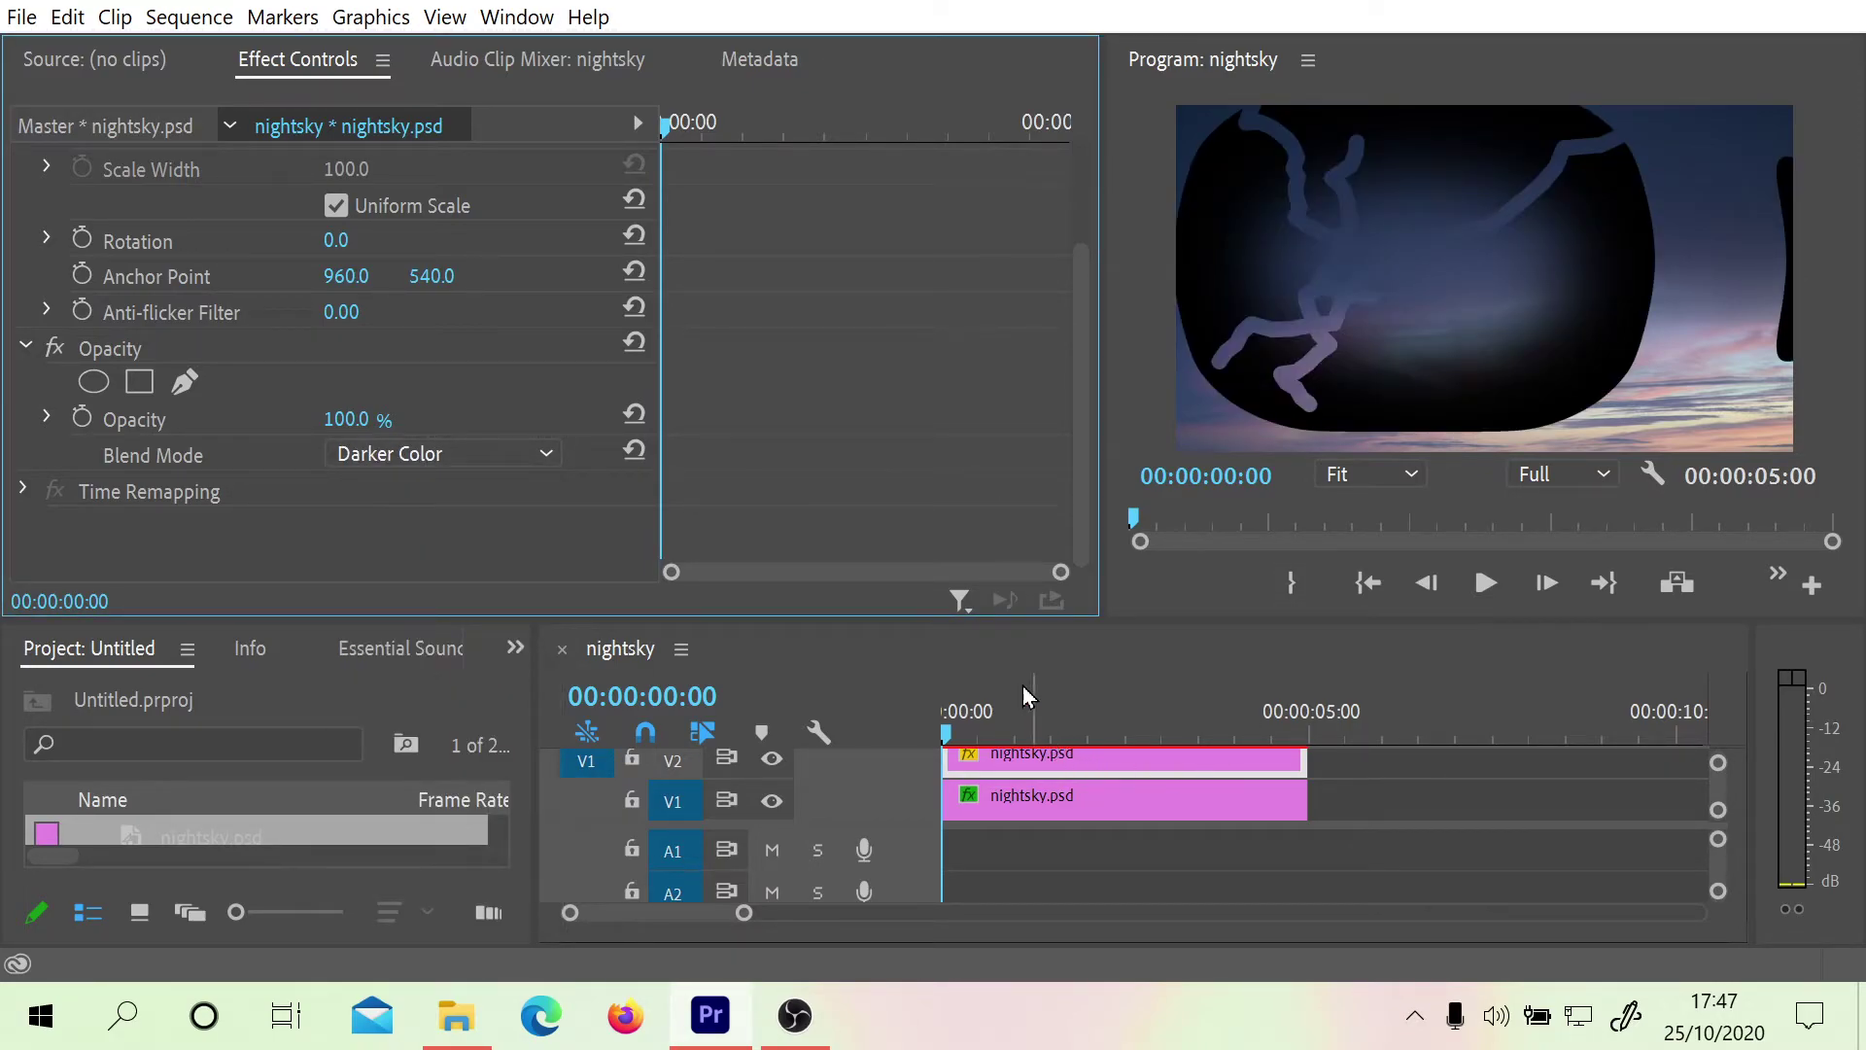
pyautogui.moveTo(1013, 695); pyautogui.dragTo(1080, 724)
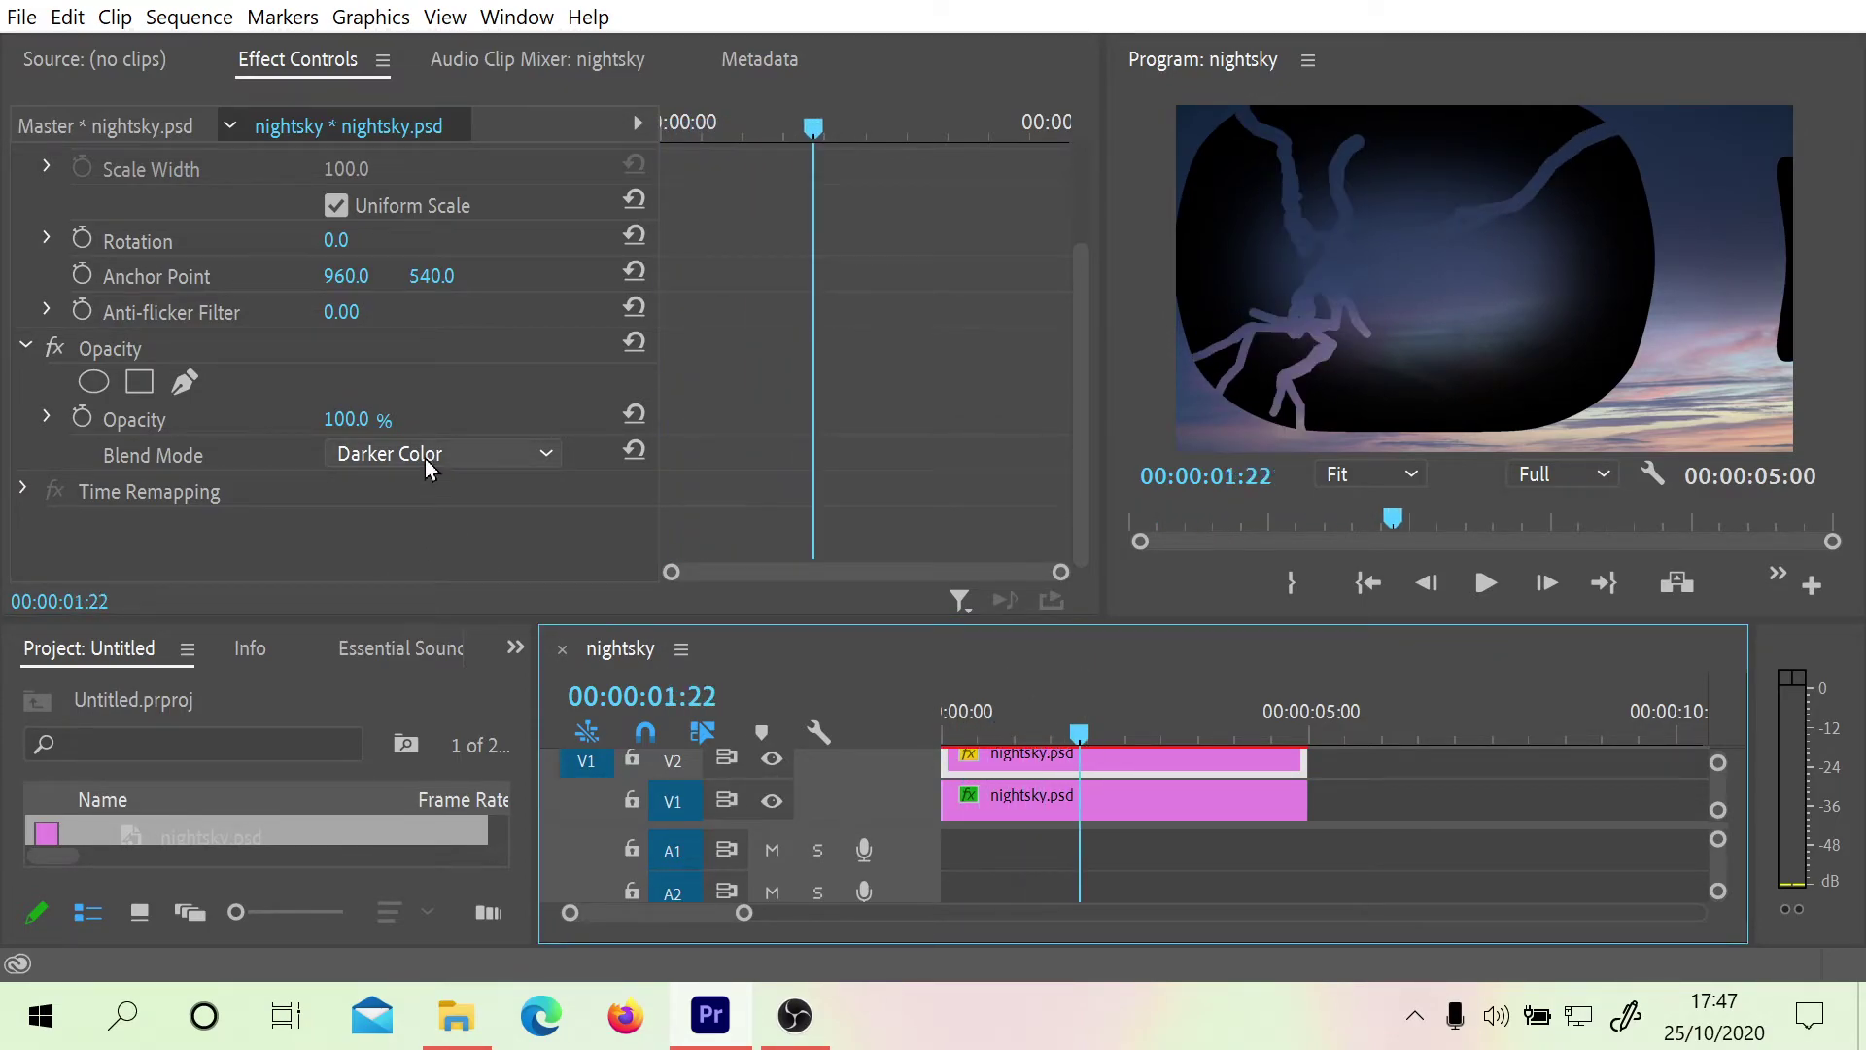
# Set the V2 clip's blend mode to Soft Light, preview it from the start, and return the playhead to 00:00:00:00
pyautogui.click(424, 458)
pyautogui.click(420, 765)
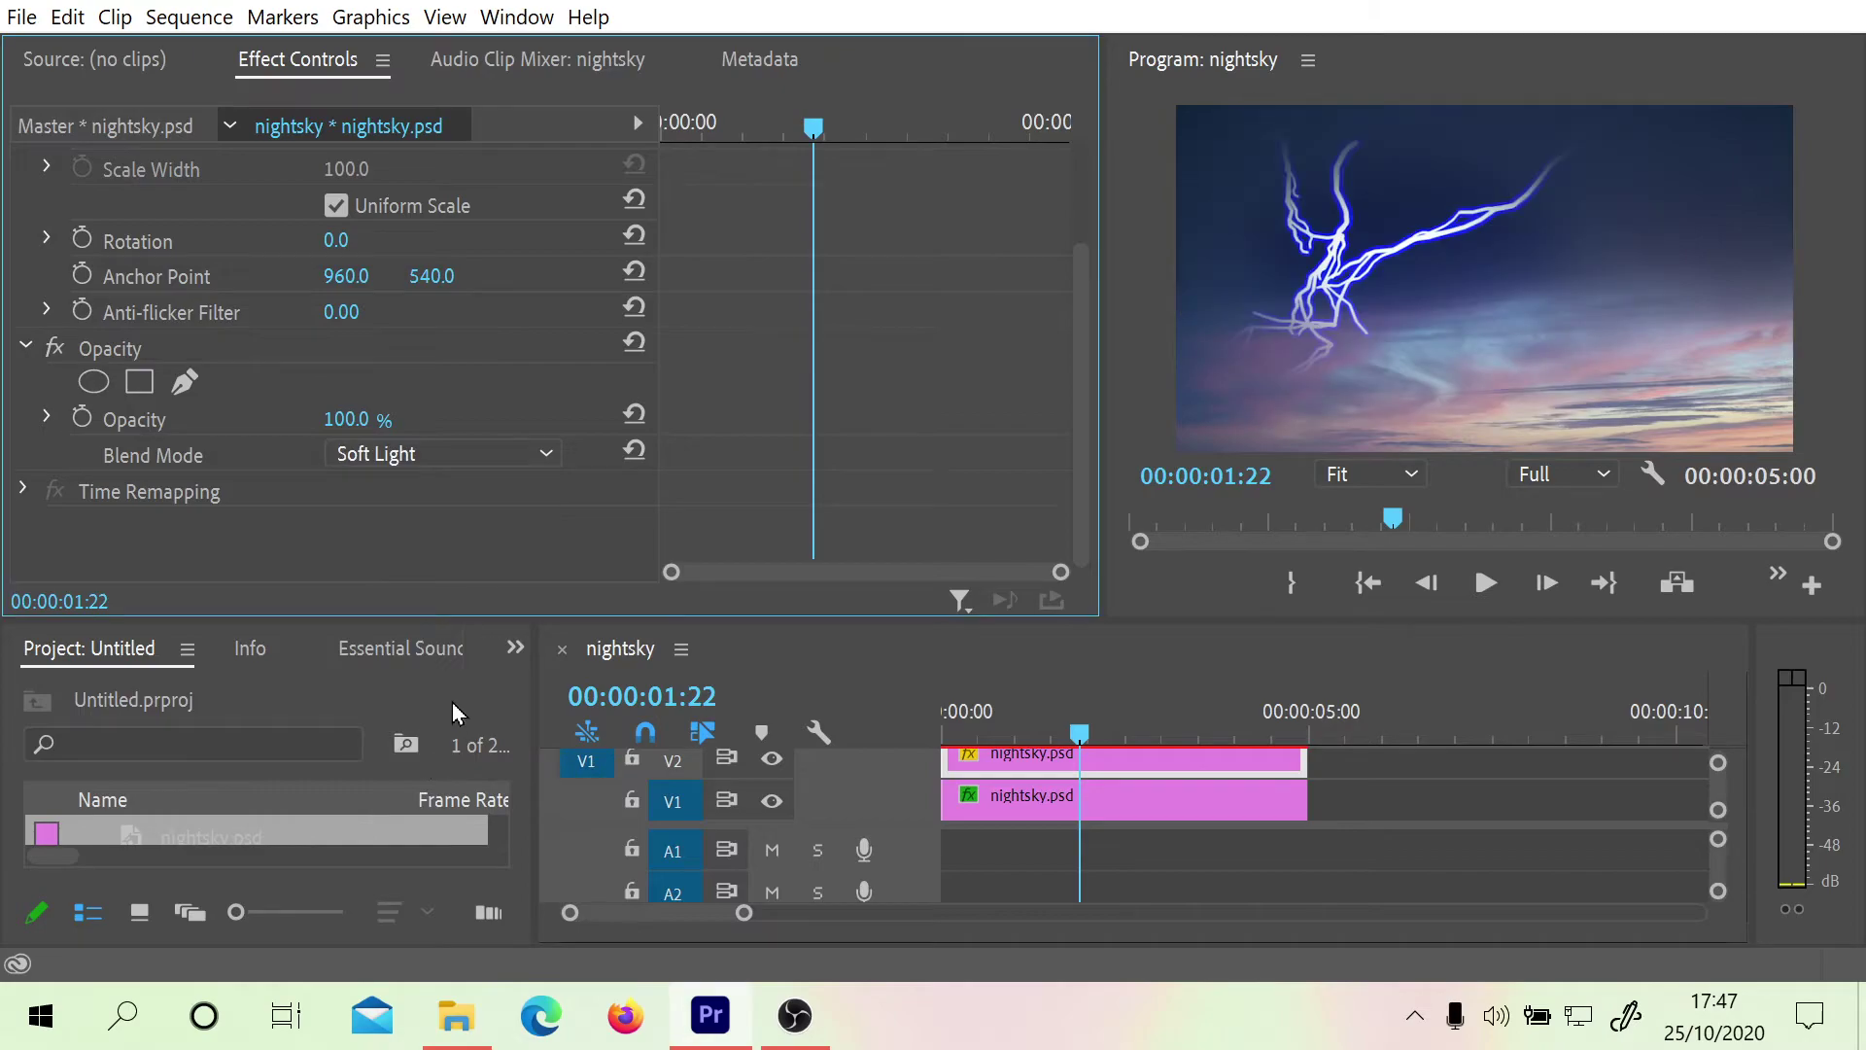
pyautogui.moveTo(1052, 709); pyautogui.dragTo(856, 730)
pyautogui.click(1485, 583)
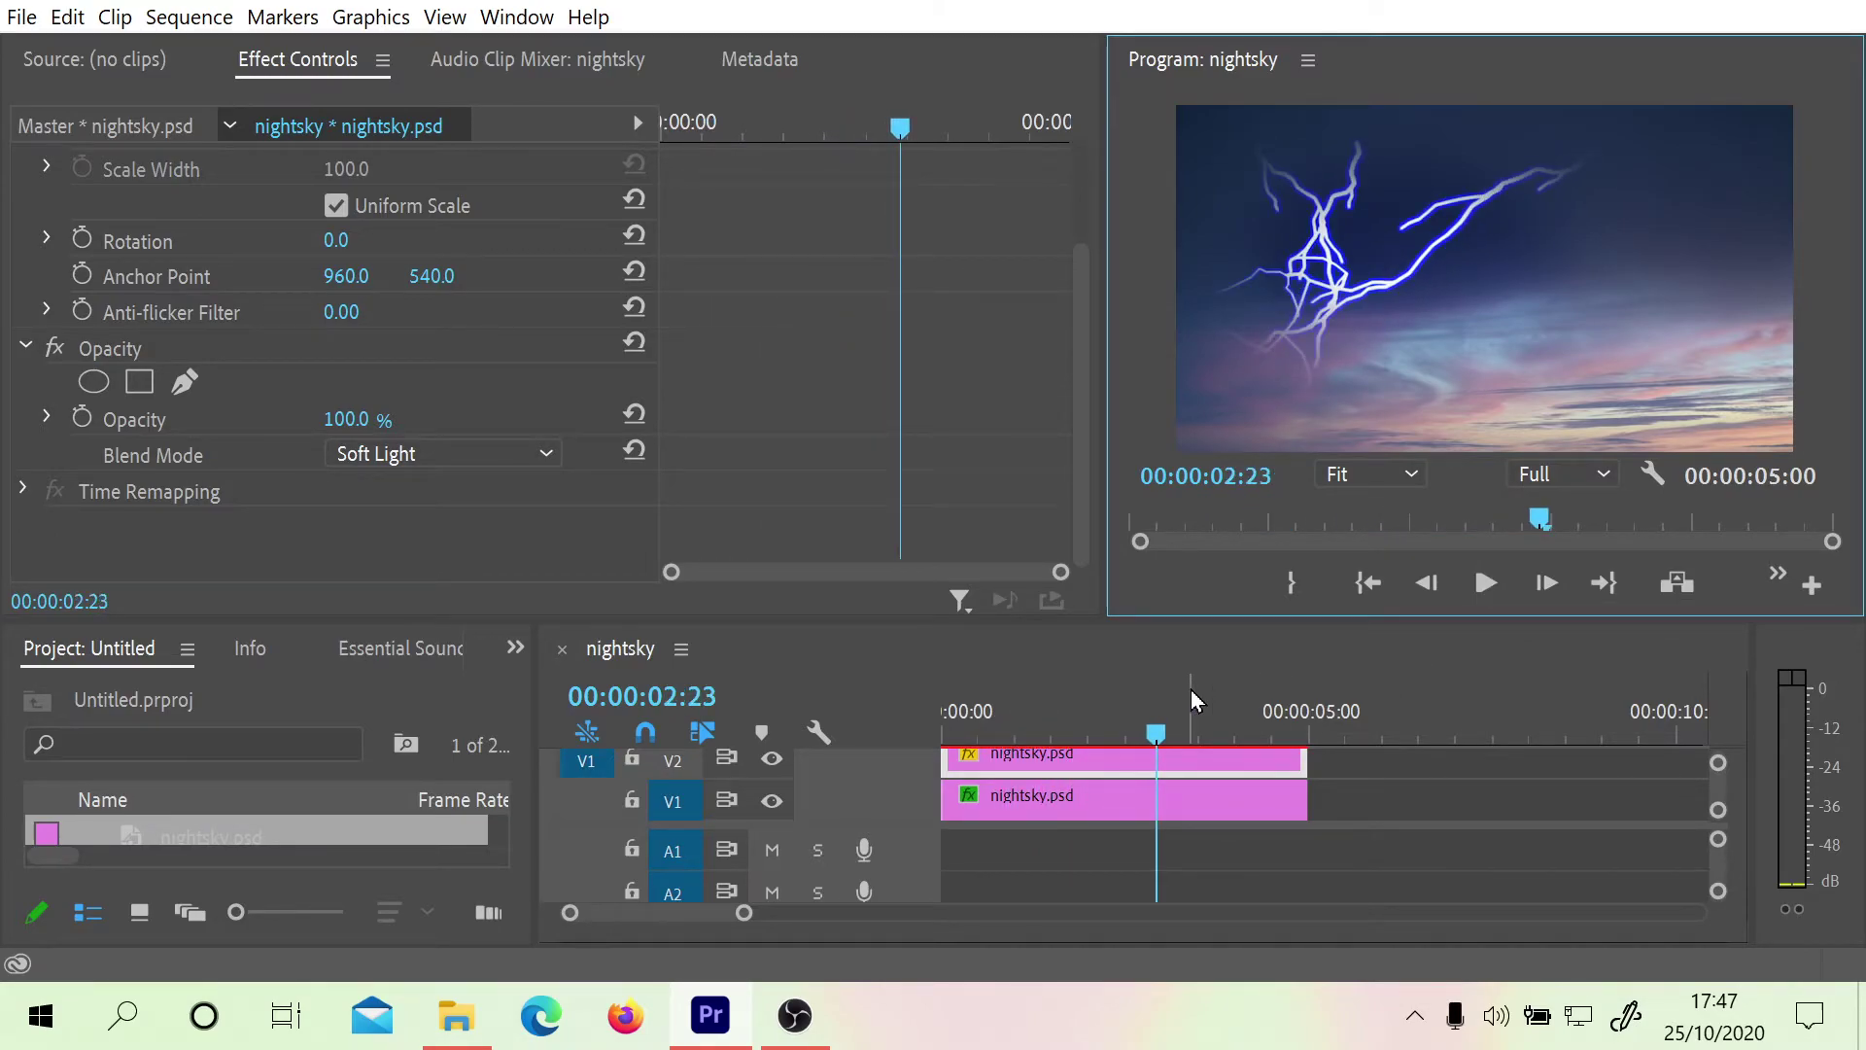
pyautogui.click(1053, 808)
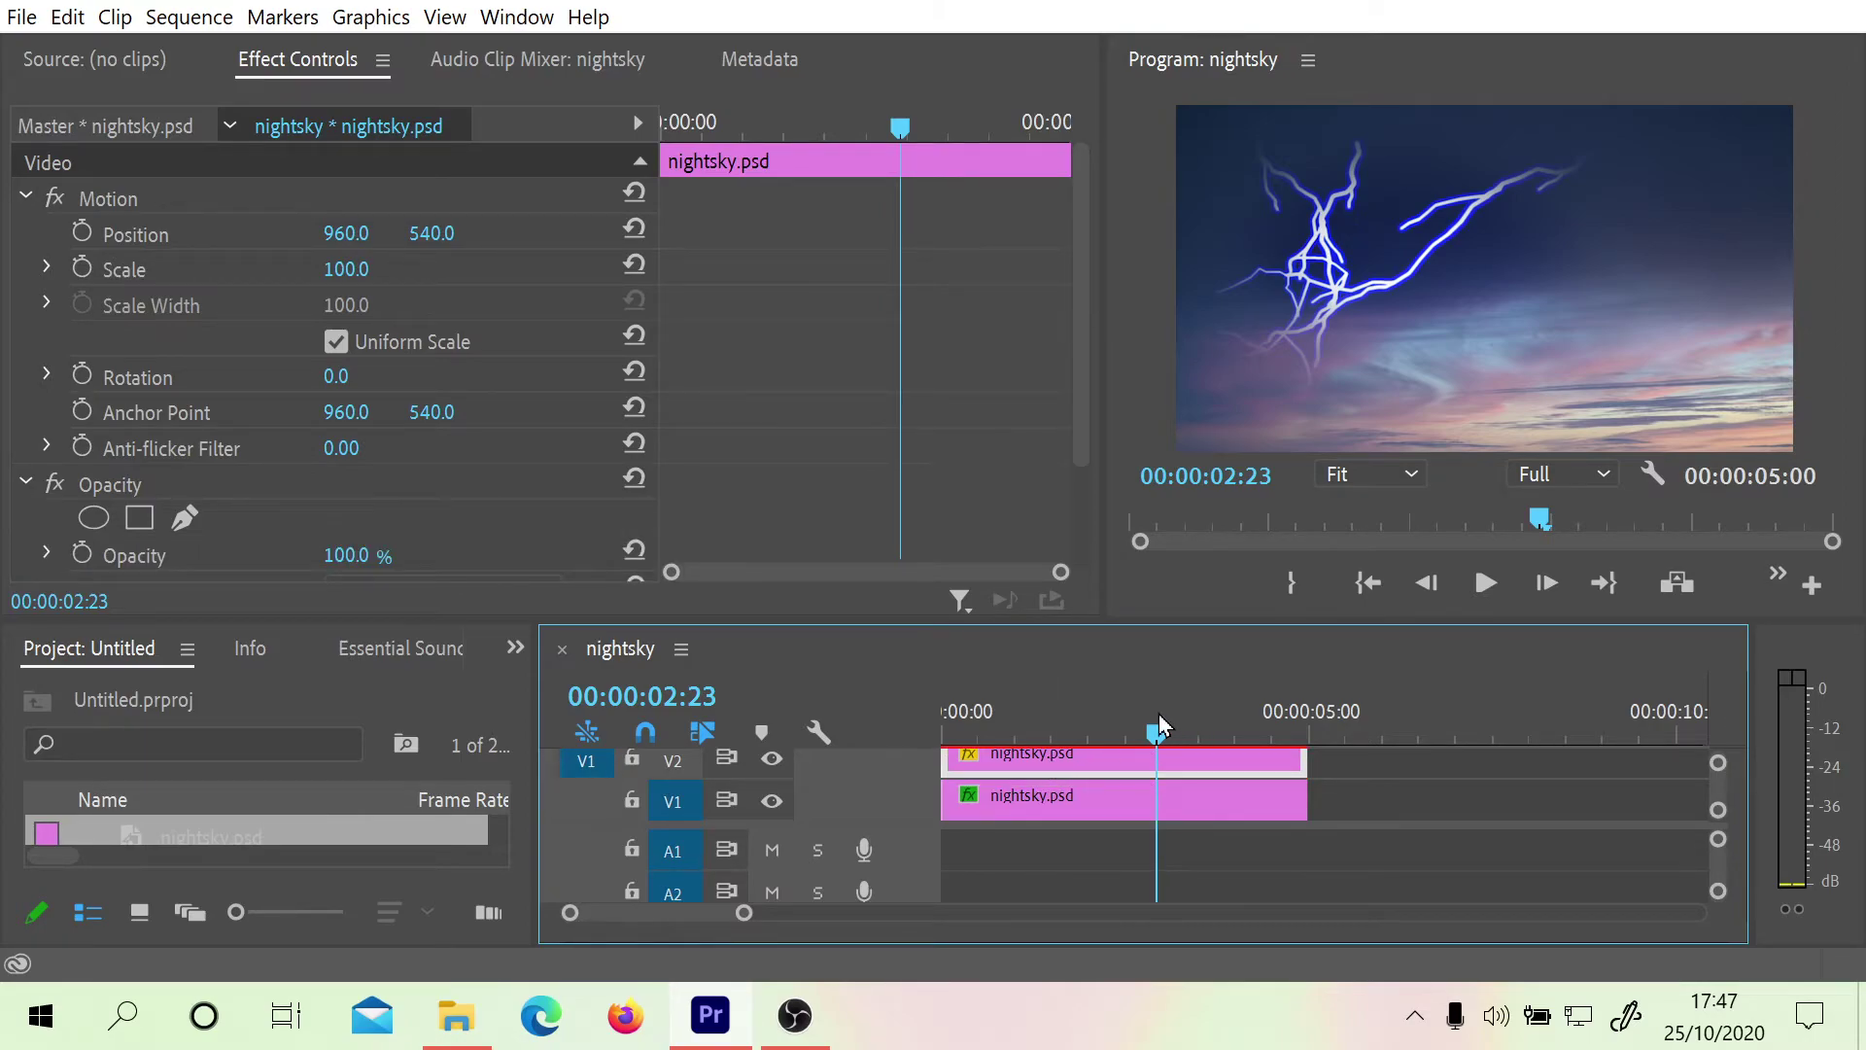
pyautogui.press('Home')
pyautogui.moveTo(1081, 347); pyautogui.dragTo(1061, 503)
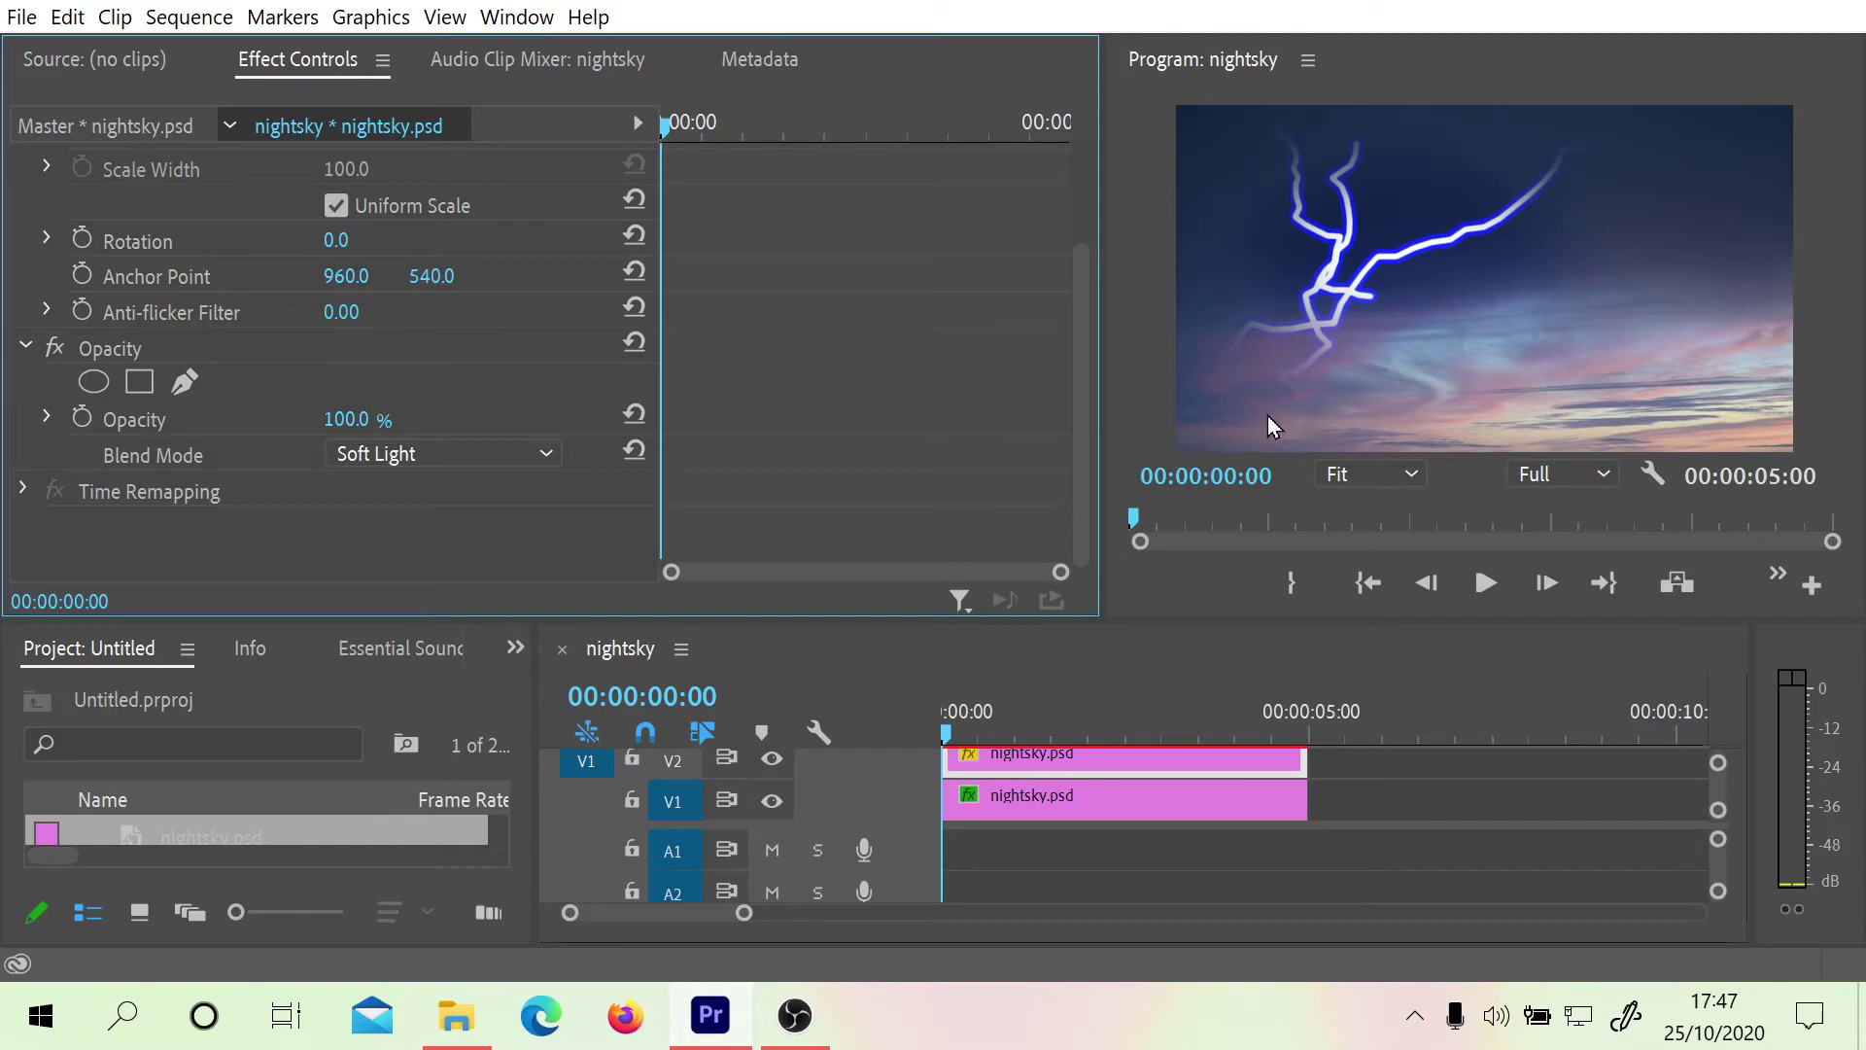
pyautogui.moveTo(1077, 354); pyautogui.dragTo(1058, 407)
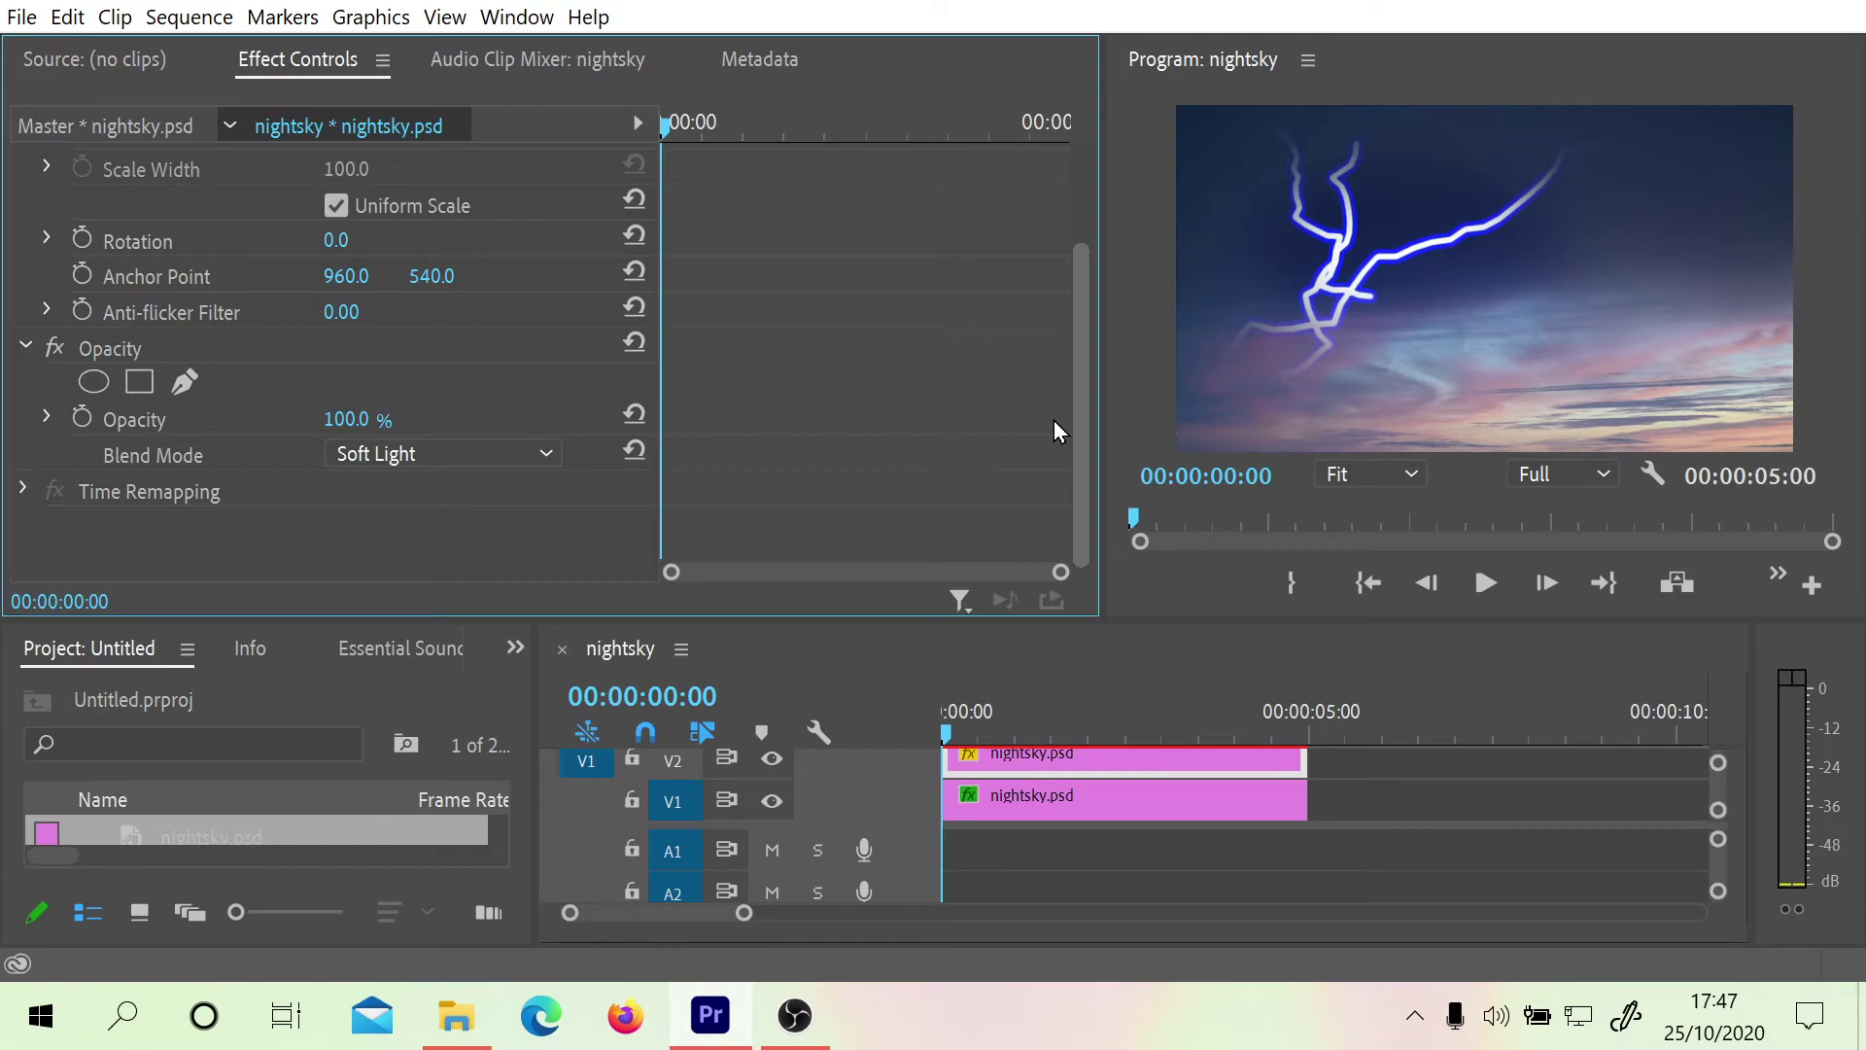
# Move the V1 clip's second Mask Path keyframe earlier, to about 00:00:00:09, and preview the result from the start
pyautogui.click(1011, 812)
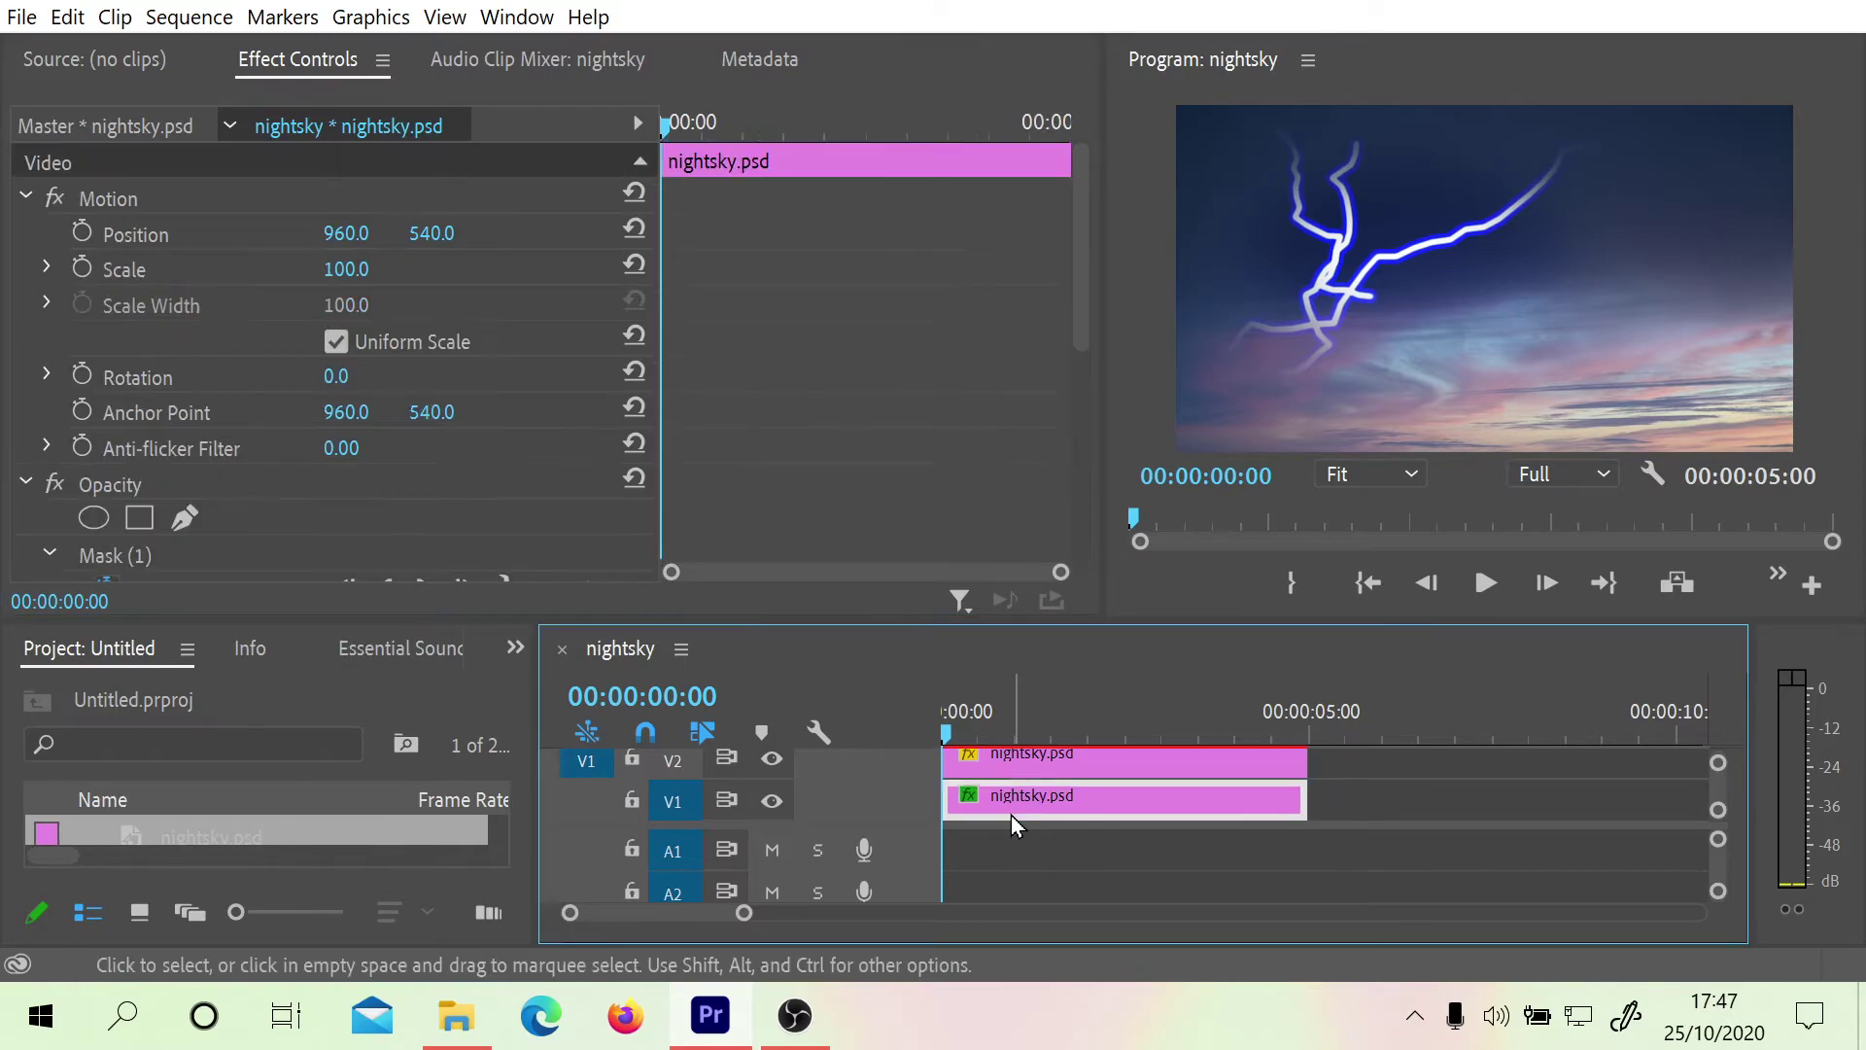
pyautogui.moveTo(1080, 298); pyautogui.dragTo(1079, 356)
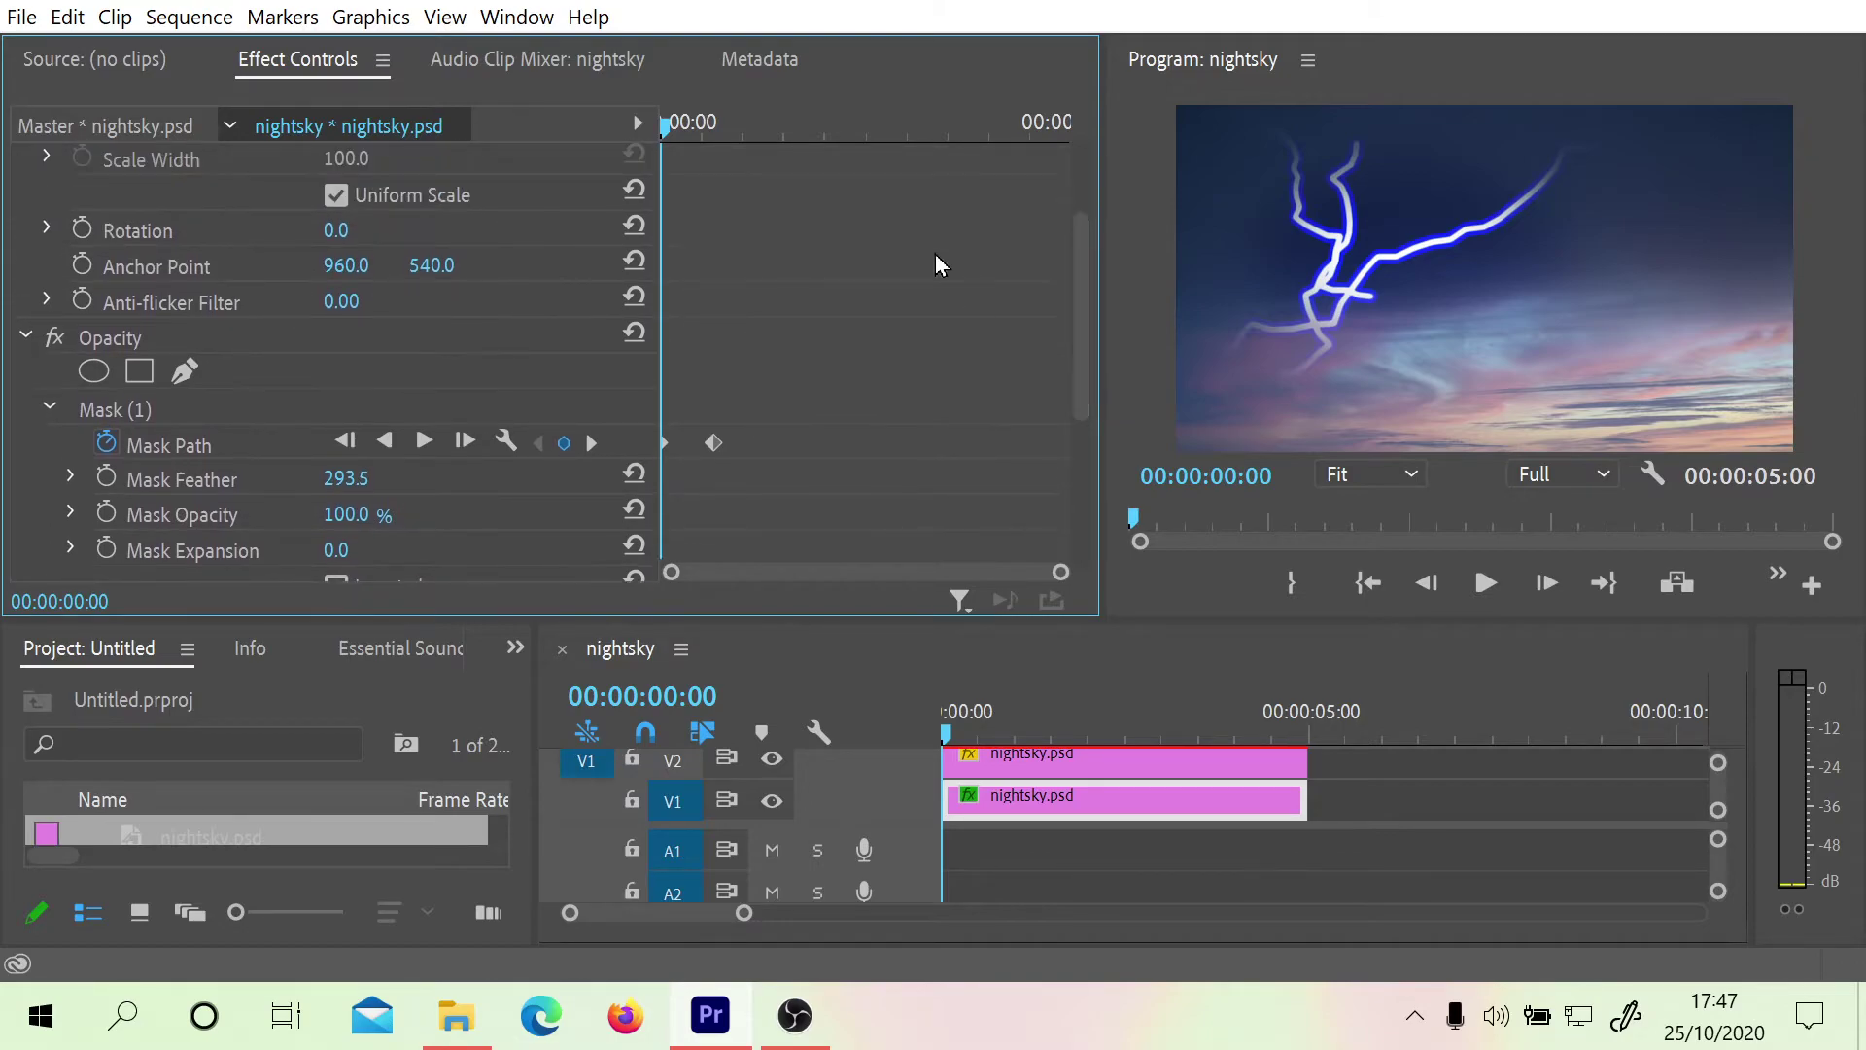
pyautogui.moveTo(685, 127); pyautogui.dragTo(778, 257)
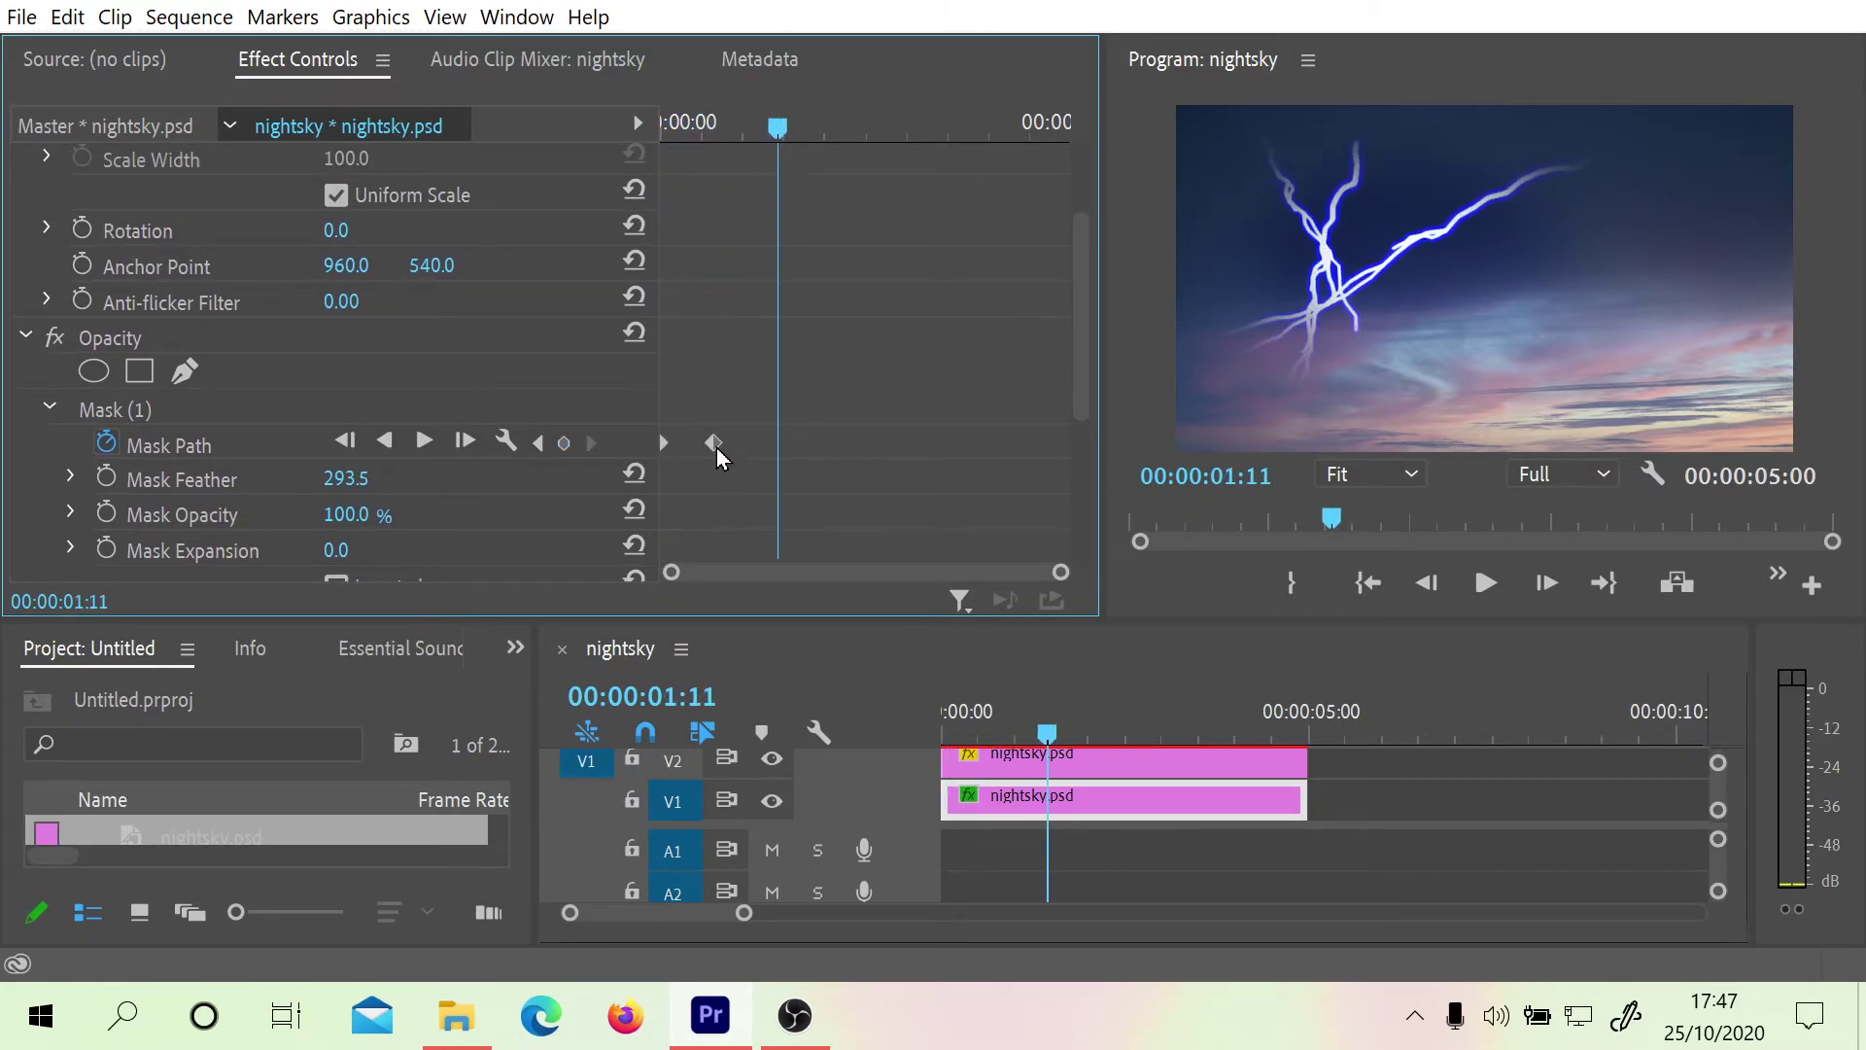
pyautogui.moveTo(713, 442); pyautogui.dragTo(688, 440)
pyautogui.click(672, 127)
pyautogui.moveTo(654, 126); pyautogui.dragTo(649, 127)
pyautogui.click(1487, 583)
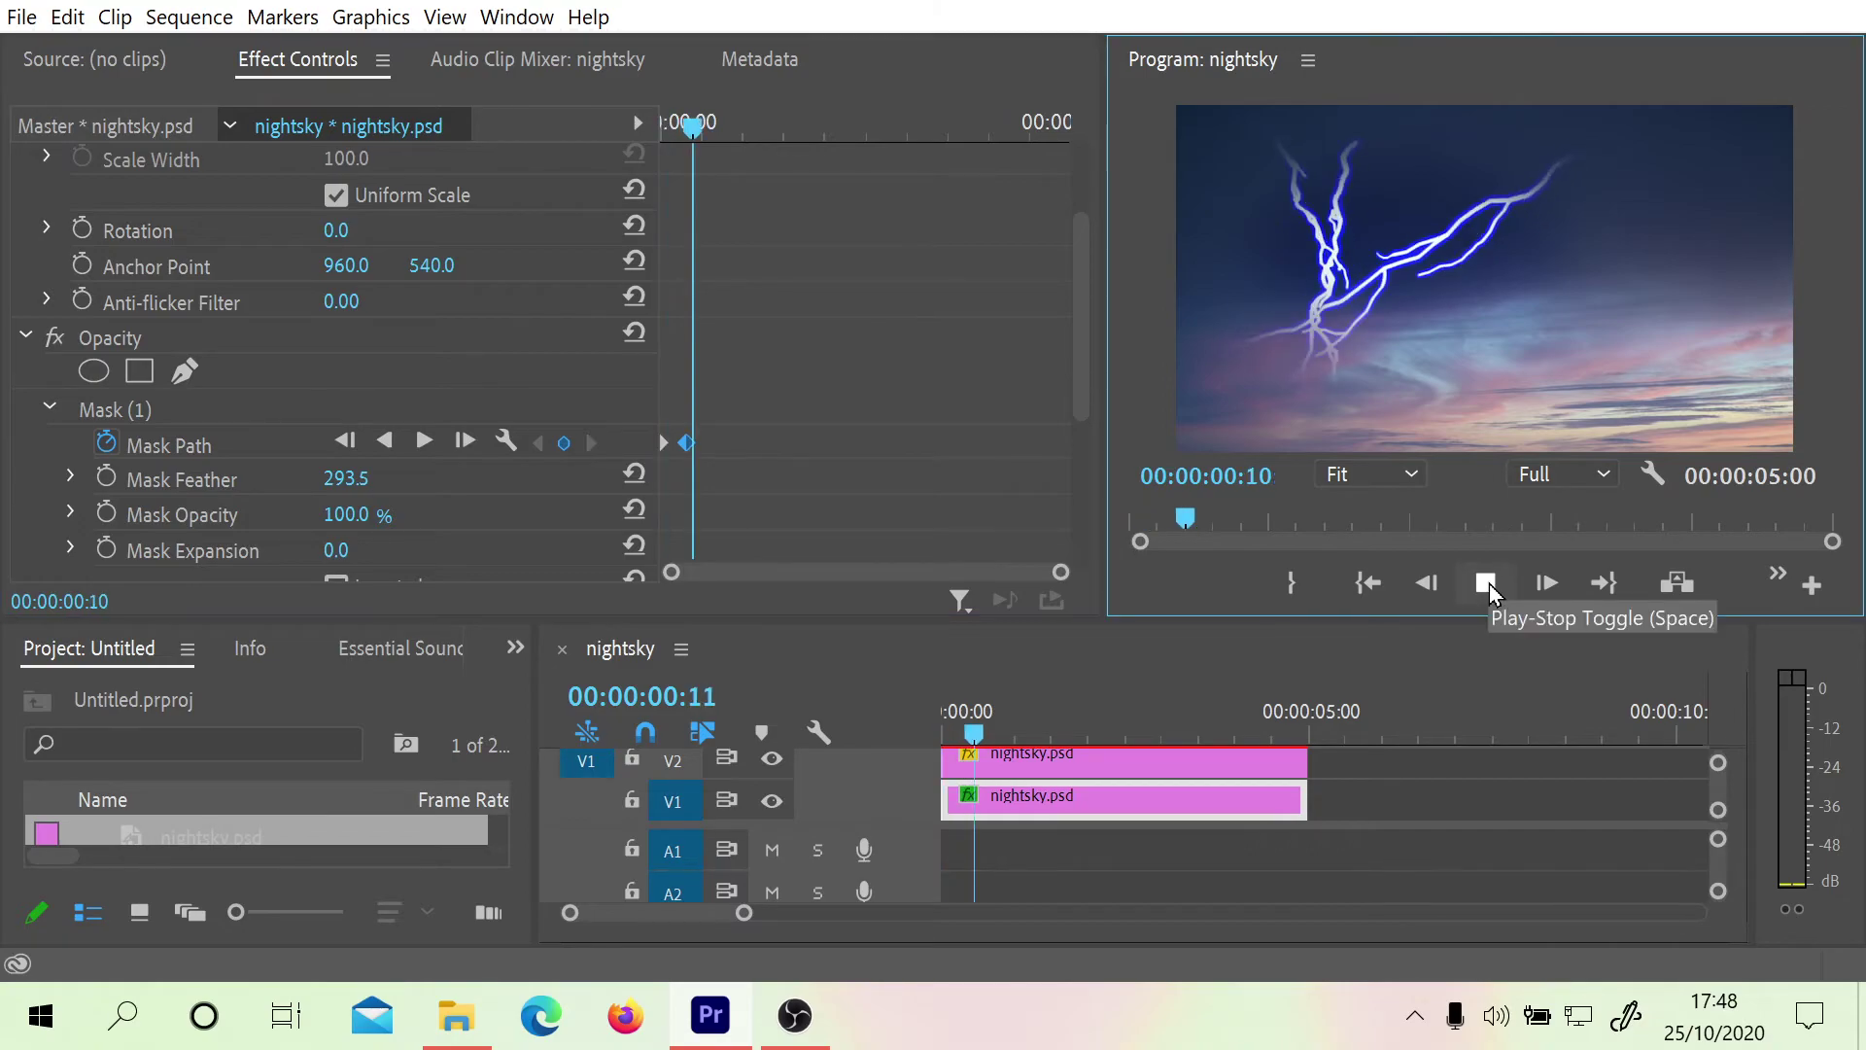
pyautogui.click(1487, 583)
# Narrow Mask (1) to a small ellipse around the right-hand bolt at 00:00:01:12 as a new keyframe, and scrub through the mask change
pyautogui.moveTo(745, 128); pyautogui.dragTo(783, 134)
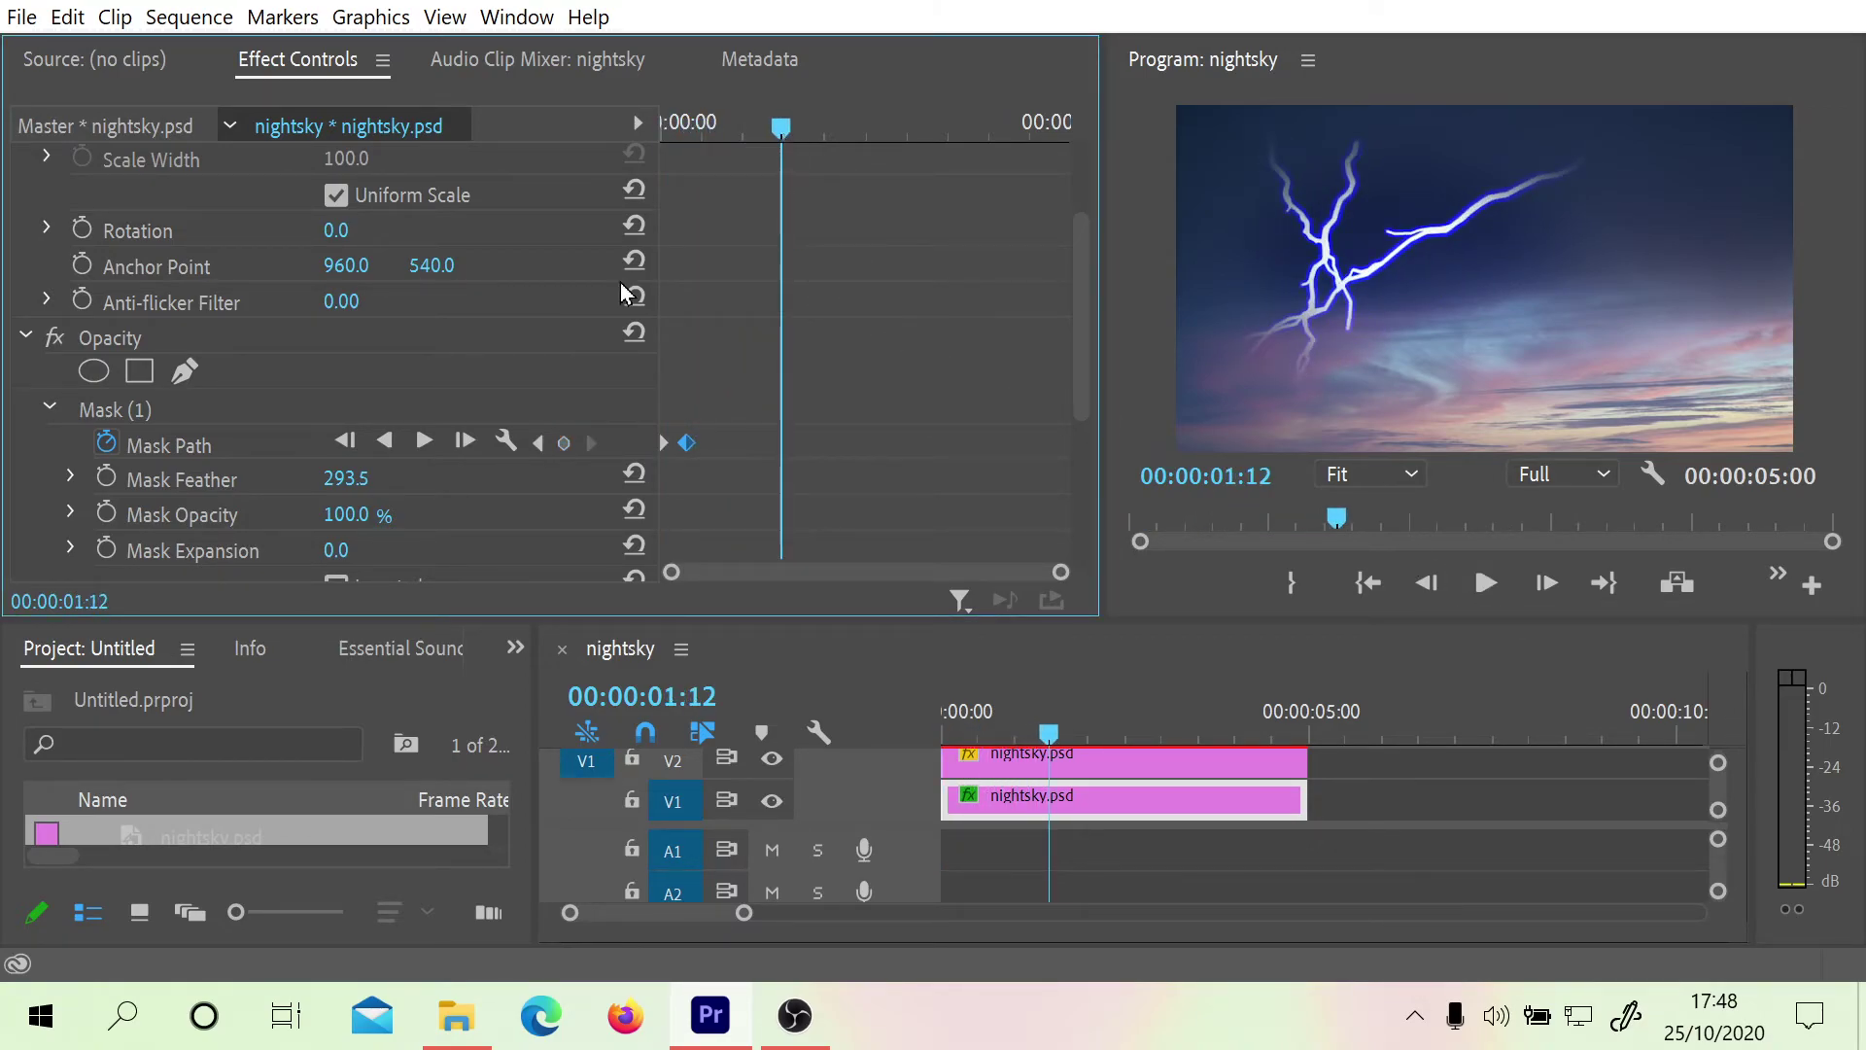
pyautogui.click(122, 416)
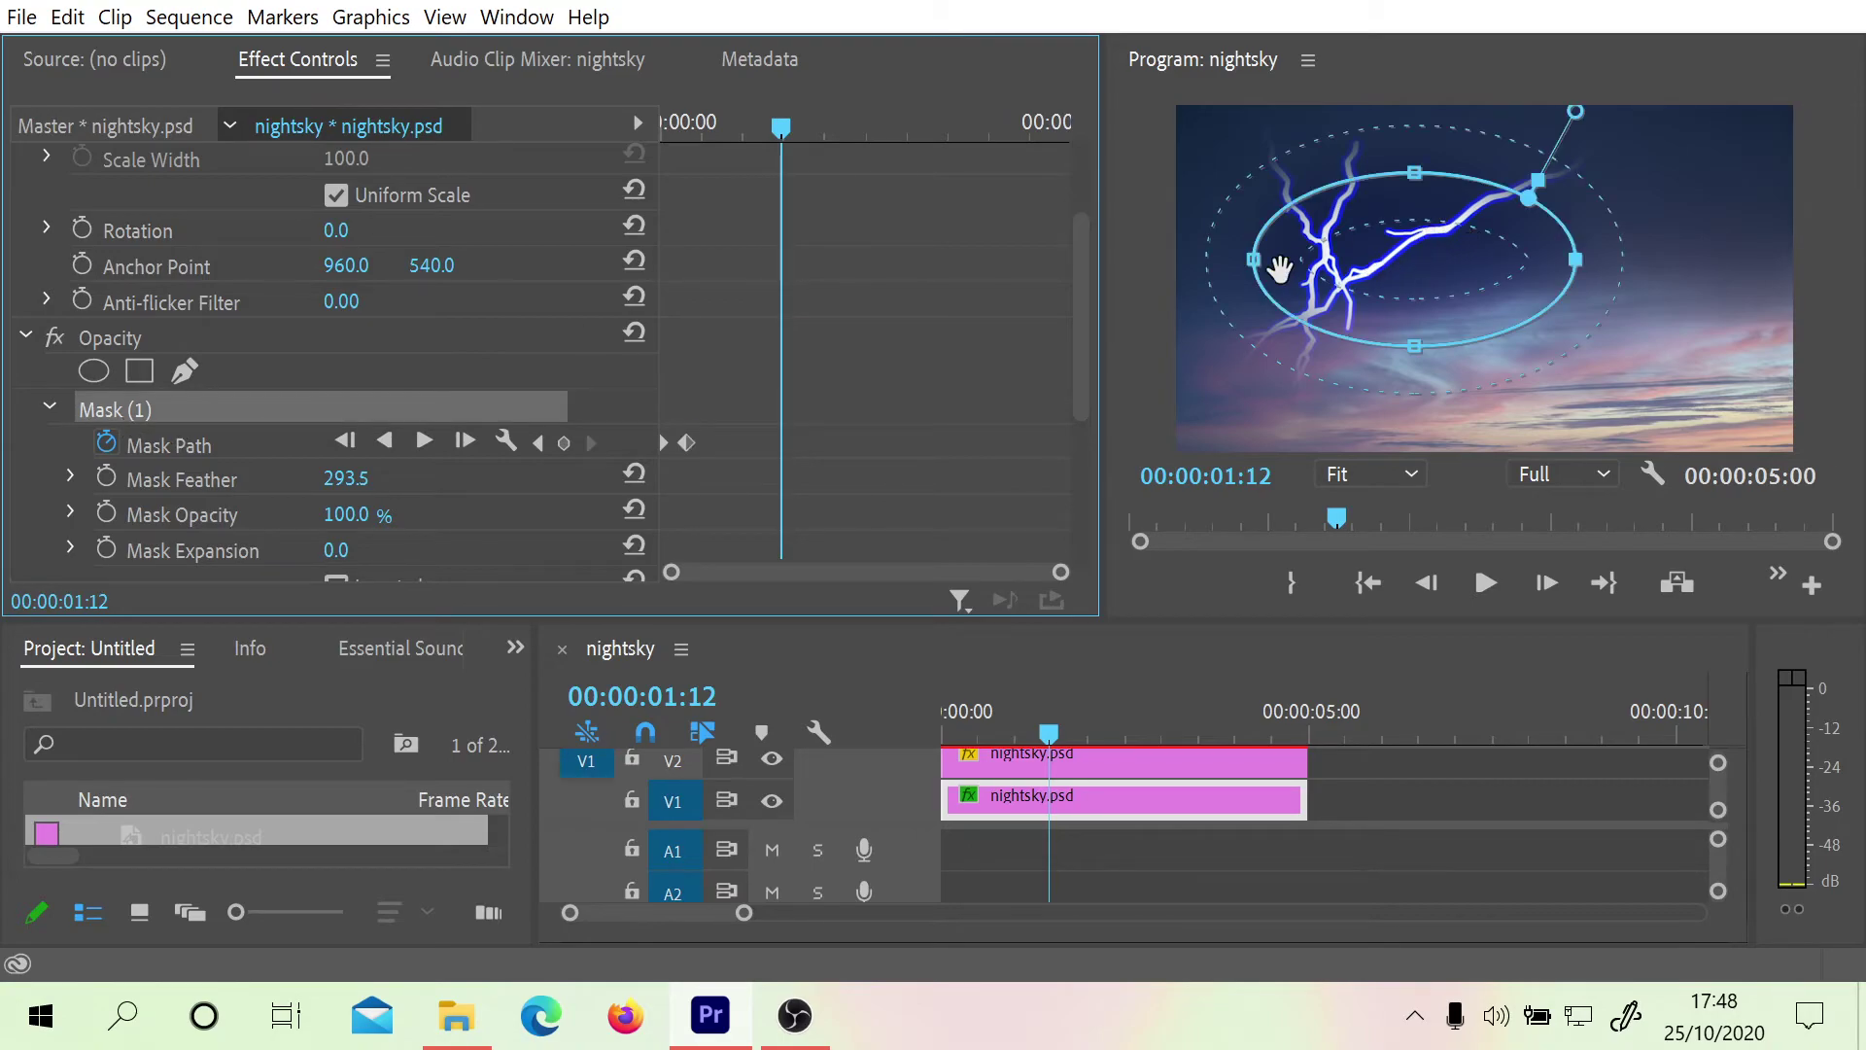
pyautogui.moveTo(1256, 263); pyautogui.dragTo(1513, 184)
pyautogui.moveTo(780, 130); pyautogui.dragTo(690, 177)
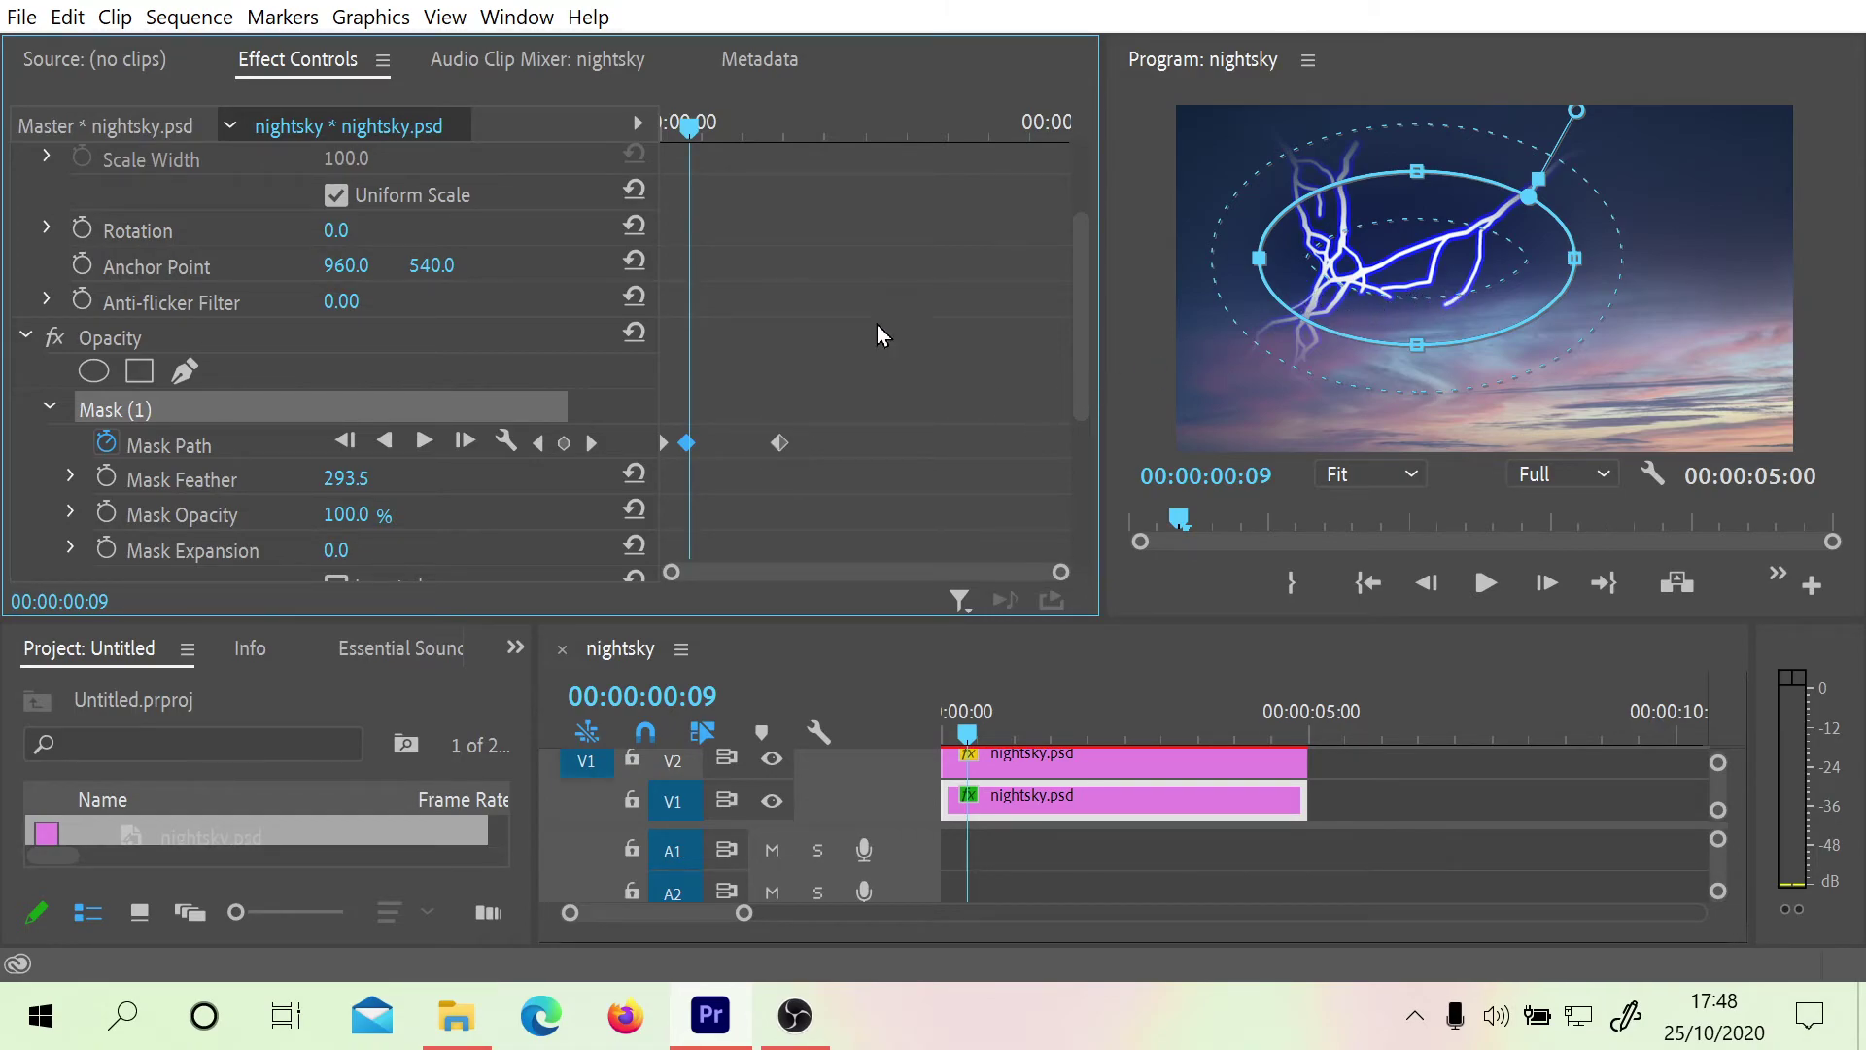
pyautogui.moveTo(691, 136); pyautogui.dragTo(770, 161)
# Move the mask off the bolts to the right side of the sky at 00:00:01:08 as another keyframe, and preview from the start
pyautogui.click(779, 443)
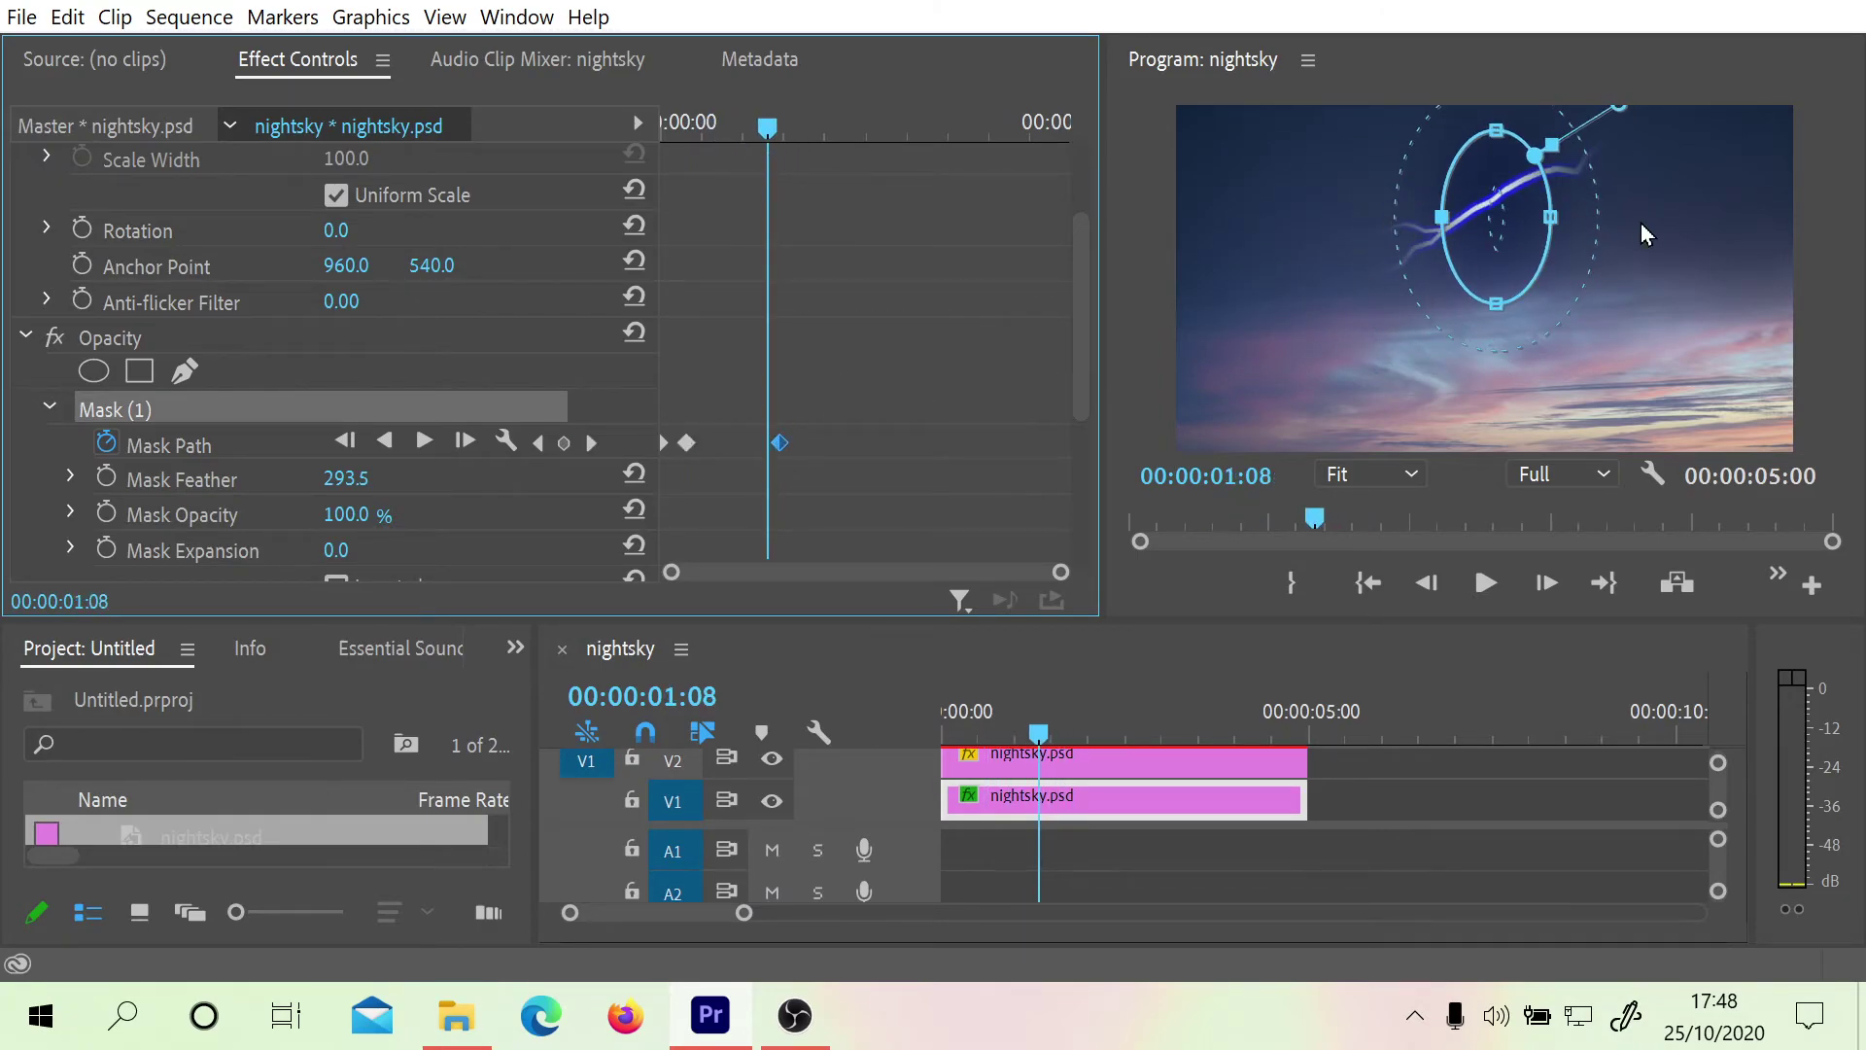
pyautogui.moveTo(1493, 201); pyautogui.dragTo(1699, 265)
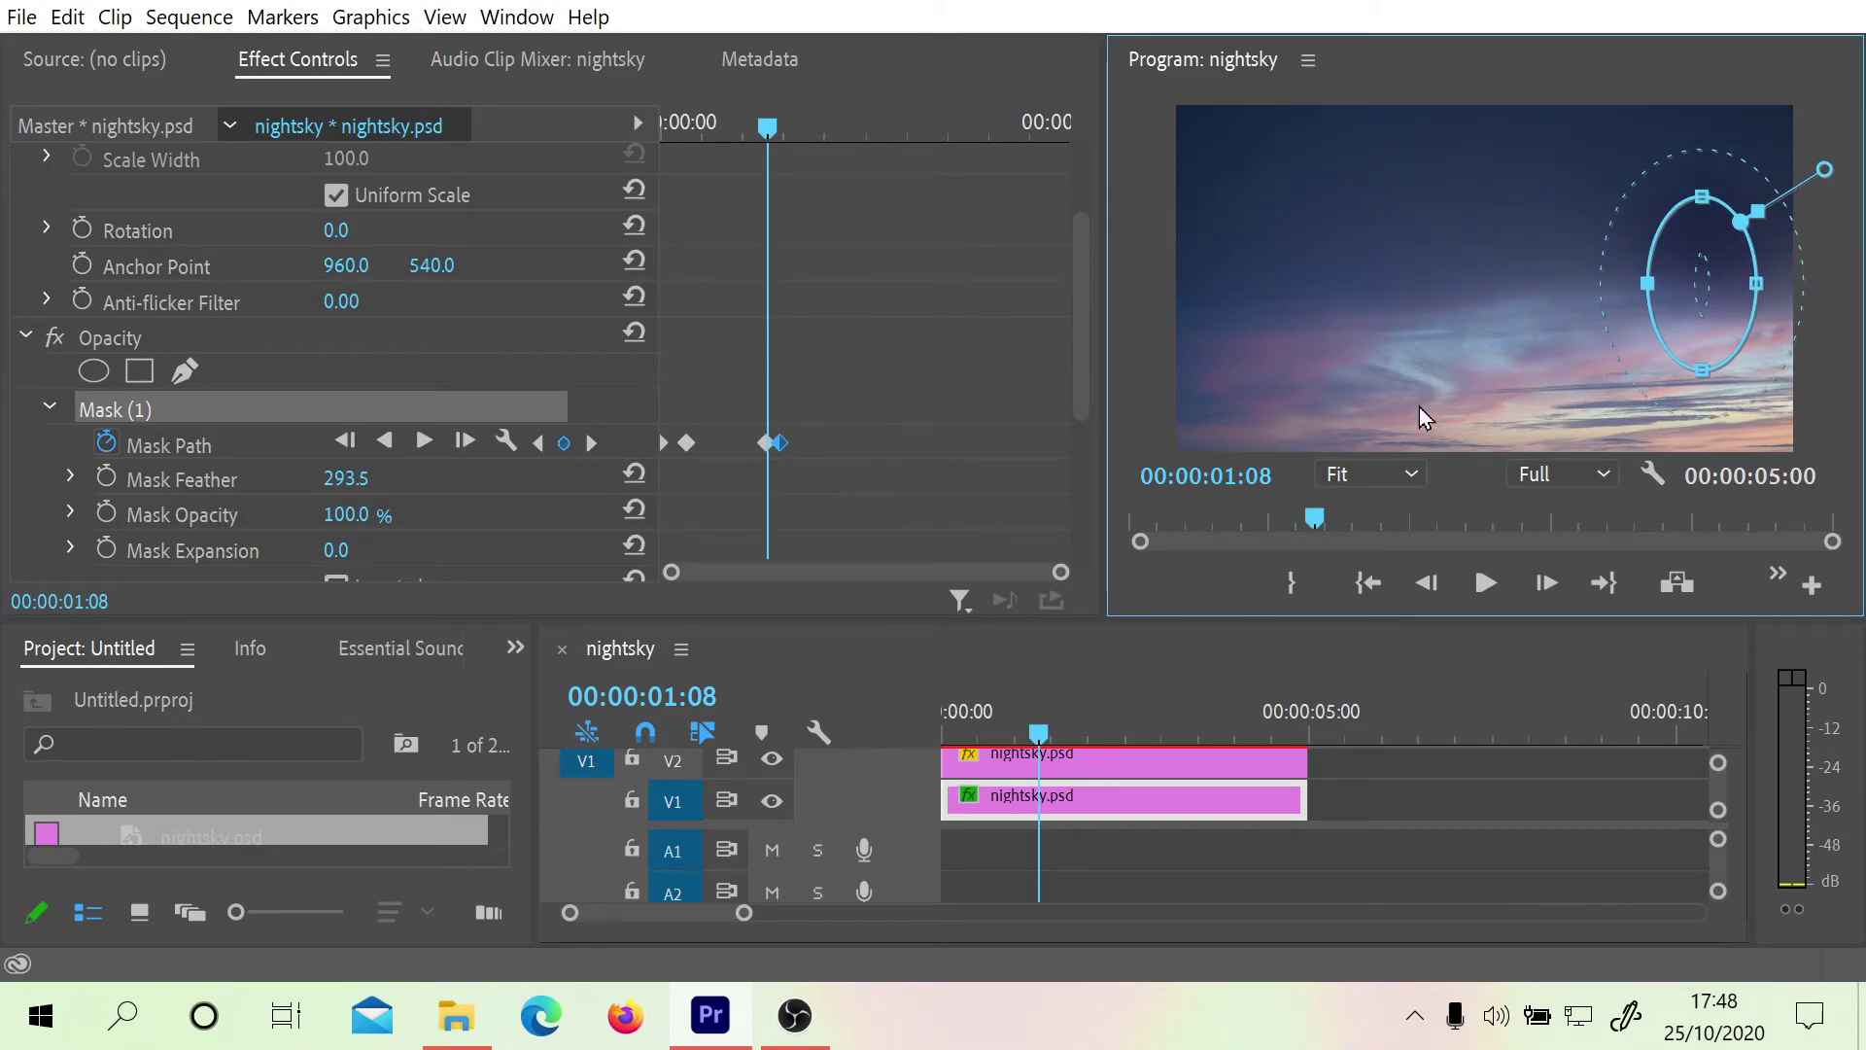
pyautogui.moveTo(770, 131)
pyautogui.mouseDown()
pyautogui.moveTo(787, 136)
pyautogui.moveTo(715, 138)
pyautogui.moveTo(772, 138)
pyautogui.mouseUp()
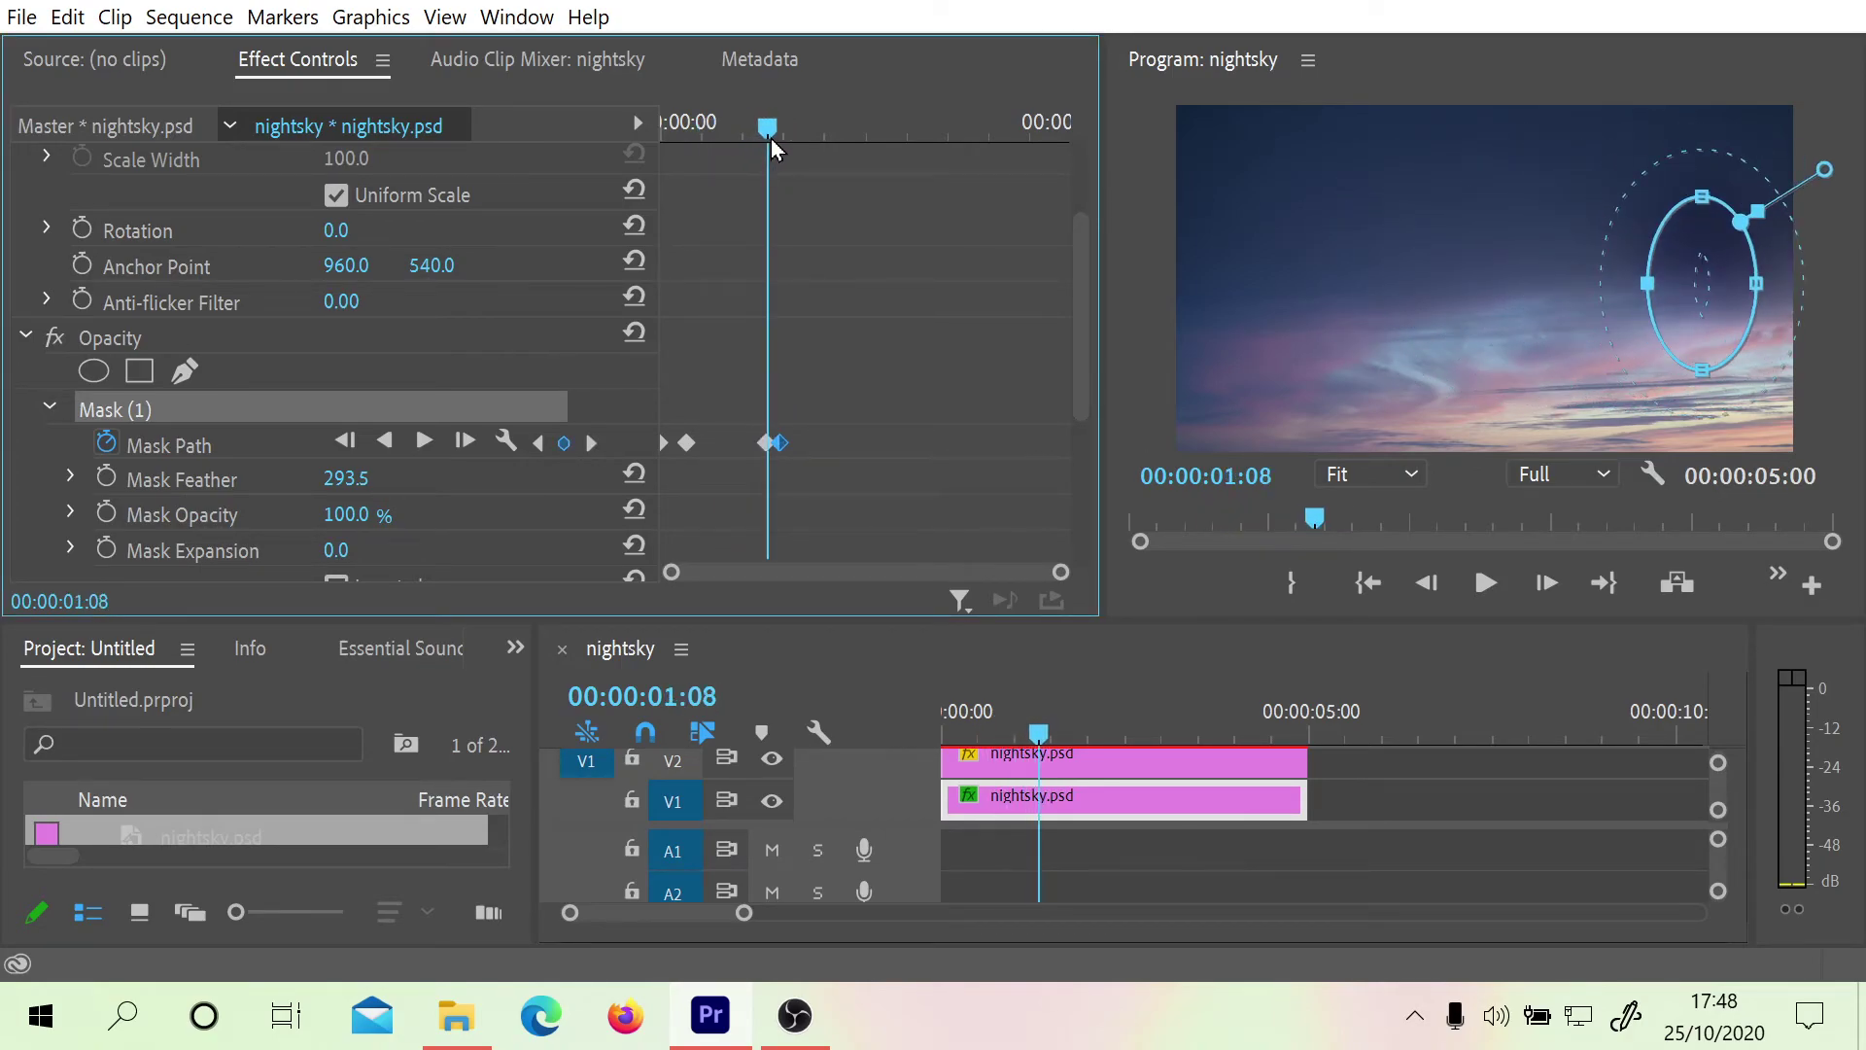
pyautogui.rightClick(771, 445)
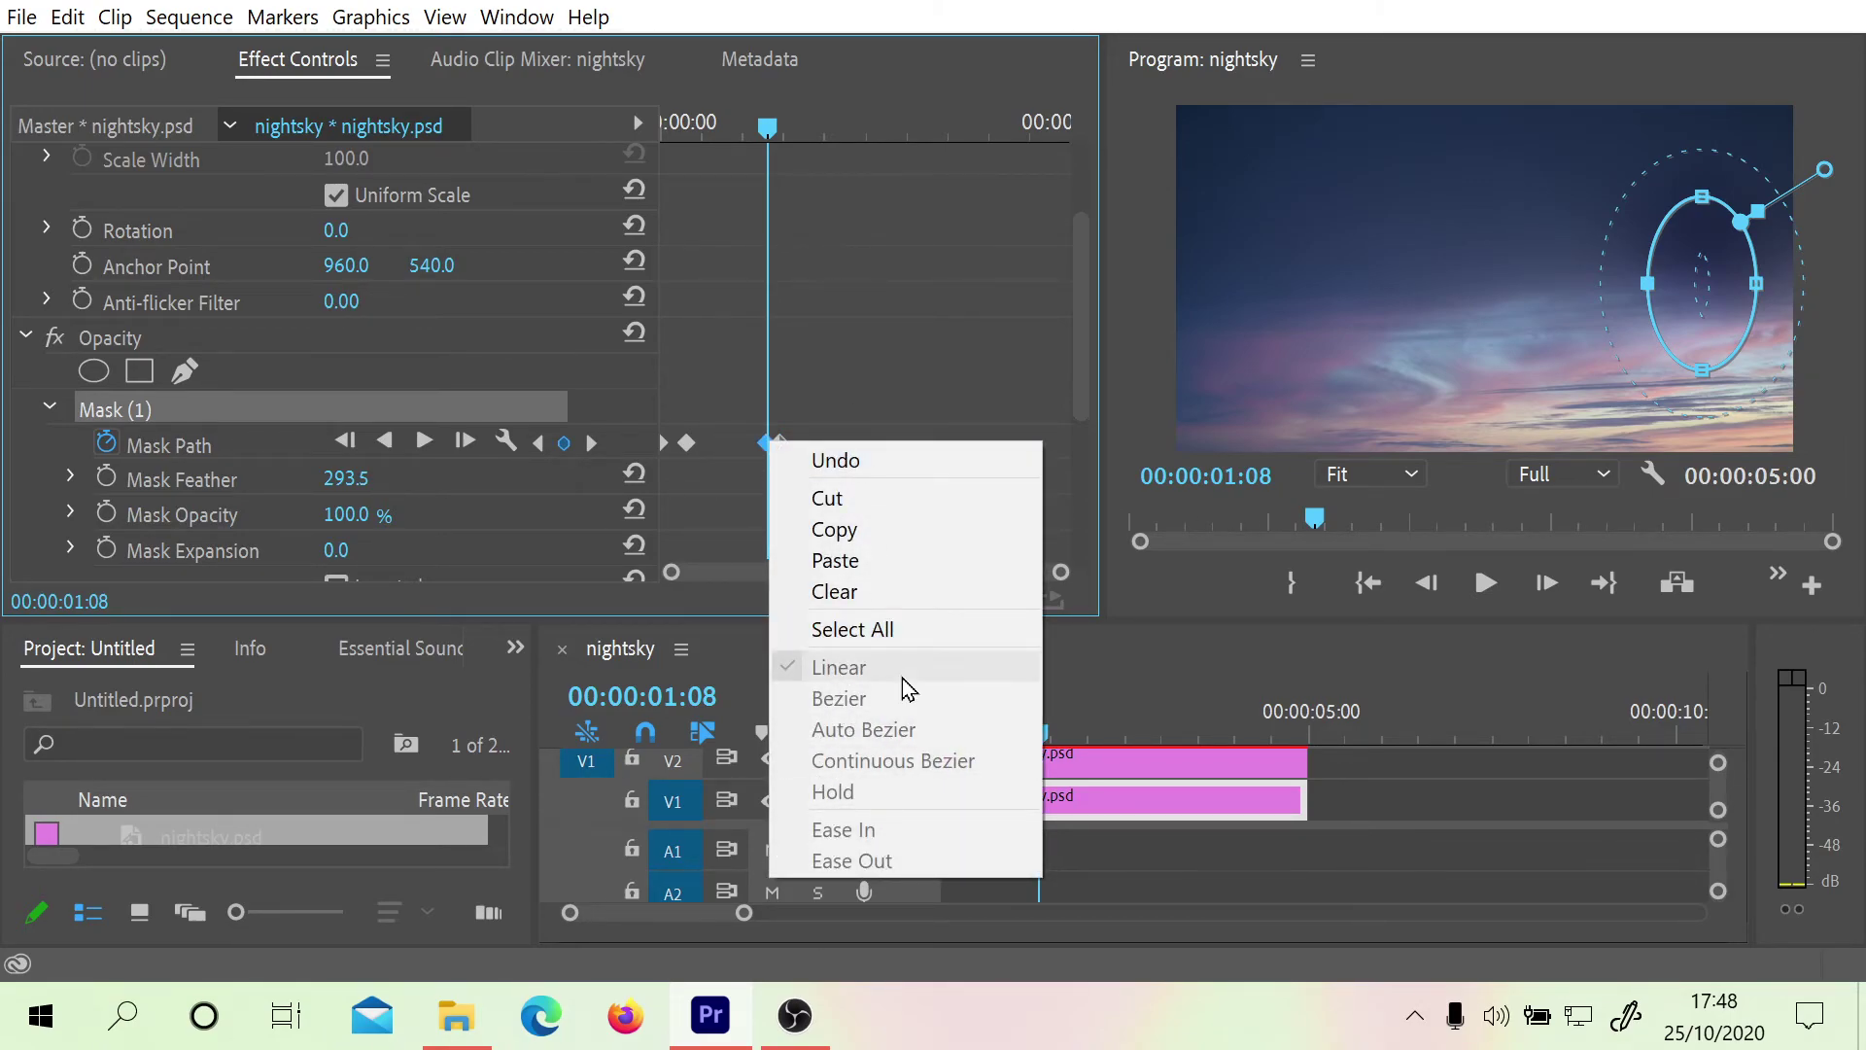
pyautogui.click(805, 91)
pyautogui.click(802, 91)
pyautogui.moveTo(802, 92); pyautogui.dragTo(664, 115)
pyautogui.click(1485, 583)
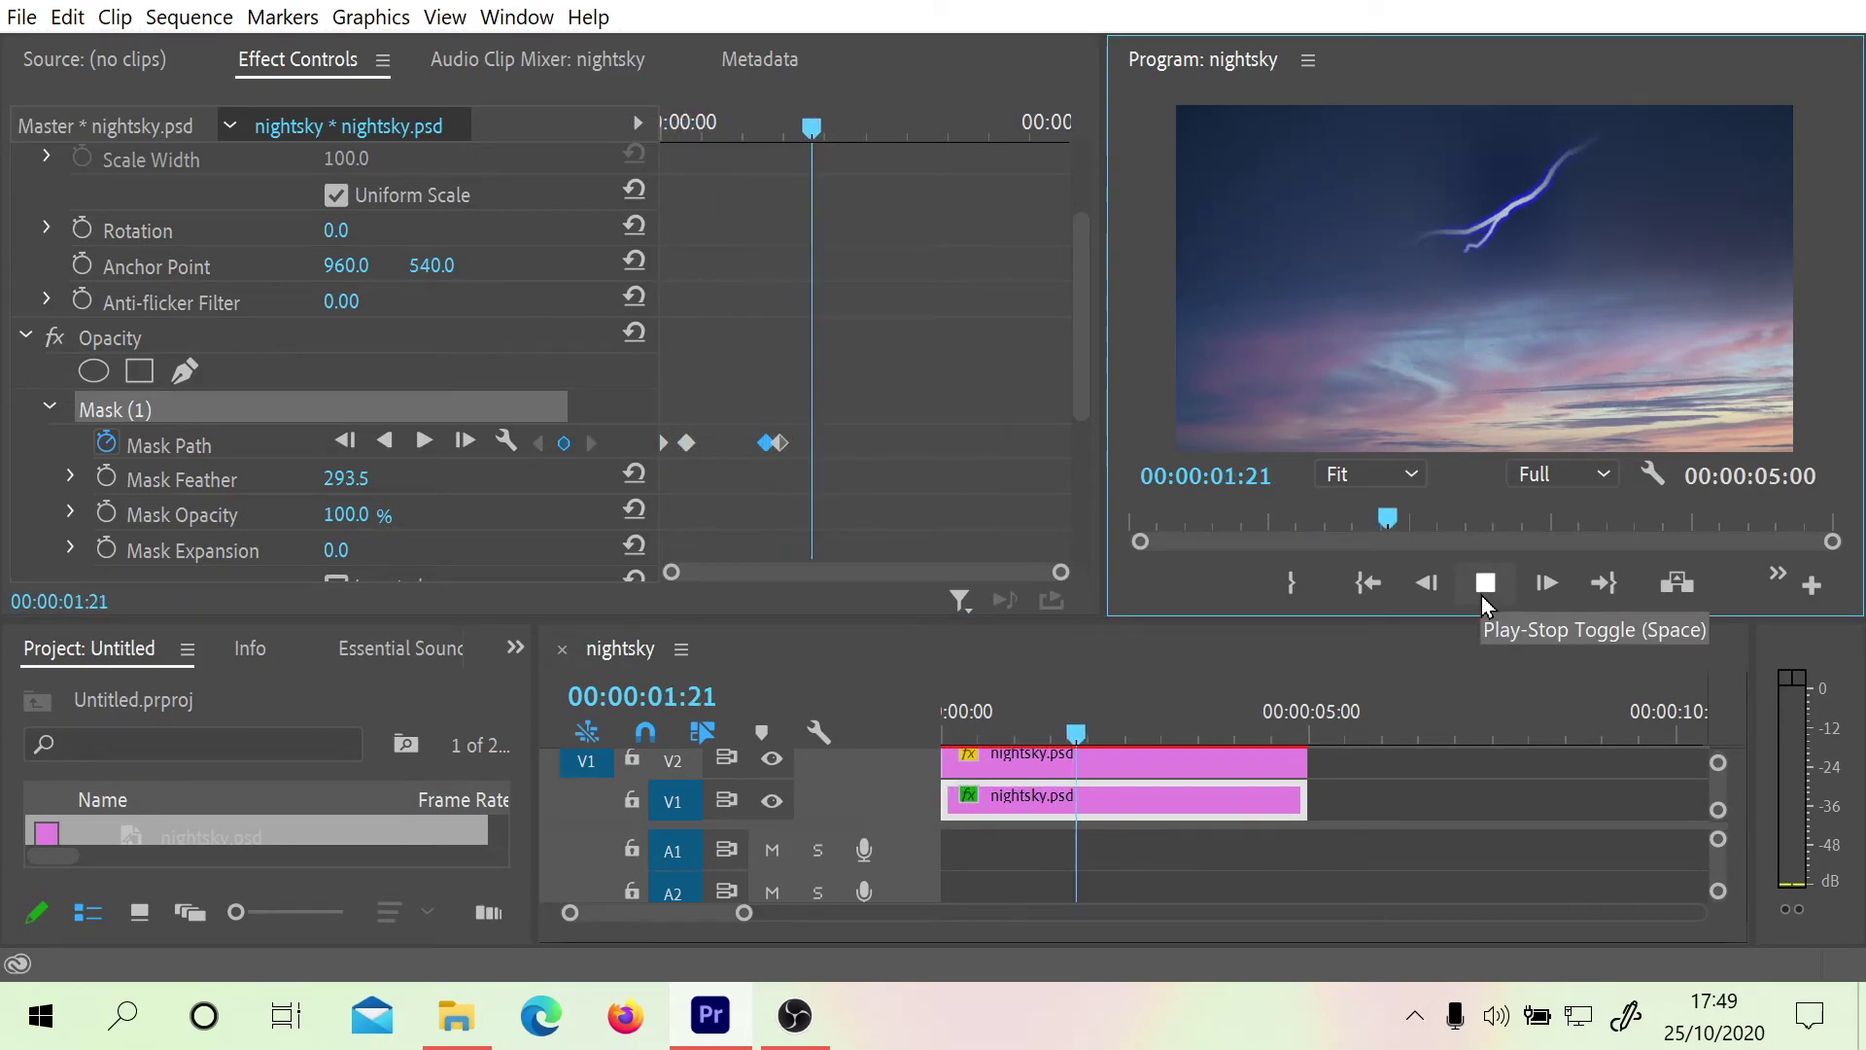
pyautogui.click(1484, 595)
# Move the 00:00:01:08 Mask Path keyframe back to just after the second keyframe and preview the lightning from the sequence start
pyautogui.moveTo(836, 171); pyautogui.dragTo(697, 145)
pyautogui.moveTo(761, 446); pyautogui.dragTo(706, 445)
pyautogui.moveTo(697, 130); pyautogui.dragTo(659, 132)
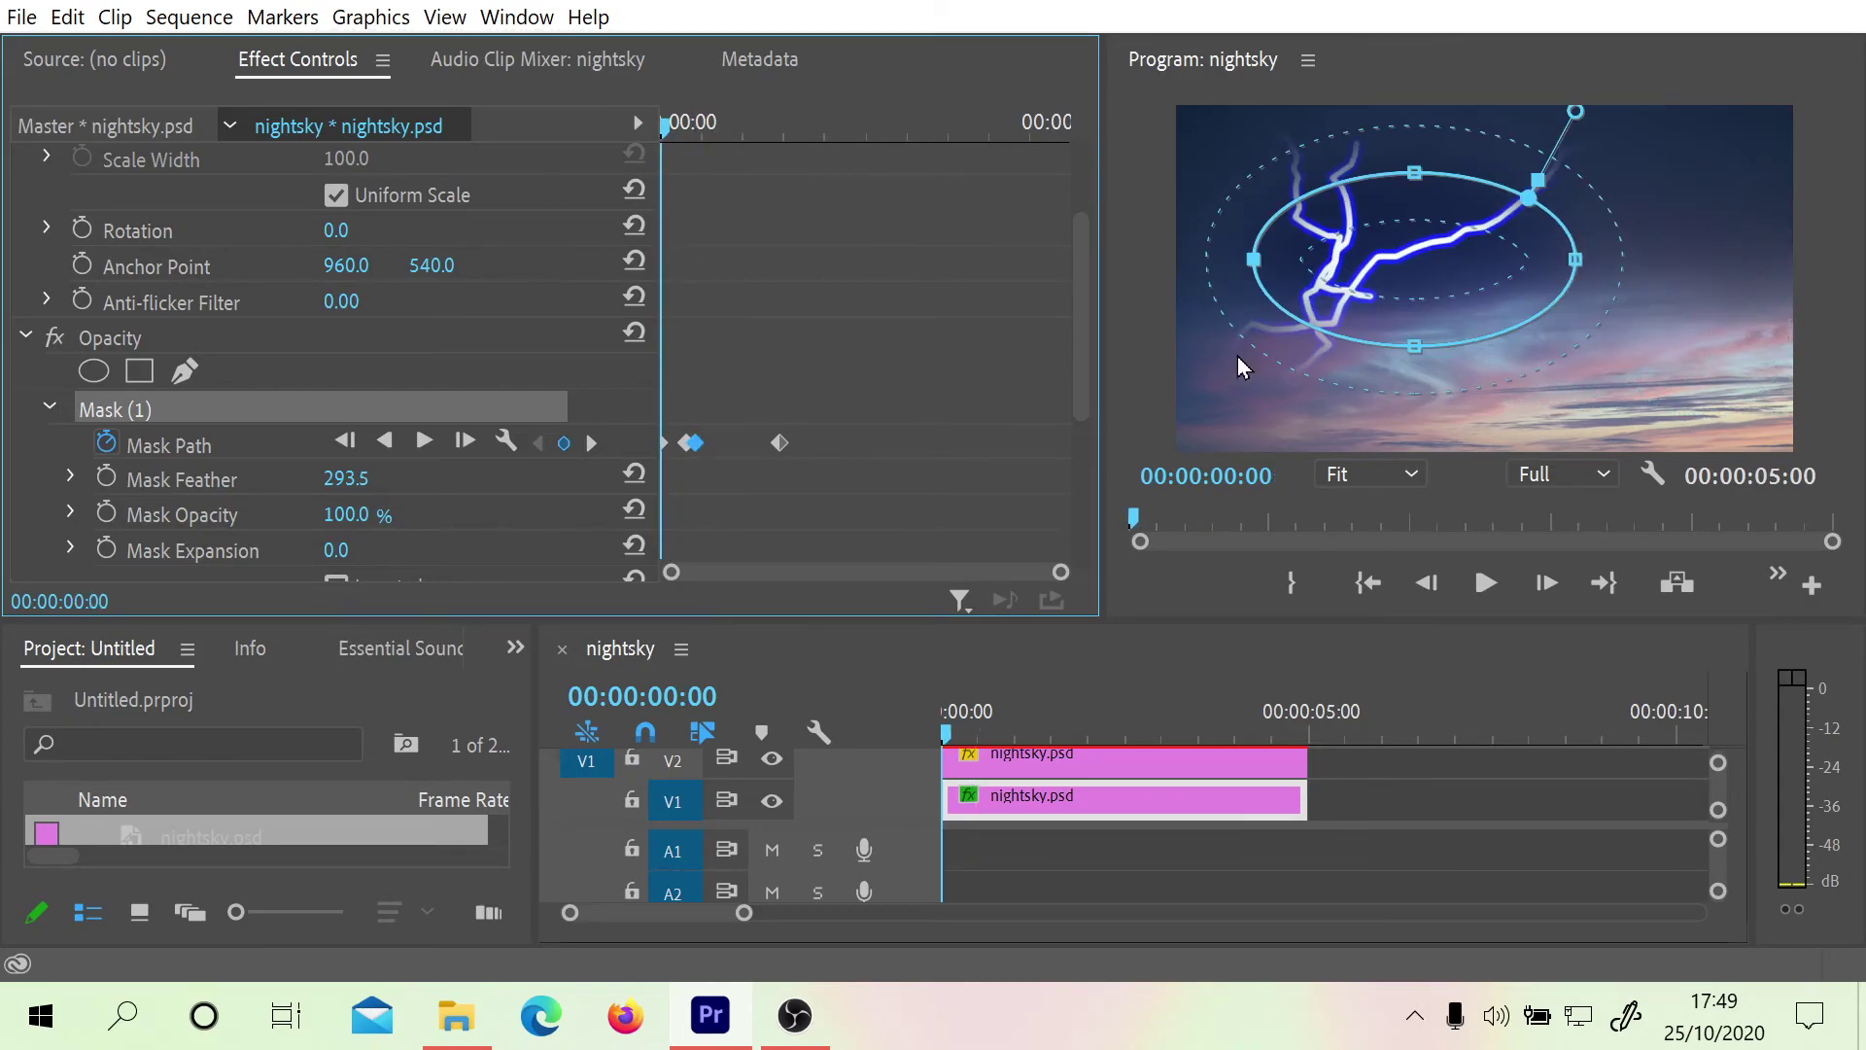
pyautogui.click(1484, 582)
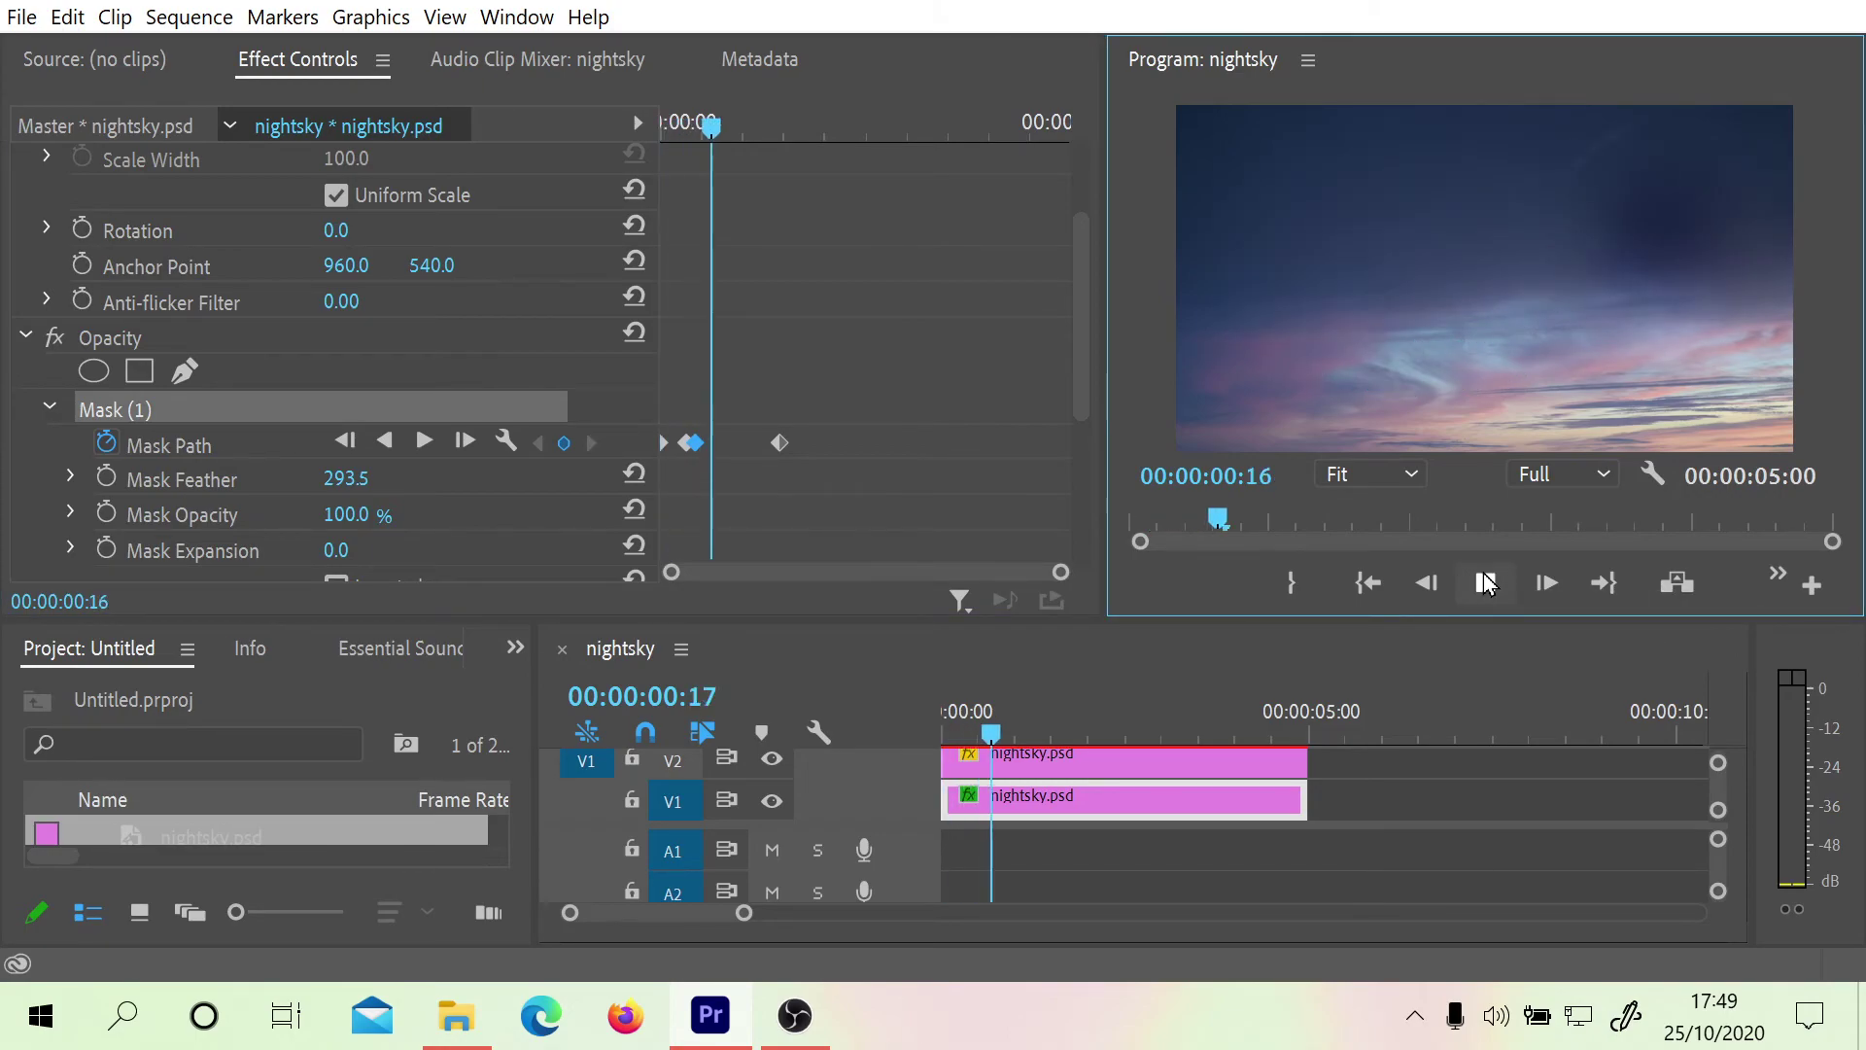
# Replay the lightning from the sequence start, checking how the bolts vanish and return across the Mask Path keyframes
pyautogui.click(1485, 582)
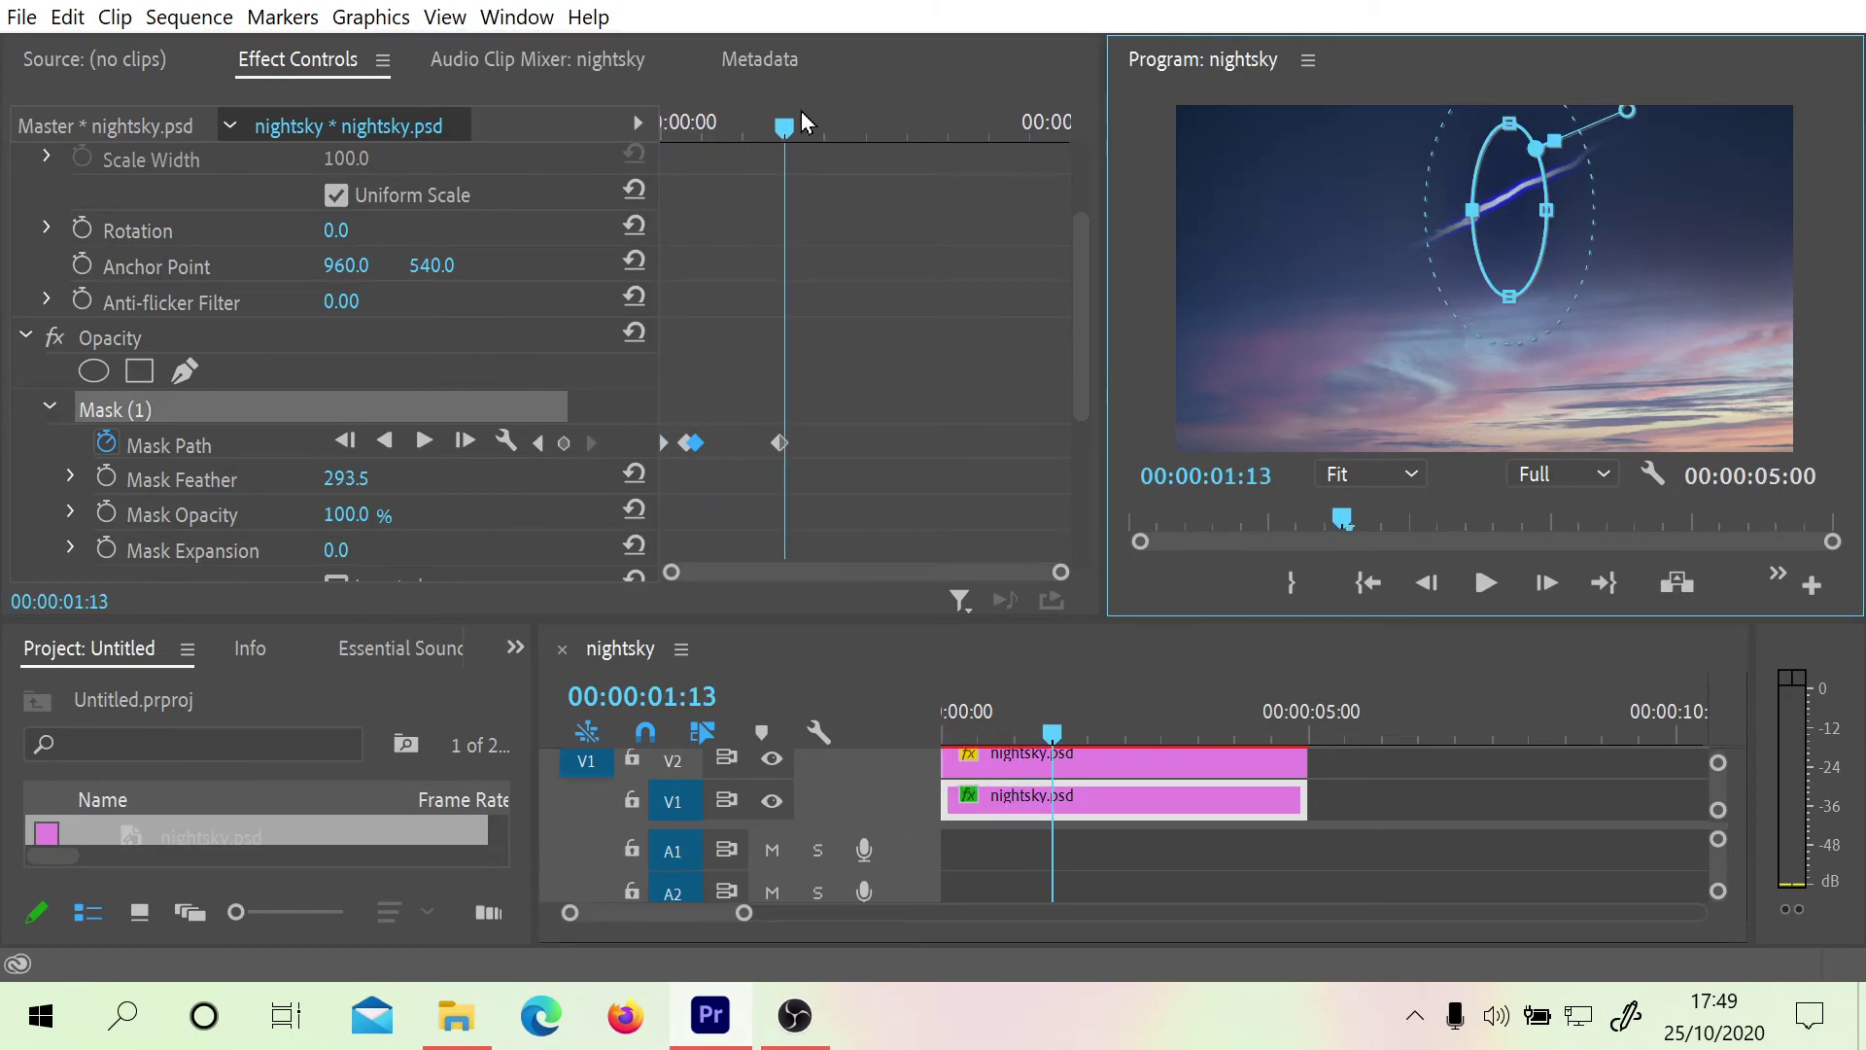
pyautogui.moveTo(807, 124); pyautogui.dragTo(569, 134)
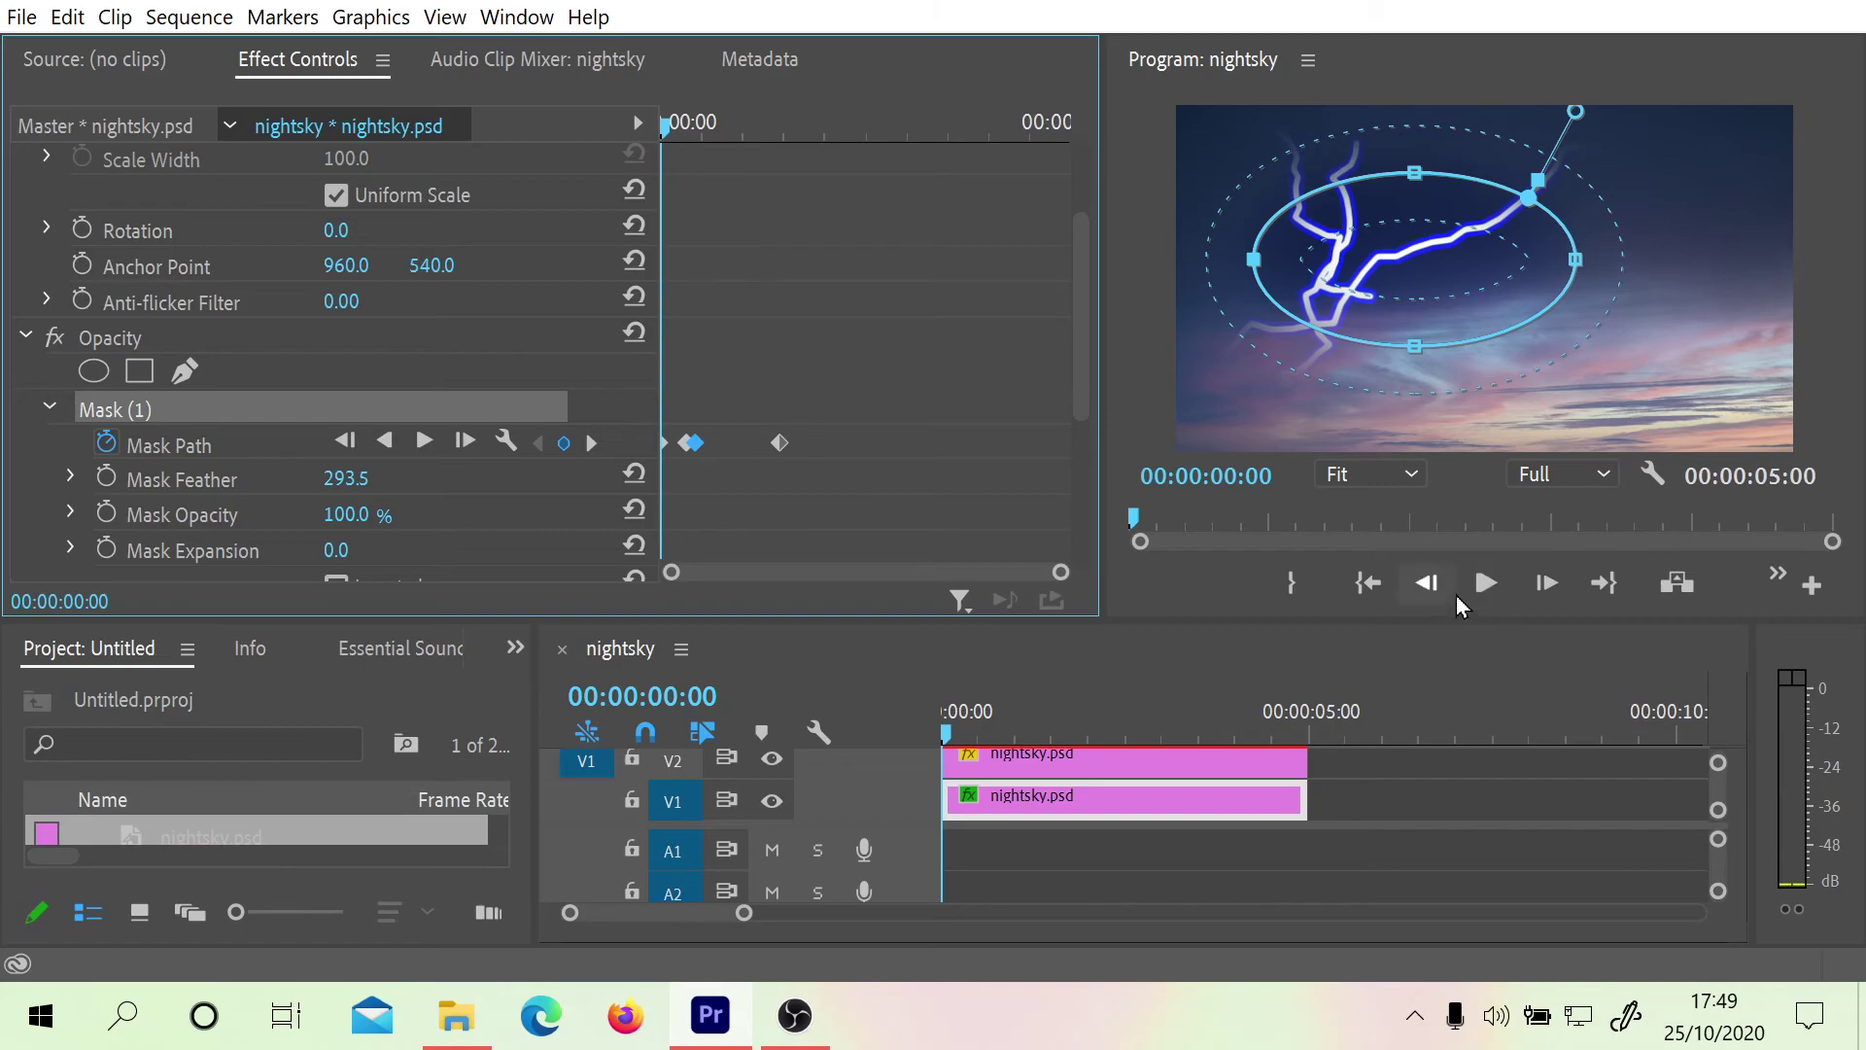
pyautogui.click(1484, 582)
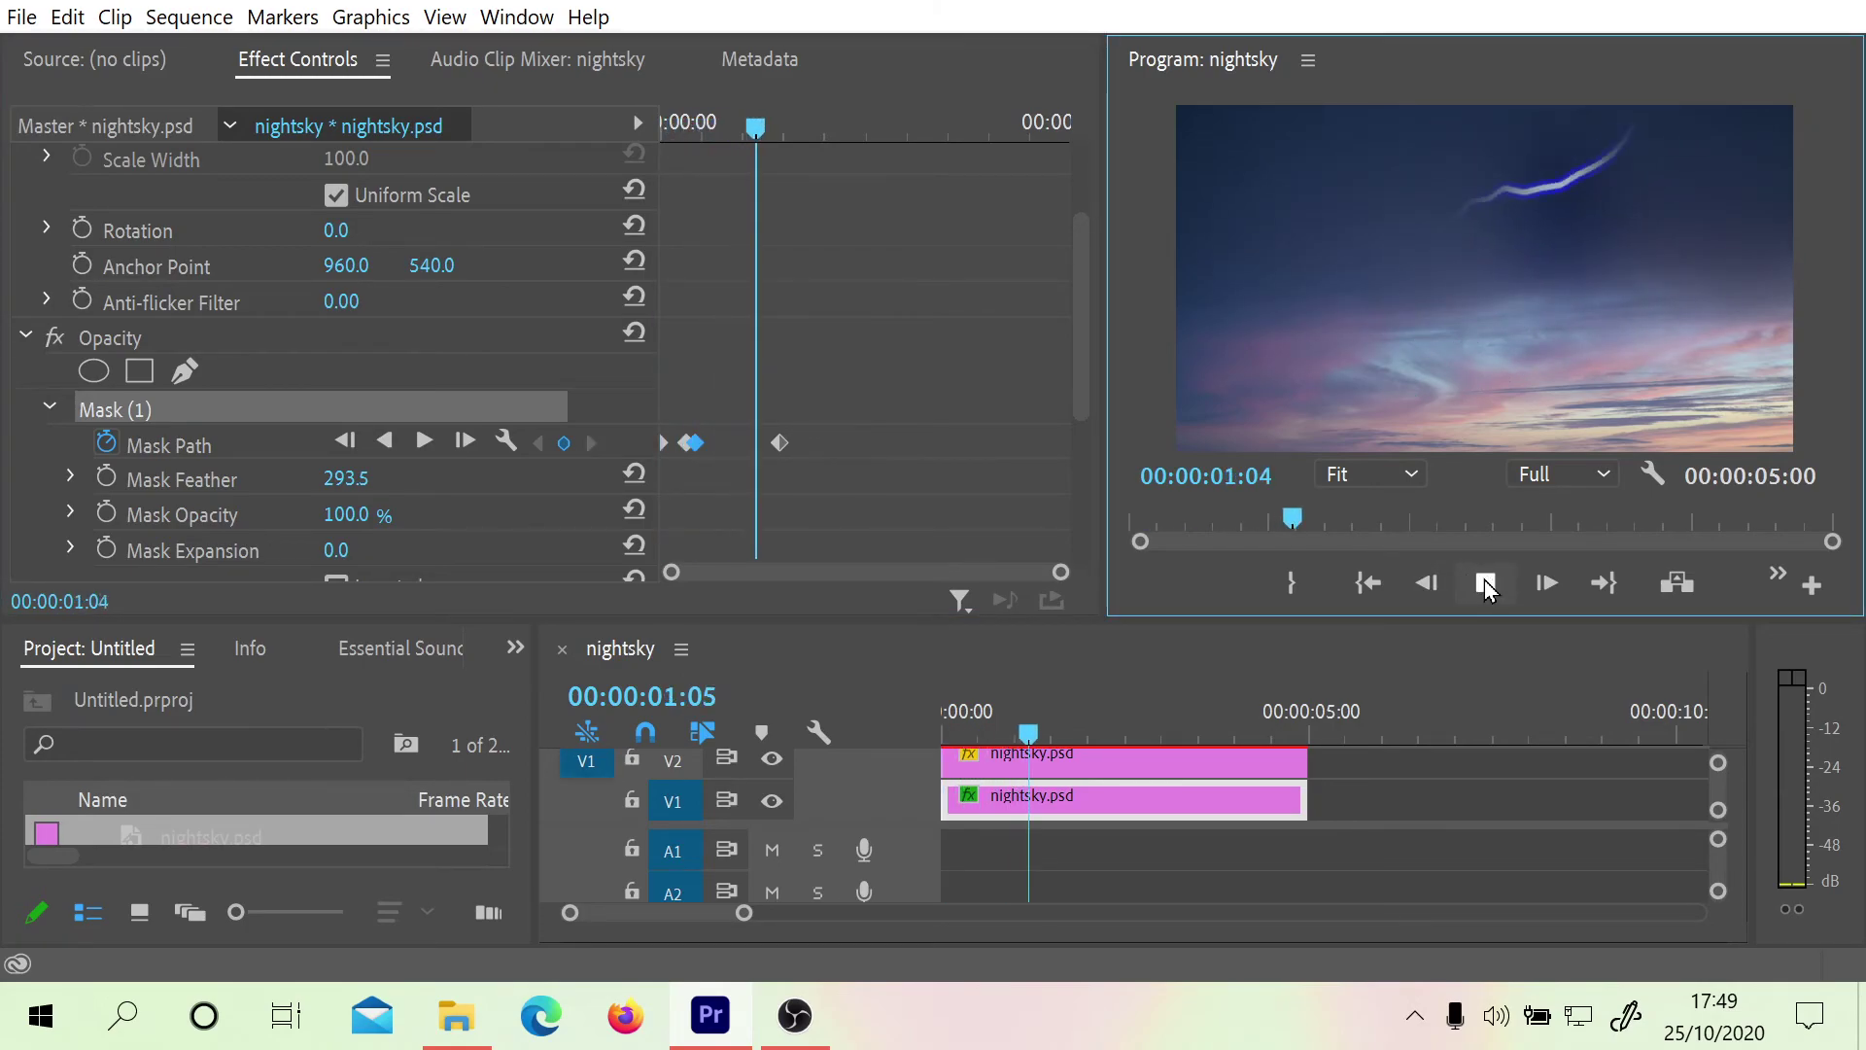
pyautogui.click(1484, 582)
# Try to copy the third Mask Path keyframe, which holds the mask off the bolts, and paste it at 00:00:00:18
pyautogui.click(707, 448)
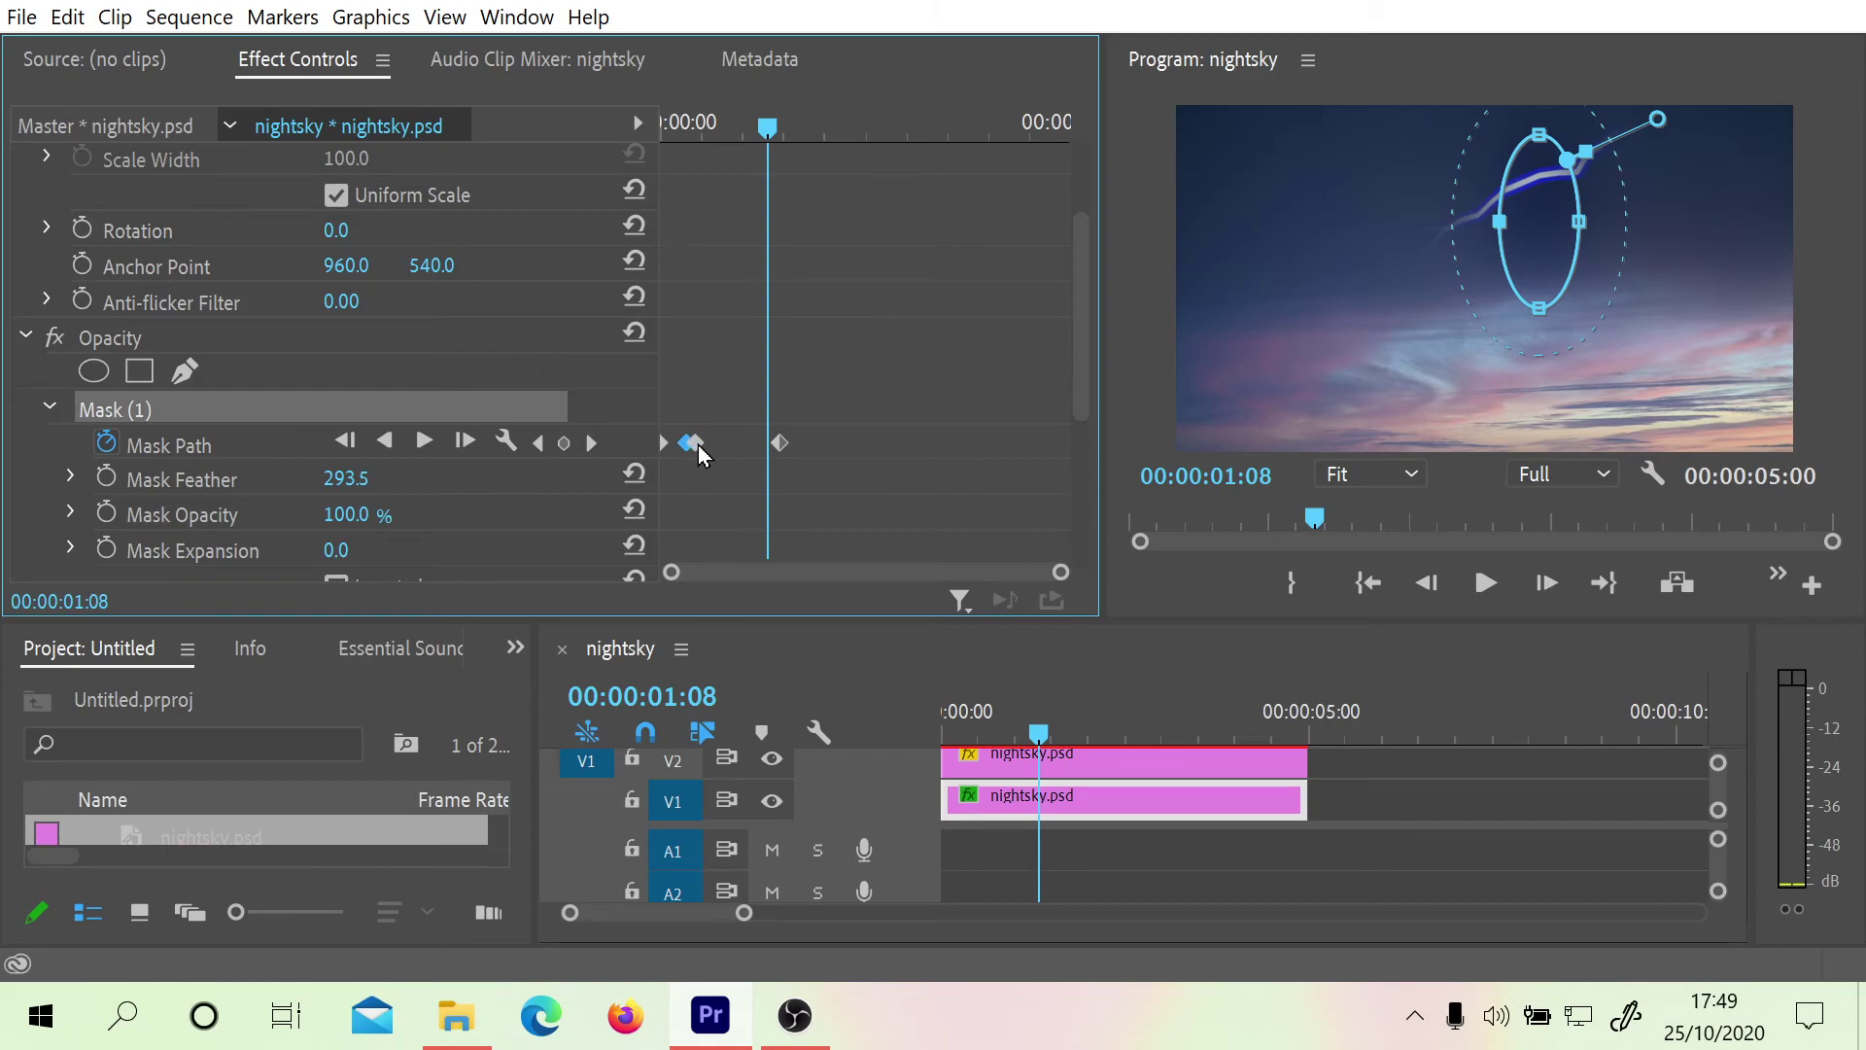
pyautogui.moveTo(768, 127); pyautogui.dragTo(637, 131)
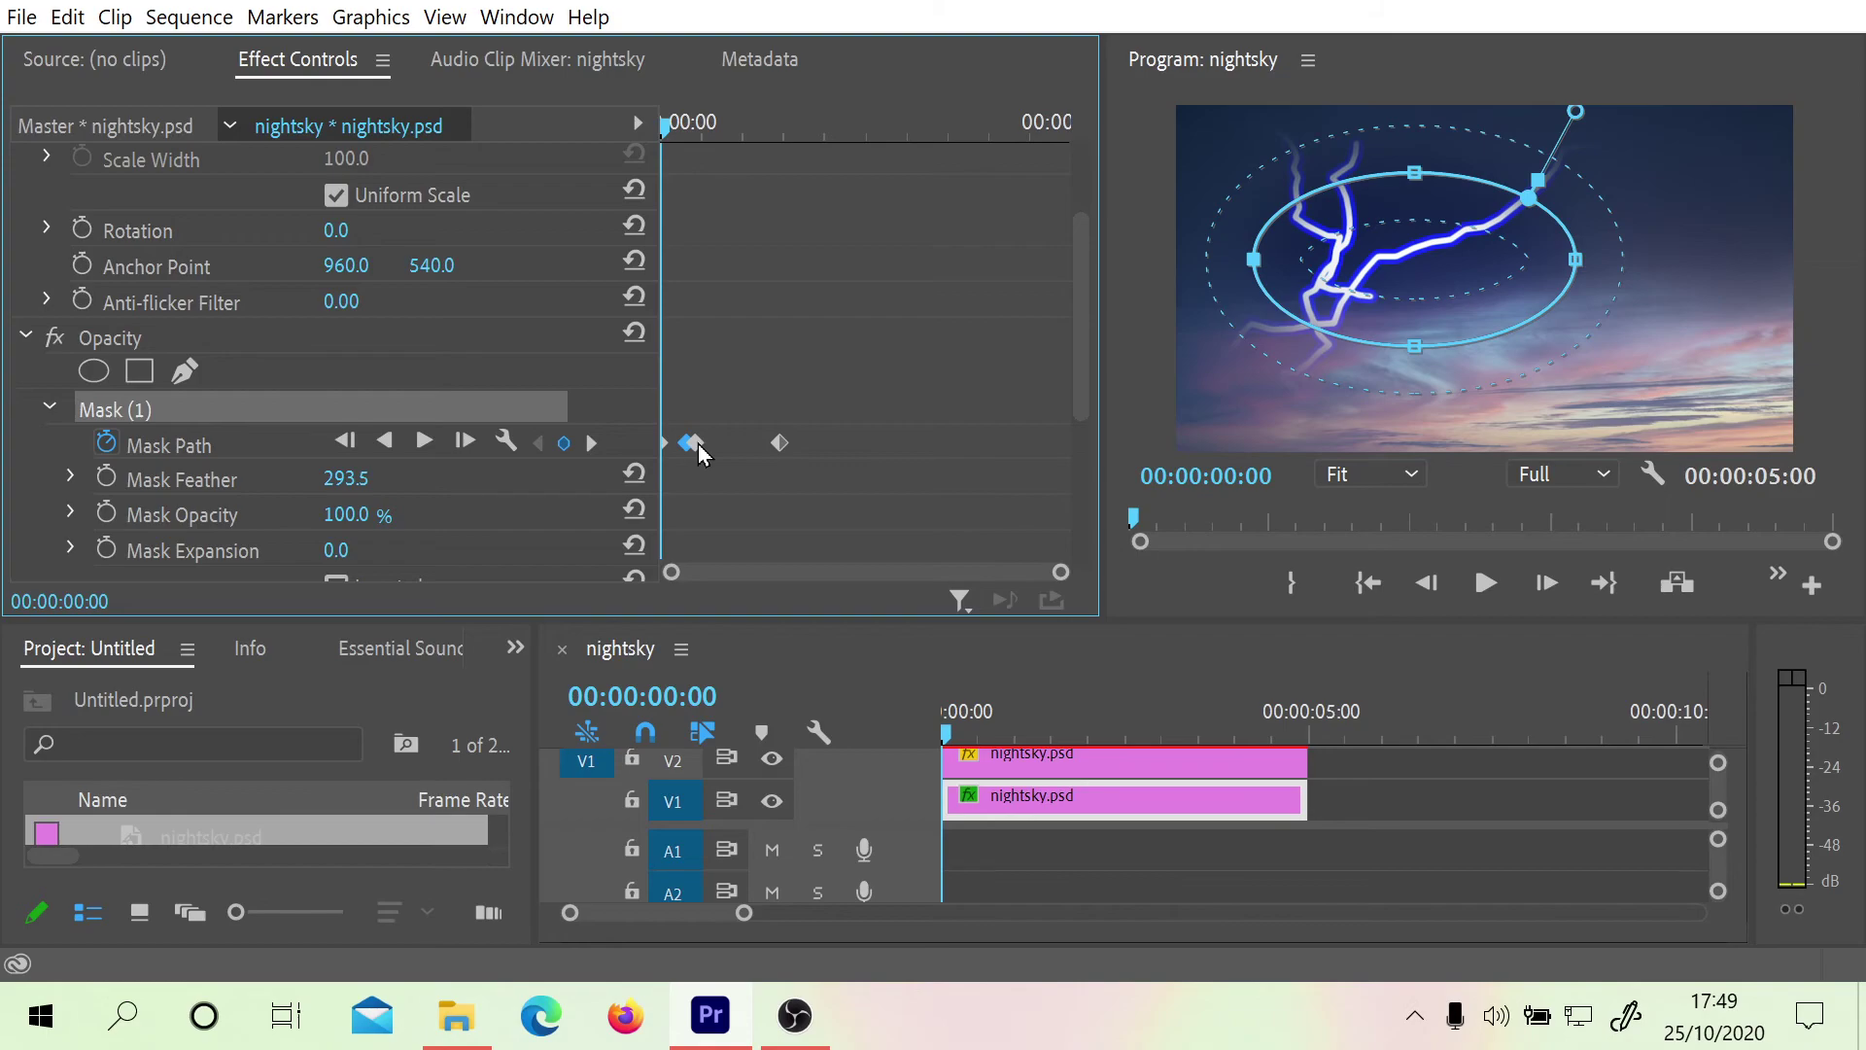
pyautogui.moveTo(1063, 573); pyautogui.dragTo(778, 574)
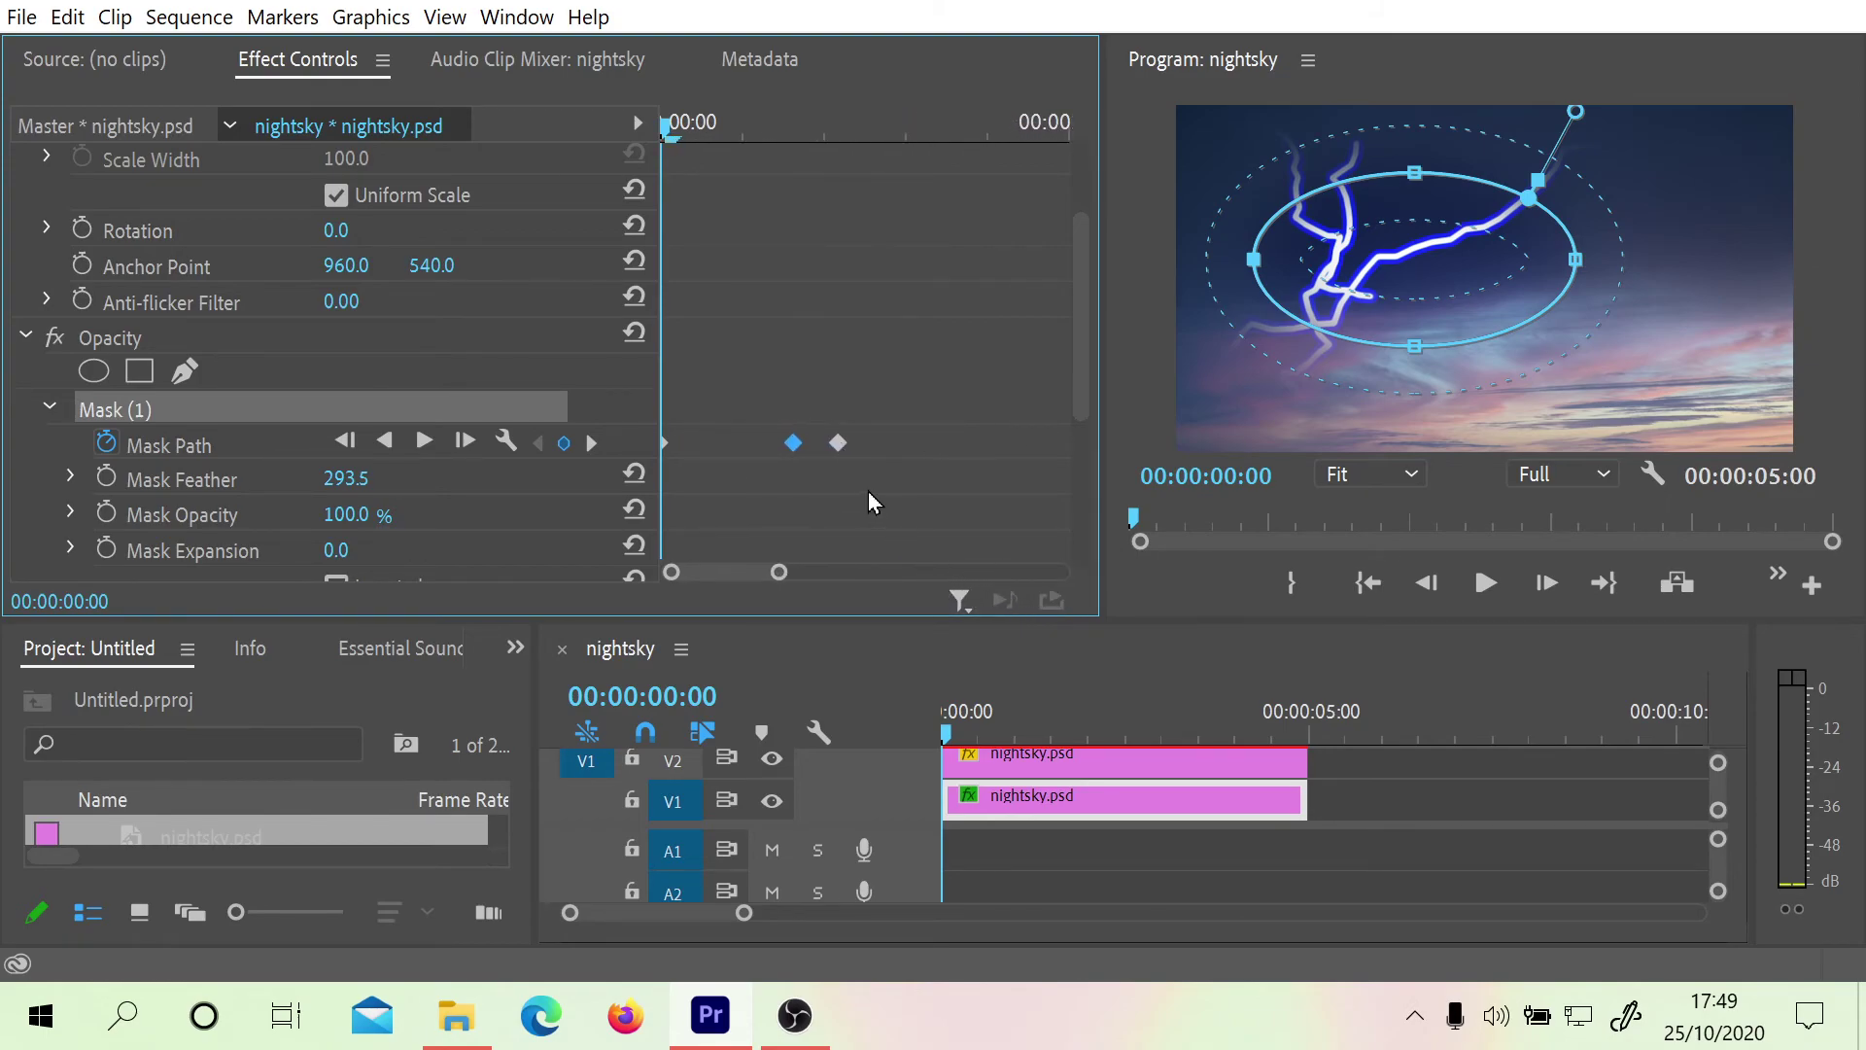
pyautogui.rightClick(838, 442)
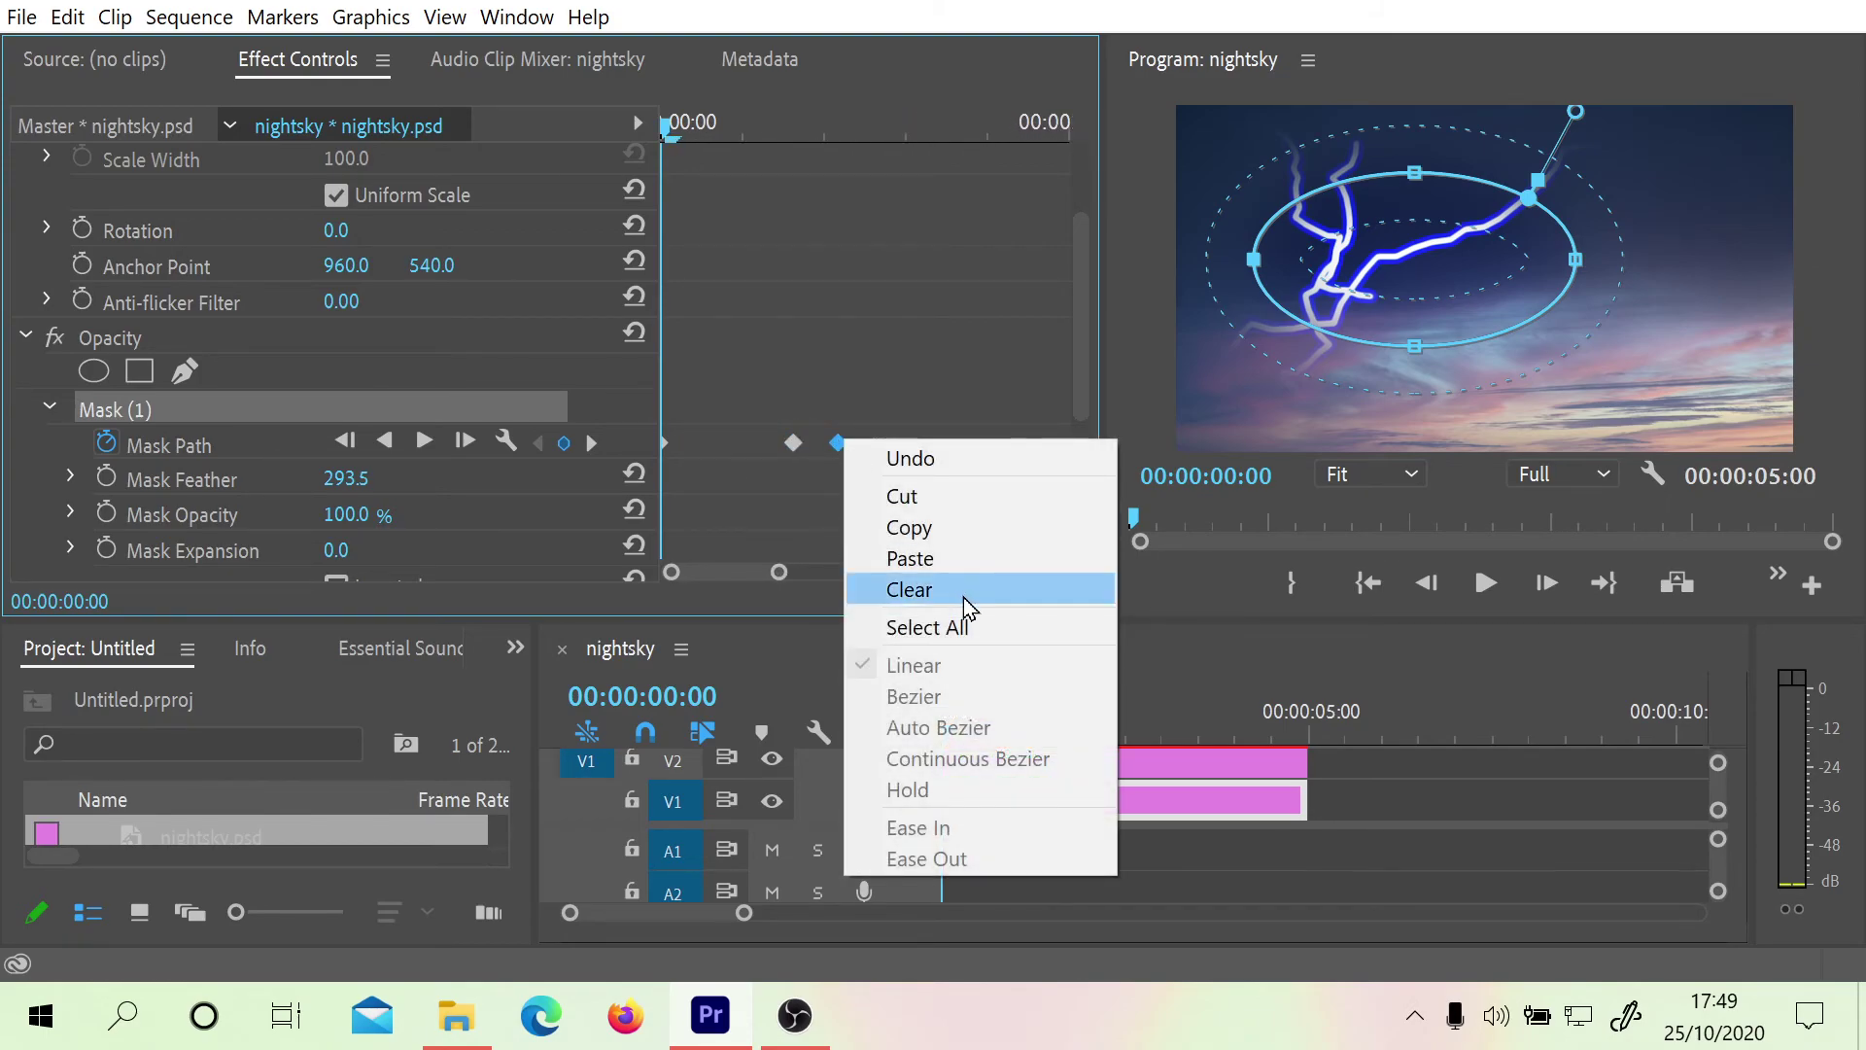
pyautogui.click(935, 529)
pyautogui.click(930, 449)
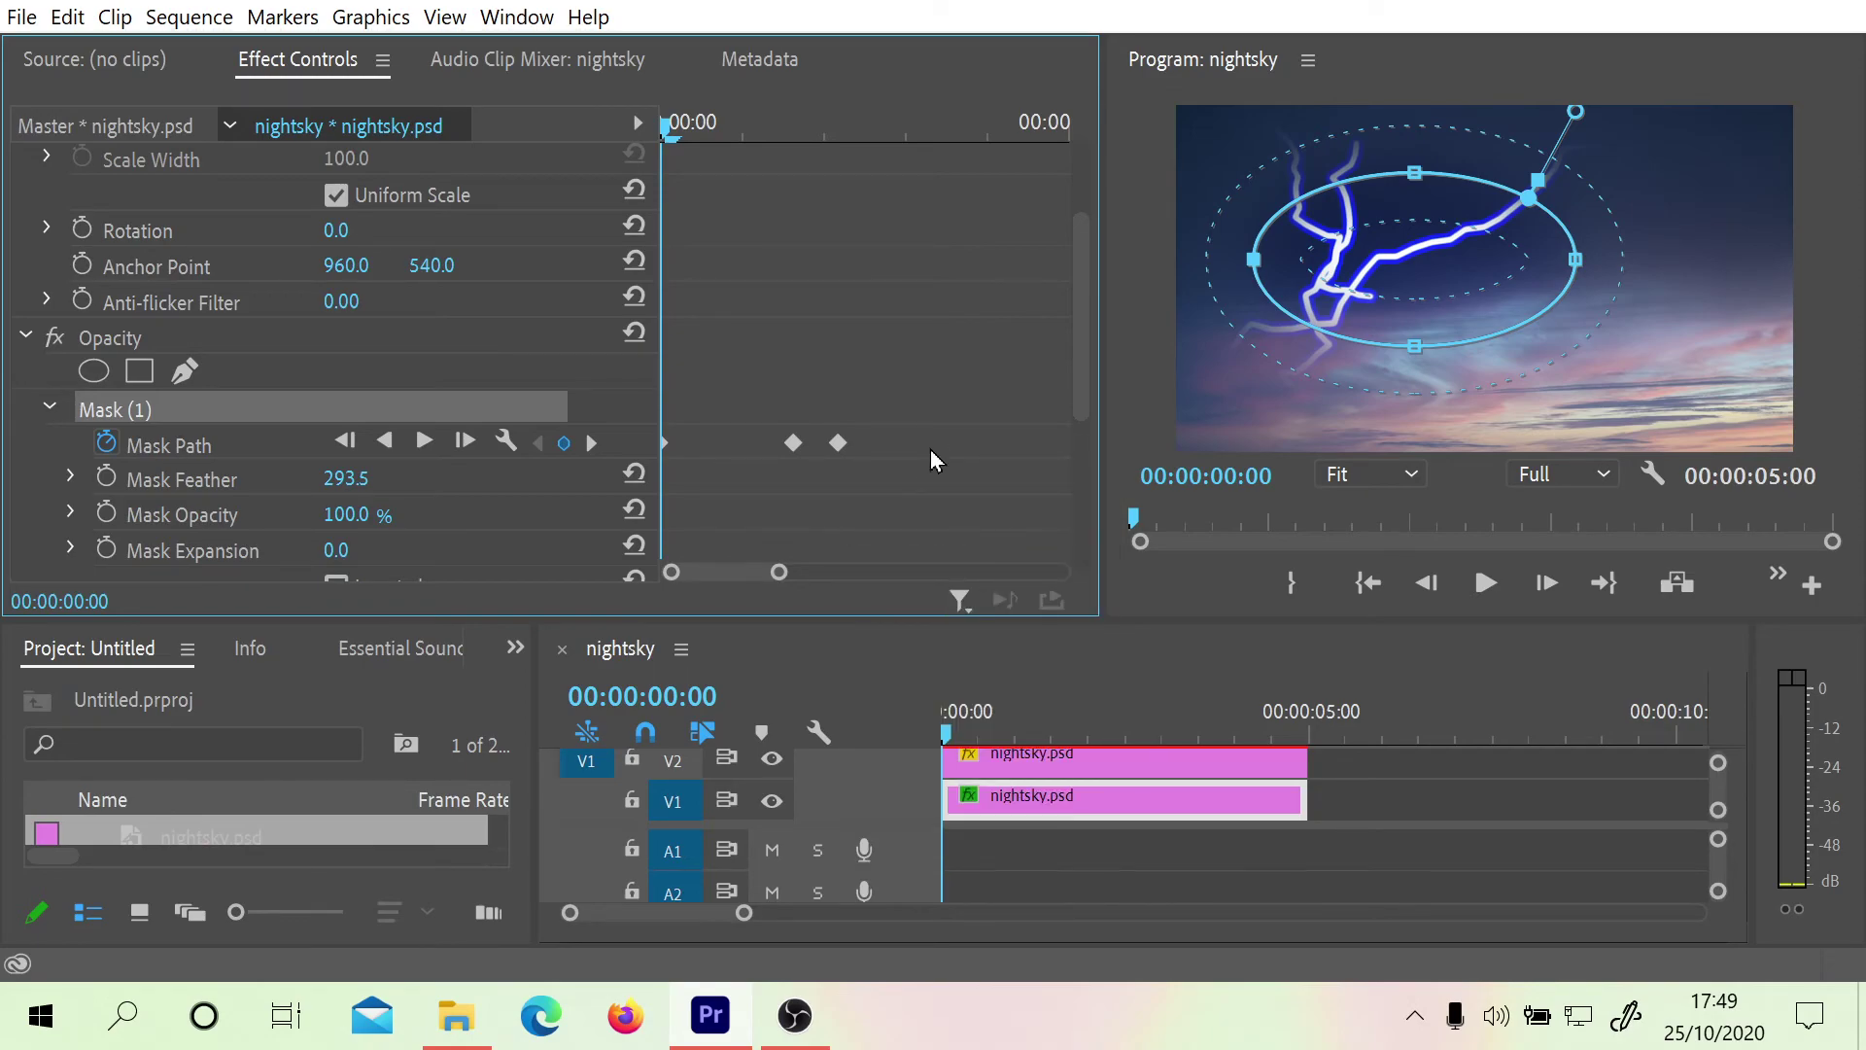
pyautogui.moveTo(807, 134); pyautogui.dragTo(965, 161)
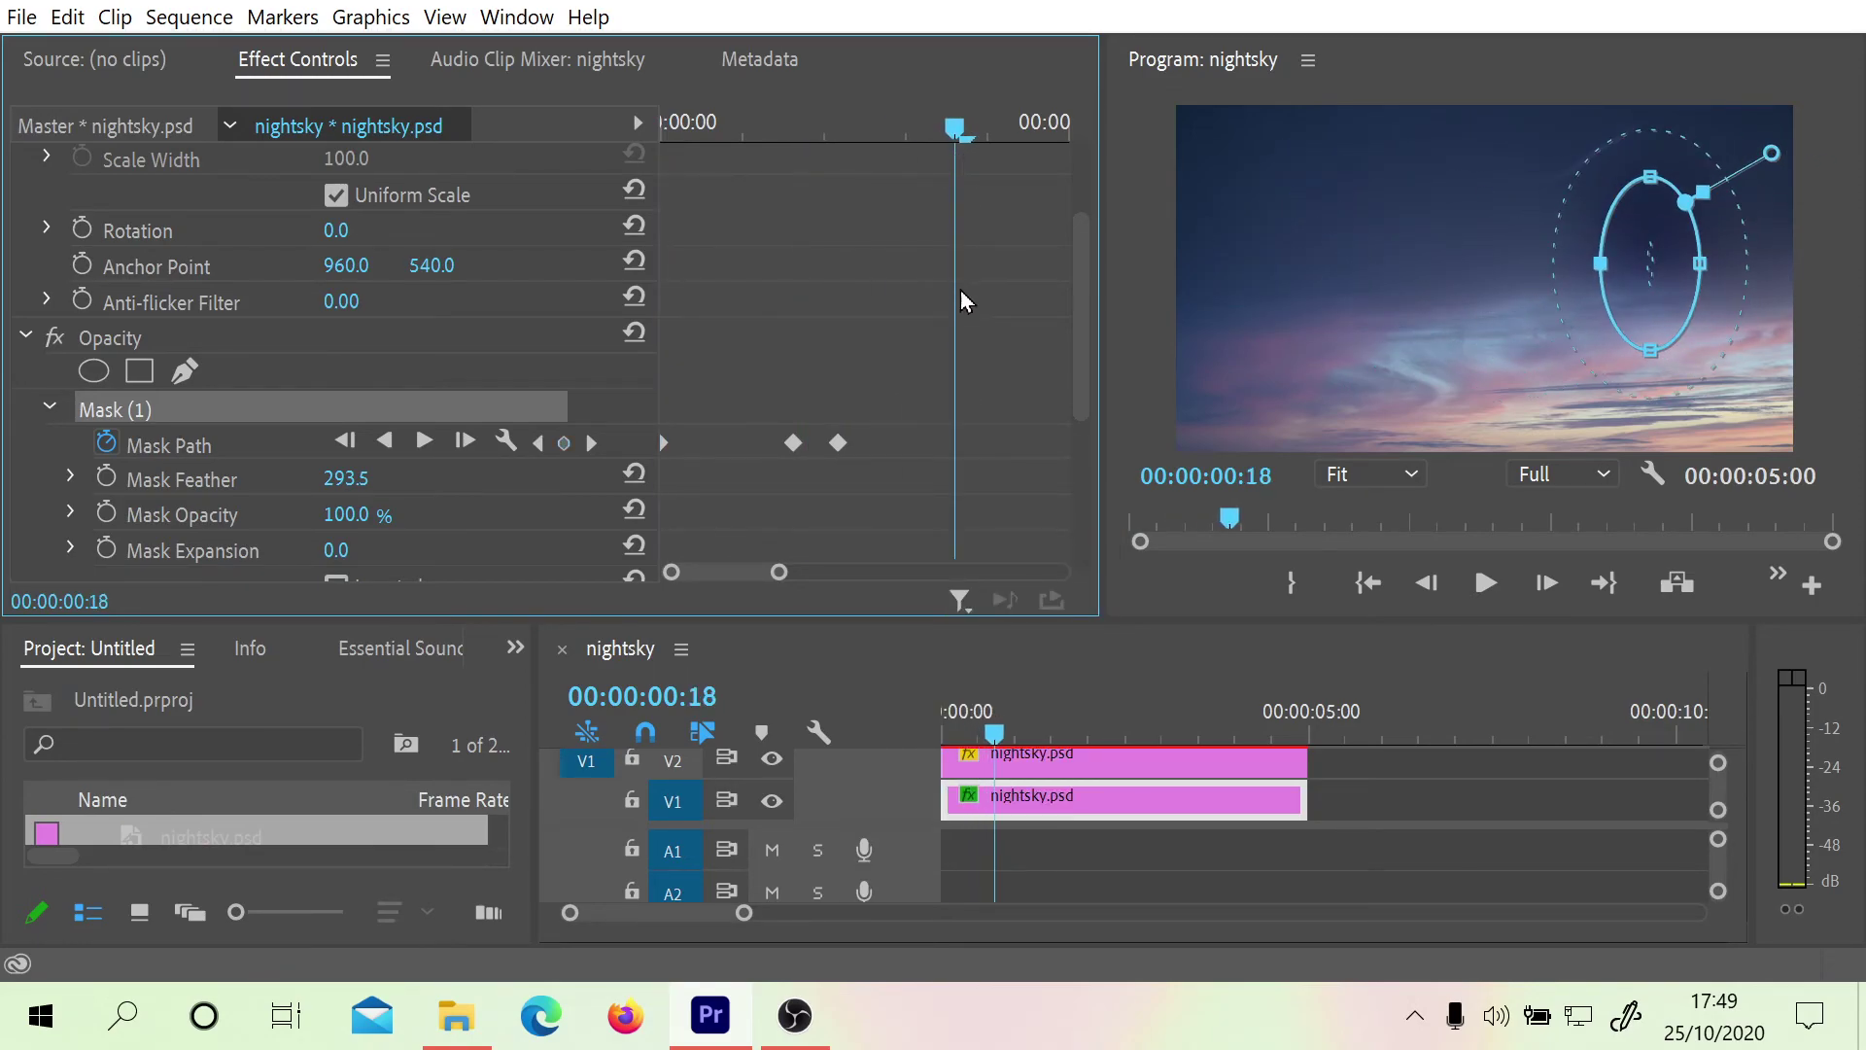
pyautogui.rightClick(951, 431)
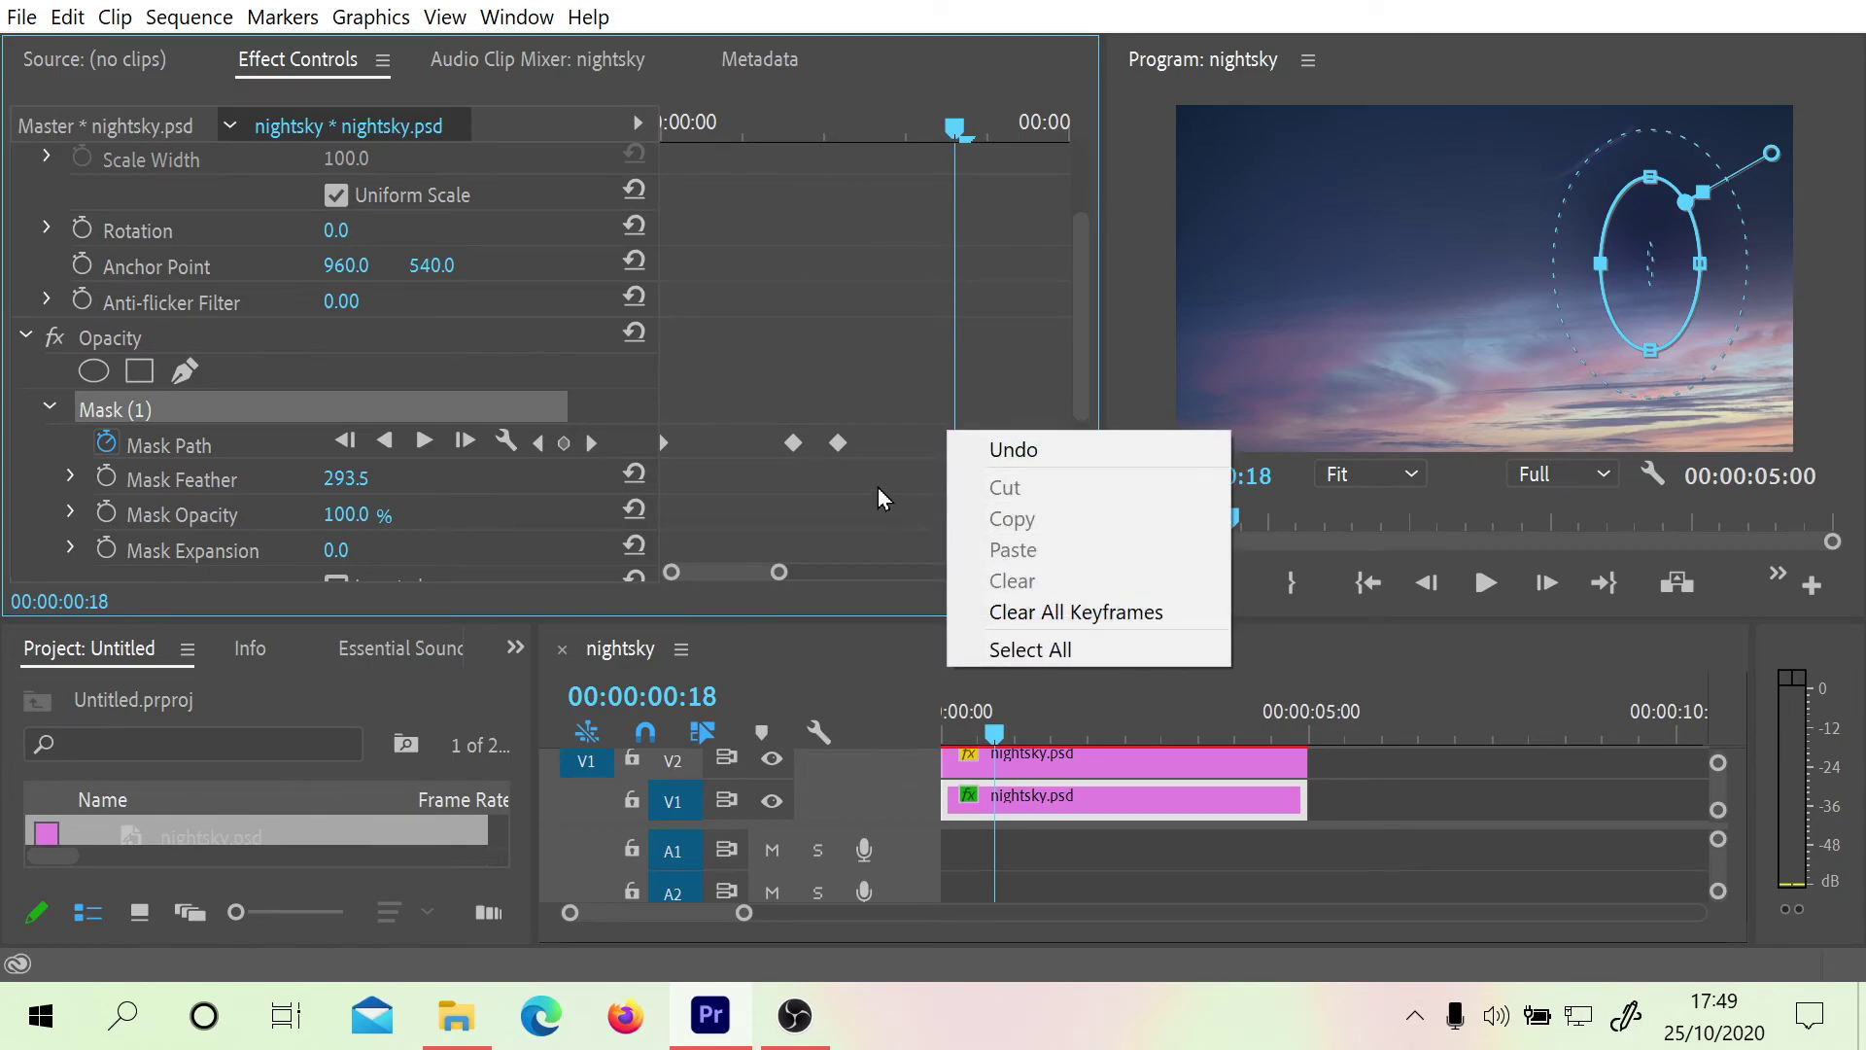
pyautogui.click(838, 443)
pyautogui.rightClick(838, 445)
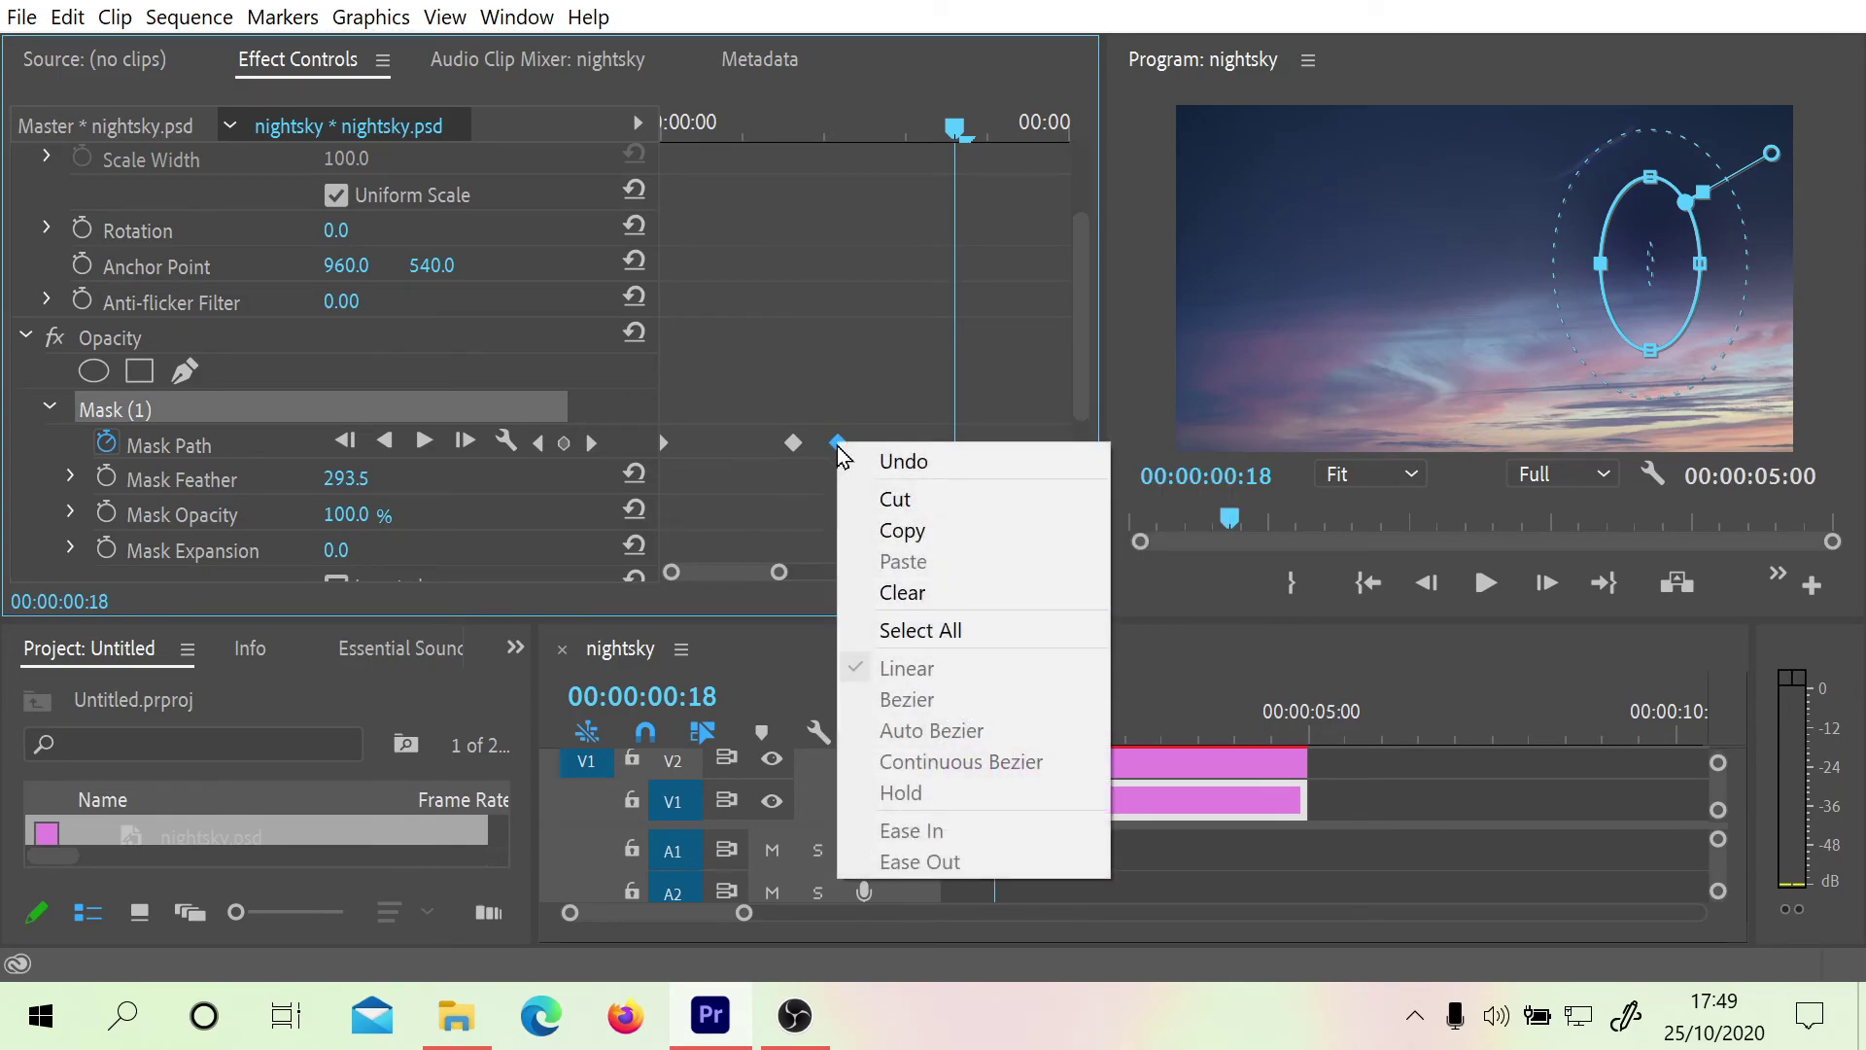
pyautogui.click(924, 532)
pyautogui.rightClick(941, 449)
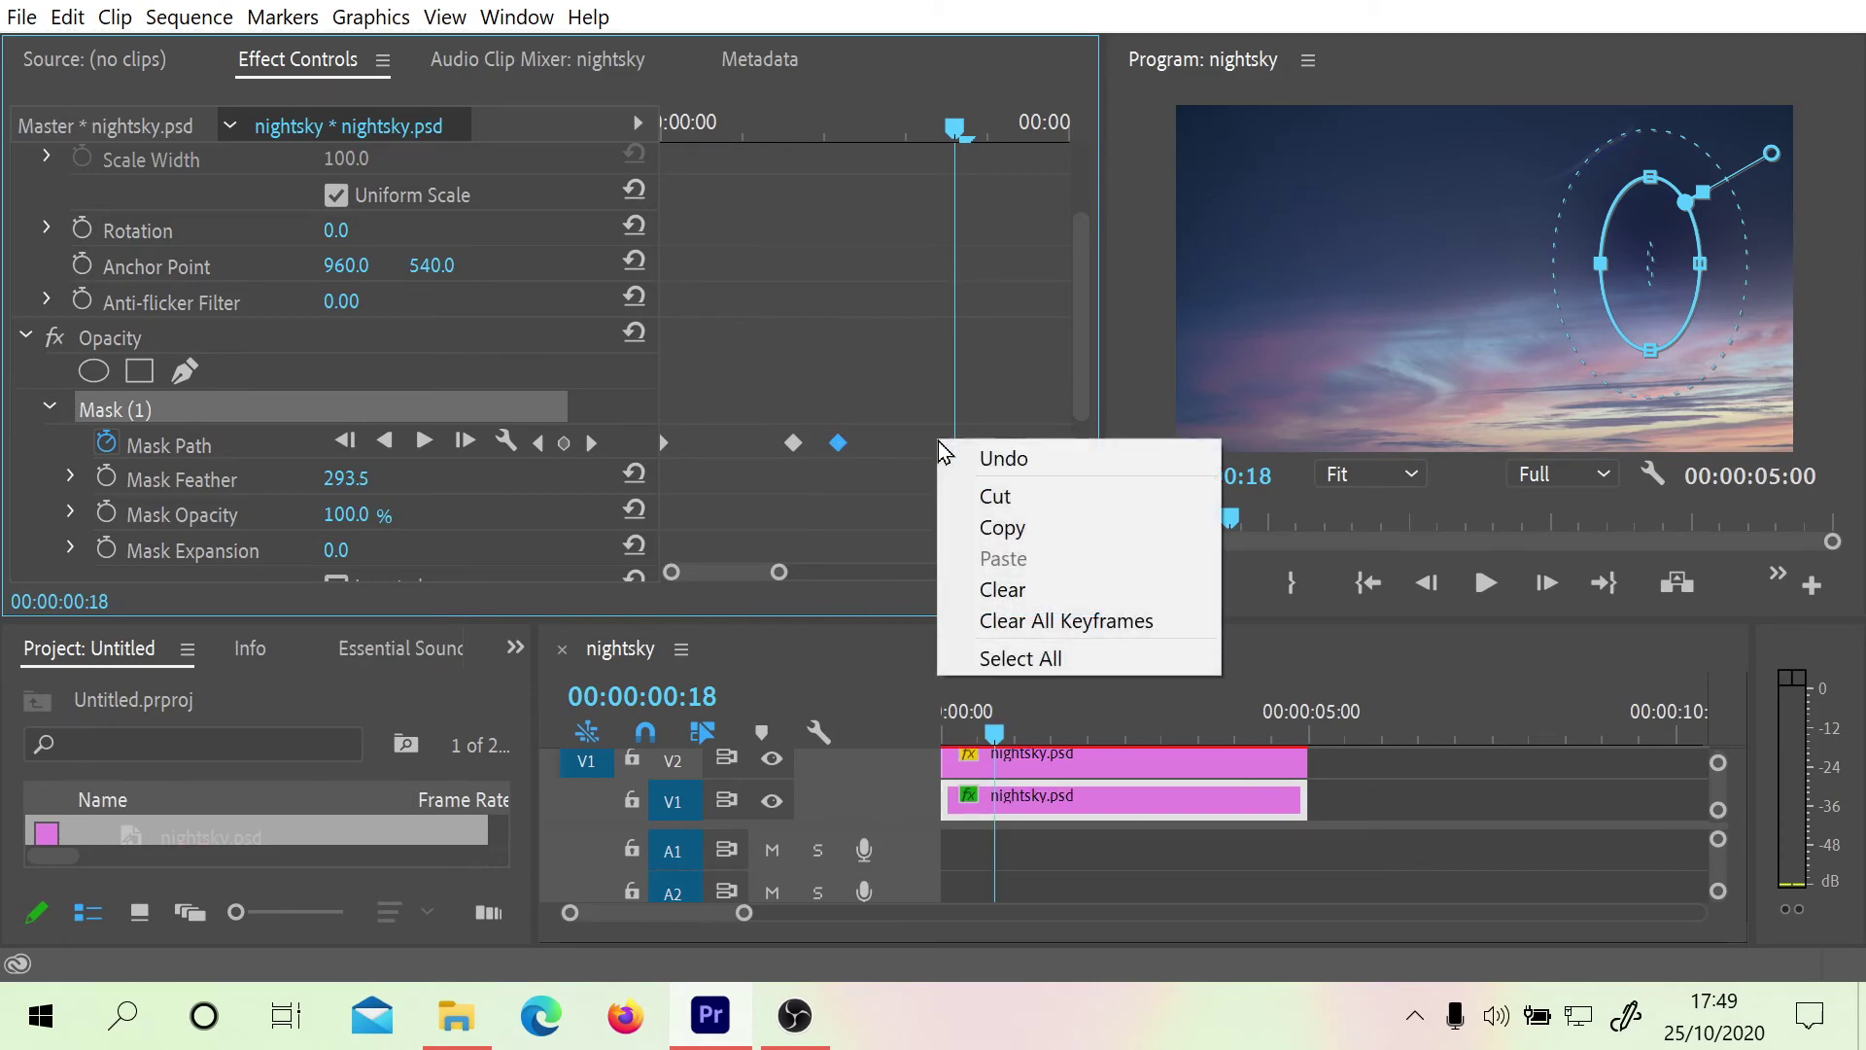
pyautogui.click(841, 453)
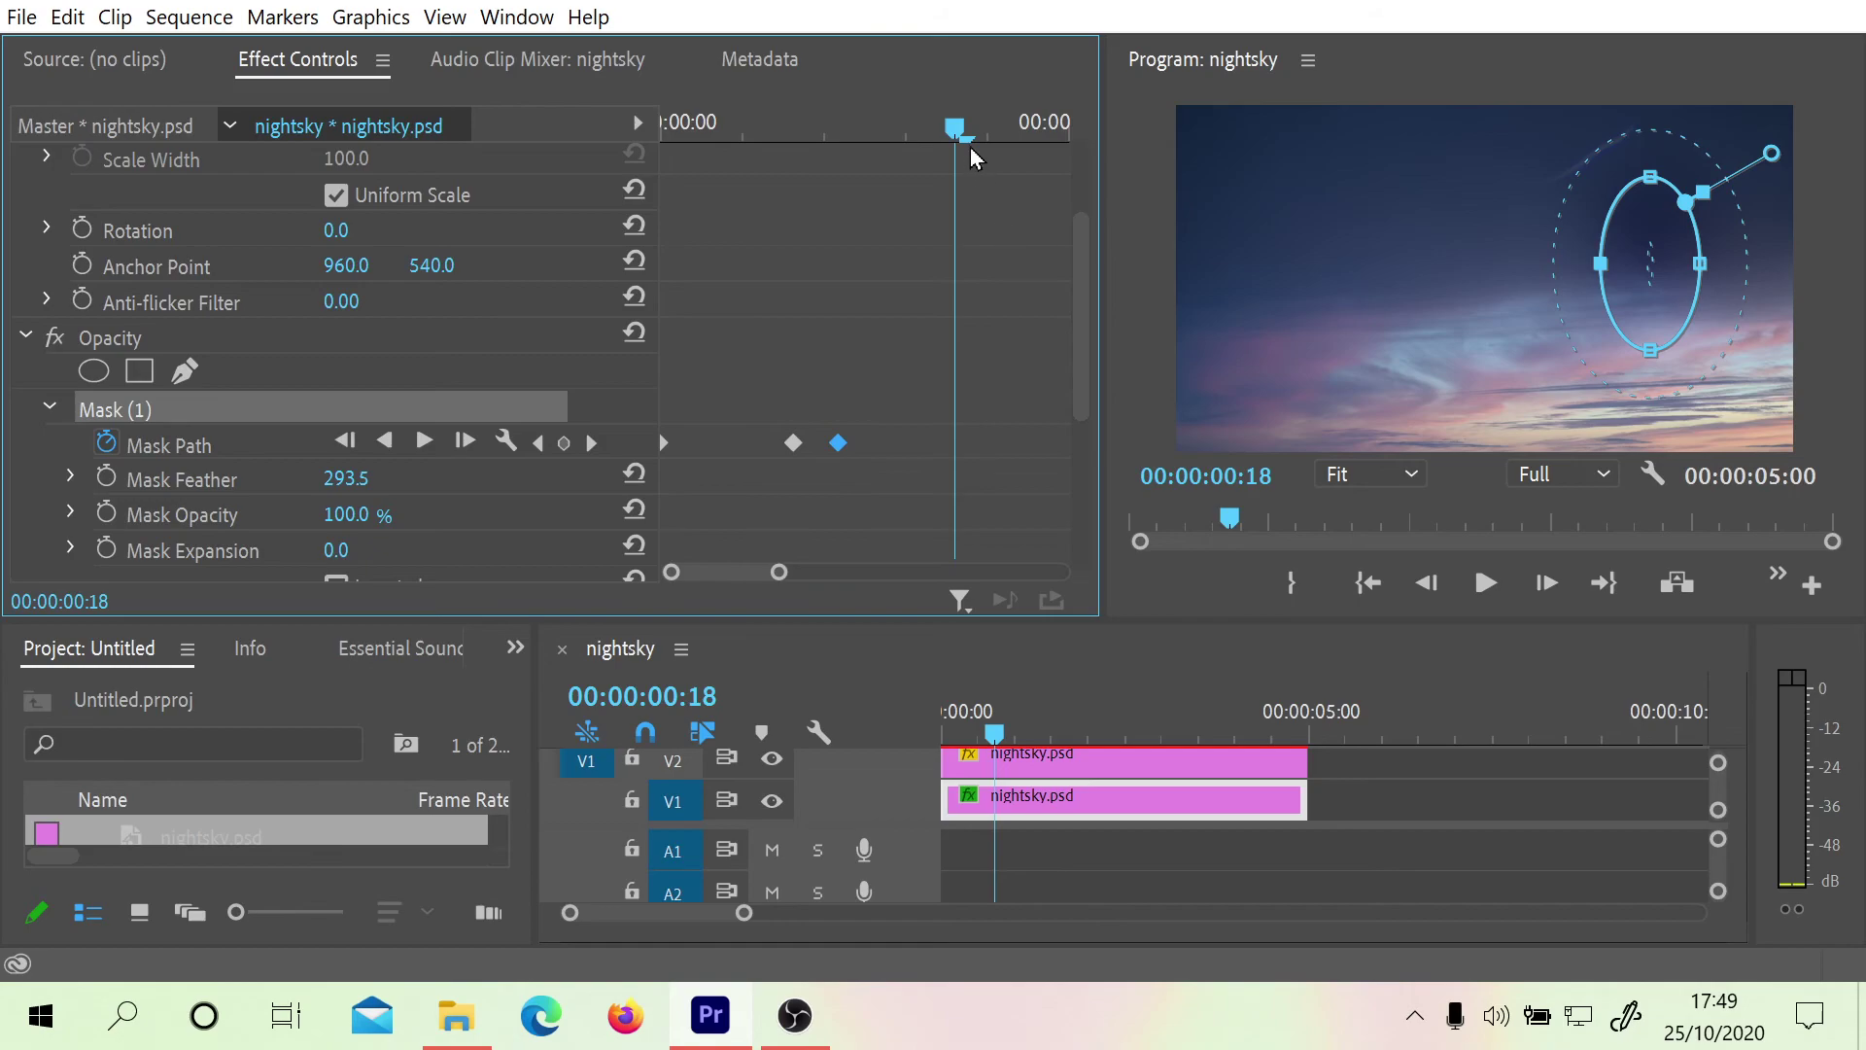
pyautogui.moveTo(779, 572); pyautogui.dragTo(861, 573)
pyautogui.rightClick(754, 455)
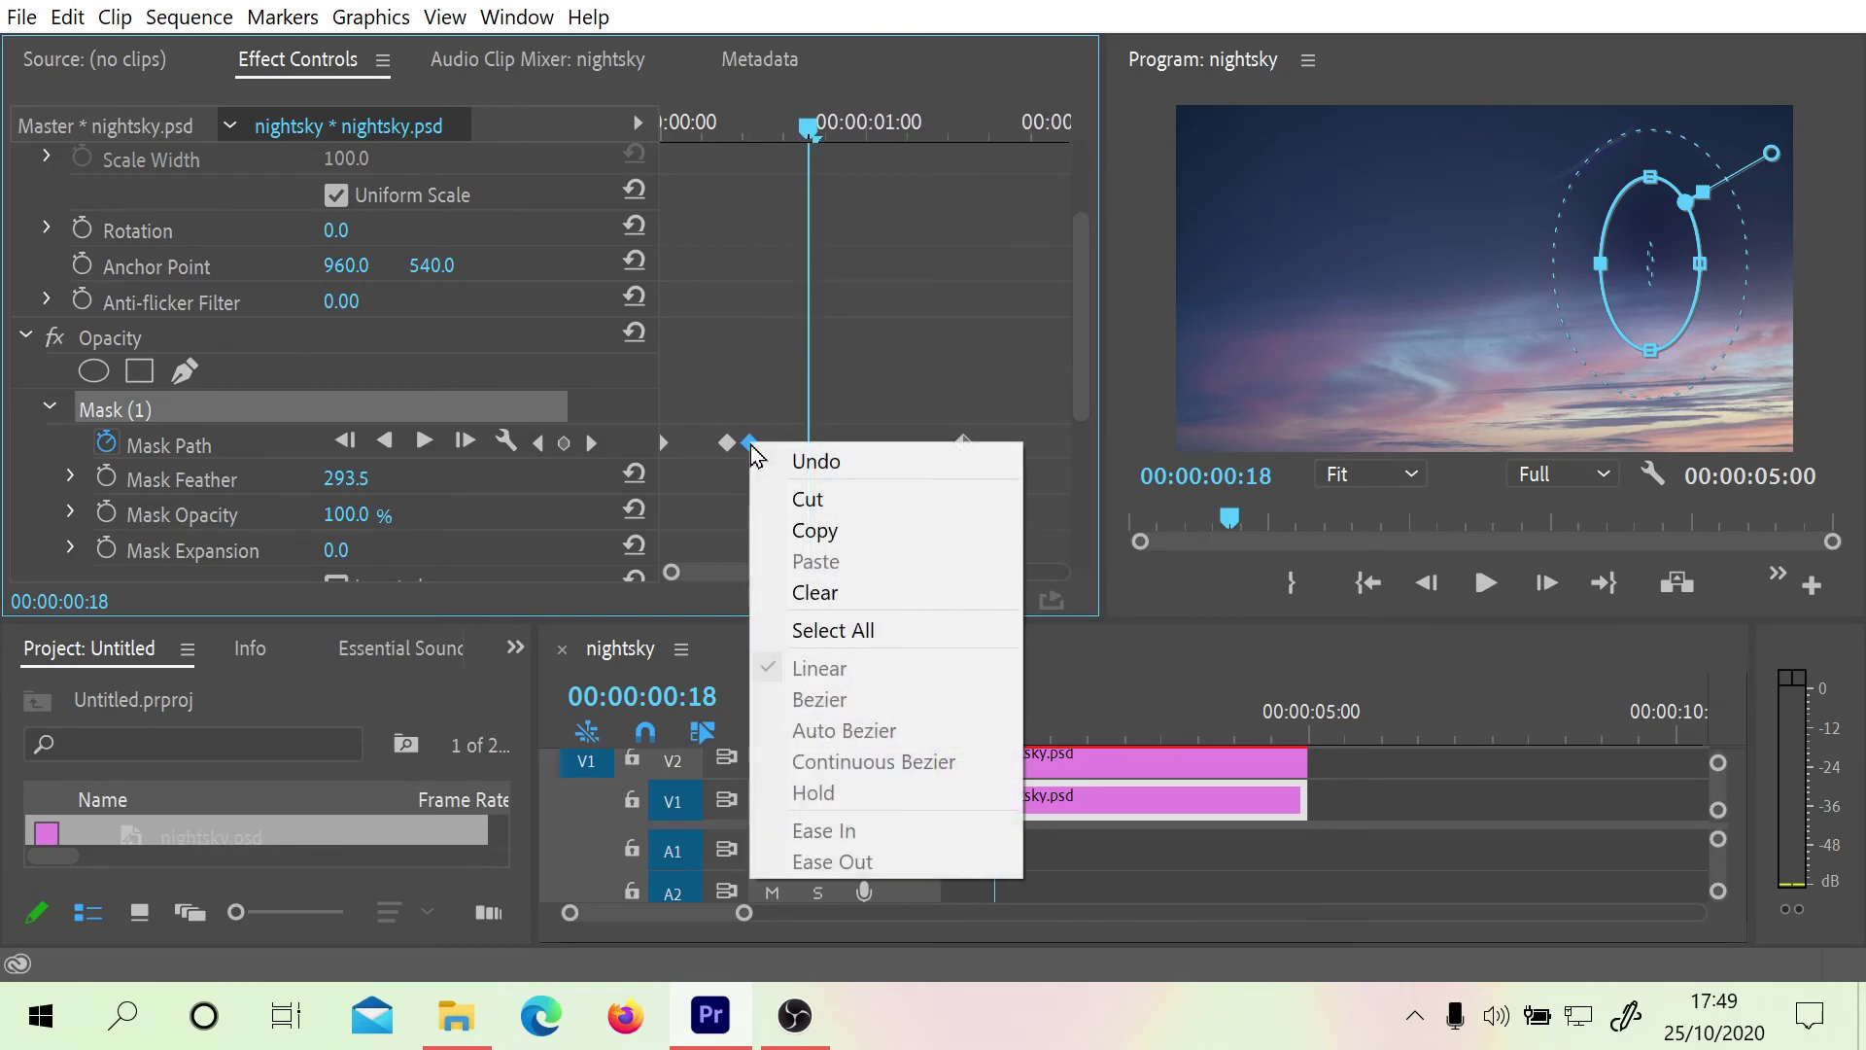
pyautogui.click(811, 529)
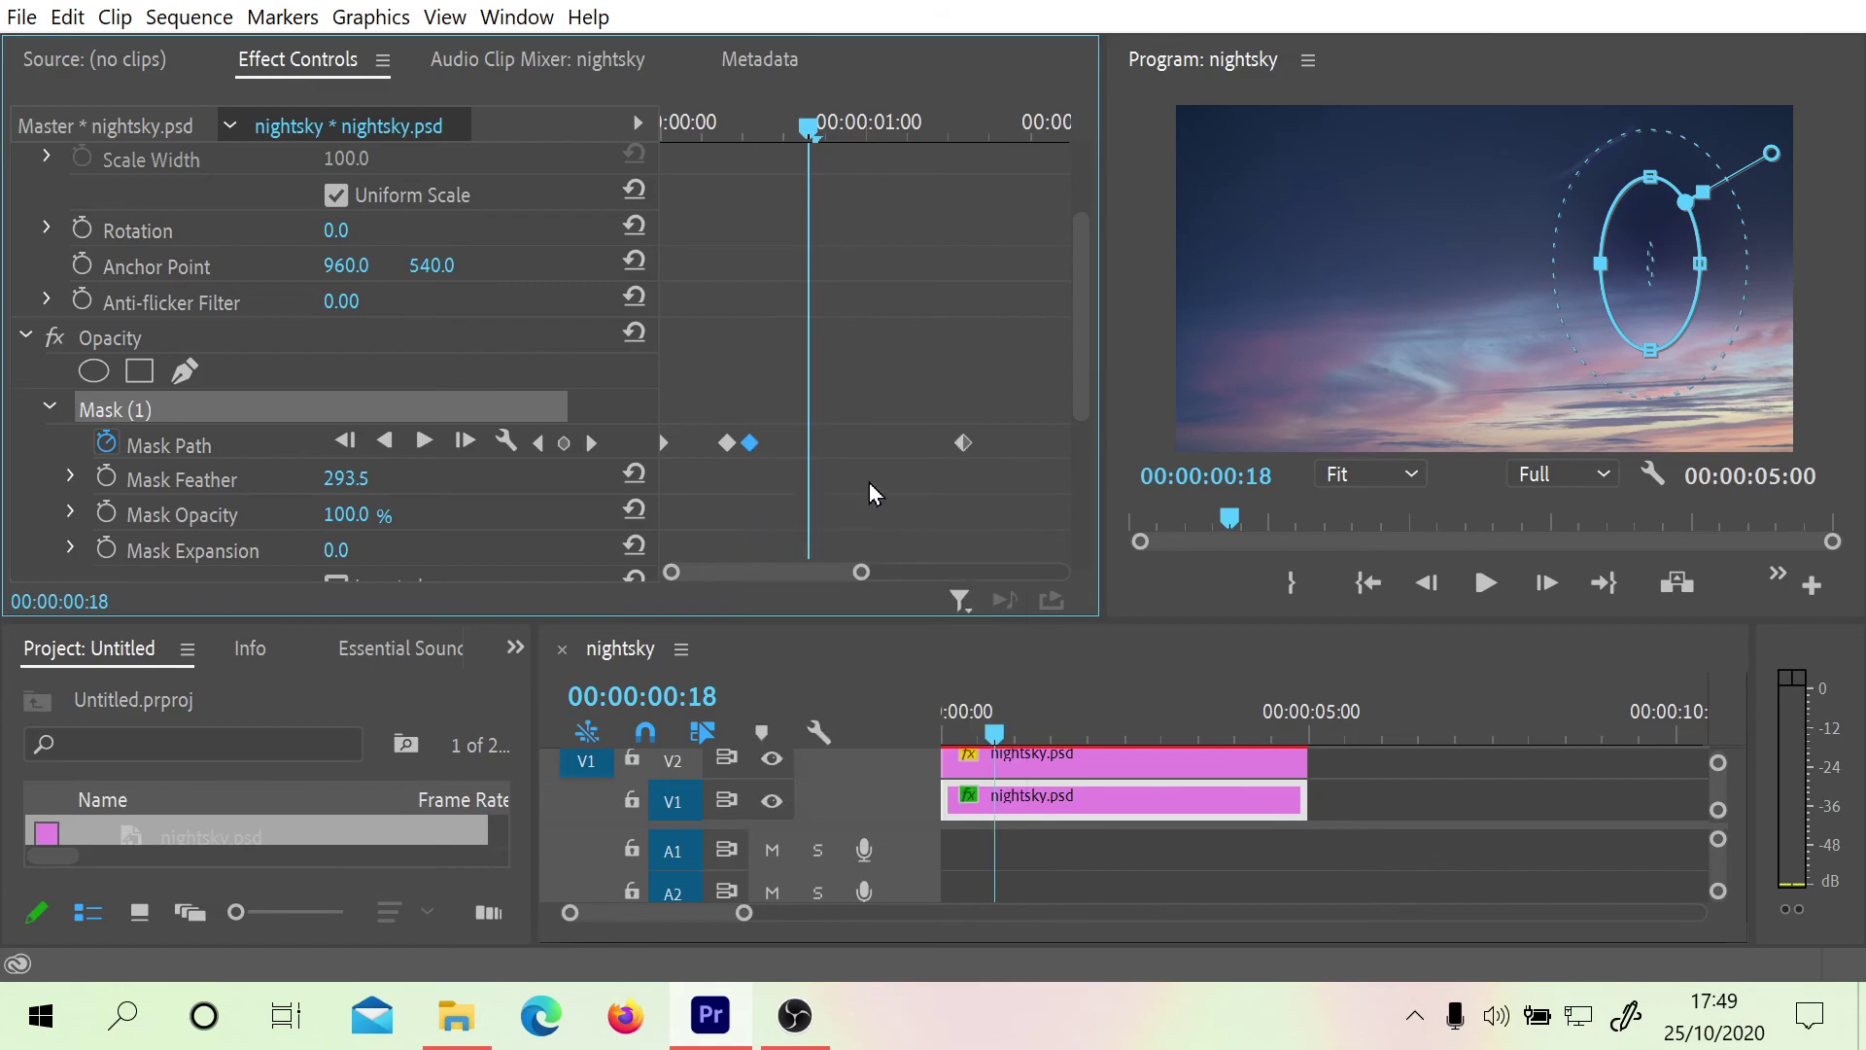
# Move Mask (1) off the bolts to the lower right of the sky at 00:00:01:09 as a new keyframe, and preview from the start
pyautogui.moveTo(807, 128); pyautogui.dragTo(916, 136)
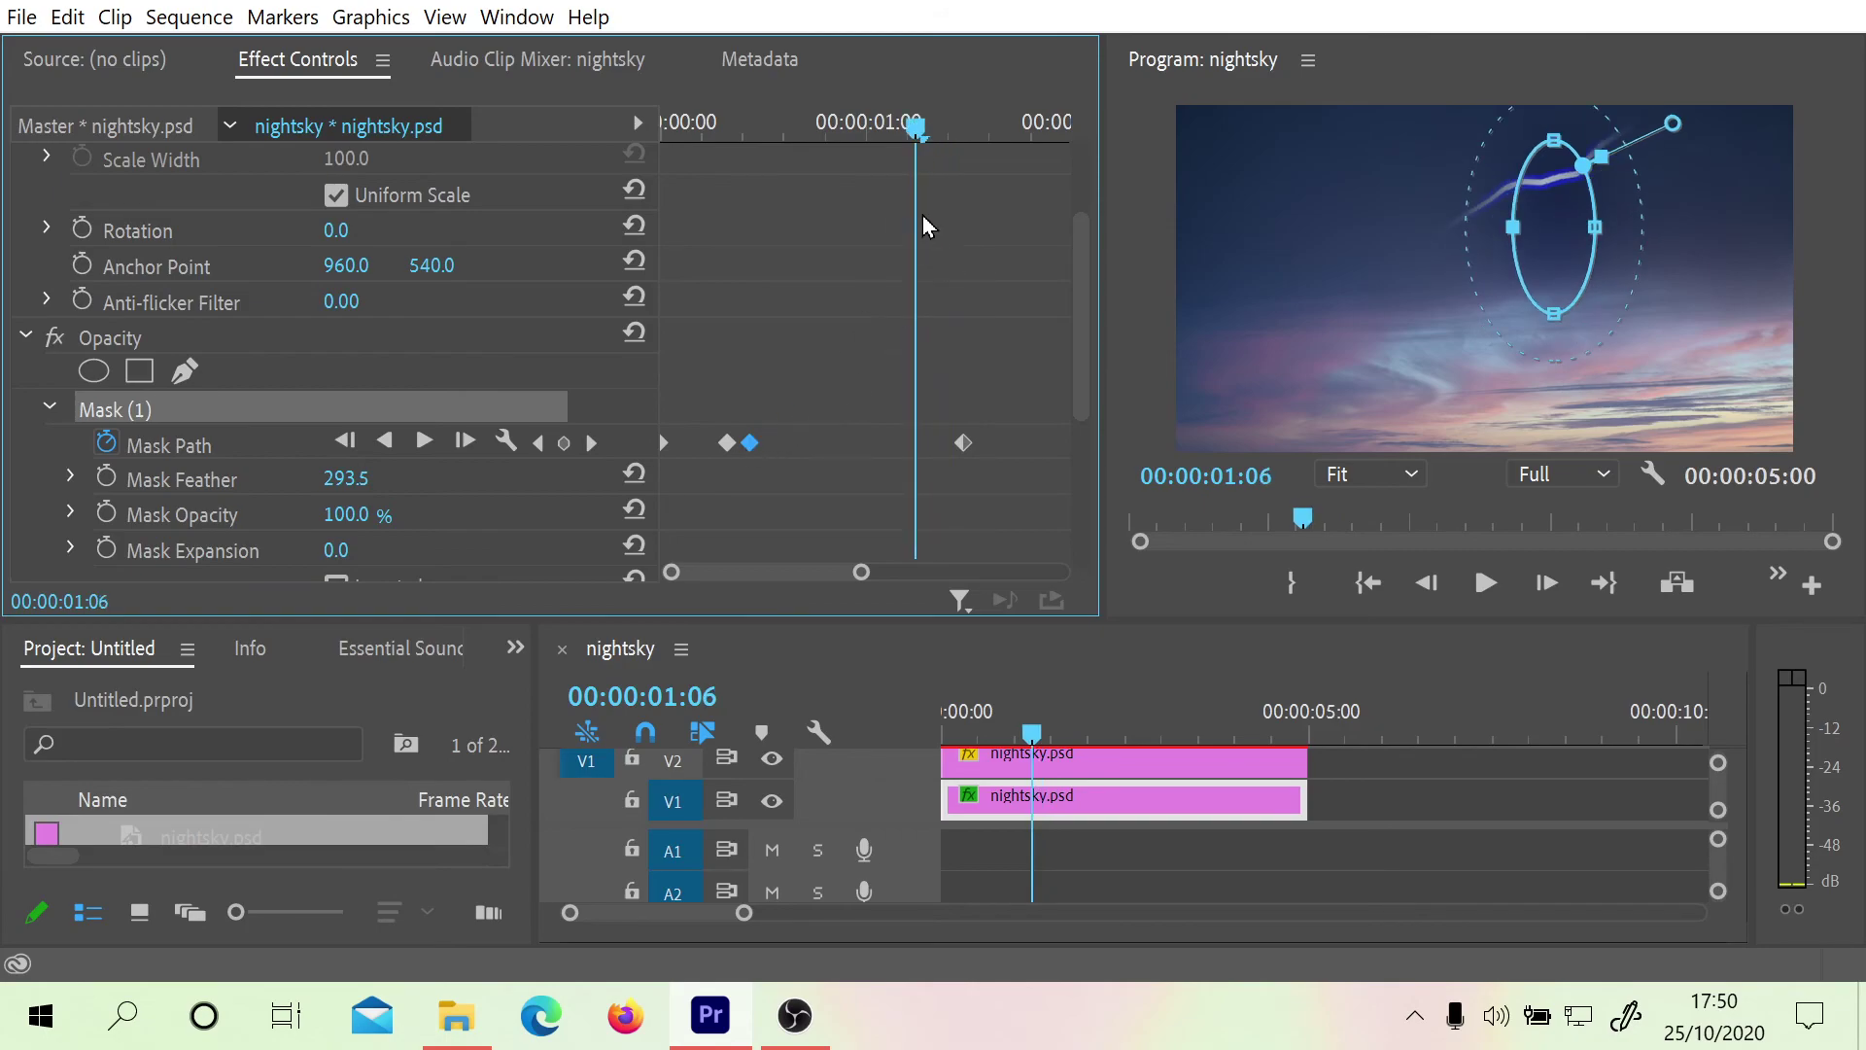
pyautogui.moveTo(916, 136); pyautogui.dragTo(941, 132)
pyautogui.moveTo(1541, 237); pyautogui.dragTo(1729, 328)
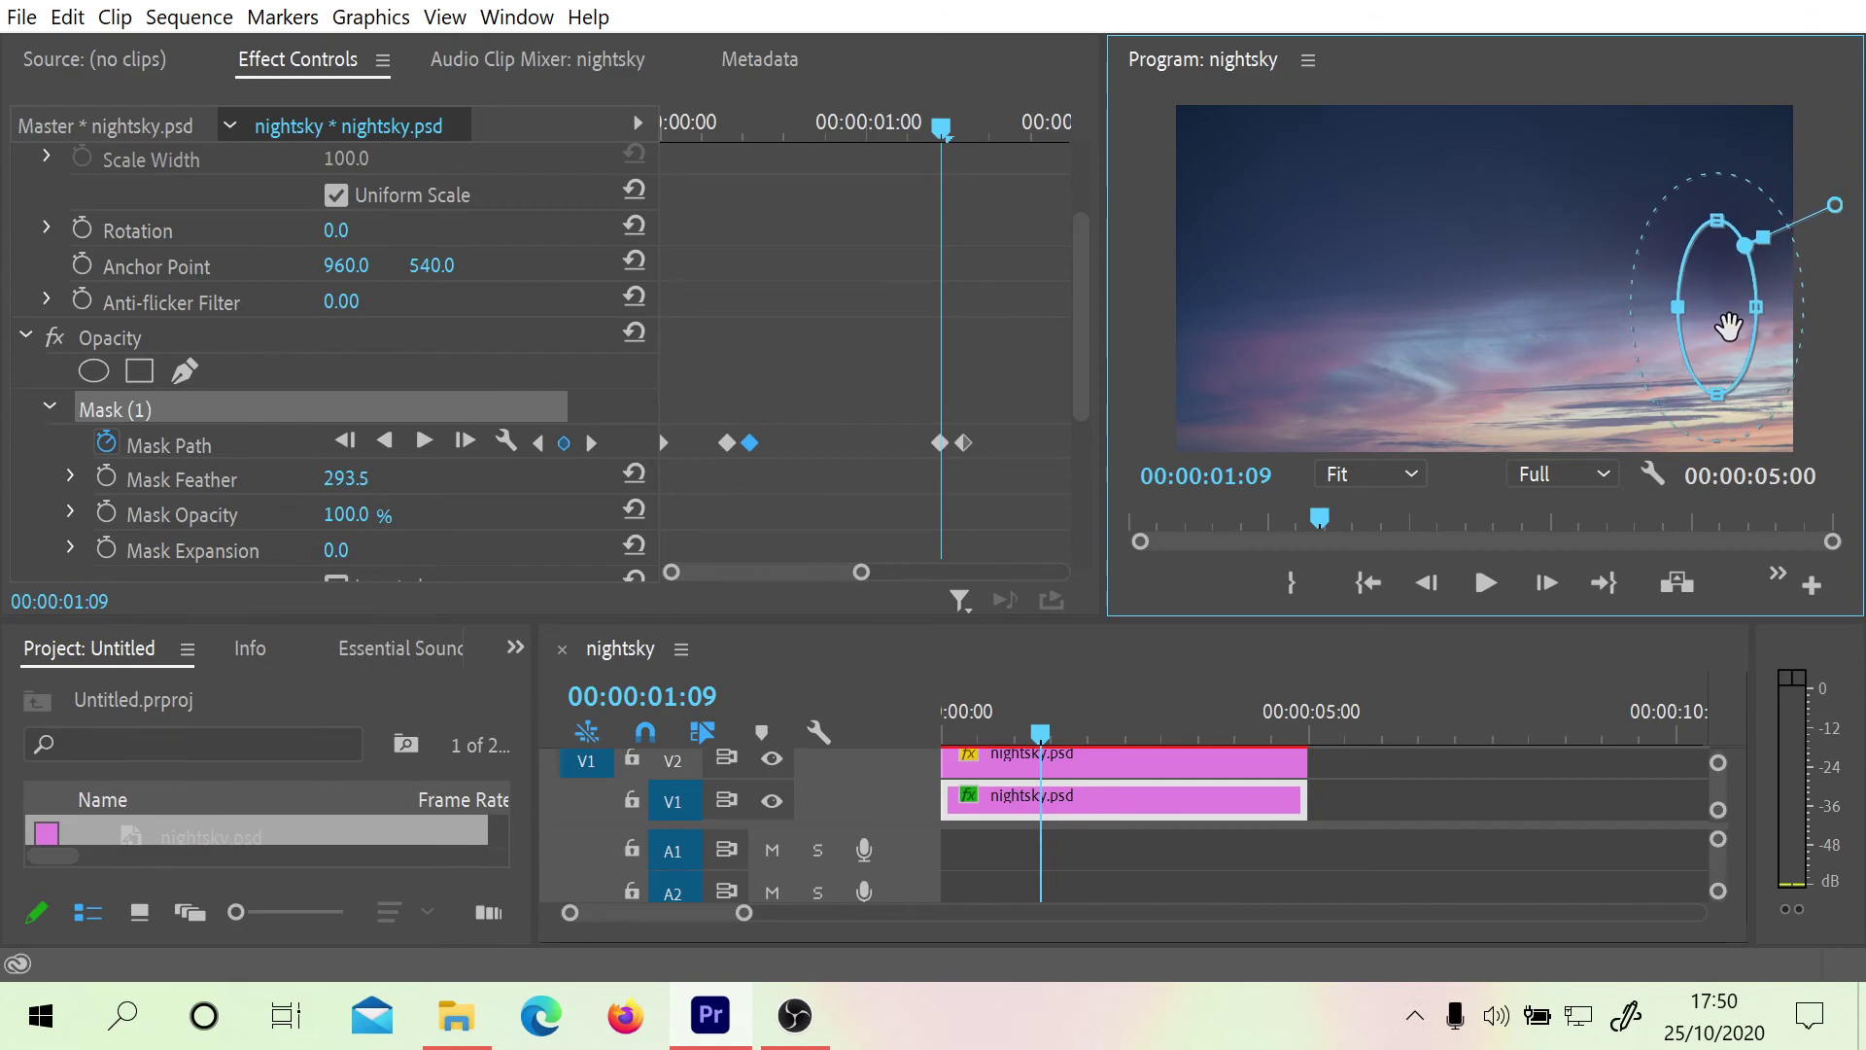
pyautogui.click(941, 446)
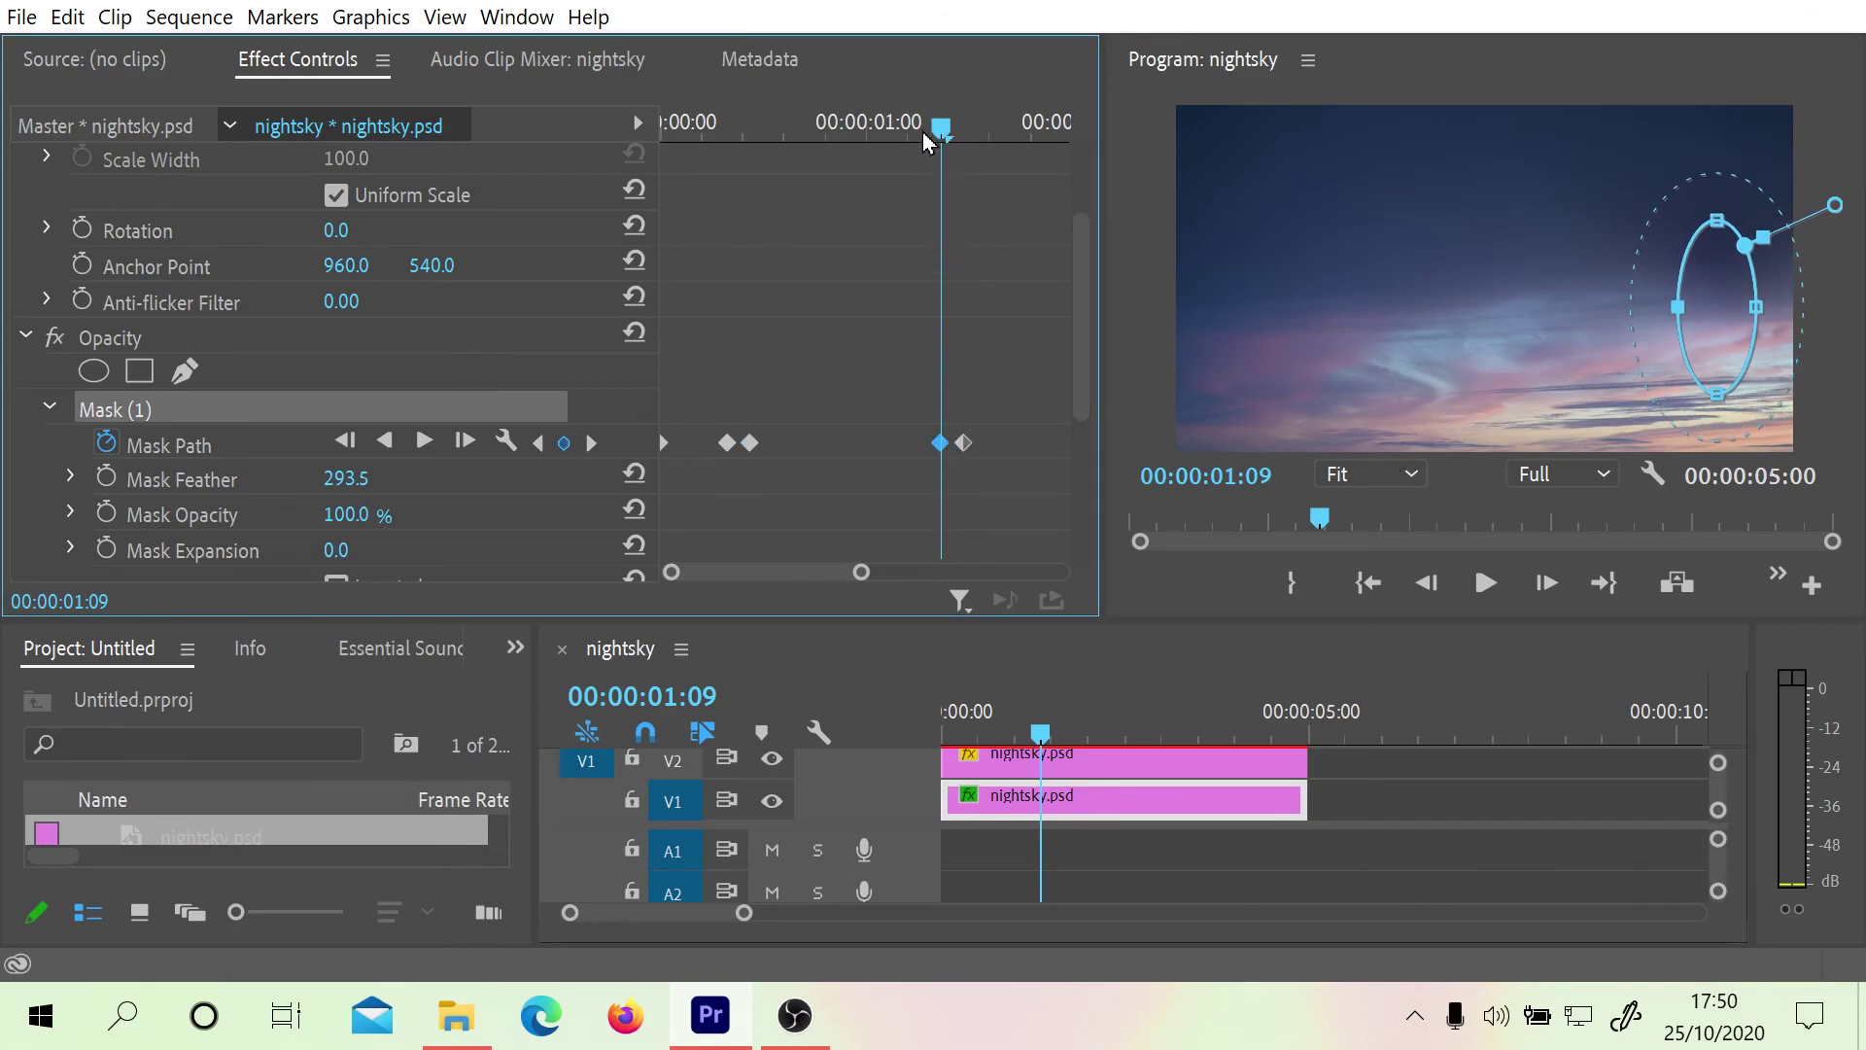
pyautogui.press('Home')
pyautogui.click(1486, 585)
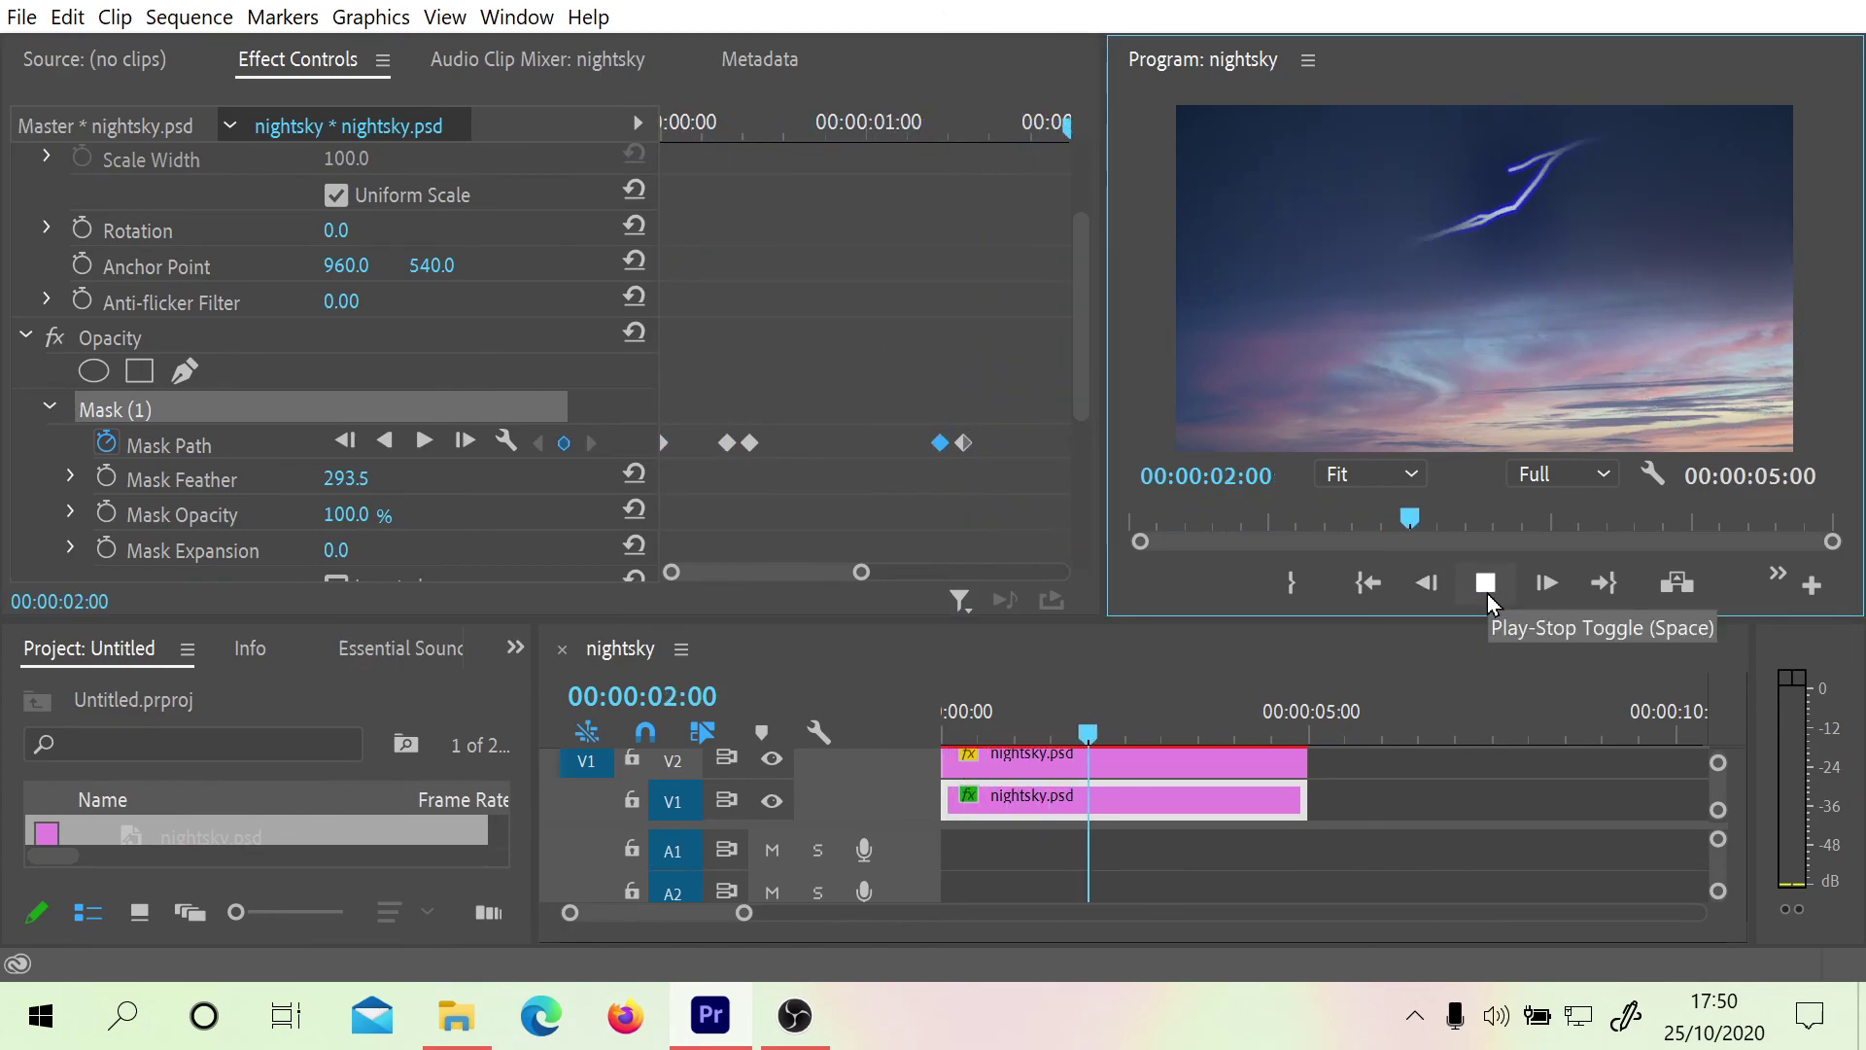
pyautogui.moveTo(844, 131); pyautogui.dragTo(724, 156)
# Tighten the Mask Path timing by moving the fourth keyframe closer to the last one and the third closer to the second
pyautogui.moveTo(938, 441); pyautogui.dragTo(953, 450)
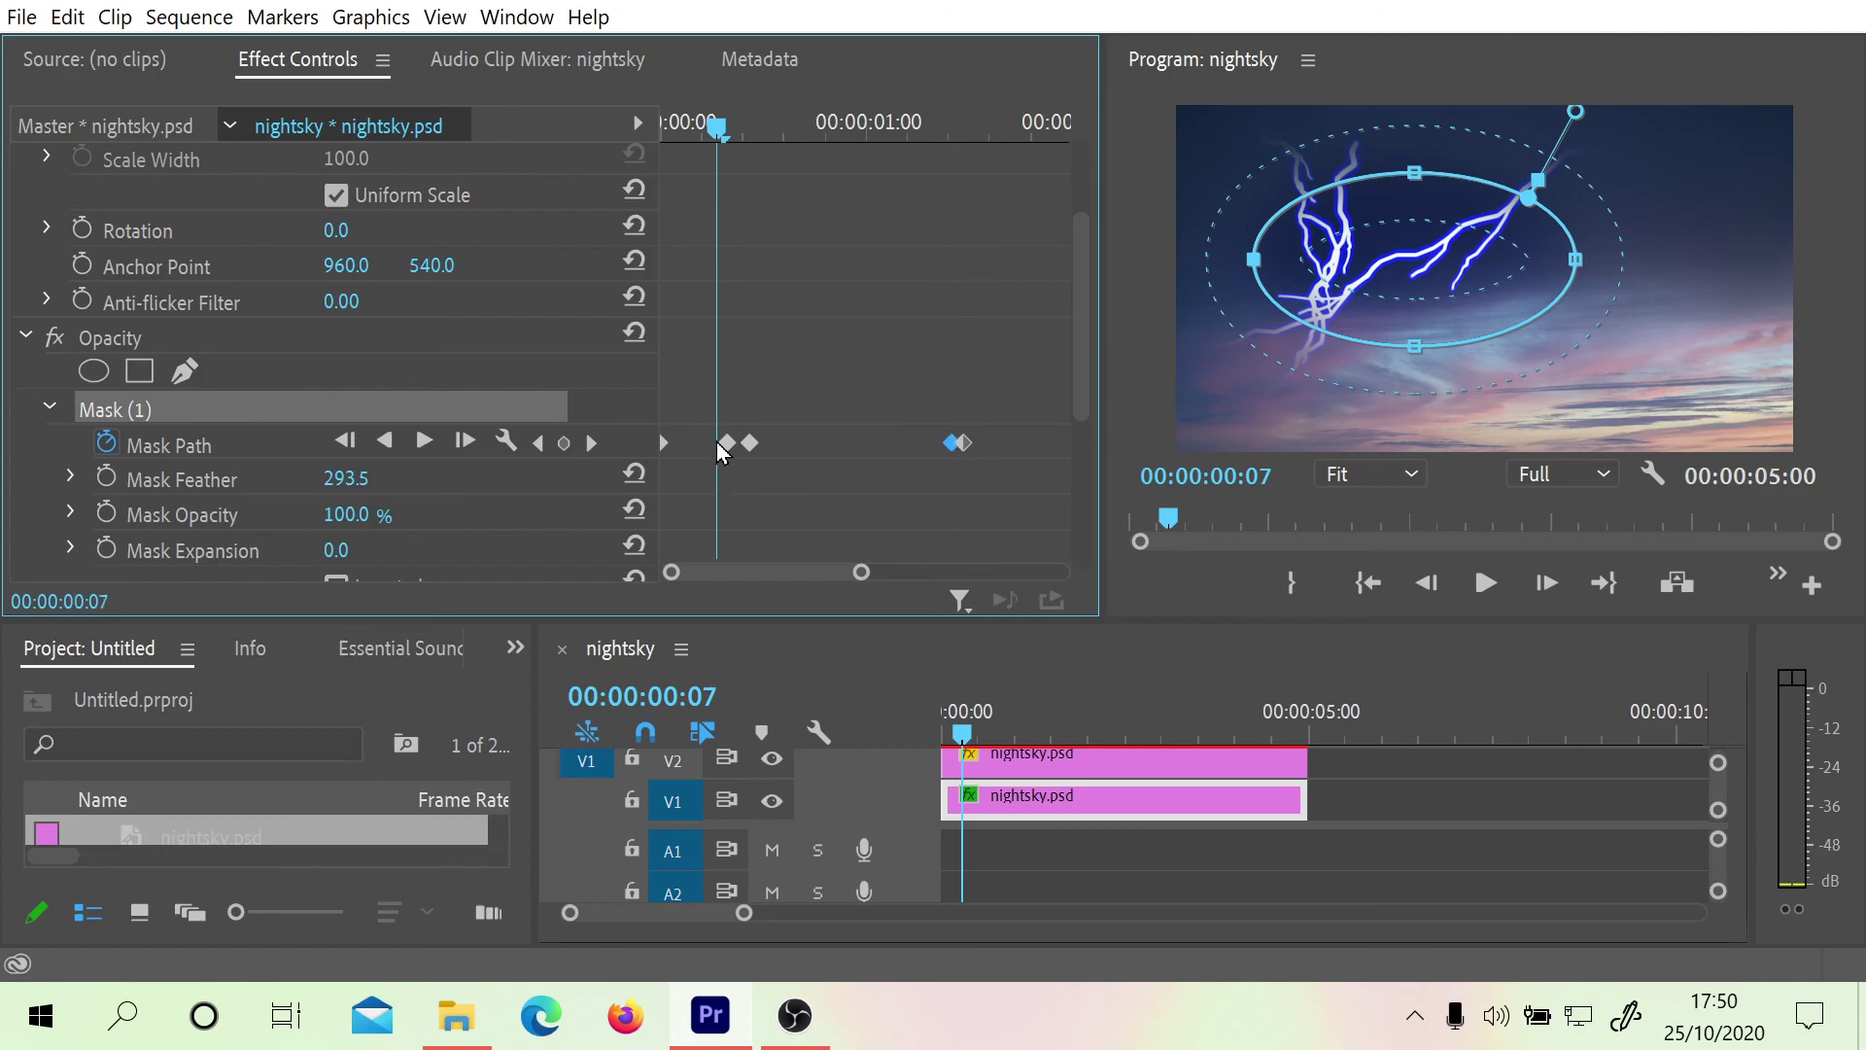
pyautogui.click(749, 443)
pyautogui.moveTo(749, 444); pyautogui.dragTo(739, 443)
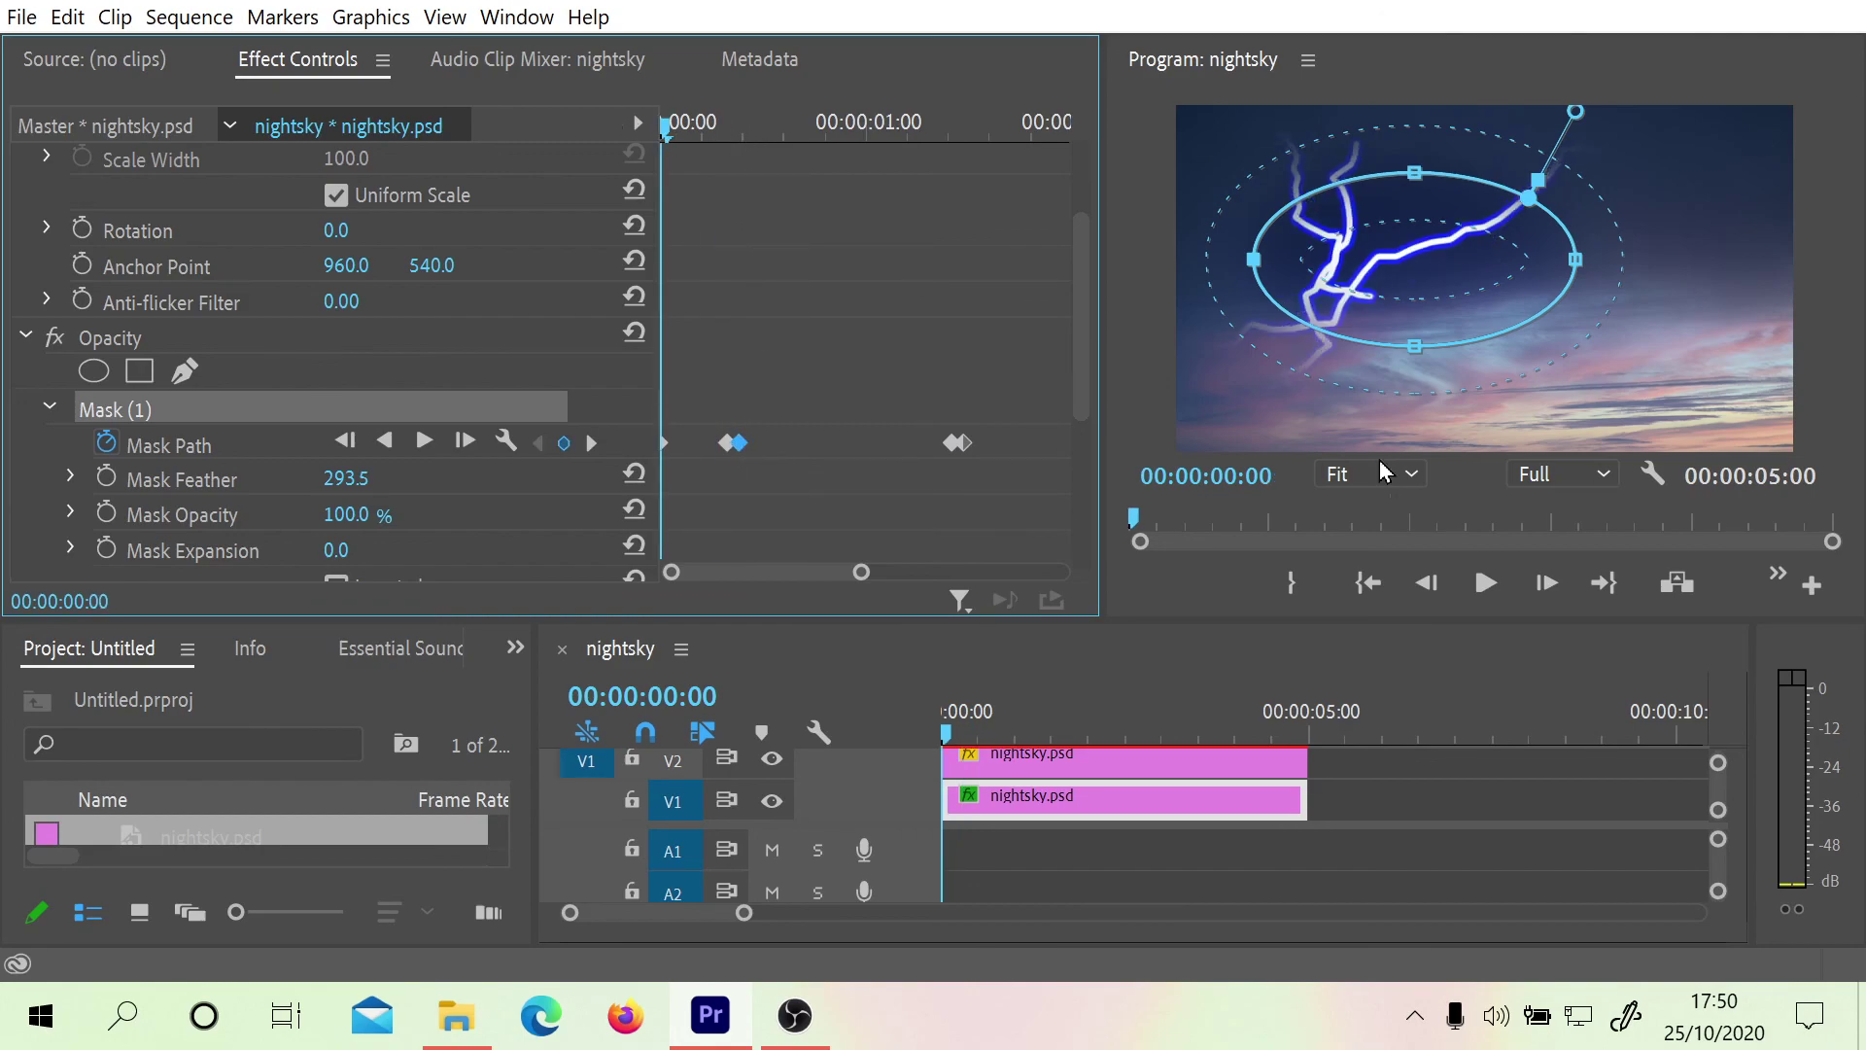
# Preview the retimed lightning from the sequence start to near the clip's end, and view the clip's remaining effects
pyautogui.click(1485, 584)
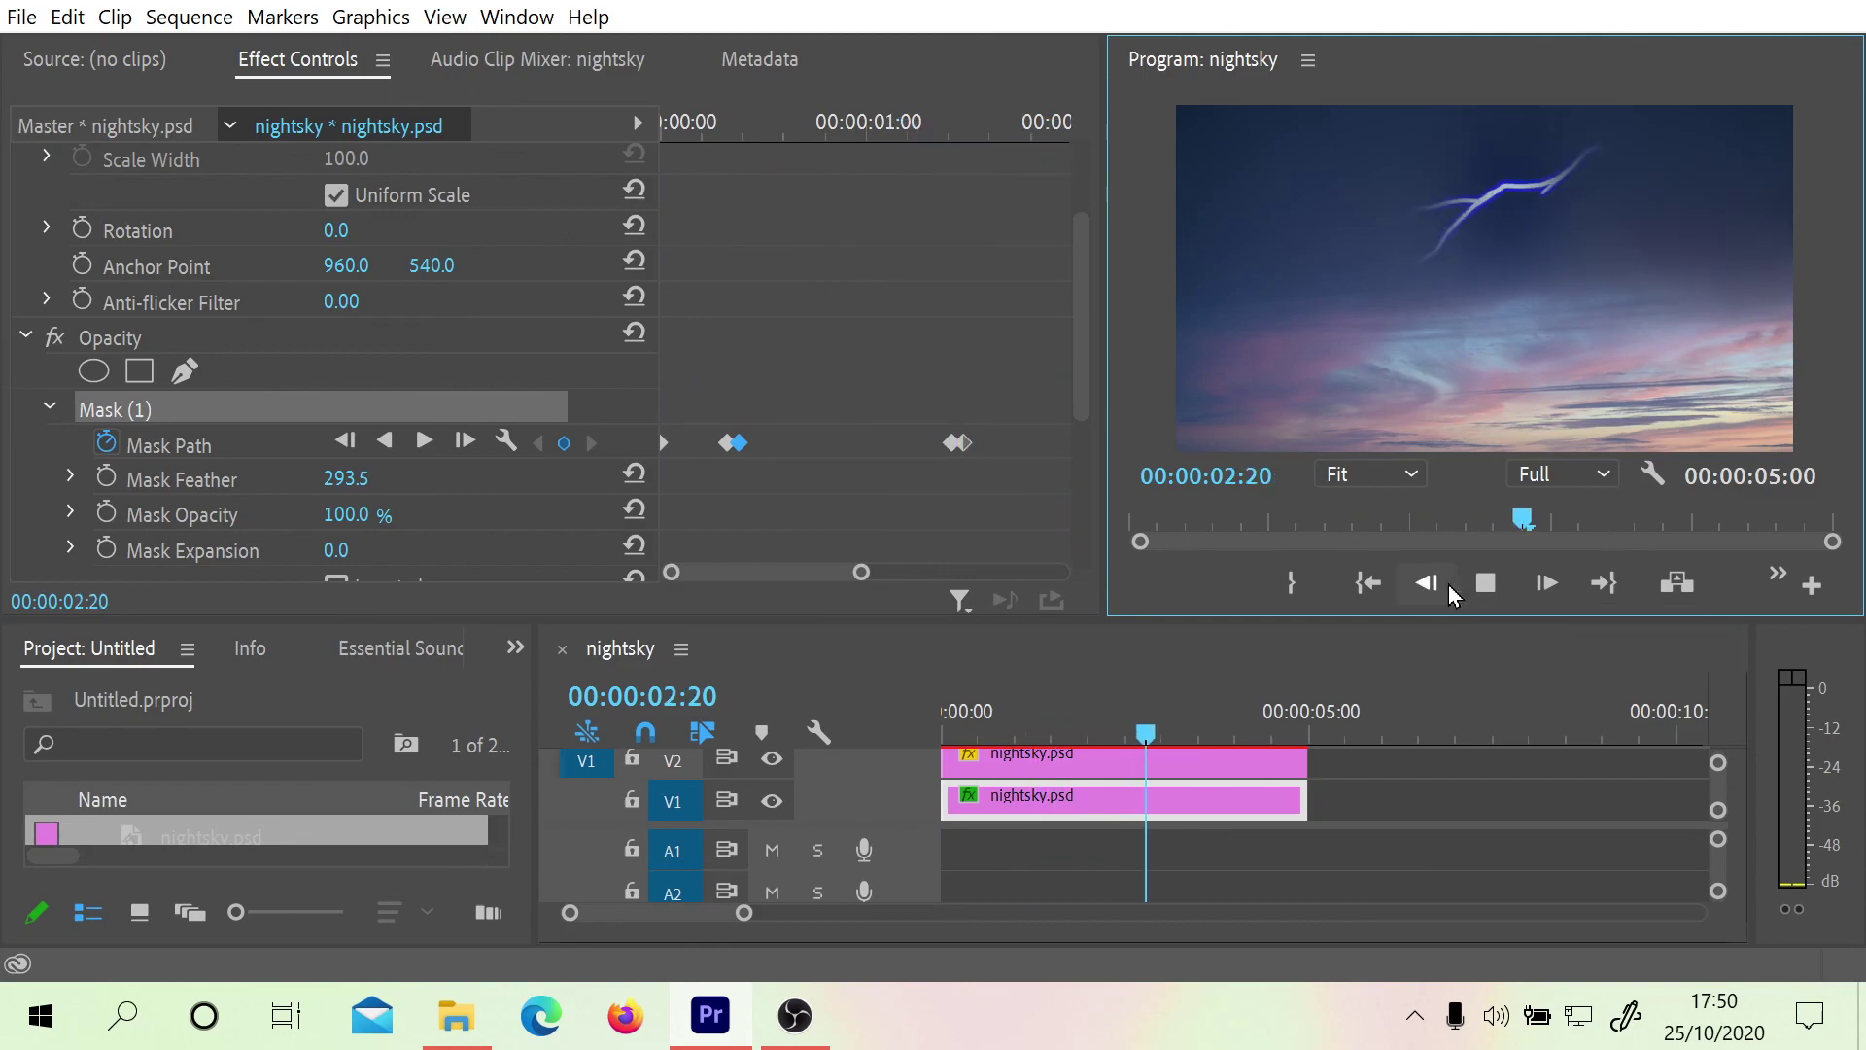
pyautogui.click(1493, 591)
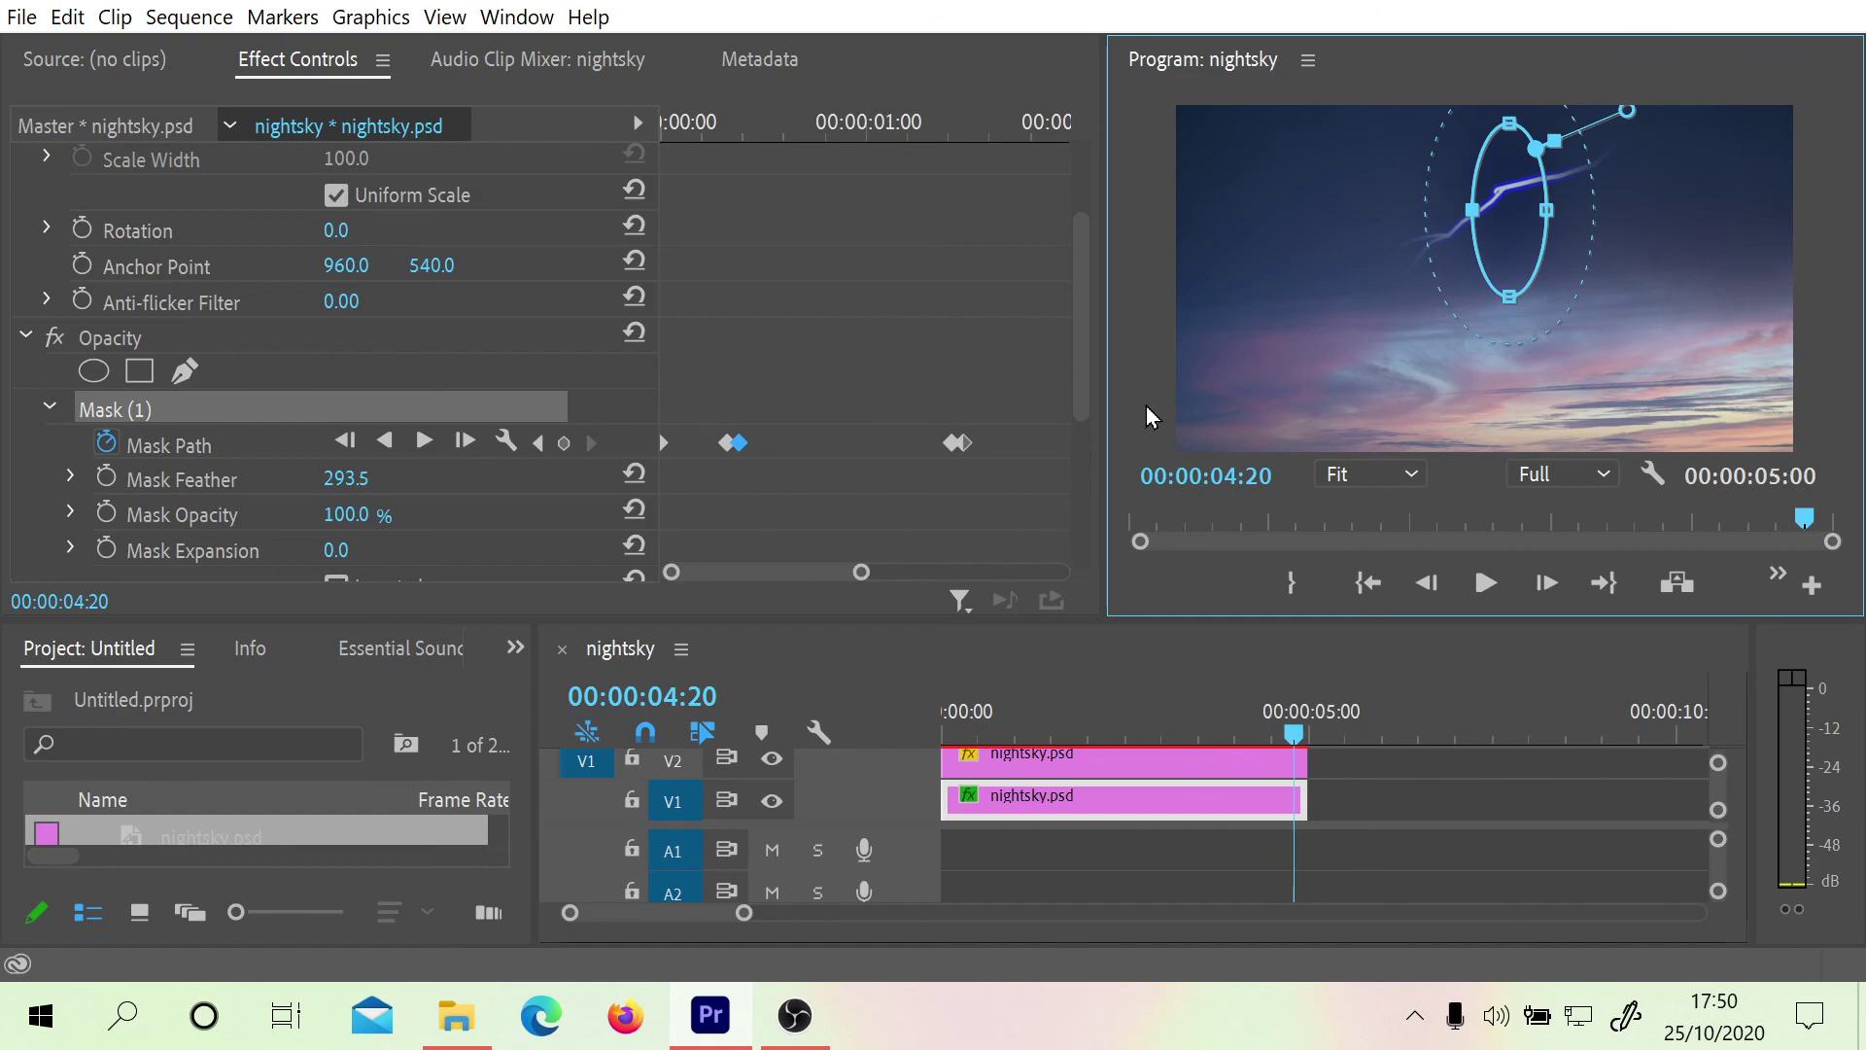
pyautogui.moveTo(1083, 346); pyautogui.dragTo(1071, 473)
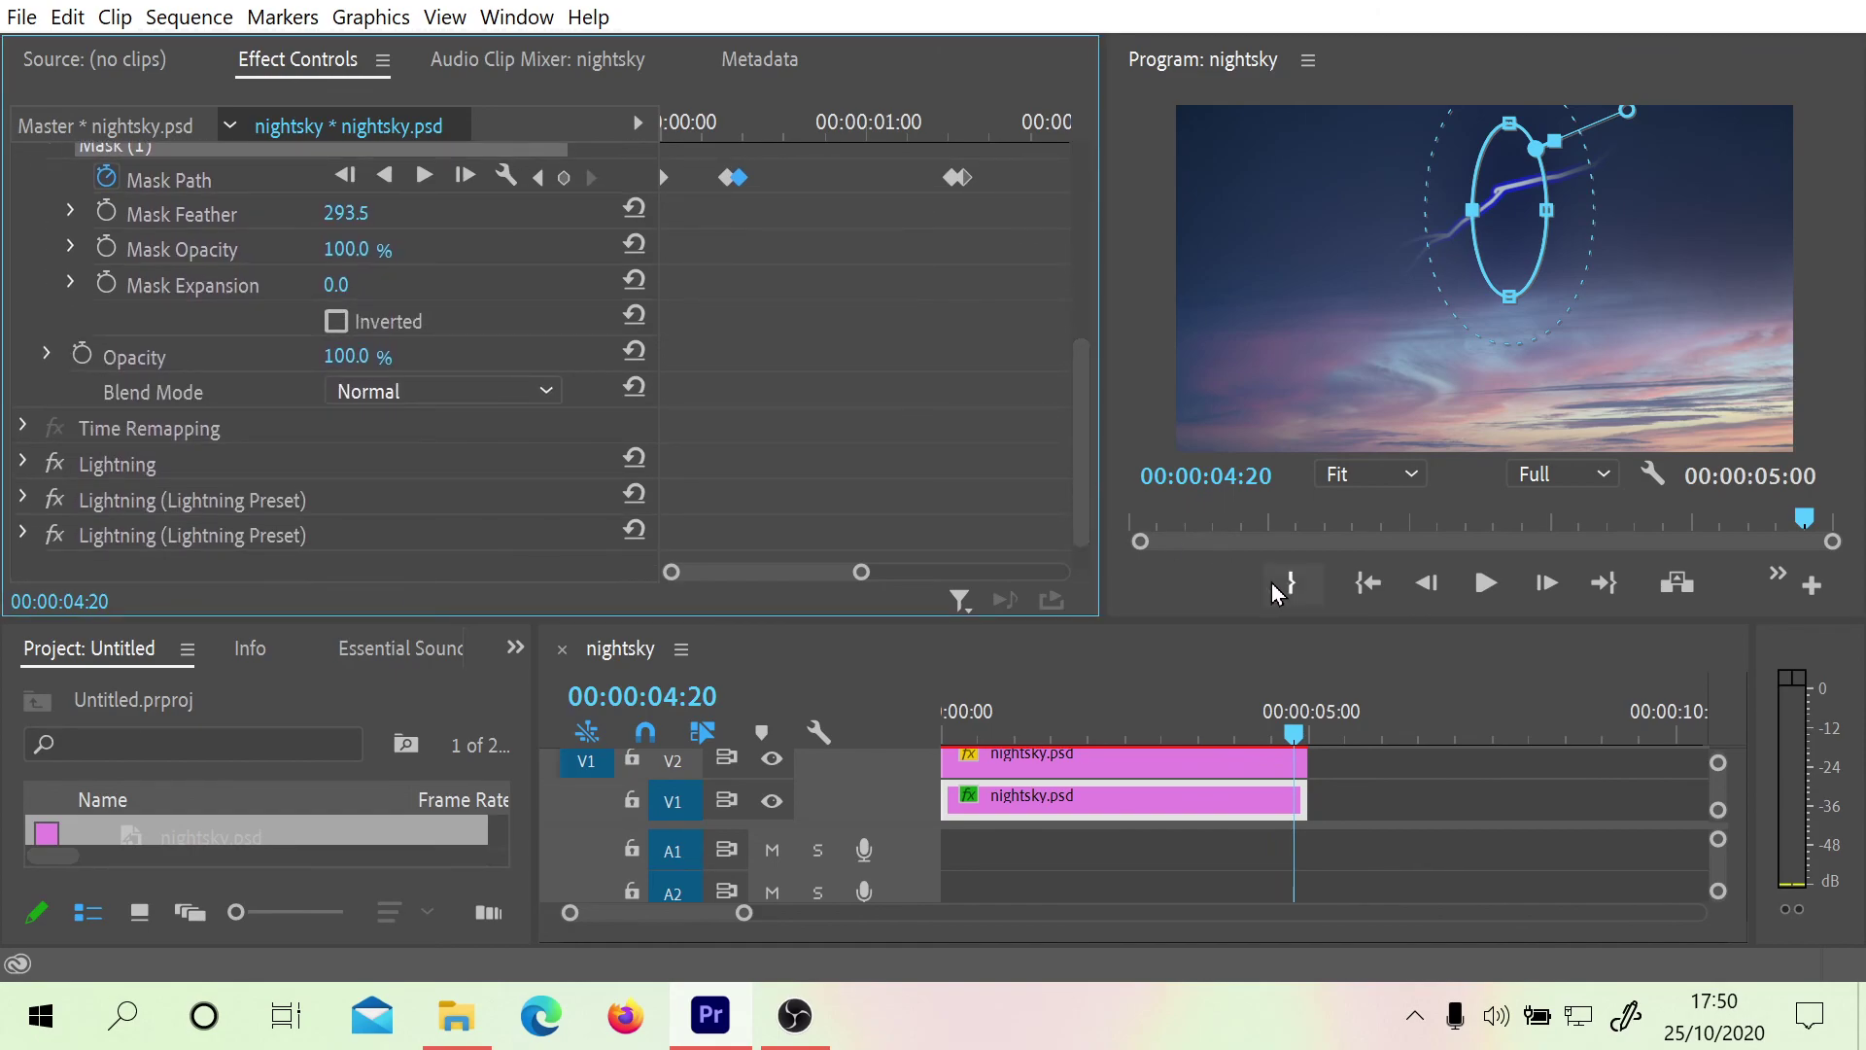